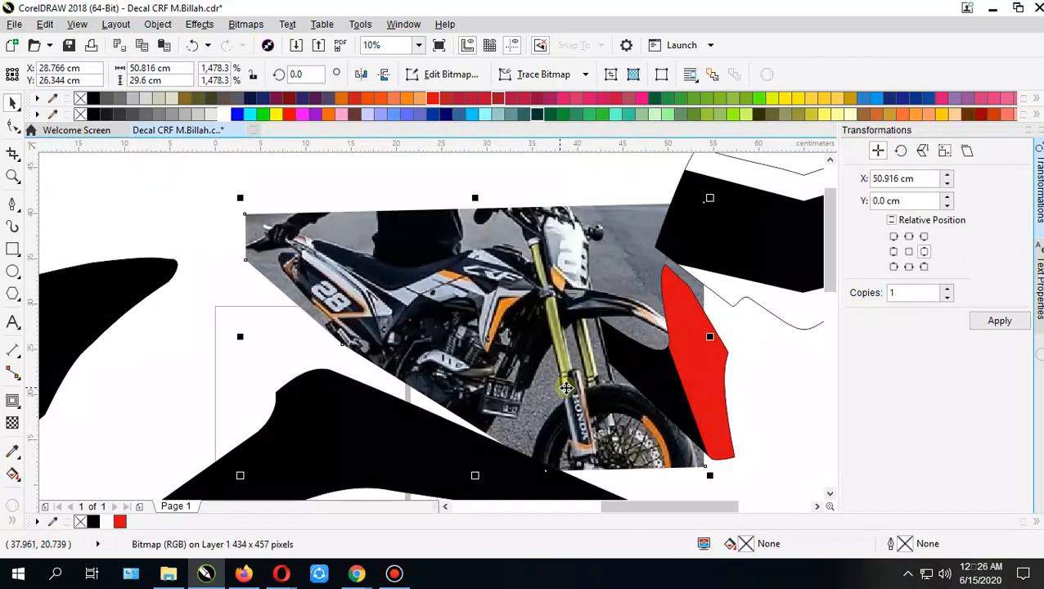
# Step: Draw a closed curve about 32.9 × 12.5 cm over the upper edge of the large black shroud template with the Pen tool
pyautogui.click(219, 312)
pyautogui.click(219, 317)
pyautogui.moveTo(212, 284); pyautogui.dragTo(88, 268)
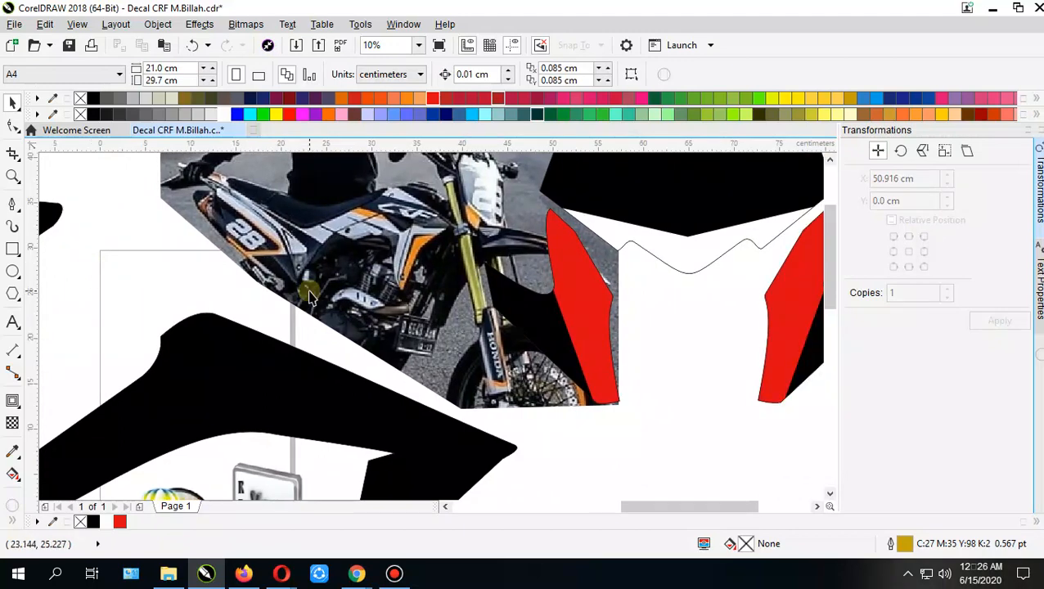
pyautogui.moveTo(309, 293); pyautogui.dragTo(323, 284)
pyautogui.click(12, 202)
pyautogui.moveTo(202, 287); pyautogui.dragTo(262, 282)
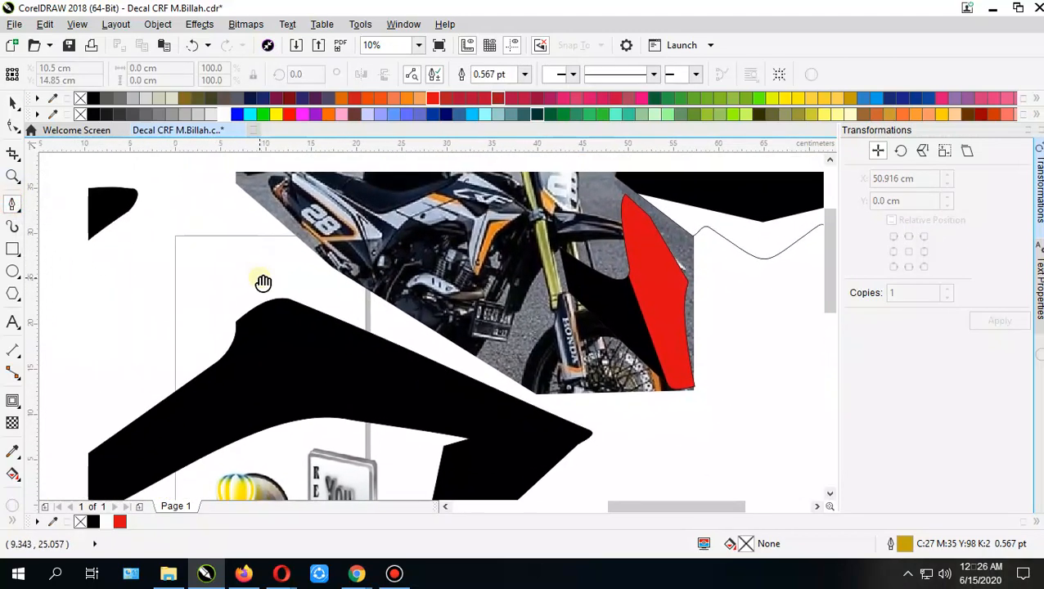
pyautogui.click(212, 342)
pyautogui.click(514, 391)
pyautogui.click(307, 283)
pyautogui.moveTo(213, 338); pyautogui.dragTo(213, 353)
pyautogui.click(214, 340)
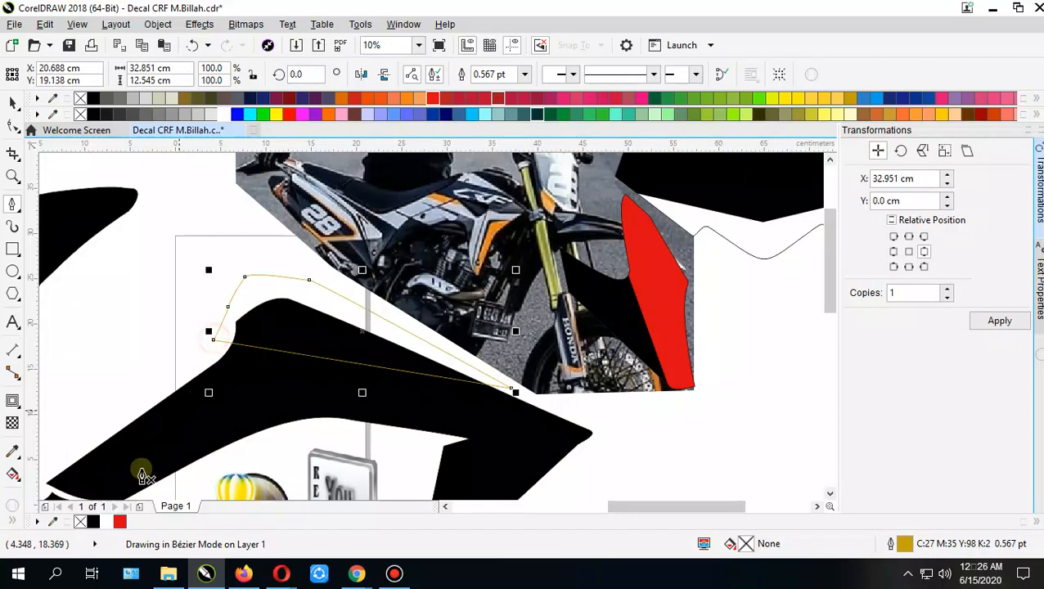
# Step: Fill the upper curve with white, remove its outline and PowerClip it inside the black shroud template
pyautogui.click(106, 521)
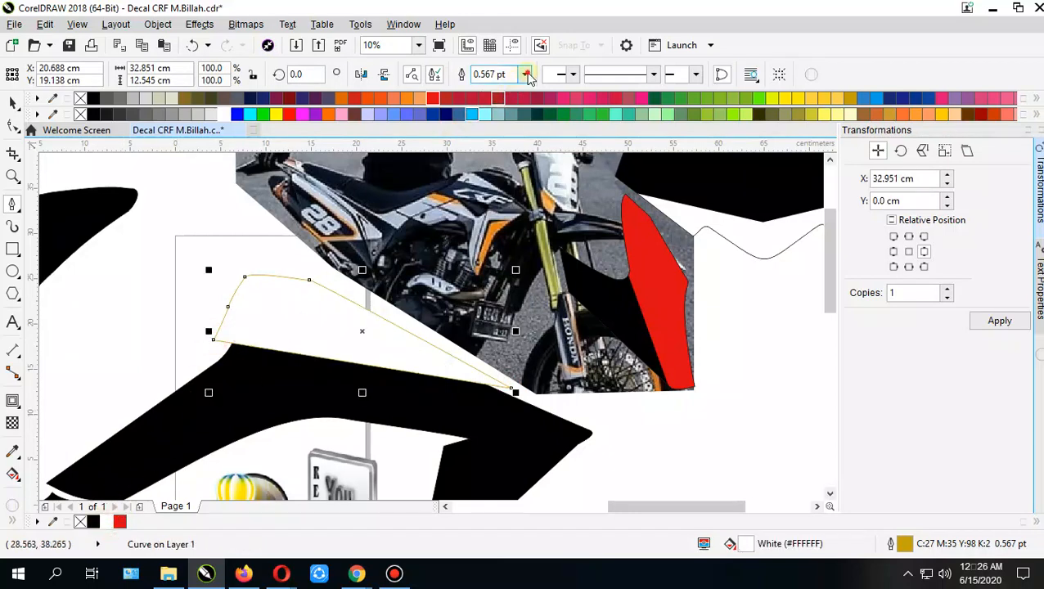
pyautogui.click(524, 75)
pyautogui.click(489, 86)
pyautogui.rightClick(301, 313)
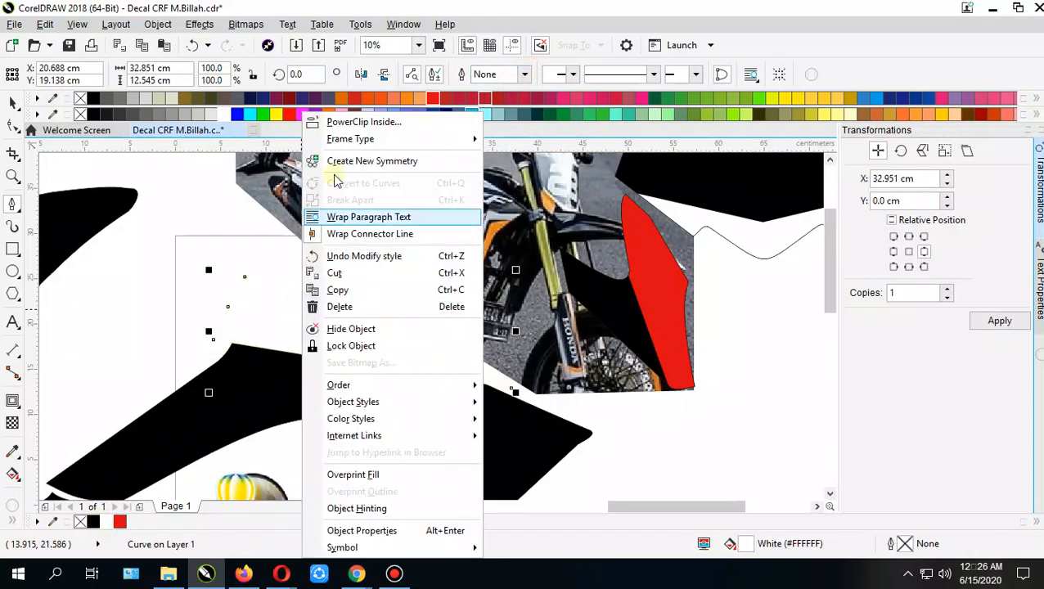
pyautogui.click(344, 124)
pyautogui.click(249, 397)
pyautogui.click(171, 245)
# Step: Draw a closed curve about 65.2 × 32.6 cm covering the shroud template's rear end and lower leg
pyautogui.moveTo(159, 297); pyautogui.dragTo(184, 282)
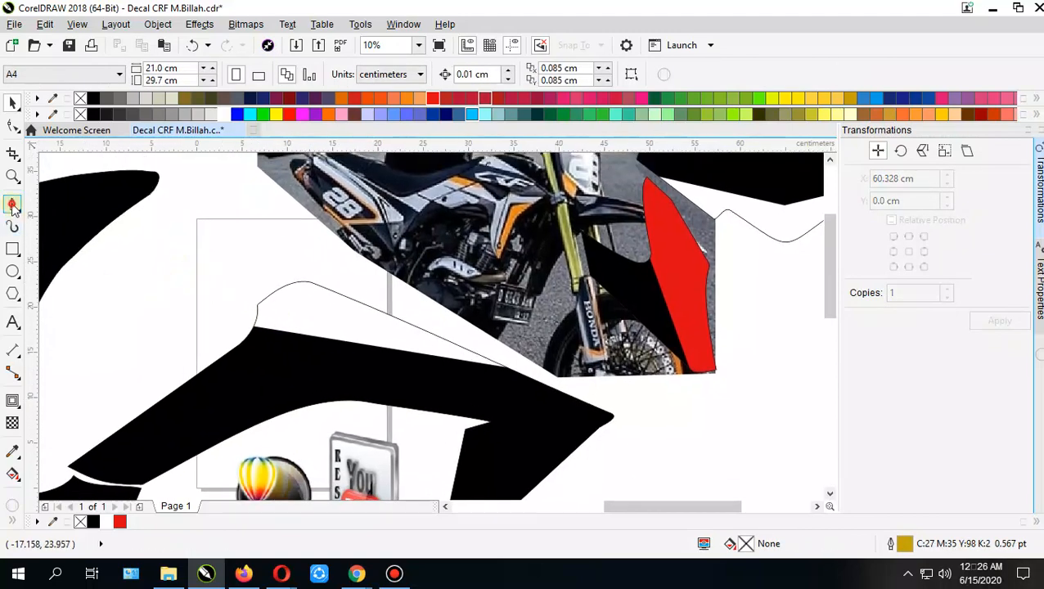
pyautogui.click(12, 205)
pyautogui.moveTo(227, 359); pyautogui.dragTo(189, 373)
pyautogui.click(140, 389)
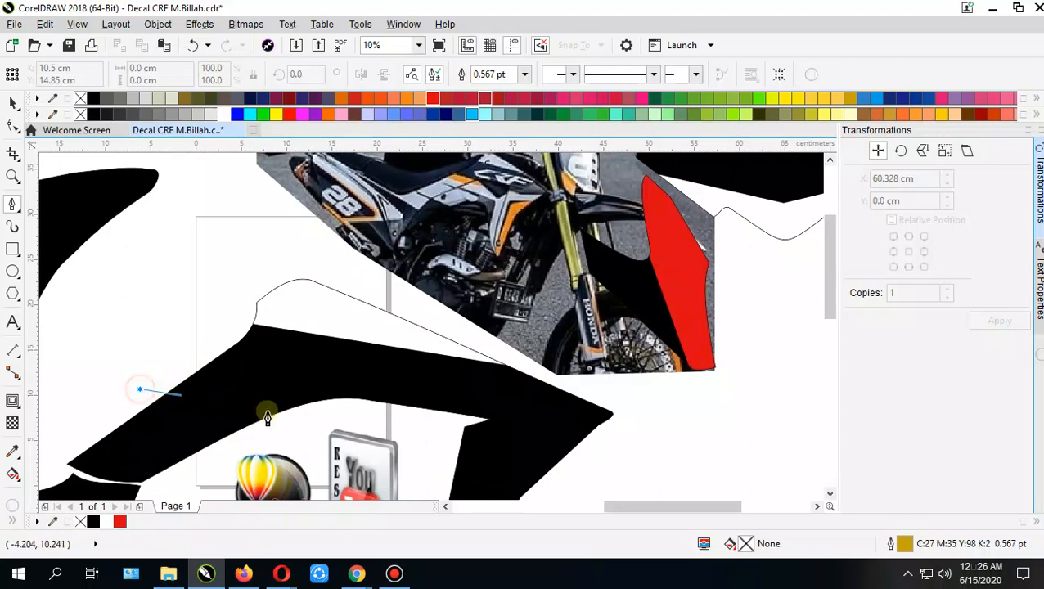
pyautogui.click(502, 456)
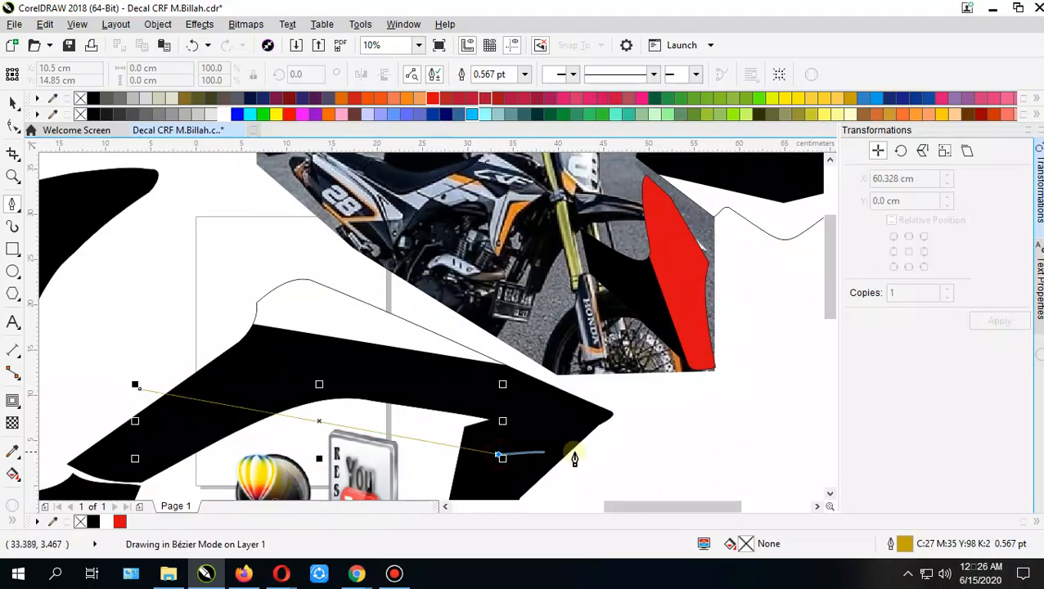
pyautogui.click(621, 428)
pyautogui.moveTo(620, 450); pyautogui.dragTo(640, 244)
pyautogui.moveTo(590, 388); pyautogui.dragTo(614, 304)
pyautogui.click(536, 434)
pyautogui.click(110, 235)
pyautogui.moveTo(79, 219); pyautogui.dragTo(190, 416)
pyautogui.moveTo(228, 379); pyautogui.dragTo(270, 372)
pyautogui.click(271, 377)
pyautogui.click(169, 426)
# Step: Give the large lower curve a white fill with no outline and PowerClip it inside the shroud template
pyautogui.click(524, 75)
pyautogui.click(489, 86)
pyautogui.rightClick(315, 423)
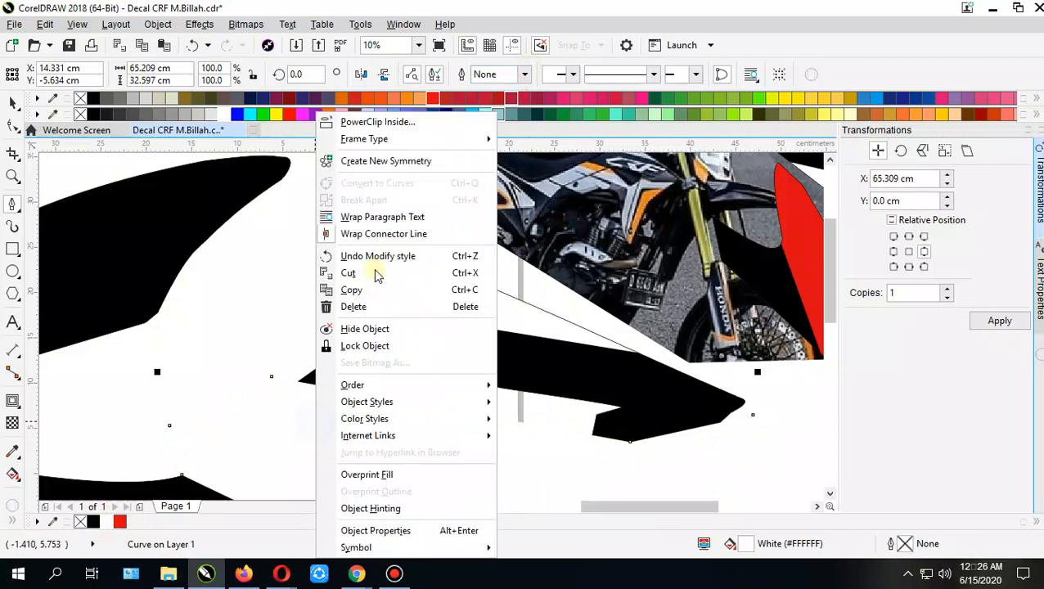
pyautogui.click(376, 122)
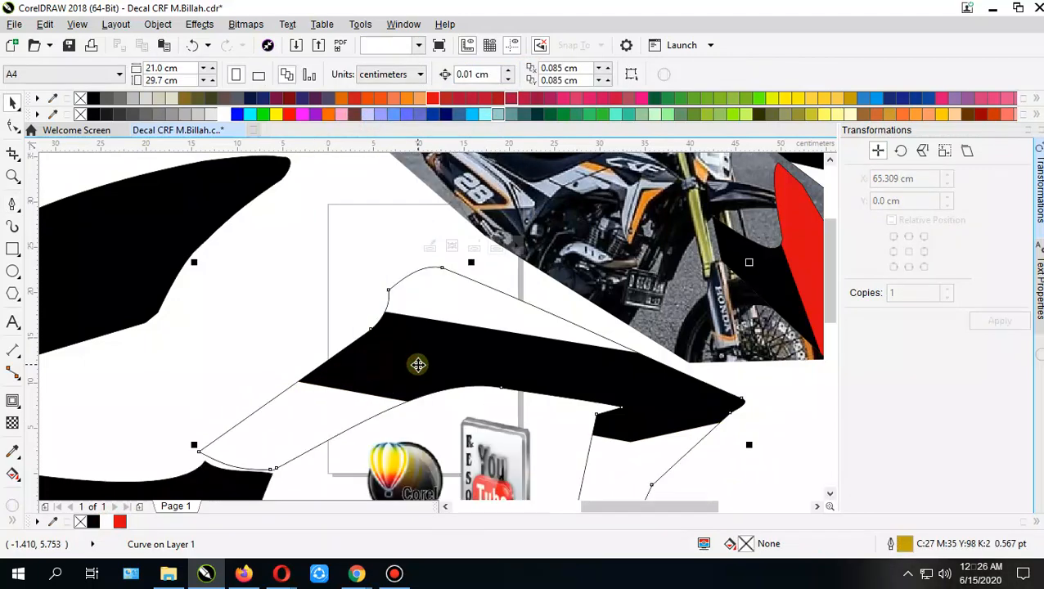
pyautogui.click(417, 364)
# Step: Draw a thin pointed triangle about 12.8 × 0.9 cm across the white rear end of the shroud template
pyautogui.moveTo(633, 377); pyautogui.dragTo(674, 451)
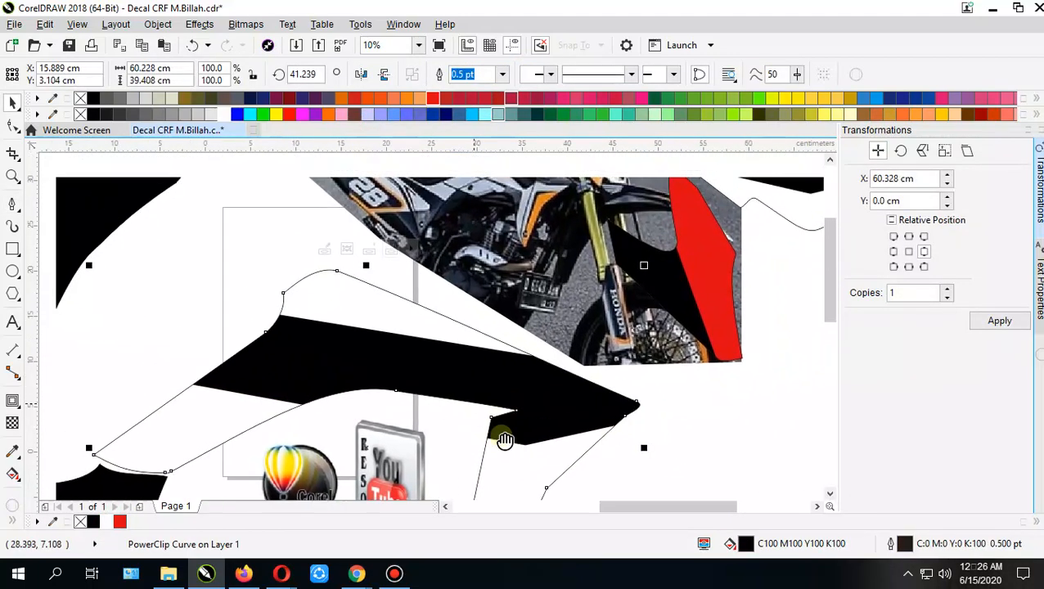
pyautogui.moveTo(469, 444); pyautogui.dragTo(565, 392)
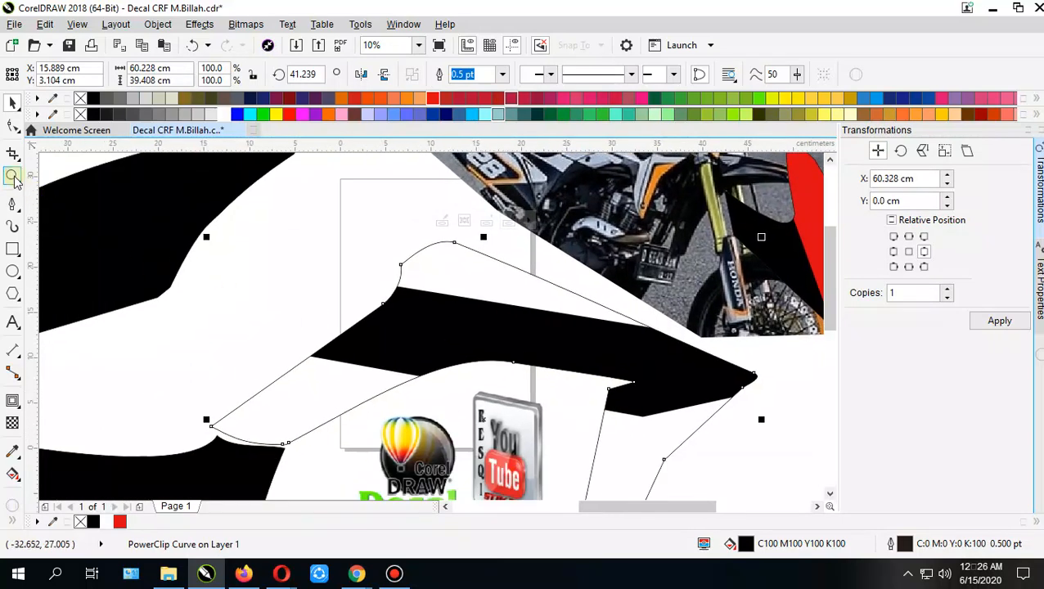
pyautogui.click(10, 203)
pyautogui.click(372, 404)
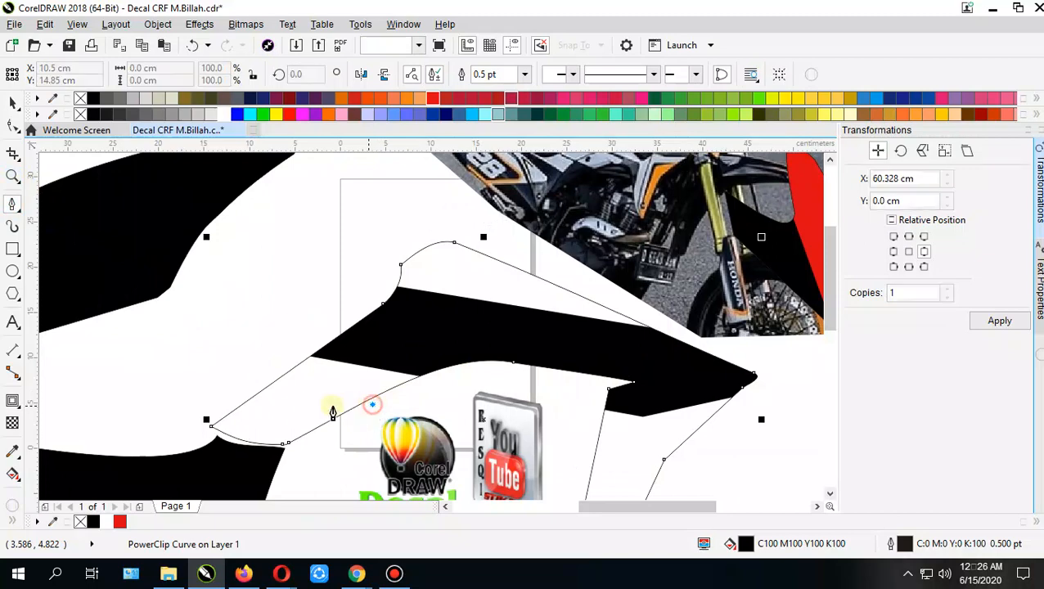
pyautogui.click(251, 404)
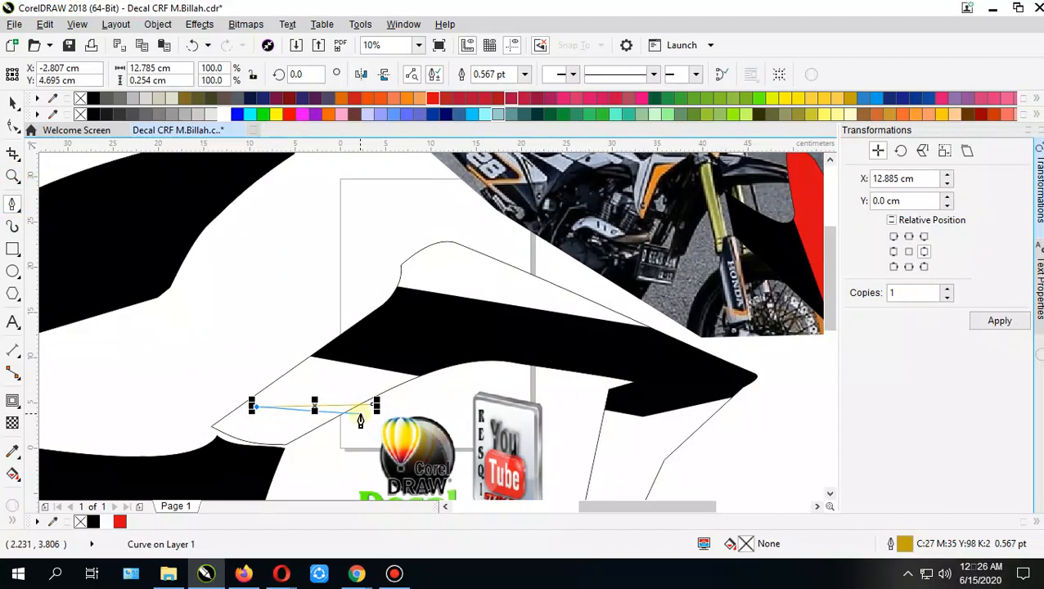
pyautogui.click(361, 412)
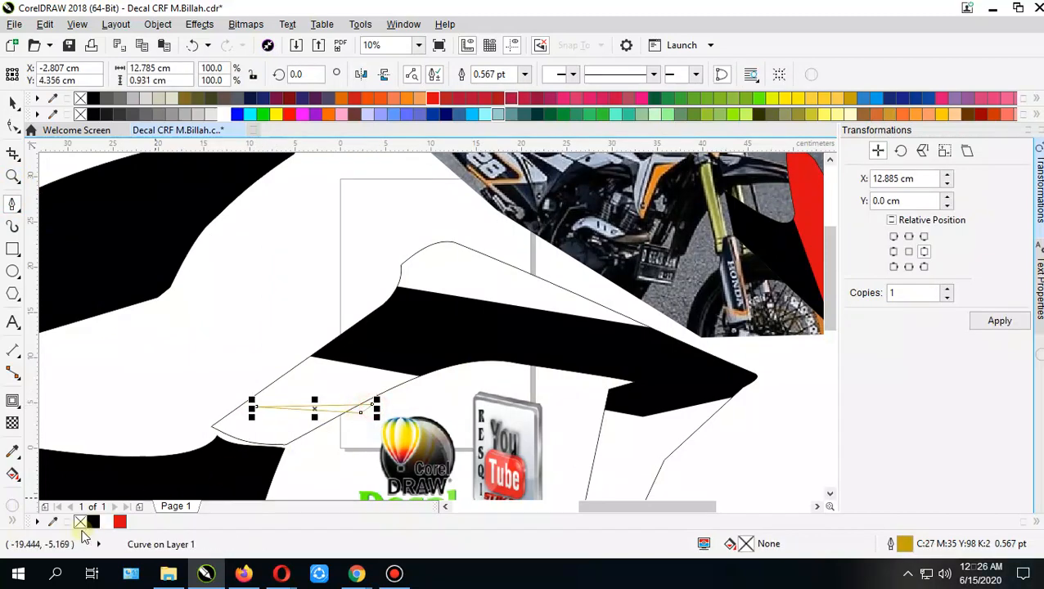
# Step: Give the thin triangle a black fill with no outline and PowerClip it inside the shroud template
pyautogui.click(525, 74)
pyautogui.click(486, 85)
pyautogui.rightClick(350, 409)
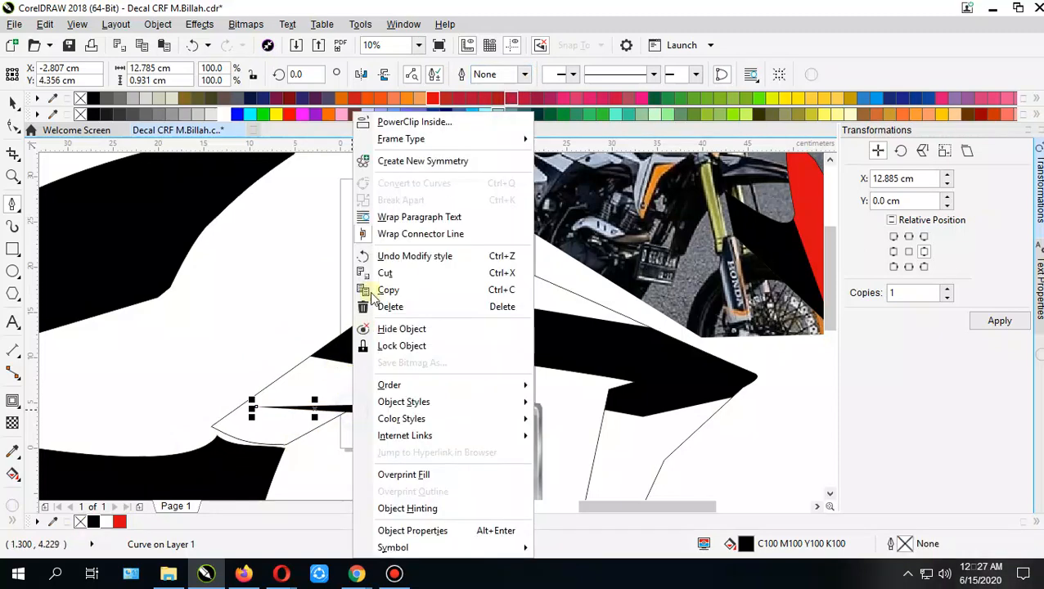
pyautogui.click(394, 123)
pyautogui.click(350, 366)
pyautogui.moveTo(352, 381); pyautogui.dragTo(310, 370)
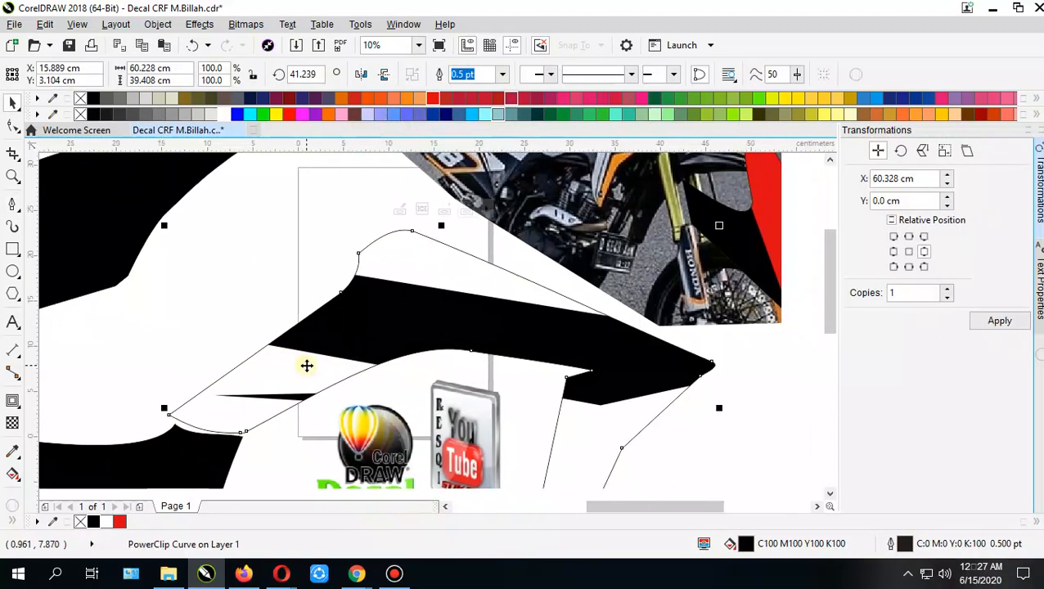
# Step: Move the motorcycle reference photo down beside the shroud template's lower leg
pyautogui.click(723, 423)
pyautogui.moveTo(621, 361); pyautogui.dragTo(607, 374)
pyautogui.moveTo(642, 256); pyautogui.dragTo(672, 281)
pyautogui.click(594, 379)
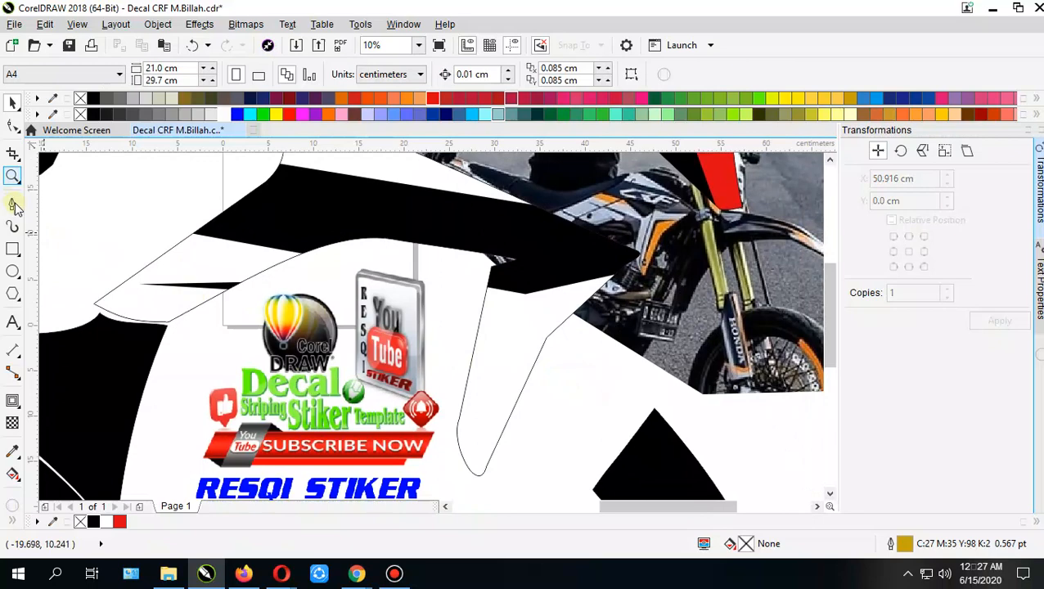
# Step: Draw a closed curve about 14.1 × 20.5 cm along the outer side of the shroud template's lower leg
pyautogui.moveTo(484, 342); pyautogui.dragTo(456, 351)
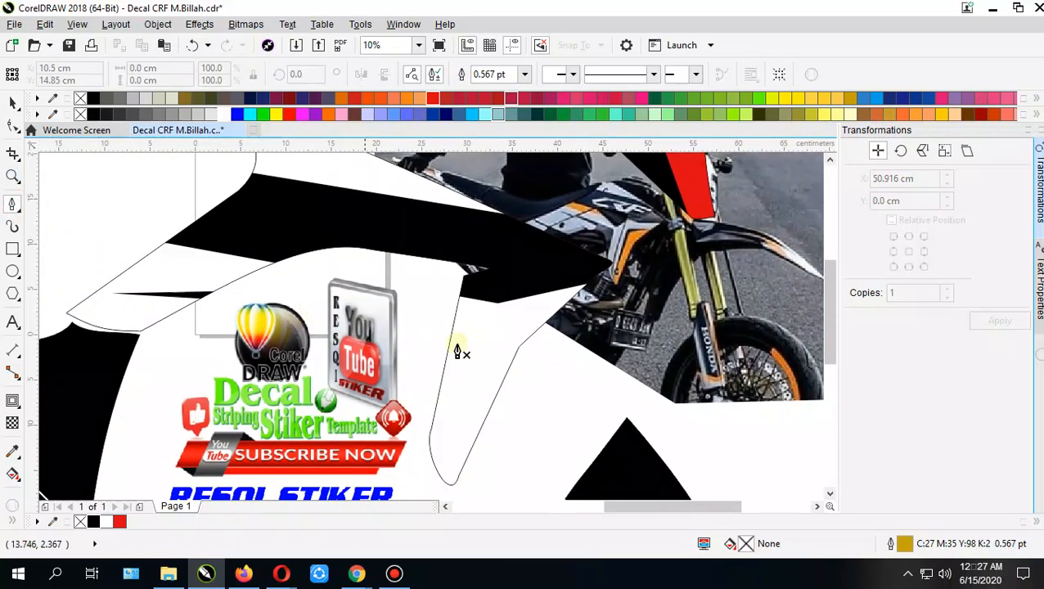
pyautogui.click(557, 318)
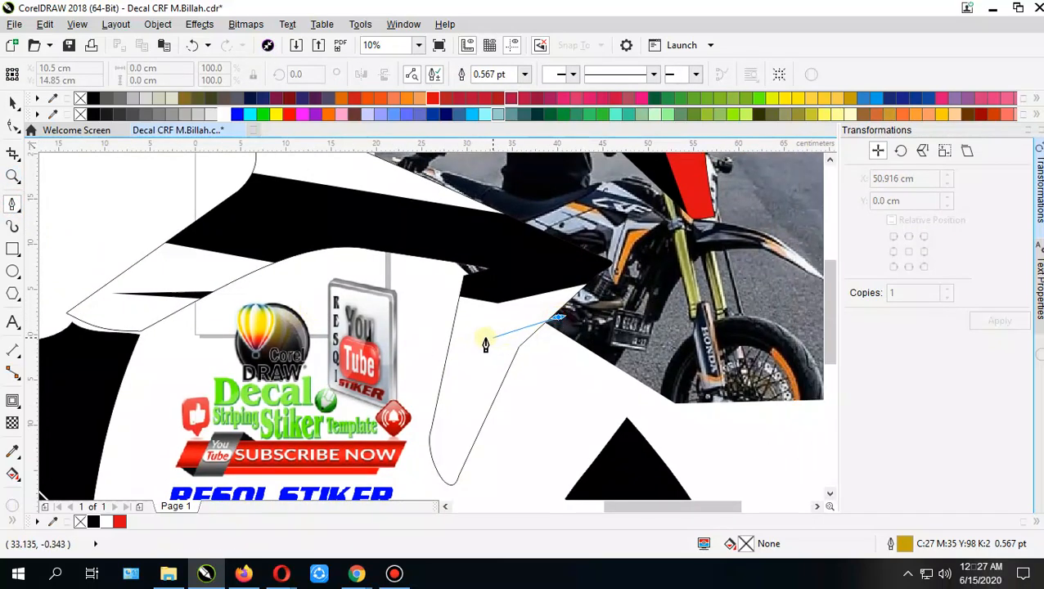
pyautogui.click(484, 336)
pyautogui.scroll(-2, 484, 328)
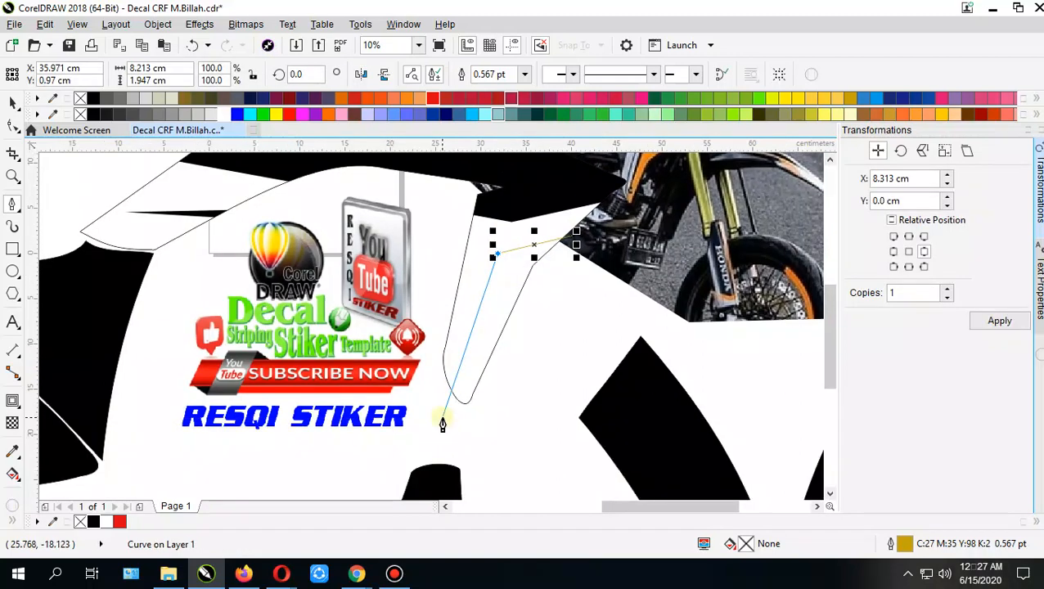
pyautogui.moveTo(478, 417); pyautogui.dragTo(488, 409)
pyautogui.click(504, 378)
pyautogui.click(572, 236)
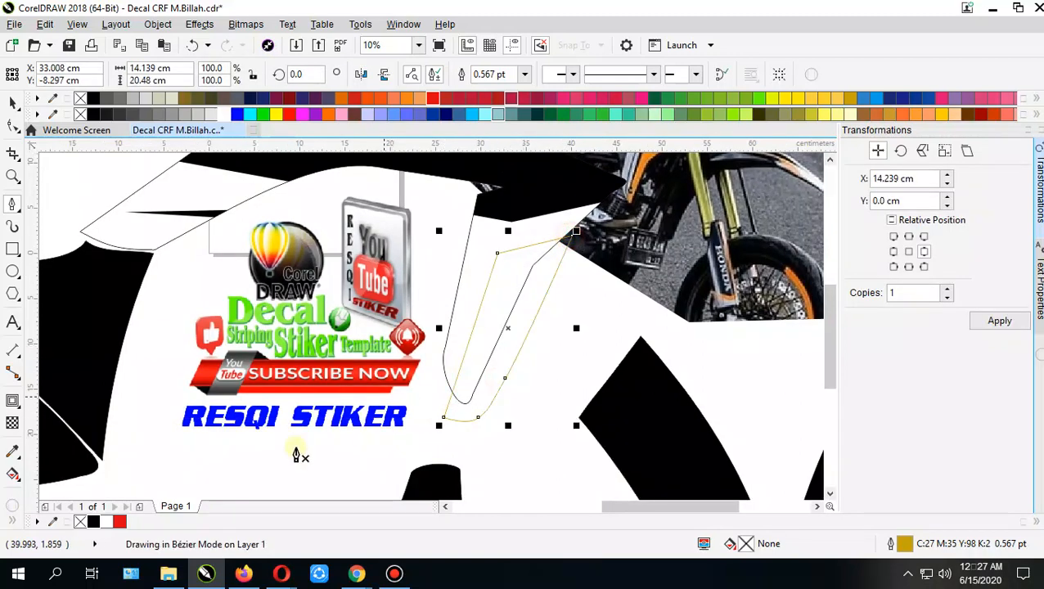
# Step: Fill the lower-leg curve with red, remove its outline and PowerClip it inside the shroud template
pyautogui.click(119, 521)
pyautogui.click(524, 74)
pyautogui.click(491, 86)
pyautogui.rightClick(522, 278)
pyautogui.click(553, 117)
pyautogui.click(506, 234)
# Step: Draw a narrow four-node accent about 8.6 × 14.6 cm along the inner and upper edges of the red stripe
pyautogui.moveTo(506, 234); pyautogui.dragTo(465, 323)
pyautogui.click(560, 366)
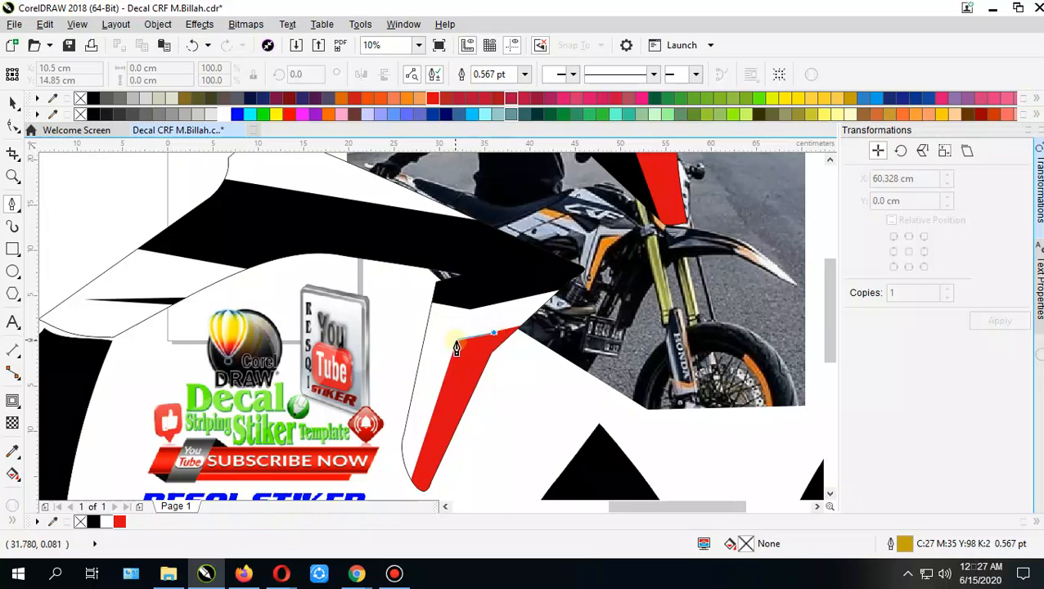
pyautogui.click(456, 341)
pyautogui.click(416, 472)
pyautogui.click(442, 340)
pyautogui.press('Escape')
pyautogui.scroll(3, 440, 342)
pyautogui.click(441, 333)
pyautogui.click(576, 326)
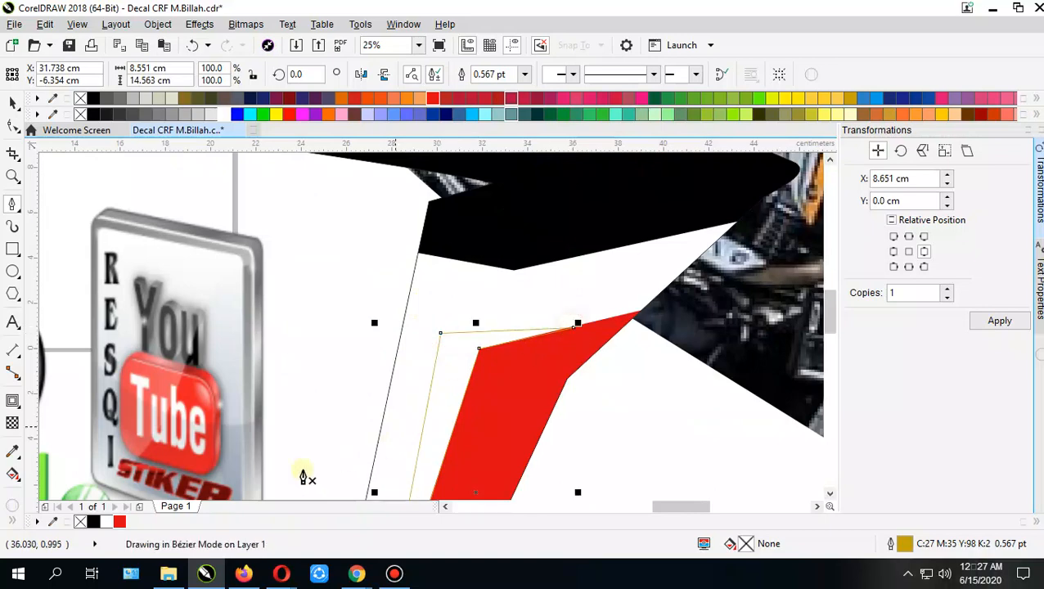
pyautogui.press('Escape')
# Step: Fill the narrow accent beside the red stripe with black and remove its outline
pyautogui.click(94, 521)
pyautogui.moveTo(296, 336); pyautogui.dragTo(318, 281)
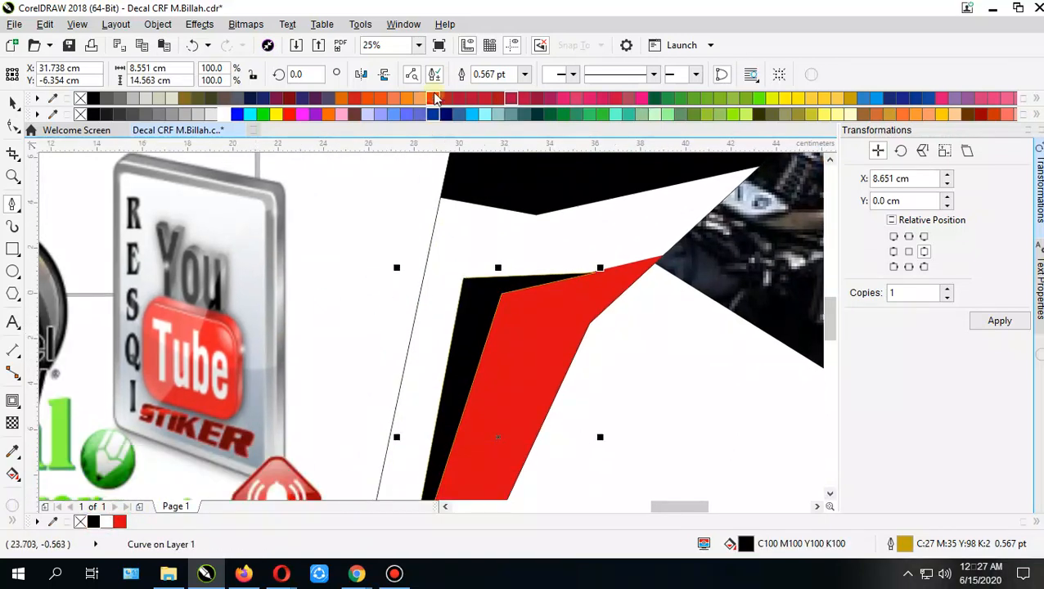
pyautogui.click(525, 73)
pyautogui.click(511, 90)
pyautogui.moveTo(541, 310); pyautogui.dragTo(483, 327)
pyautogui.scroll(-2, 531, 227)
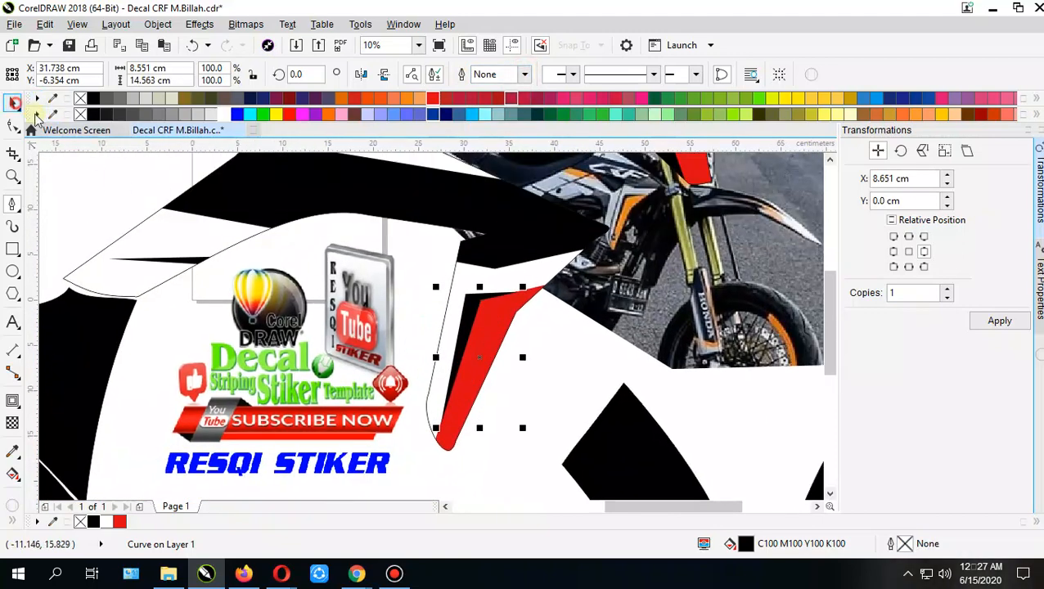
# Step: Move the black accent's tip node slightly up so that it lies on the red stripe's upper edge
pyautogui.scroll(3, 503, 294)
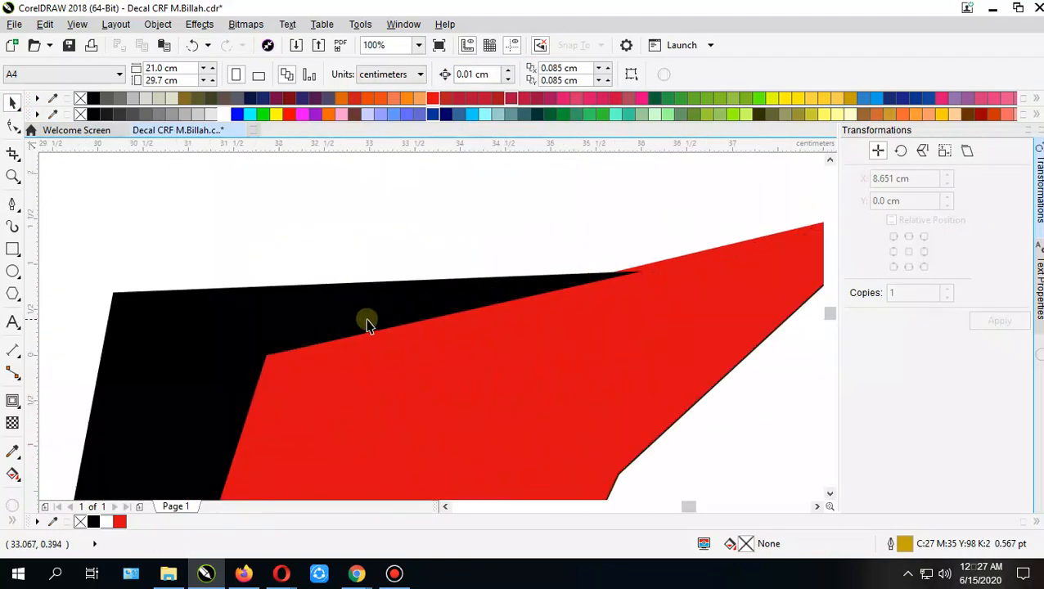
pyautogui.click(375, 309)
pyautogui.click(14, 127)
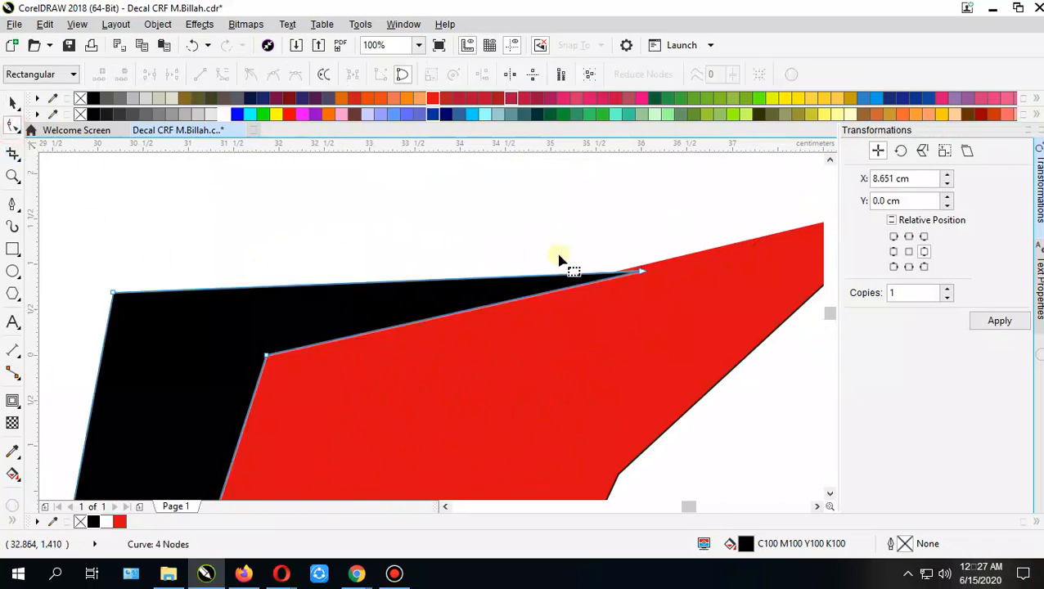
pyautogui.moveTo(642, 274); pyautogui.dragTo(643, 265)
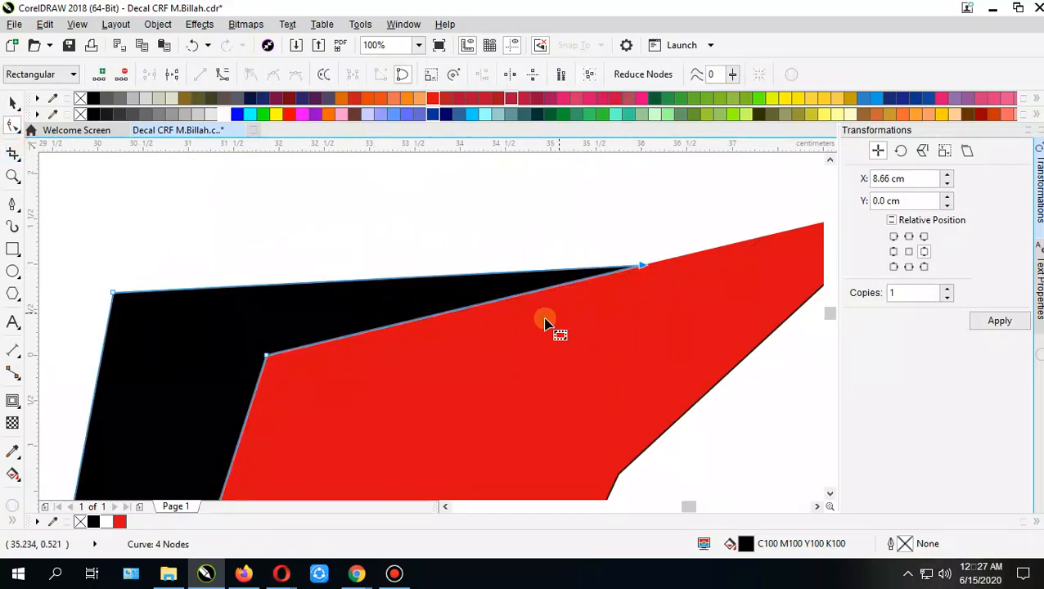
pyautogui.scroll(-1, 473, 294)
pyautogui.click(12, 102)
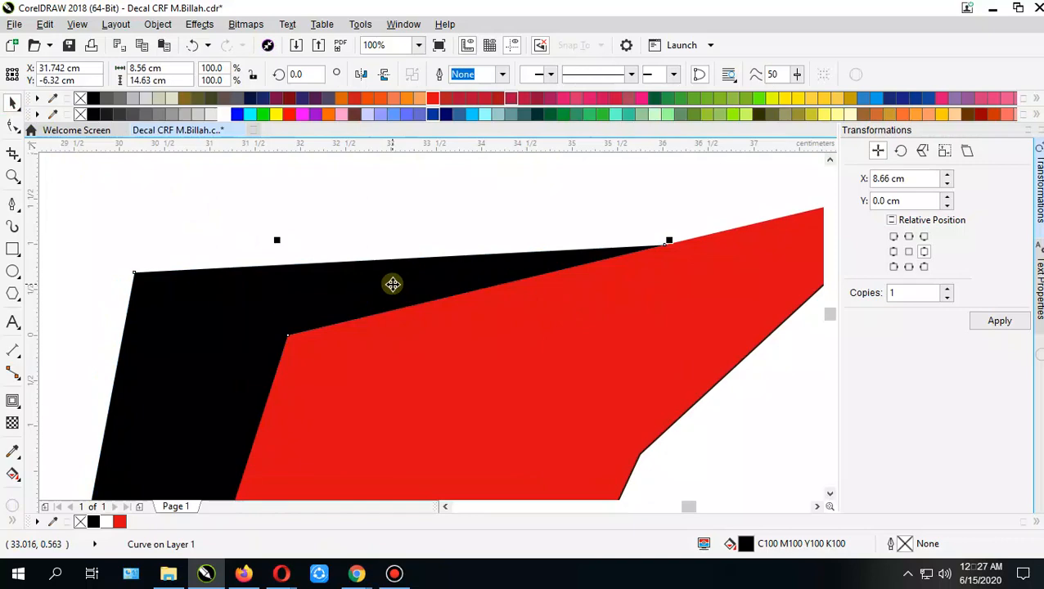
# Step: Nudge the black accent slightly down against the red stripe and PowerClip it inside the shroud template
pyautogui.rightClick(391, 283)
pyautogui.click(298, 287)
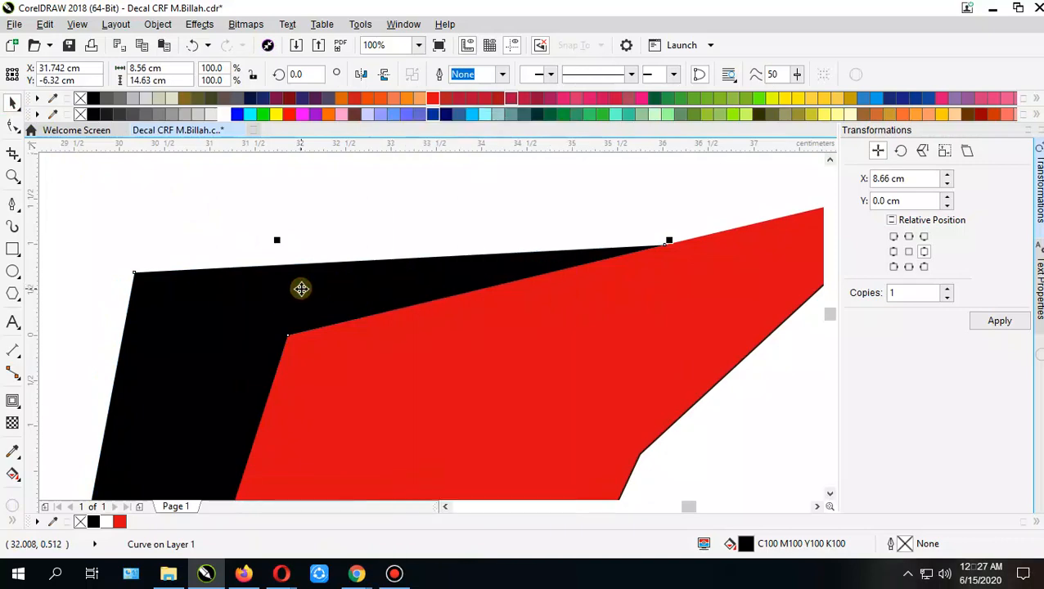
pyautogui.scroll(2, 304, 292)
pyautogui.scroll(-1, 303, 294)
pyautogui.scroll(1, 299, 308)
pyautogui.scroll(-2, 302, 314)
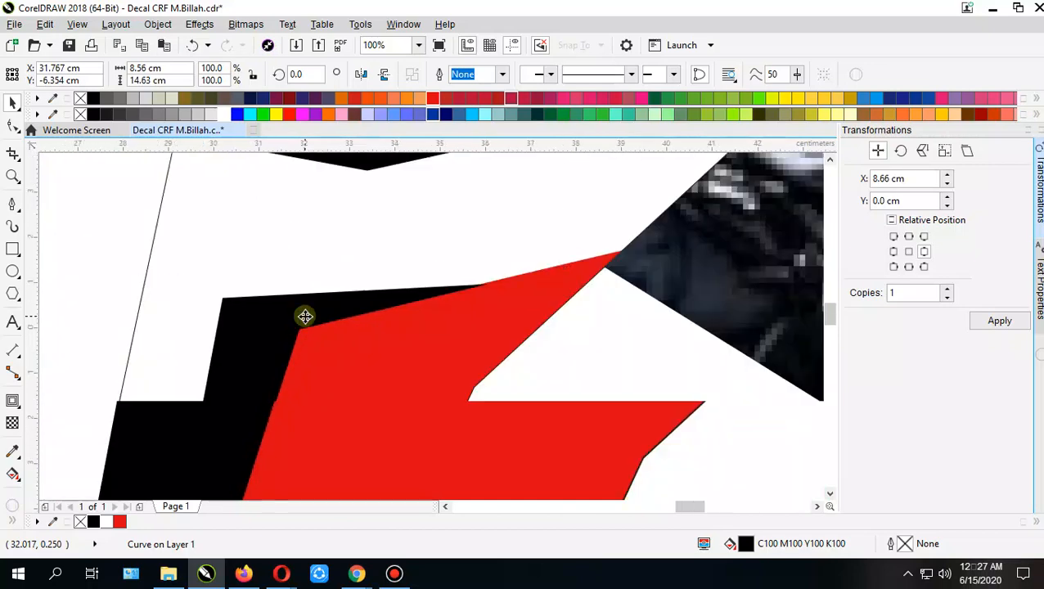
pyautogui.rightClick(304, 317)
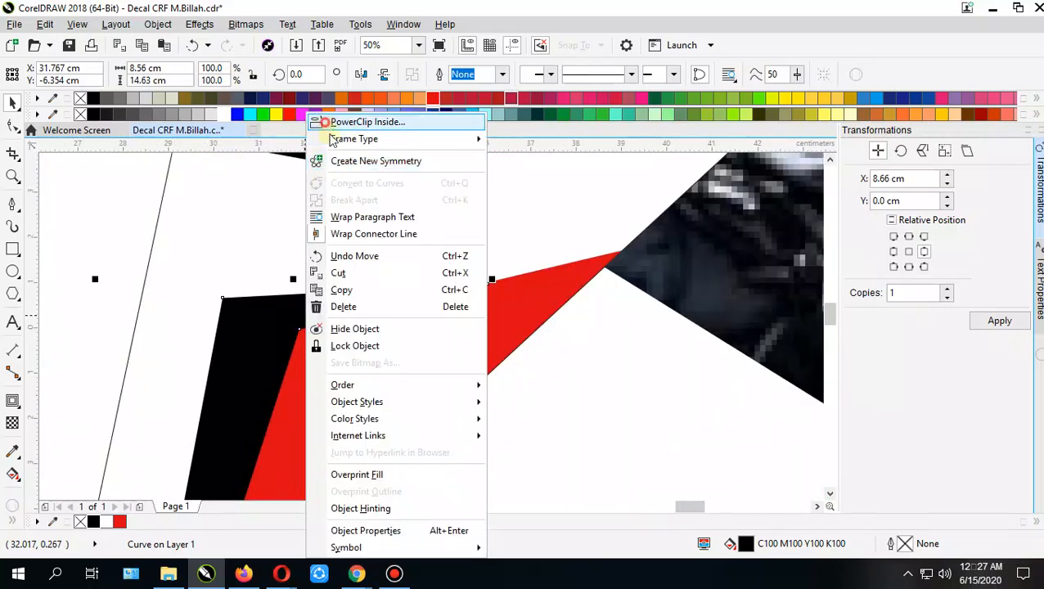
pyautogui.click(327, 119)
pyautogui.click(312, 245)
pyautogui.scroll(-2, 313, 246)
# Step: Move the motorcycle reference photo to the large black side-panel templates behind the shroud's rear end
pyautogui.click(377, 322)
pyautogui.moveTo(372, 304)
pyautogui.mouseDown()
pyautogui.moveTo(431, 359)
pyautogui.moveTo(494, 387)
pyautogui.moveTo(571, 339)
pyautogui.mouseUp()
pyautogui.moveTo(553, 378); pyautogui.dragTo(581, 399)
pyautogui.click(735, 256)
pyautogui.moveTo(757, 239); pyautogui.dragTo(442, 258)
pyautogui.moveTo(447, 296); pyautogui.dragTo(690, 243)
pyautogui.moveTo(530, 203); pyautogui.dragTo(412, 258)
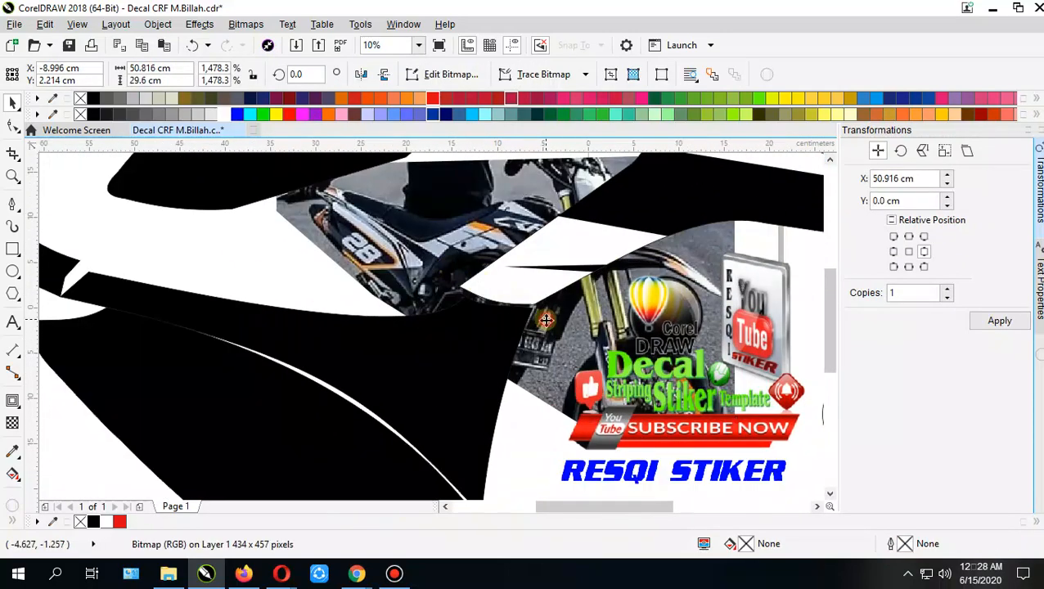
pyautogui.moveTo(545, 318); pyautogui.dragTo(530, 322)
pyautogui.click(13, 204)
pyautogui.moveTo(192, 259); pyautogui.dragTo(205, 232)
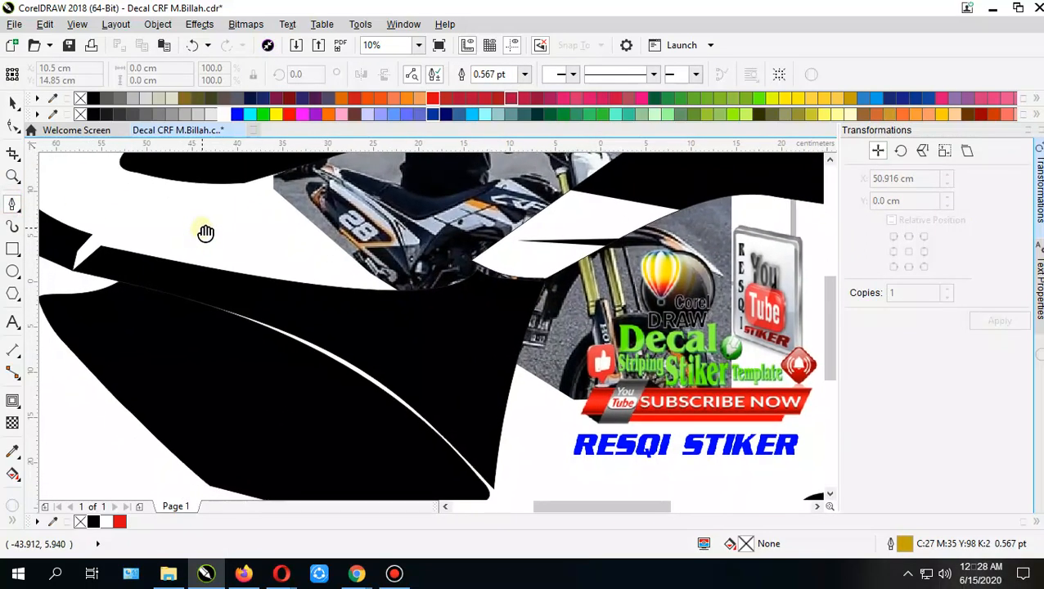
pyautogui.click(542, 358)
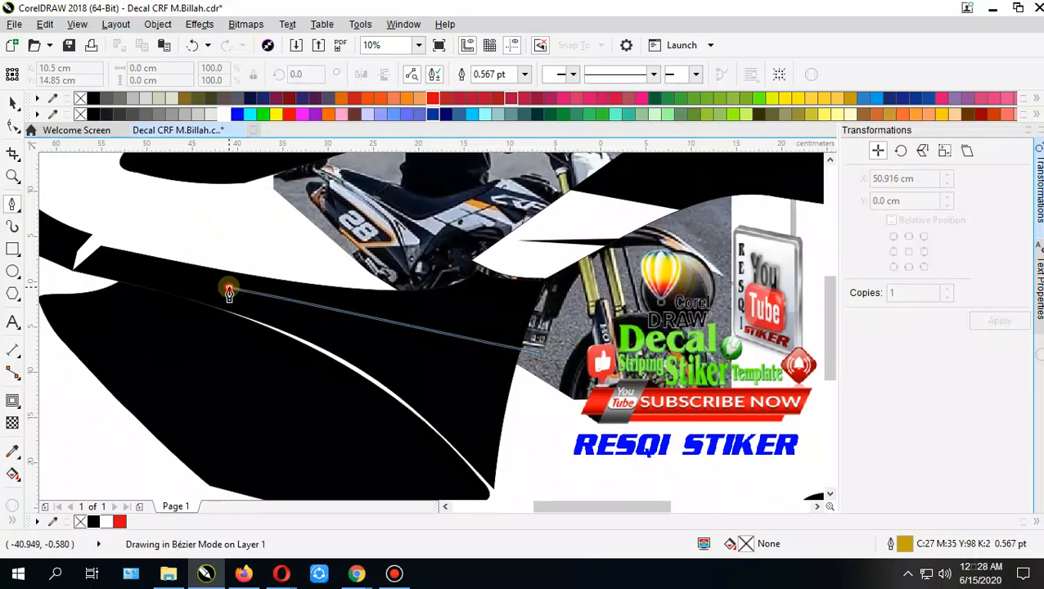
pyautogui.click(225, 284)
pyautogui.press('Delete')
# Step: Rotate the lower side-panel template to about 1.57° and shift it slightly beneath the upper side panel
pyautogui.click(12, 103)
pyautogui.click(220, 328)
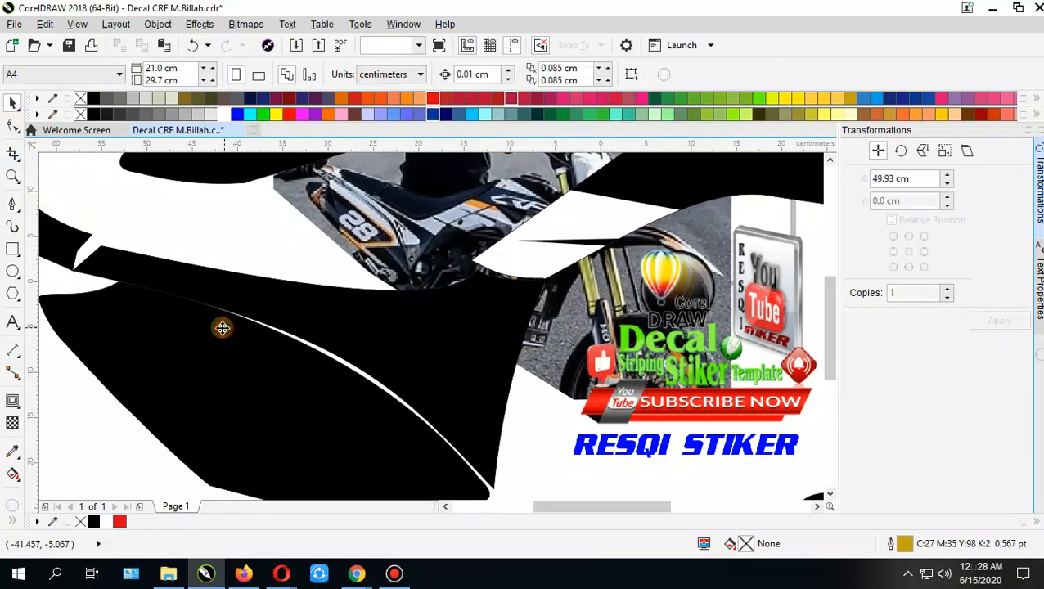
pyautogui.moveTo(220, 328); pyautogui.dragTo(245, 274)
pyautogui.click(229, 296)
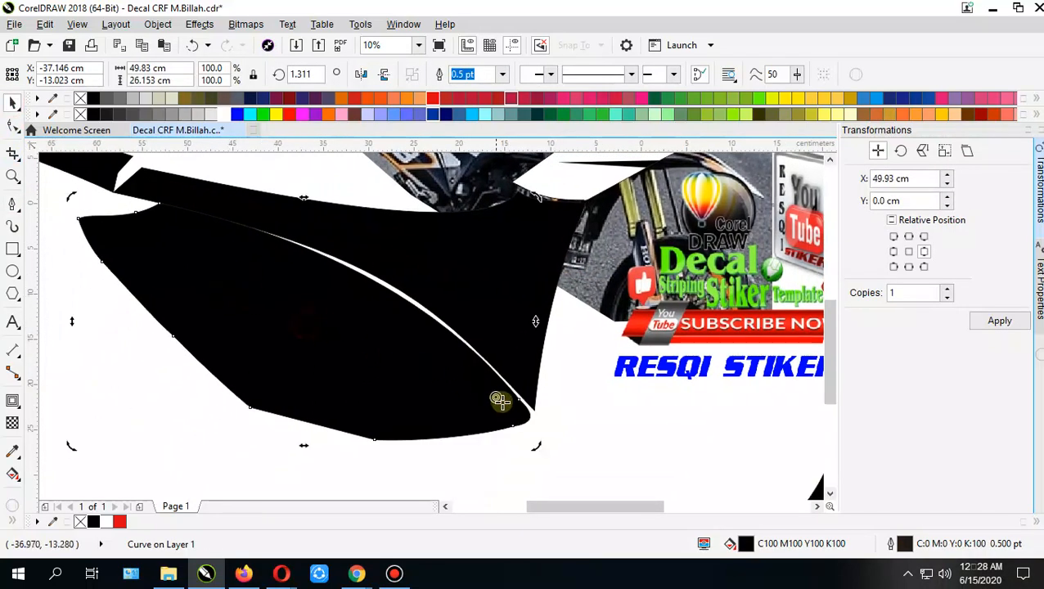
pyautogui.moveTo(72, 194); pyautogui.dragTo(69, 198)
pyautogui.click(296, 198)
pyautogui.click(288, 168)
pyautogui.click(428, 358)
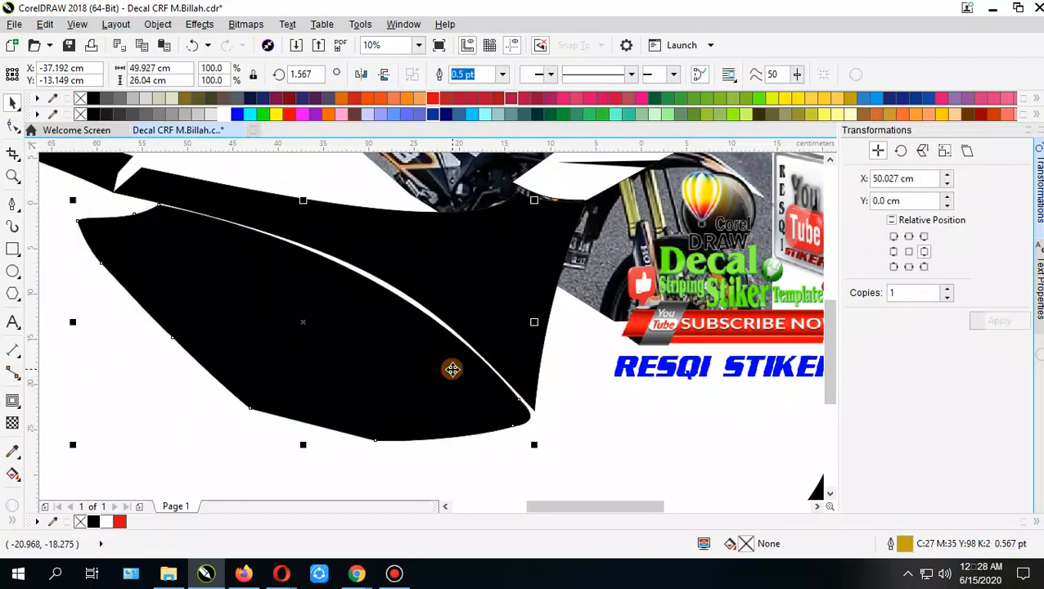
# Step: Move the lower side panel closer to the upper one and rotate it about its front tip to about 1.74°
pyautogui.scroll(3, 515, 412)
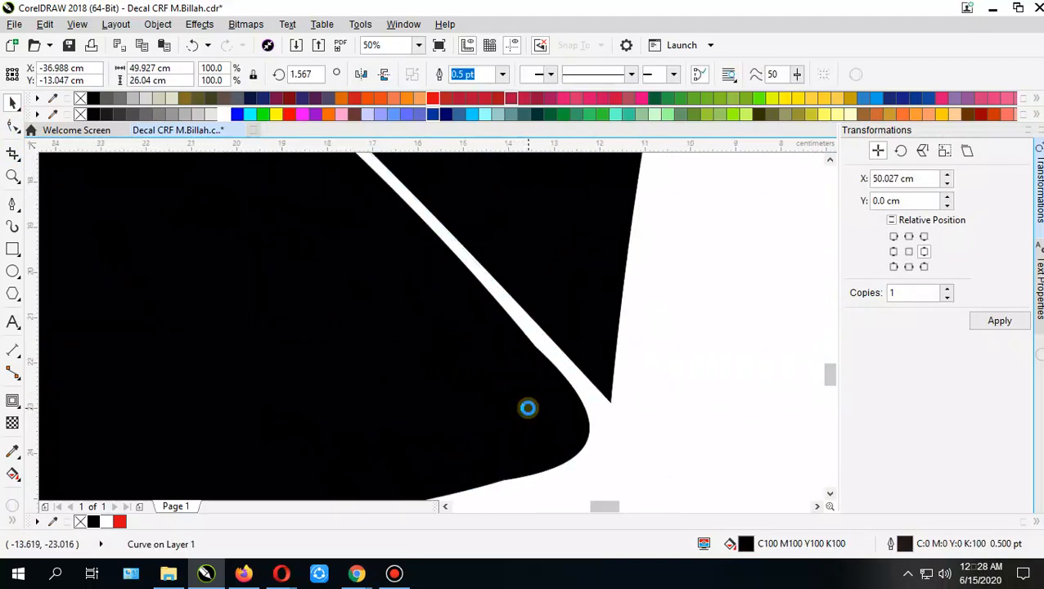
pyautogui.scroll(-3, 527, 409)
pyautogui.click(279, 270)
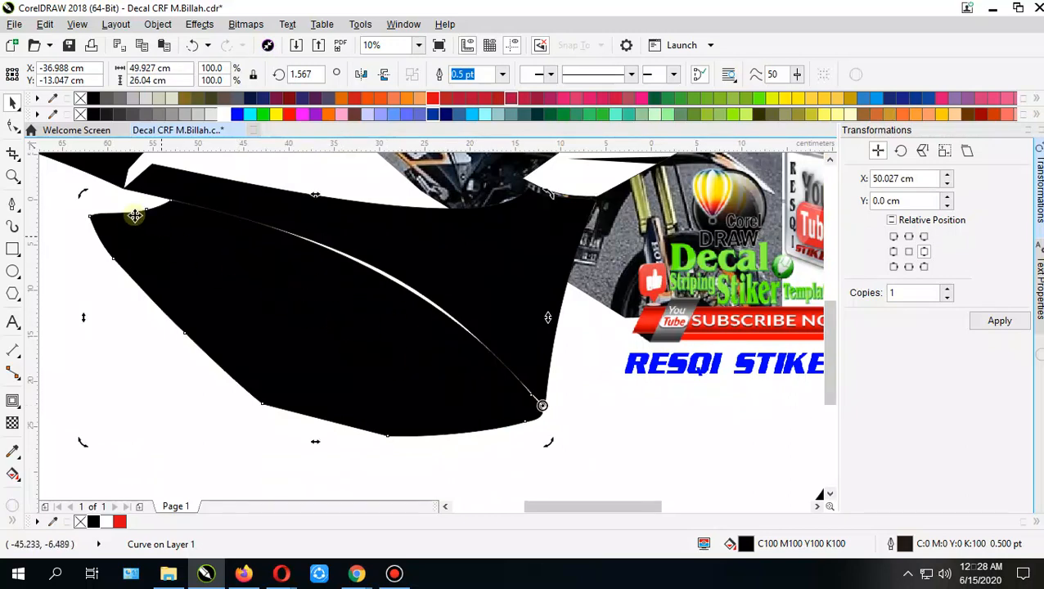
pyautogui.moveTo(85, 190); pyautogui.dragTo(98, 203)
# Step: Group the upper and lower side-panel templates together
pyautogui.keyDown('shift'); pyautogui.click(443, 247); pyautogui.keyUp('shift')
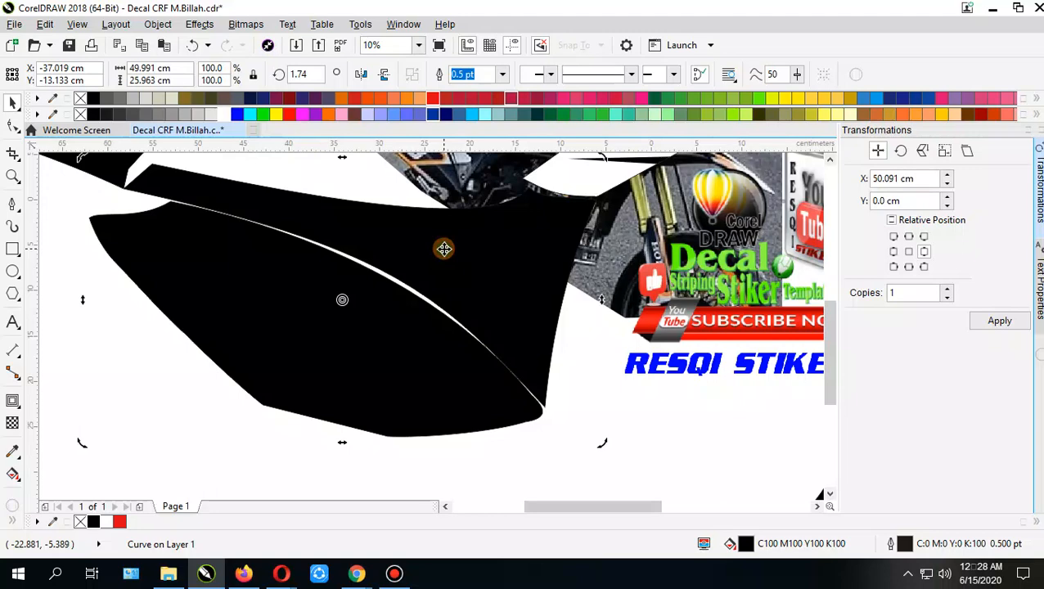
pyautogui.hotkey('ctrl', 'g')
pyautogui.scroll(2, 444, 249)
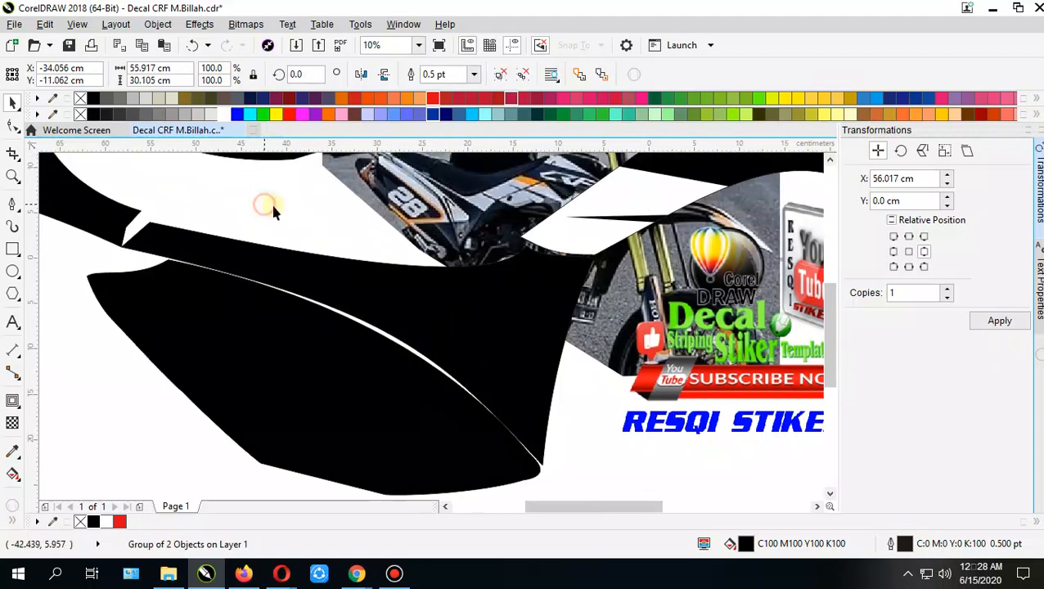
pyautogui.click(262, 214)
# Step: Start a Pen outline from the upper panel's front edge back to its upper rear, then diagonally down to a rounded front corner
pyautogui.click(13, 203)
pyautogui.hscroll(3, 336, 275)
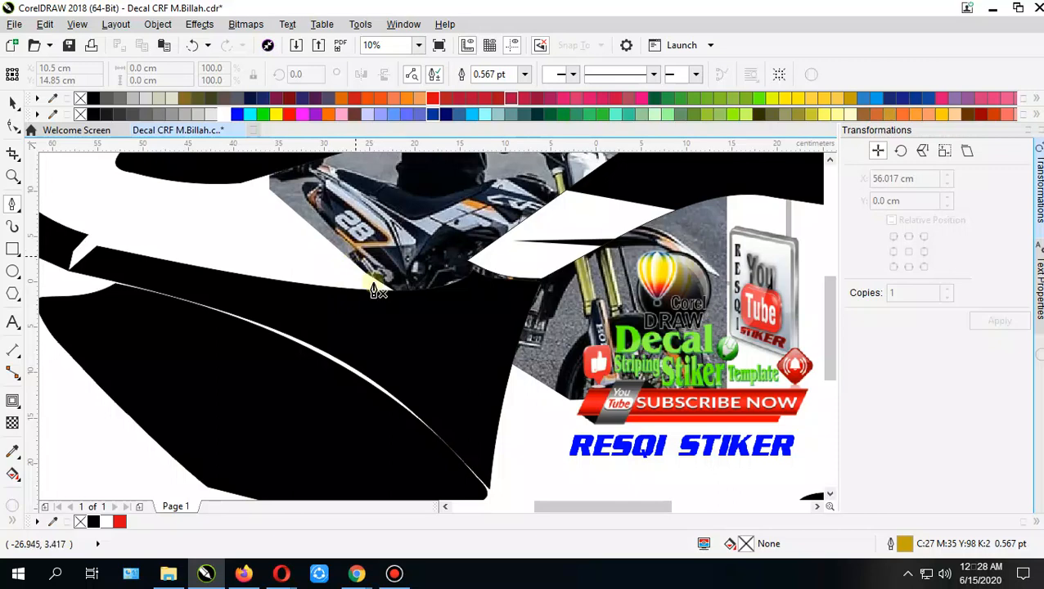
pyautogui.click(535, 357)
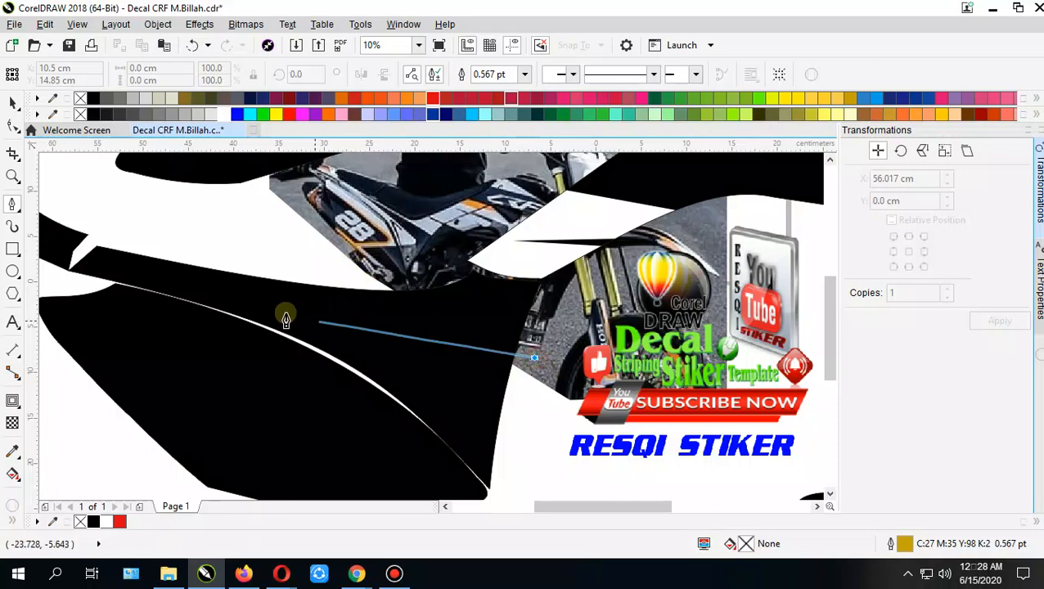
pyautogui.click(200, 275)
pyautogui.moveTo(444, 379)
pyautogui.mouseDown()
pyautogui.moveTo(416, 333)
pyautogui.moveTo(444, 389)
pyautogui.mouseUp()
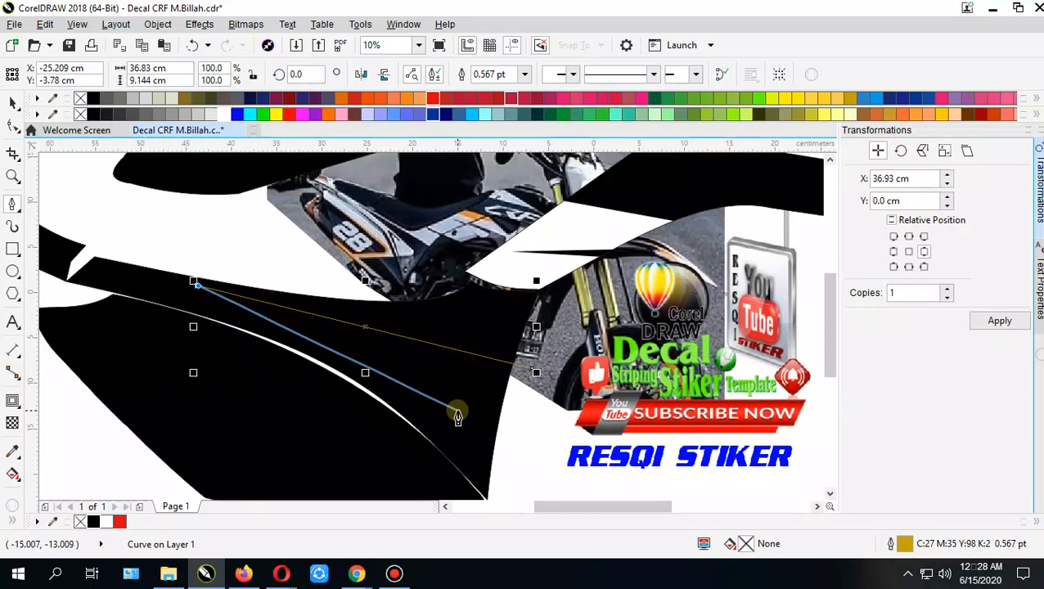
pyautogui.click(457, 411)
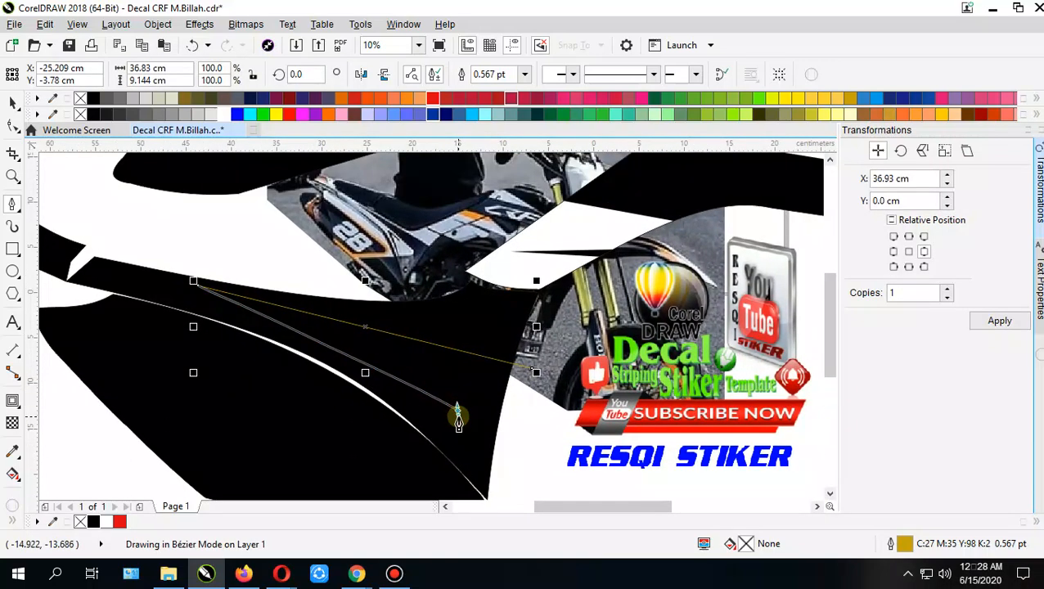
pyautogui.moveTo(458, 420); pyautogui.dragTo(445, 399)
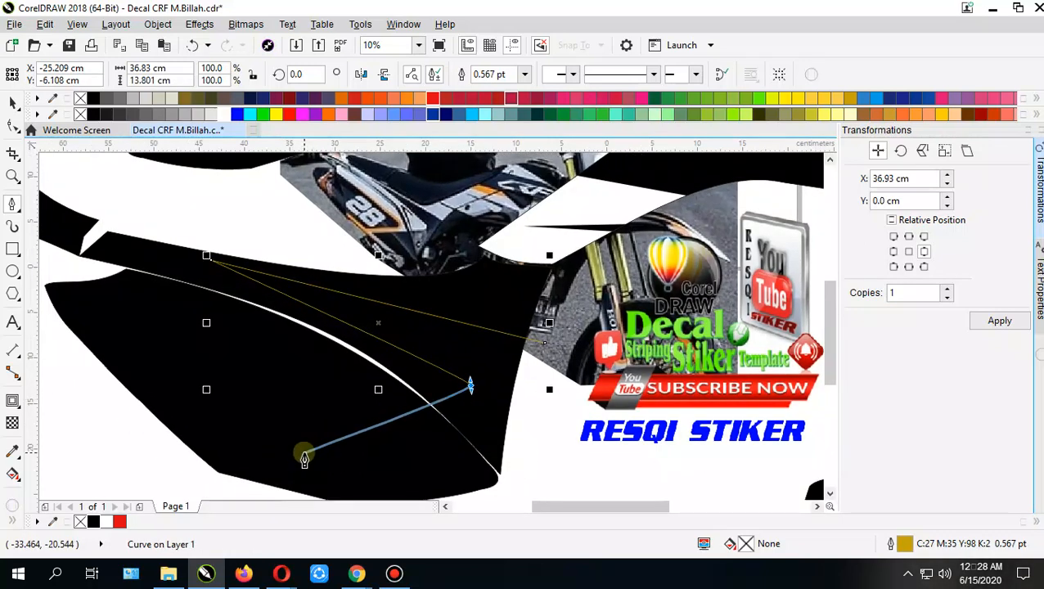
pyautogui.scroll(3, 454, 411)
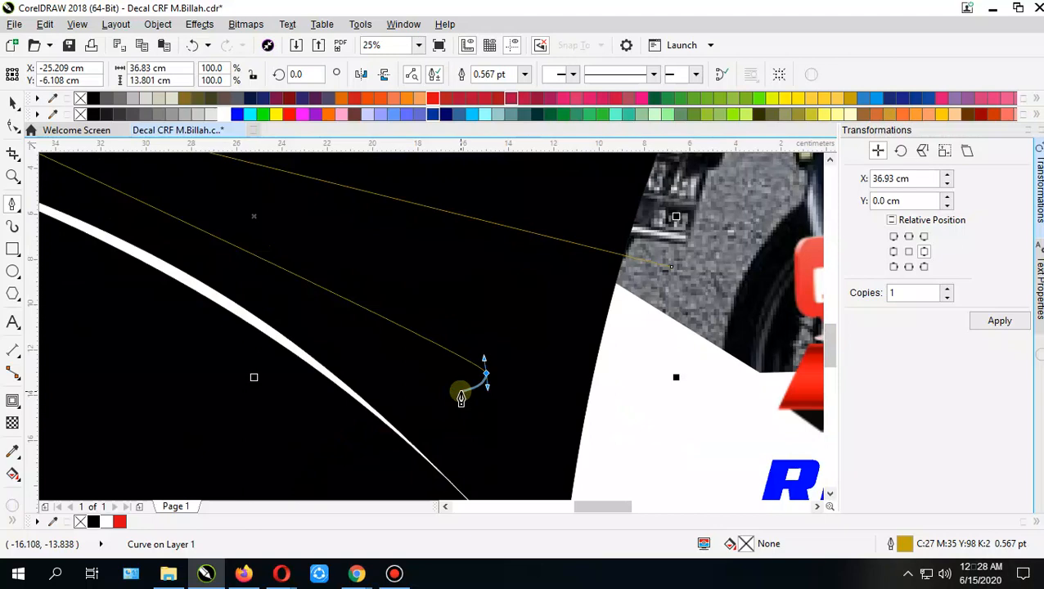
pyautogui.scroll(-3, 461, 398)
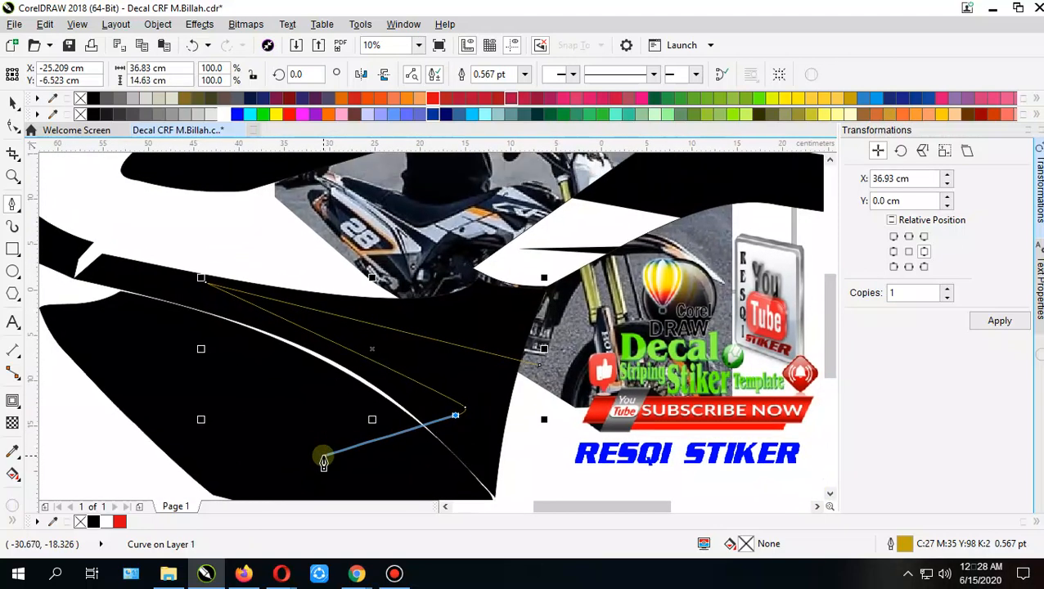
# Step: Continue the outline around the stripe's lower arm, past the lower panel's rear edge and forward to a rounded inner corner
pyautogui.moveTo(278, 460); pyautogui.dragTo(299, 444)
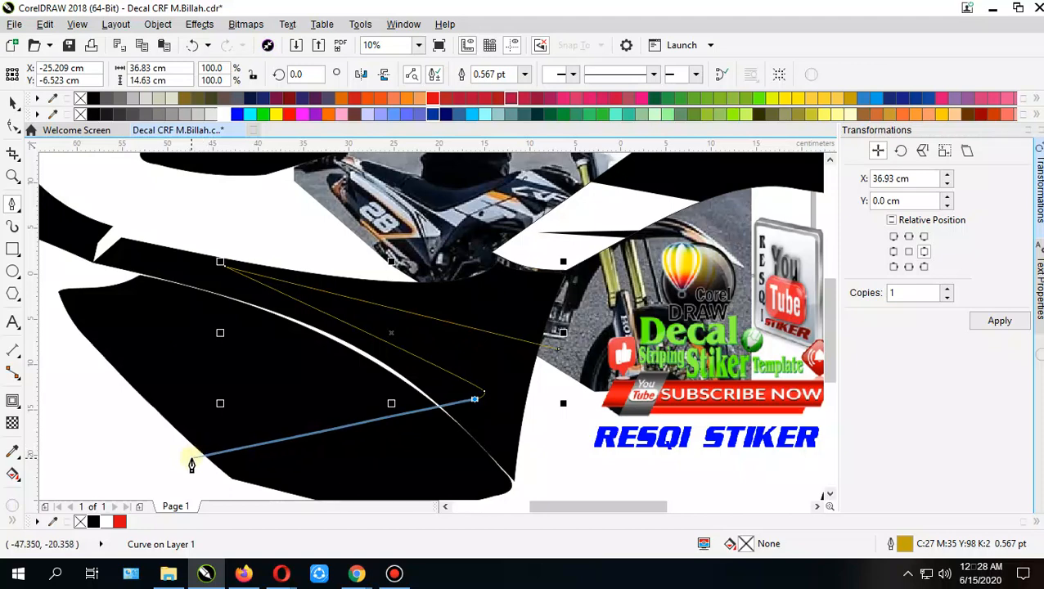
pyautogui.click(191, 462)
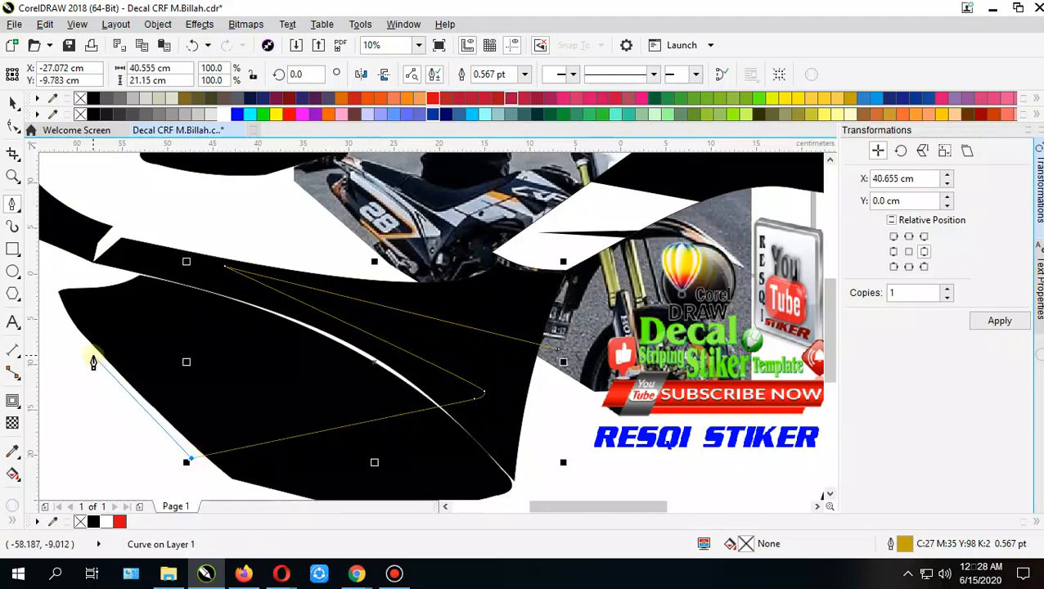
pyautogui.click(118, 379)
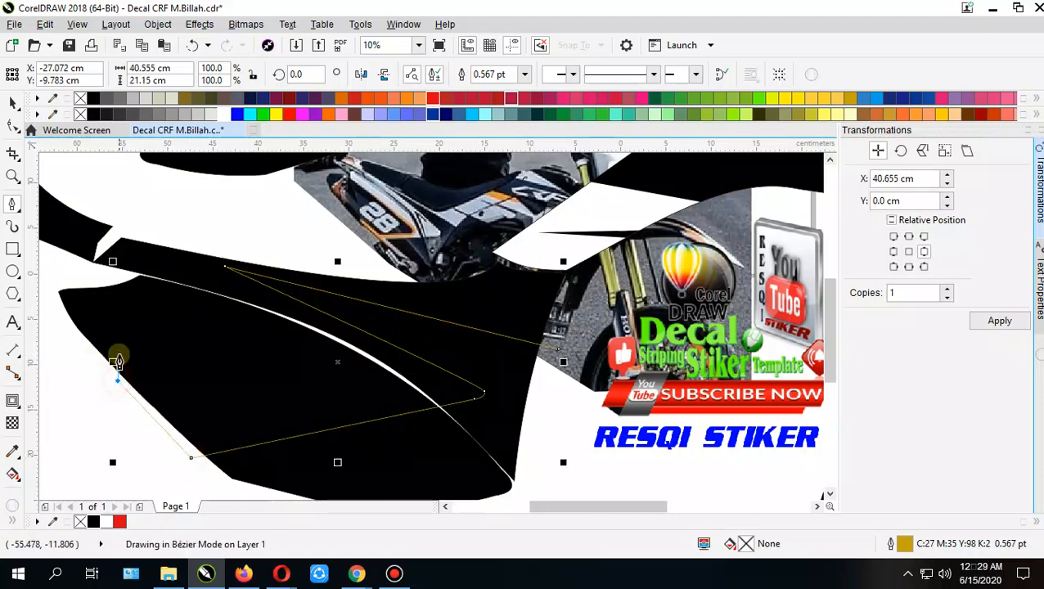
pyautogui.click(118, 343)
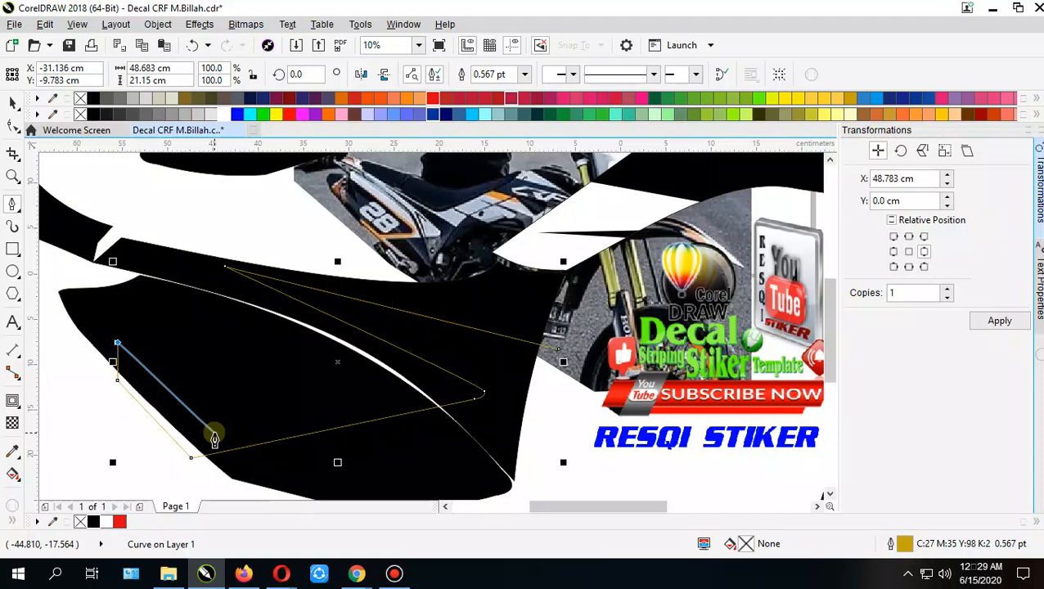
pyautogui.click(213, 434)
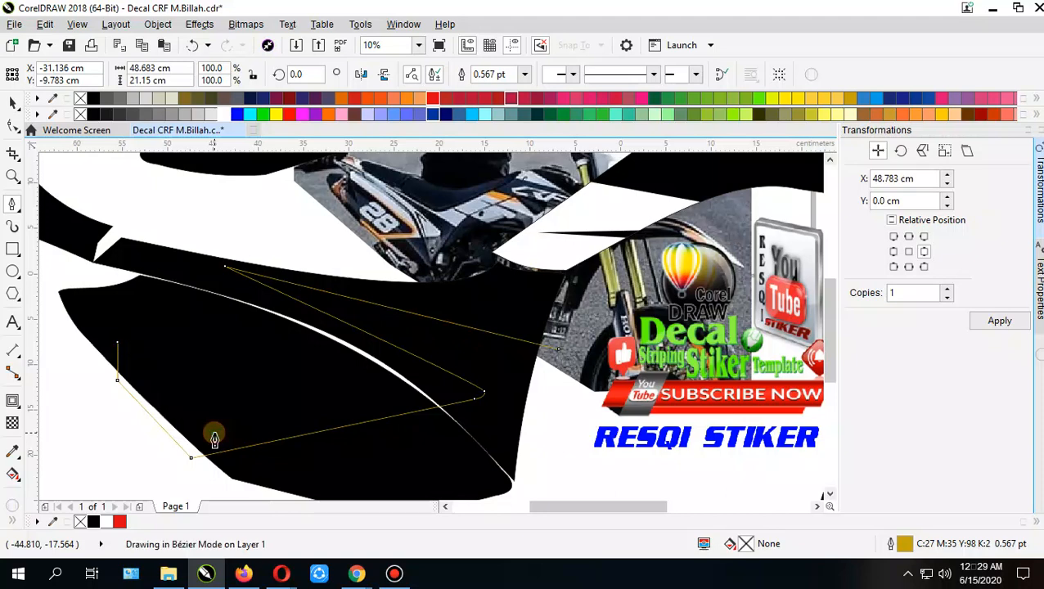
pyautogui.click(383, 399)
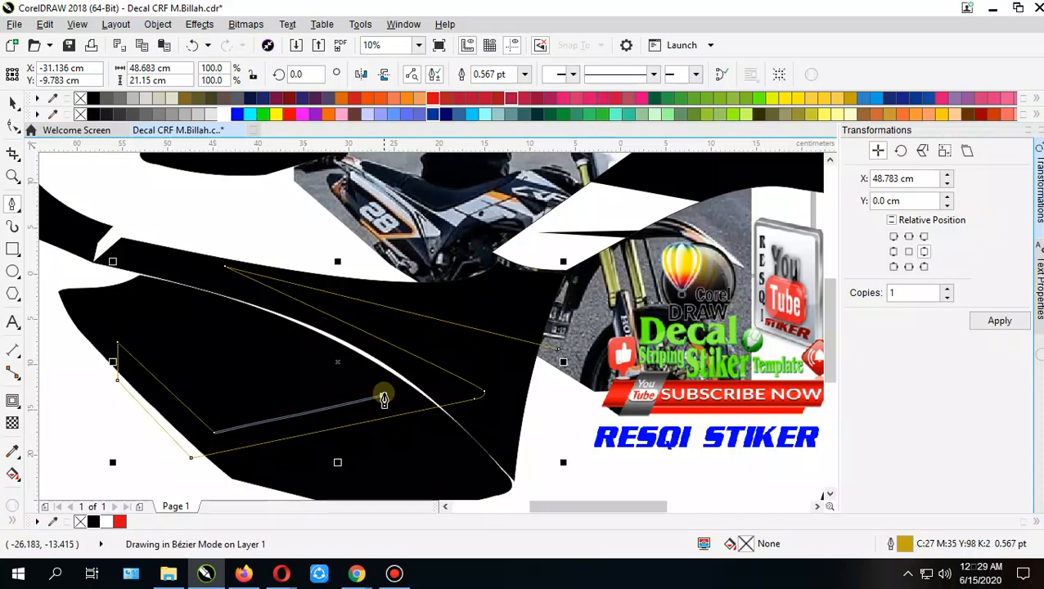
pyautogui.press('Escape')
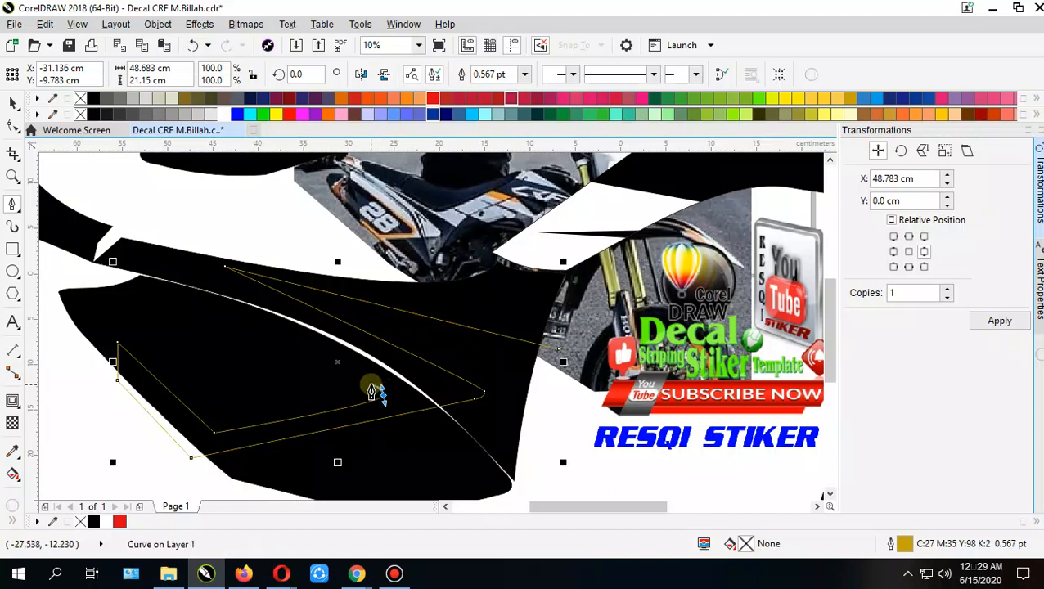
pyautogui.click(371, 386)
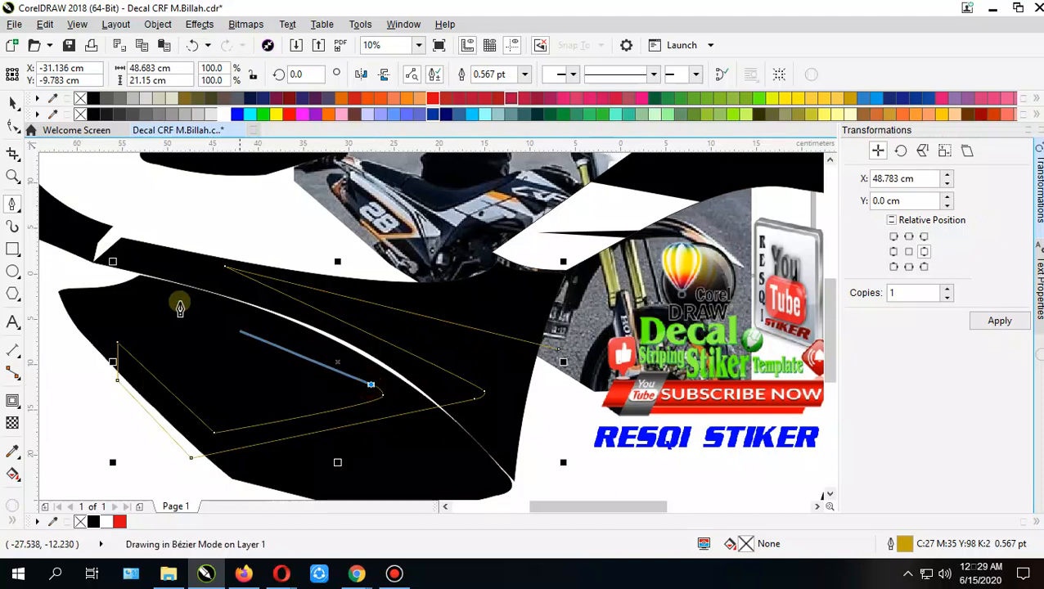
# Step: Close the stripe outline around the outside of the upper panel, about 62.4 by 28.6 cm overall, and fill it white
pyautogui.moveTo(84, 282); pyautogui.dragTo(67, 281)
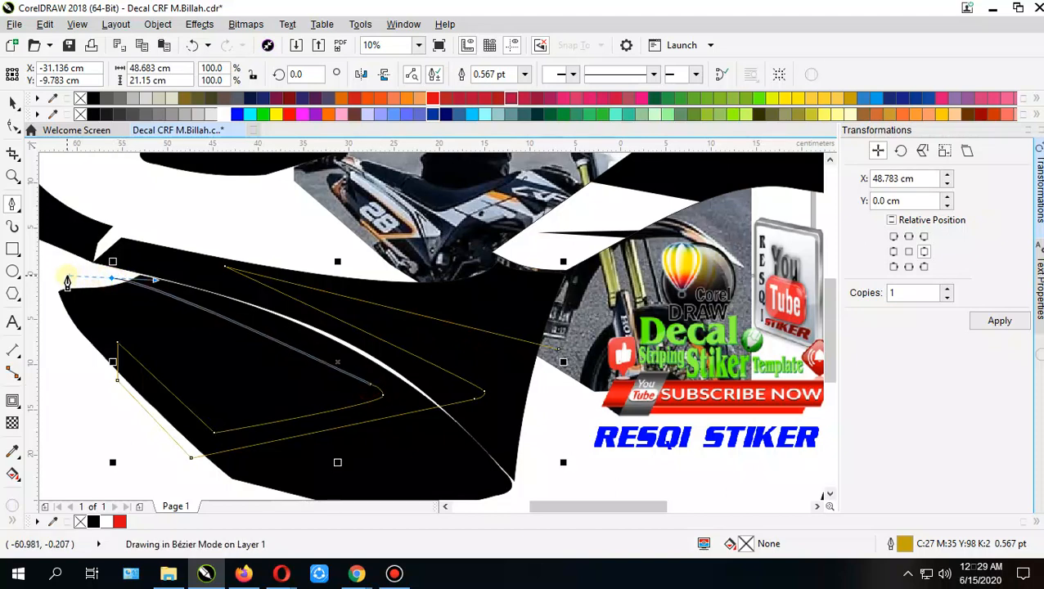
pyautogui.click(72, 242)
pyautogui.click(89, 203)
pyautogui.click(107, 199)
pyautogui.moveTo(304, 225); pyautogui.dragTo(329, 227)
pyautogui.click(591, 225)
pyautogui.click(638, 258)
pyautogui.click(558, 348)
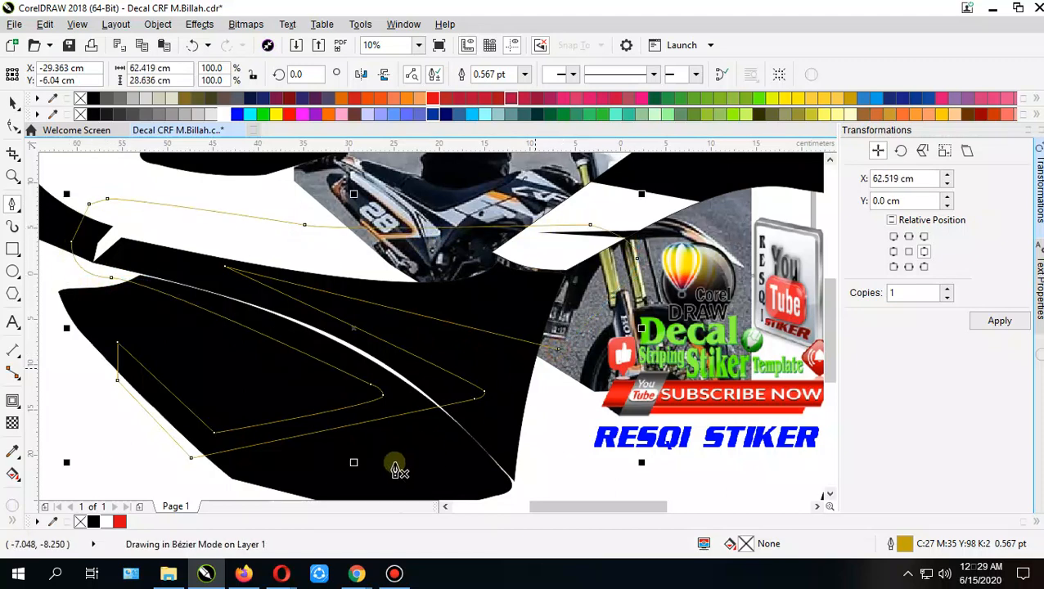
pyautogui.click(108, 522)
pyautogui.moveTo(198, 420); pyautogui.dragTo(176, 454)
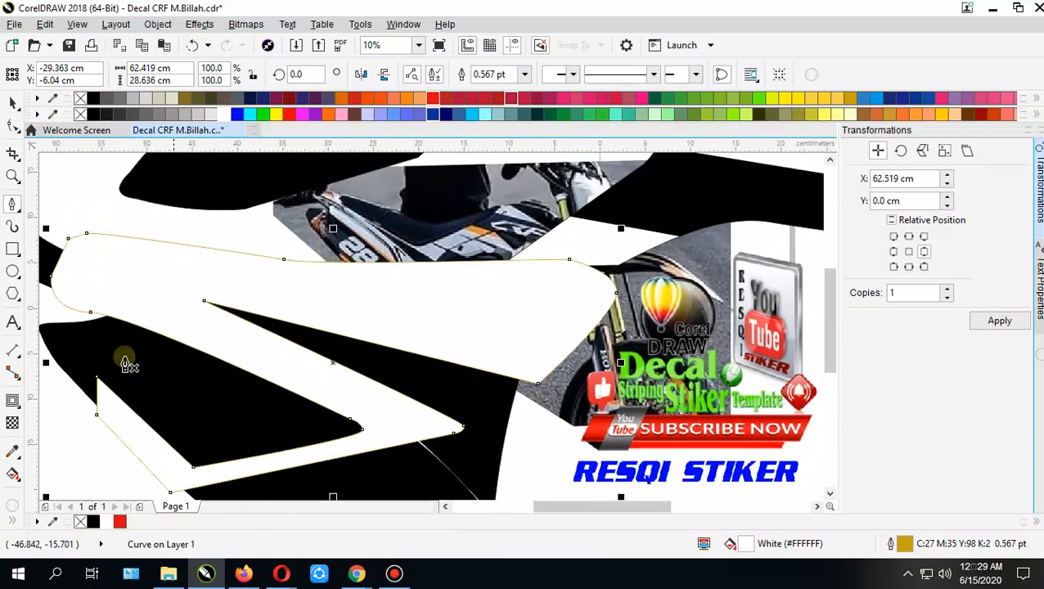
# Step: Adjust the nodes and curve handles at the white stripe's inner front corner to smooth its rounding
pyautogui.click(12, 125)
pyautogui.scroll(5, 379, 335)
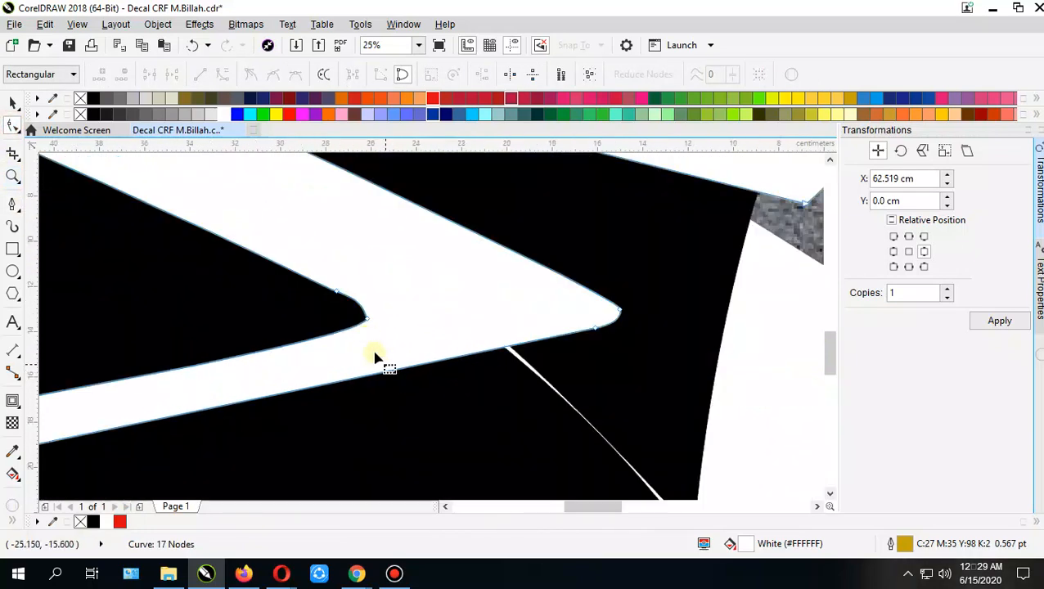
pyautogui.click(255, 192)
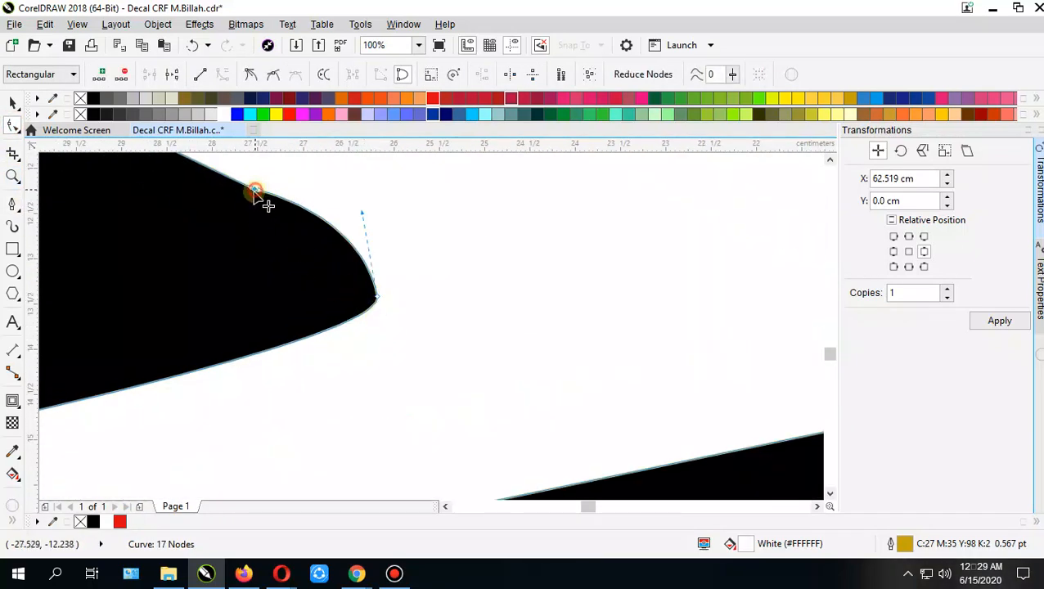
pyautogui.scroll(2, 258, 197)
pyautogui.moveTo(261, 294); pyautogui.dragTo(286, 300)
pyautogui.moveTo(369, 316); pyautogui.dragTo(368, 325)
pyautogui.moveTo(381, 403); pyautogui.dragTo(379, 412)
pyautogui.scroll(-5, 378, 410)
pyautogui.moveTo(290, 424); pyautogui.dragTo(292, 382)
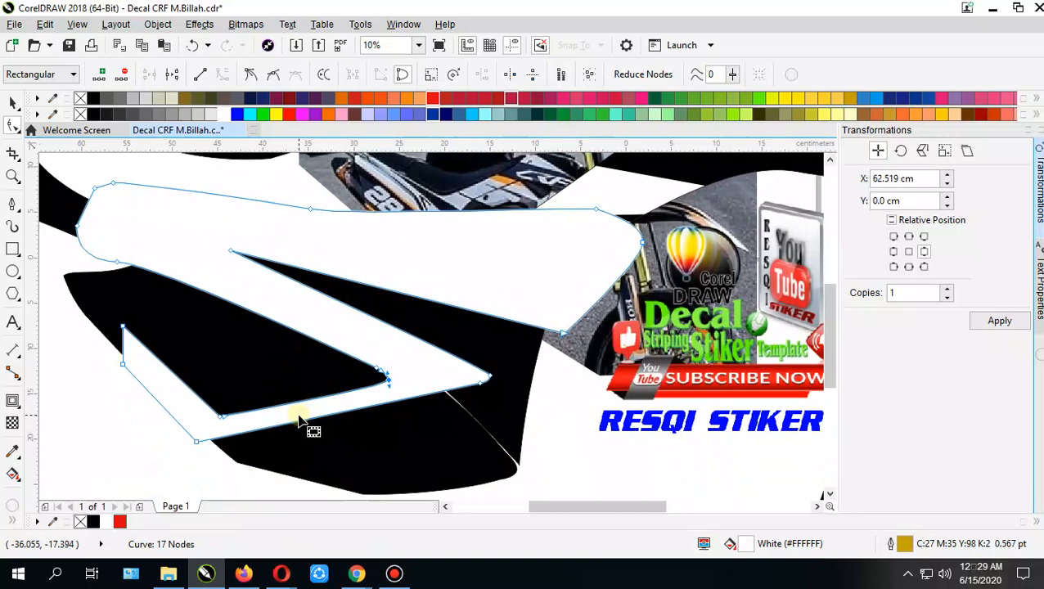
# Step: Set the white stripe's outline width to None
pyautogui.click(13, 102)
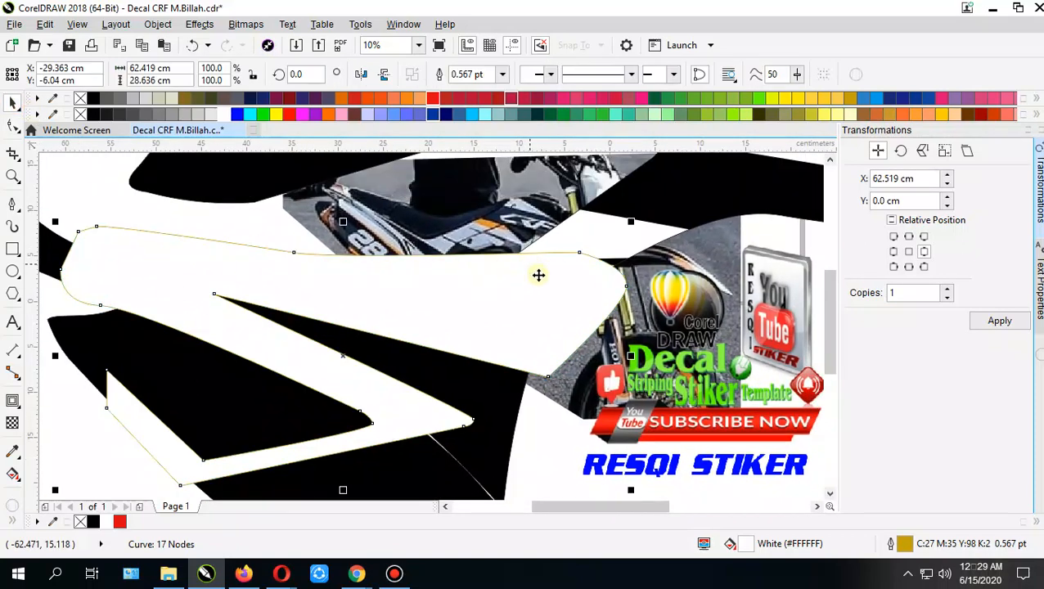
pyautogui.click(502, 74)
pyautogui.click(470, 86)
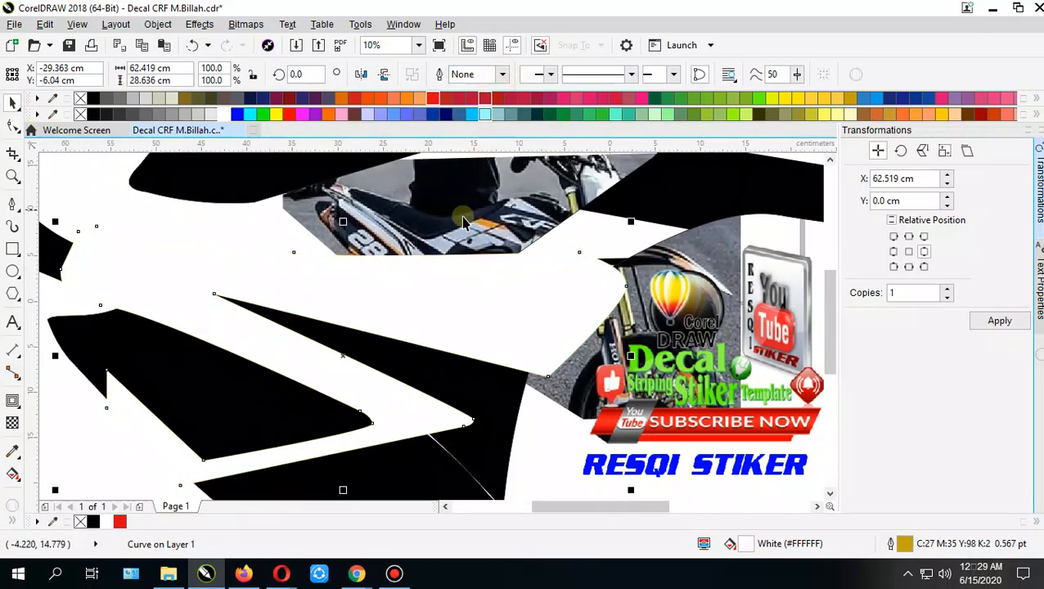
# Step: Bring the motorcycle reference photo to the front and move it forward, clear of the side panels
pyautogui.click(463, 221)
pyautogui.hotkey('shift', 'pageup')
pyautogui.moveTo(468, 216); pyautogui.dragTo(584, 260)
pyautogui.click(277, 239)
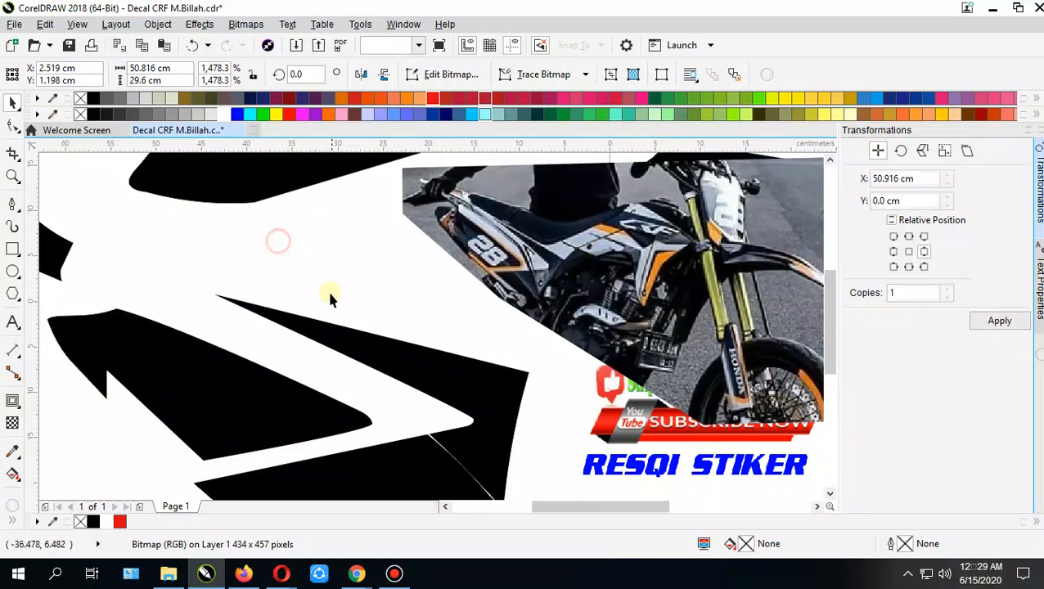
# Step: Move the white stripe about 1.3 cm right and 1.8 cm down over the side panels
pyautogui.moveTo(339, 336); pyautogui.dragTo(335, 280)
pyautogui.moveTo(195, 425); pyautogui.dragTo(189, 418)
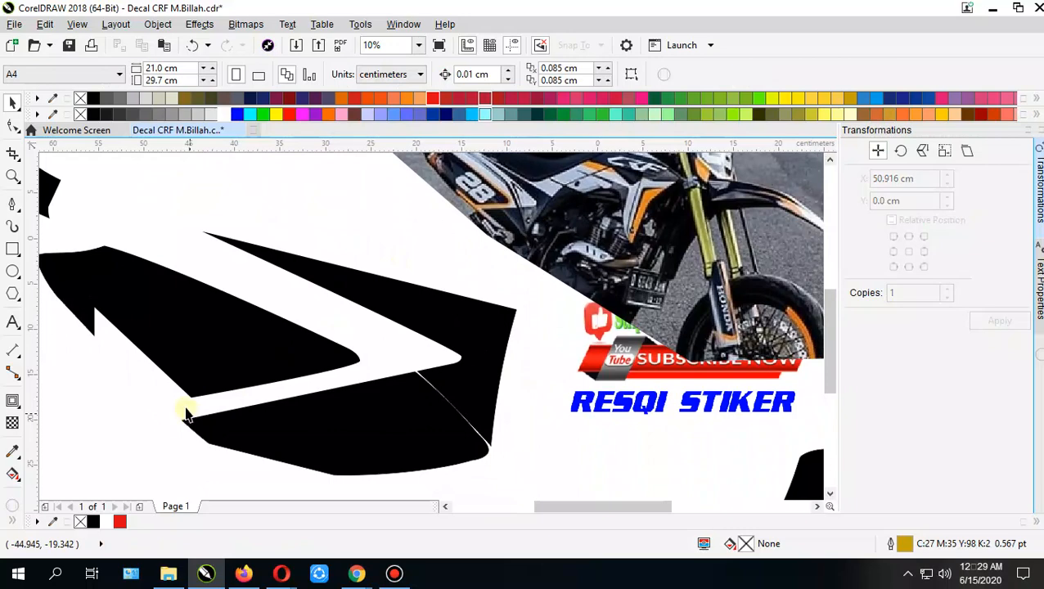
pyautogui.click(254, 401)
pyautogui.moveTo(325, 384)
pyautogui.mouseDown()
pyautogui.moveTo(312, 394)
pyautogui.moveTo(334, 400)
pyautogui.mouseUp()
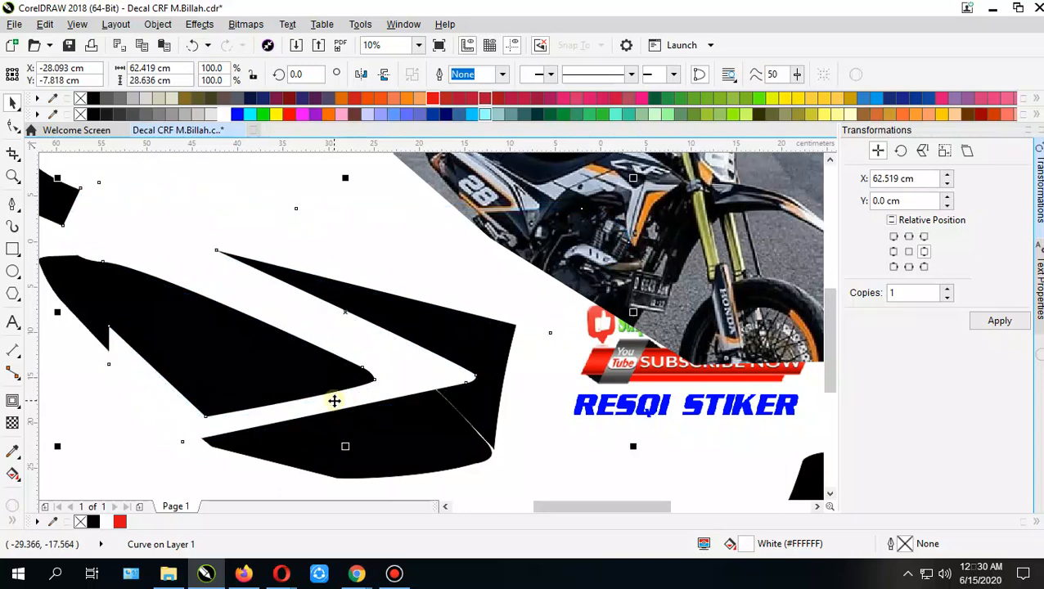
# Step: Draw a closed shape about 30.6 cm wide and 6.4 cm high across the rear tip and lower edge of the lower black panel
pyautogui.click(51, 345)
pyautogui.click(12, 204)
pyautogui.moveTo(231, 415)
pyautogui.mouseDown()
pyautogui.moveTo(214, 397)
pyautogui.moveTo(211, 421)
pyautogui.mouseUp()
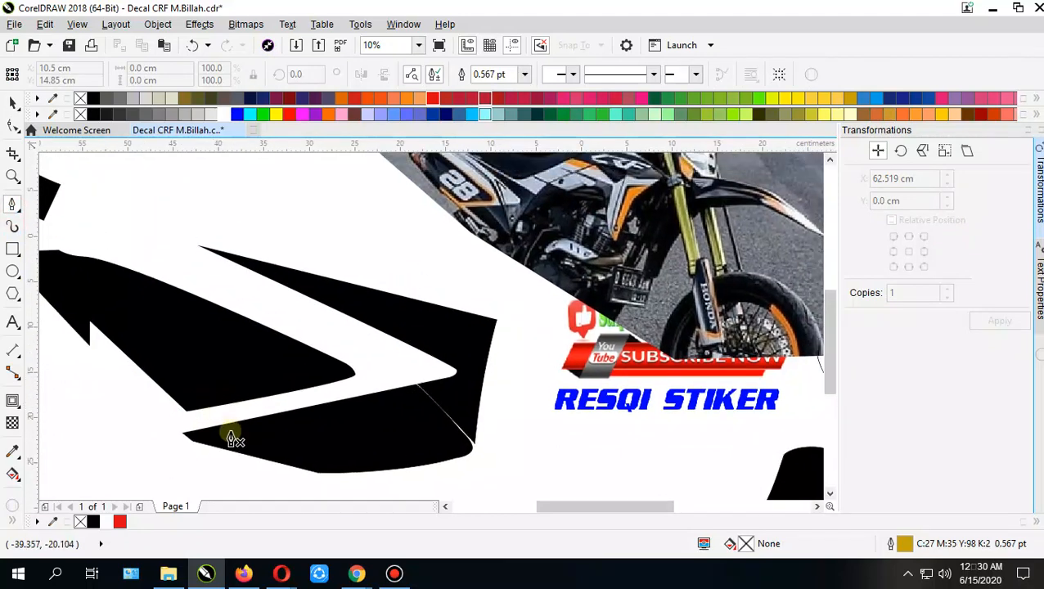
pyautogui.click(190, 422)
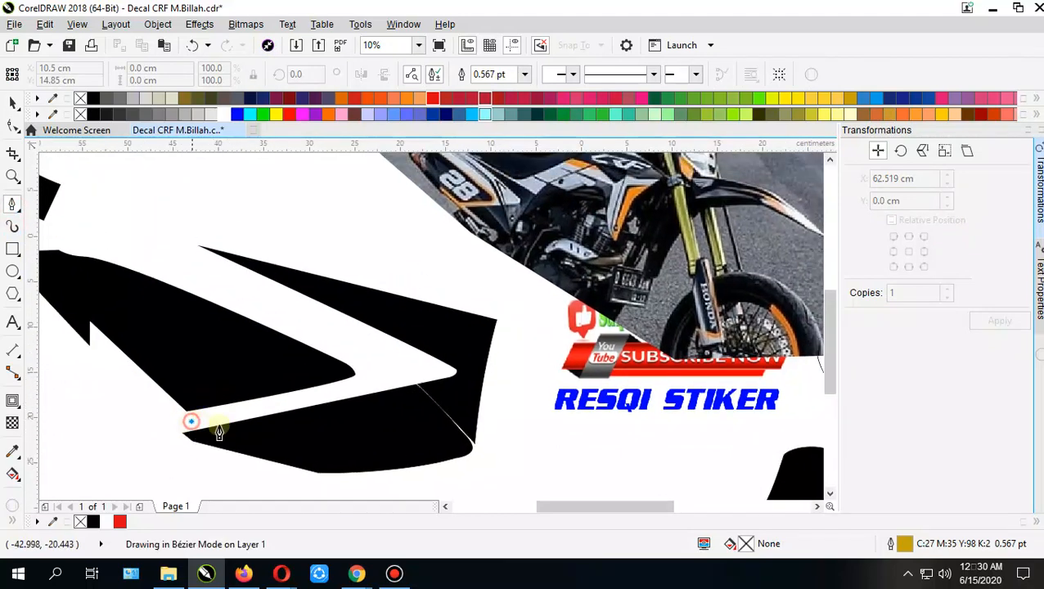
pyautogui.click(423, 473)
pyautogui.click(148, 460)
pyautogui.click(148, 447)
pyautogui.click(191, 421)
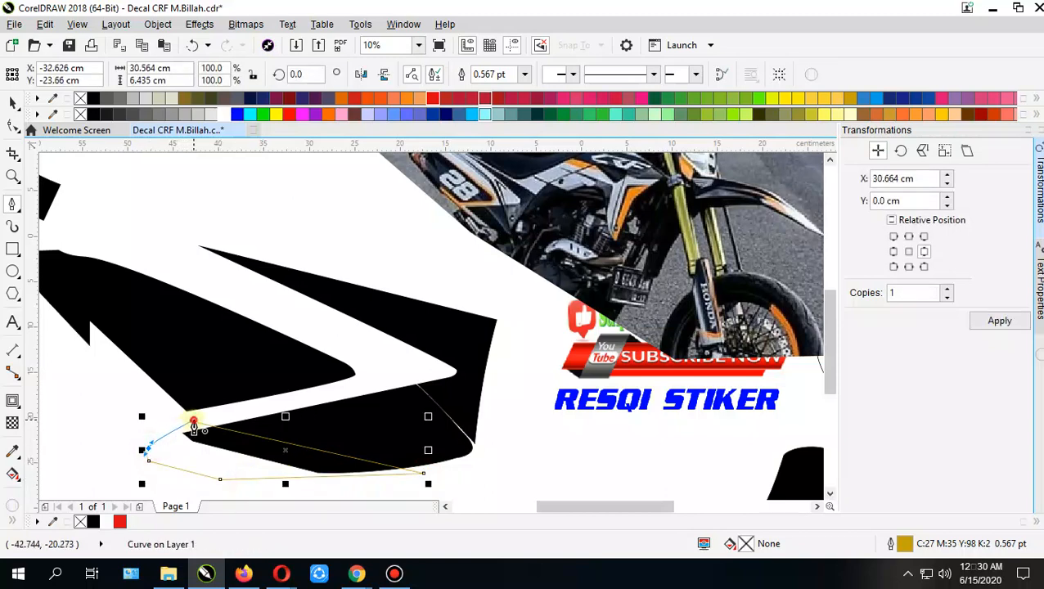
# Step: Set the new shape's outline width to None and fill it white
pyautogui.click(524, 76)
pyautogui.click(487, 88)
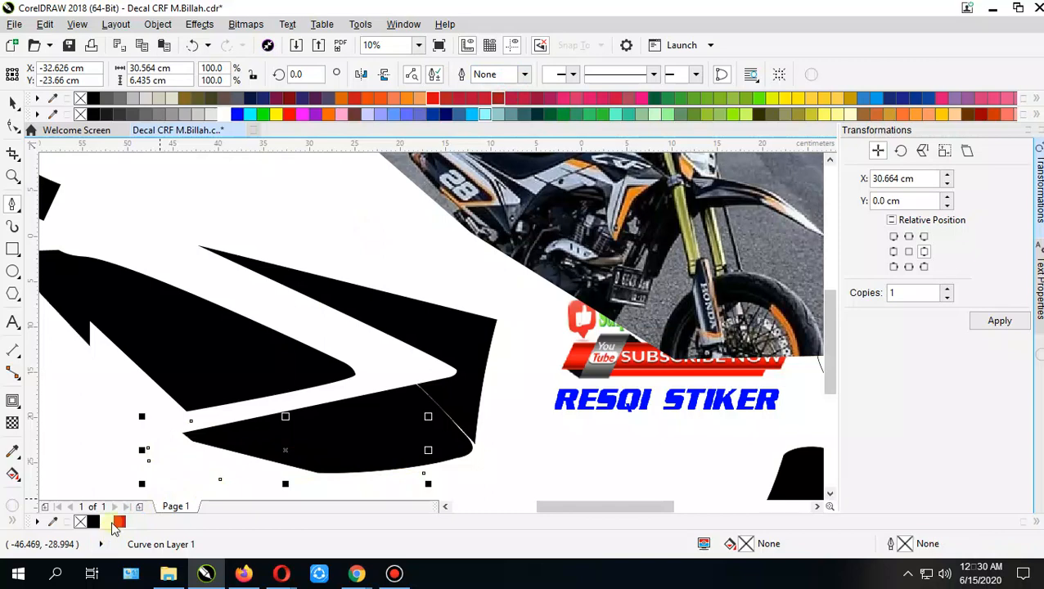
pyautogui.click(106, 521)
pyautogui.click(106, 521)
# Step: Weld the new white shape to the large white stripe over the side panels
pyautogui.click(10, 101)
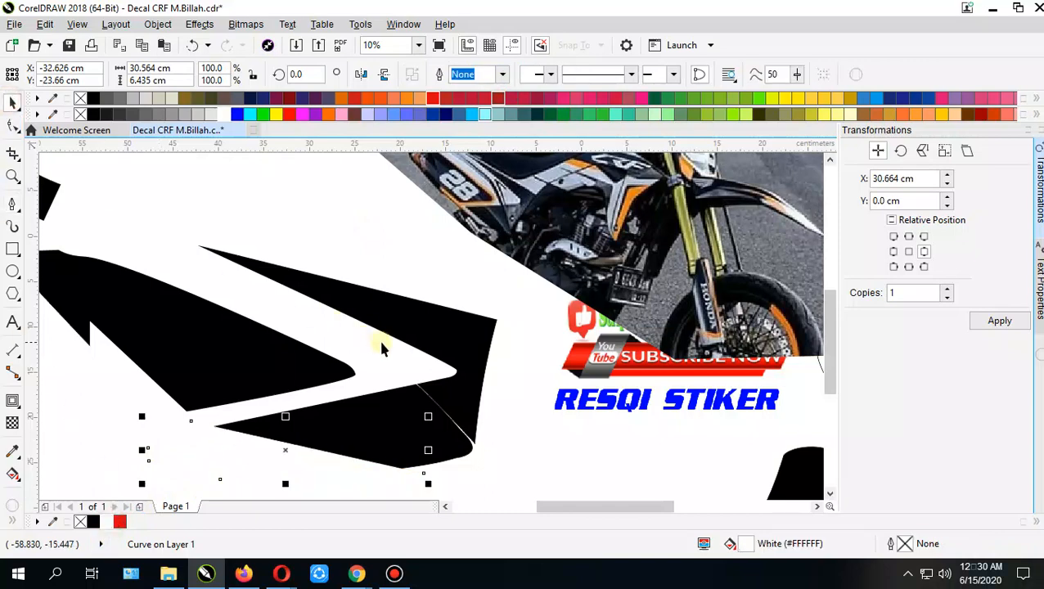
pyautogui.keyDown('shift'); pyautogui.click(376, 347); pyautogui.keyUp('shift')
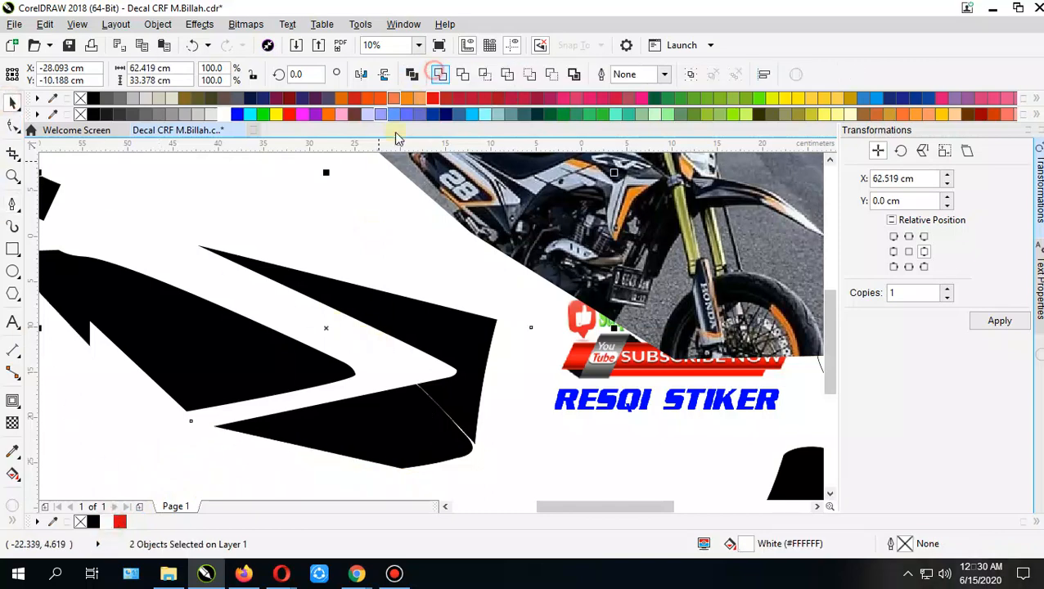
pyautogui.moveTo(369, 250); pyautogui.dragTo(393, 275)
pyautogui.click(379, 282)
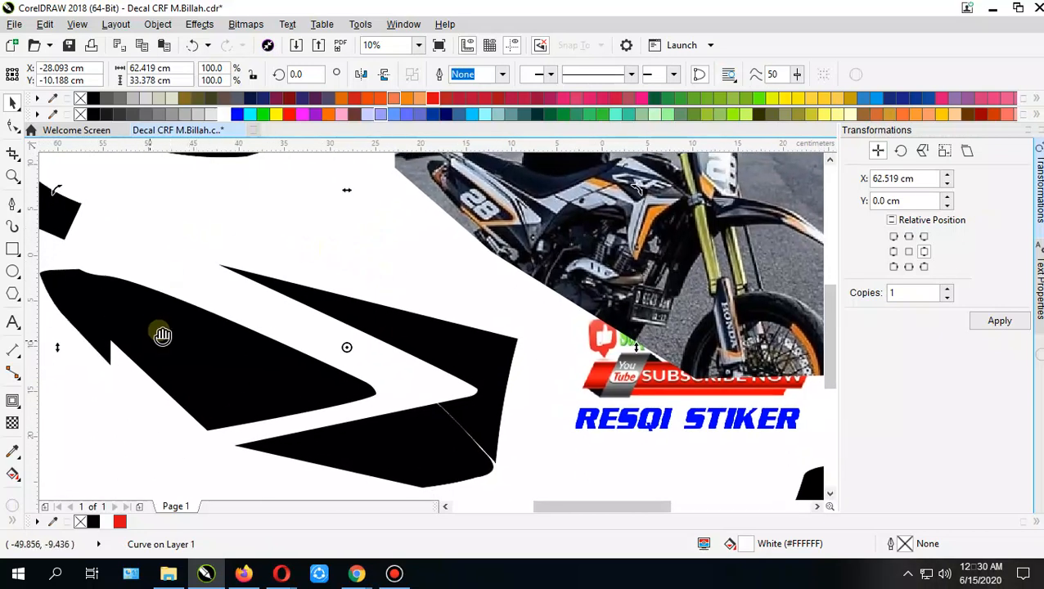
pyautogui.moveTo(160, 332); pyautogui.dragTo(167, 322)
pyautogui.click(95, 400)
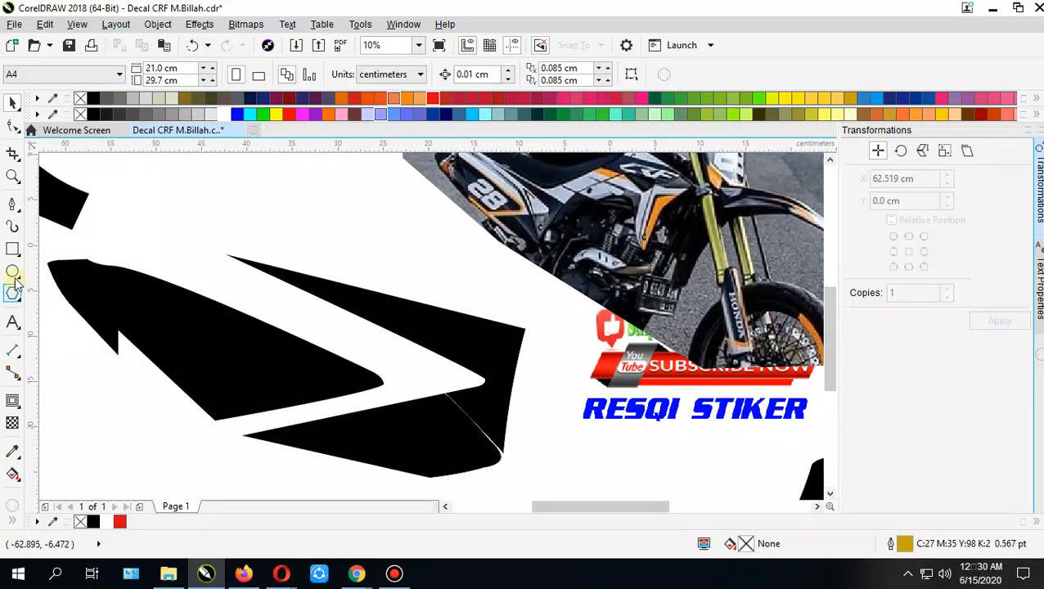
# Step: Pull the node on the white stripe's upper rear edge outward to straighten the black panel's upper edge
pyautogui.click(12, 205)
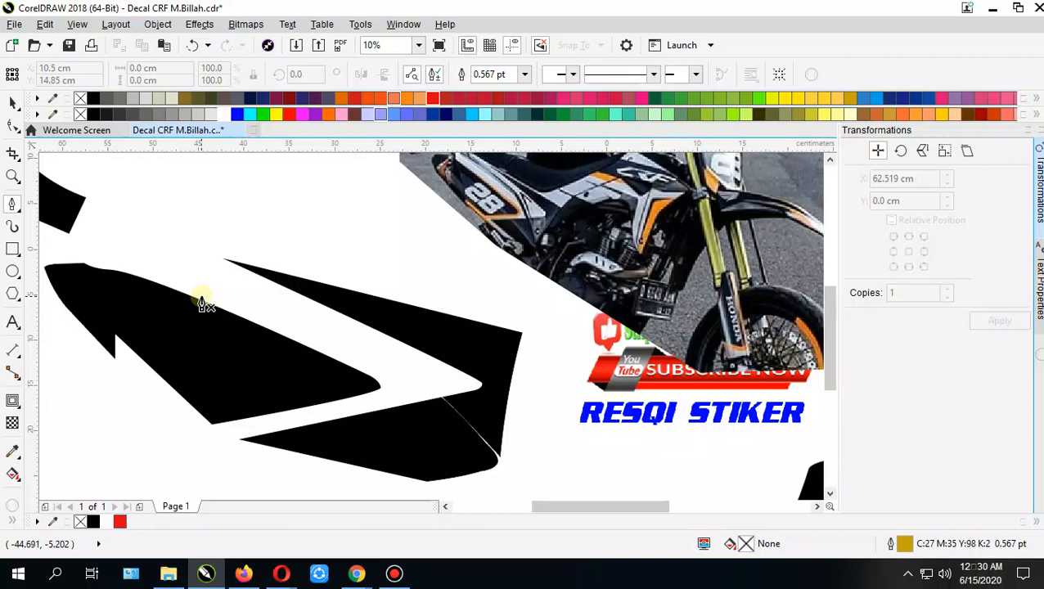
pyautogui.click(12, 103)
pyautogui.click(144, 277)
pyautogui.click(12, 126)
pyautogui.moveTo(104, 268); pyautogui.dragTo(70, 251)
pyautogui.click(12, 104)
pyautogui.click(84, 400)
# Step: Draw a closed V-shaped band with the Pen tool around the rear black panel's front point, about 32.3 cm wide and 19.1 cm high
pyautogui.click(239, 291)
pyautogui.click(36, 293)
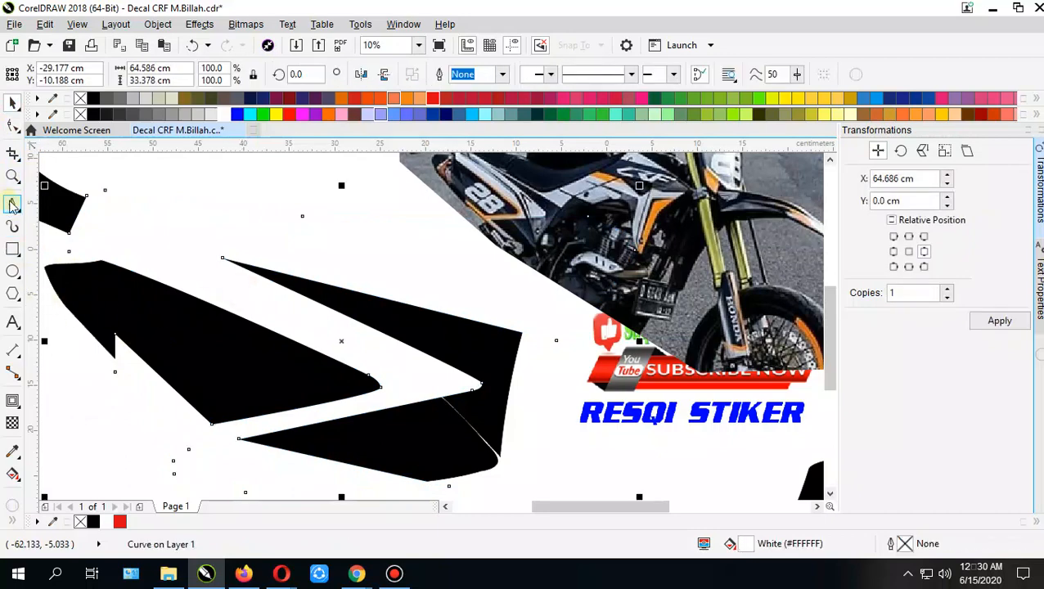
pyautogui.click(180, 280)
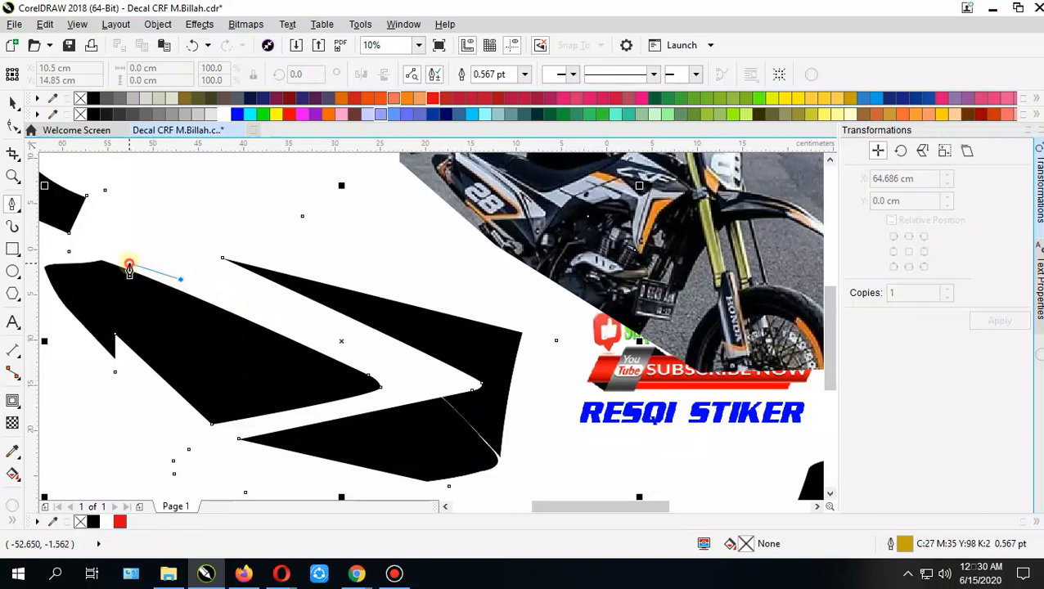
pyautogui.click(129, 263)
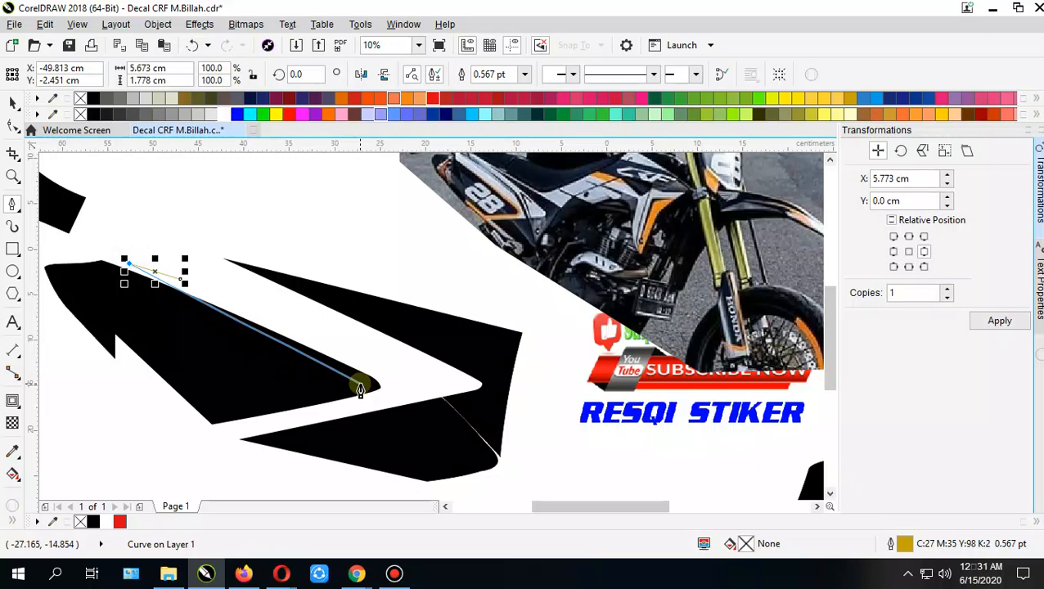
pyautogui.click(360, 388)
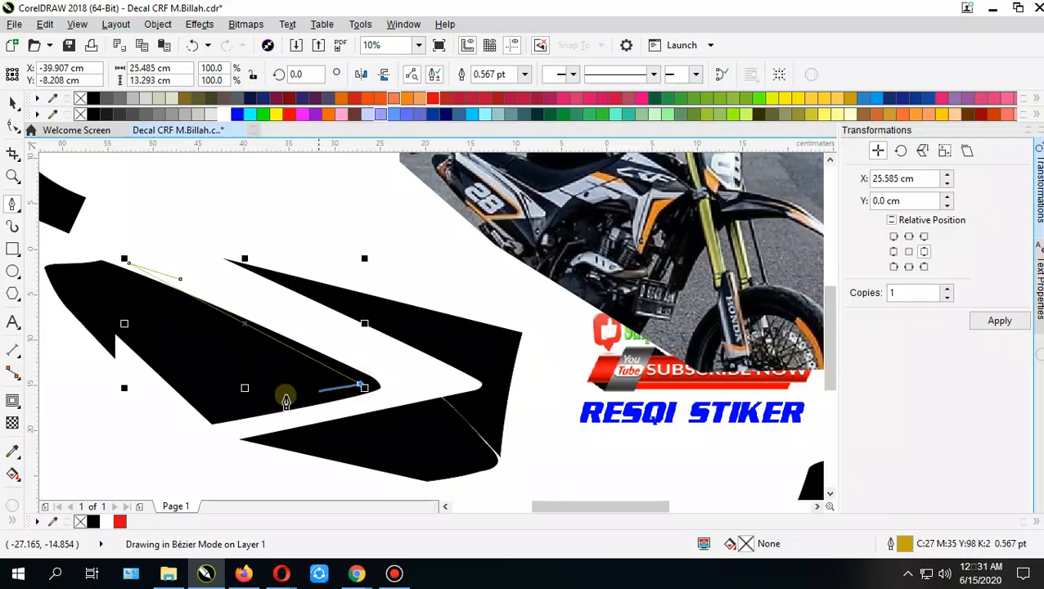
pyautogui.click(216, 419)
pyautogui.click(112, 338)
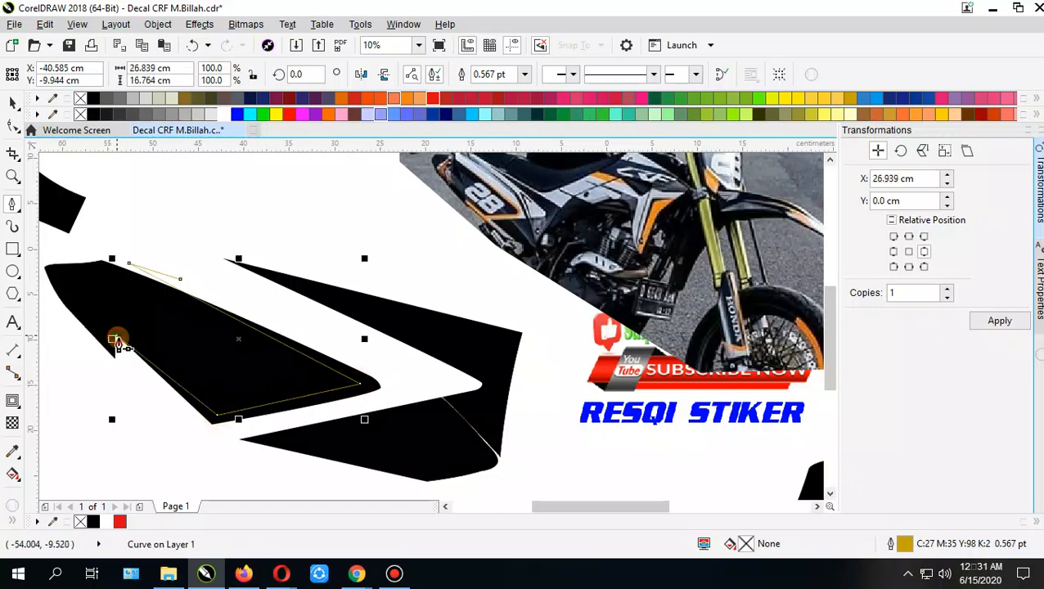
pyautogui.moveTo(115, 342); pyautogui.dragTo(244, 442)
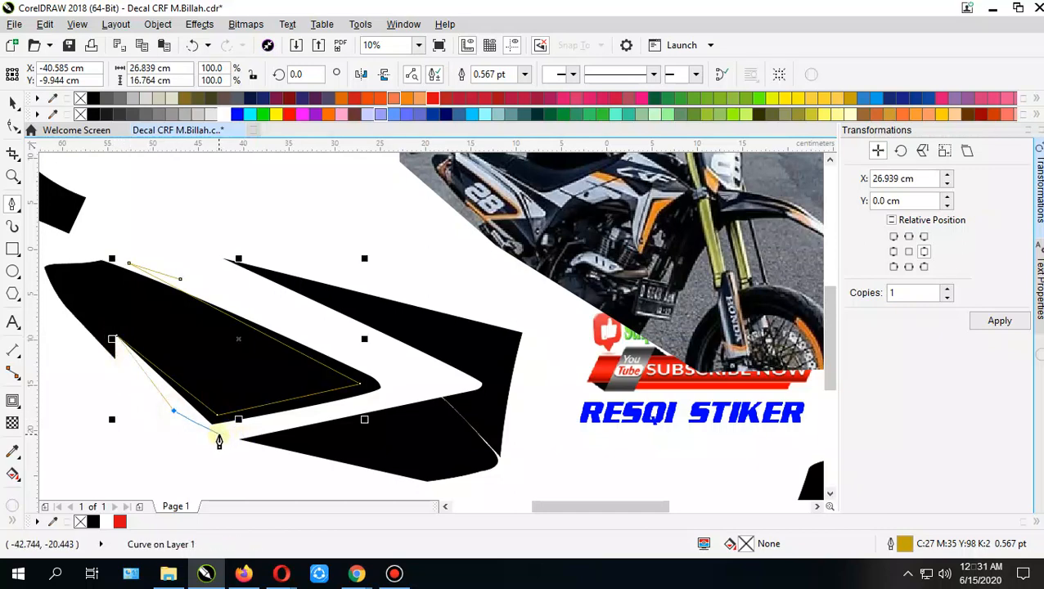
pyautogui.click(216, 435)
pyautogui.click(409, 392)
pyautogui.click(378, 365)
pyautogui.click(288, 315)
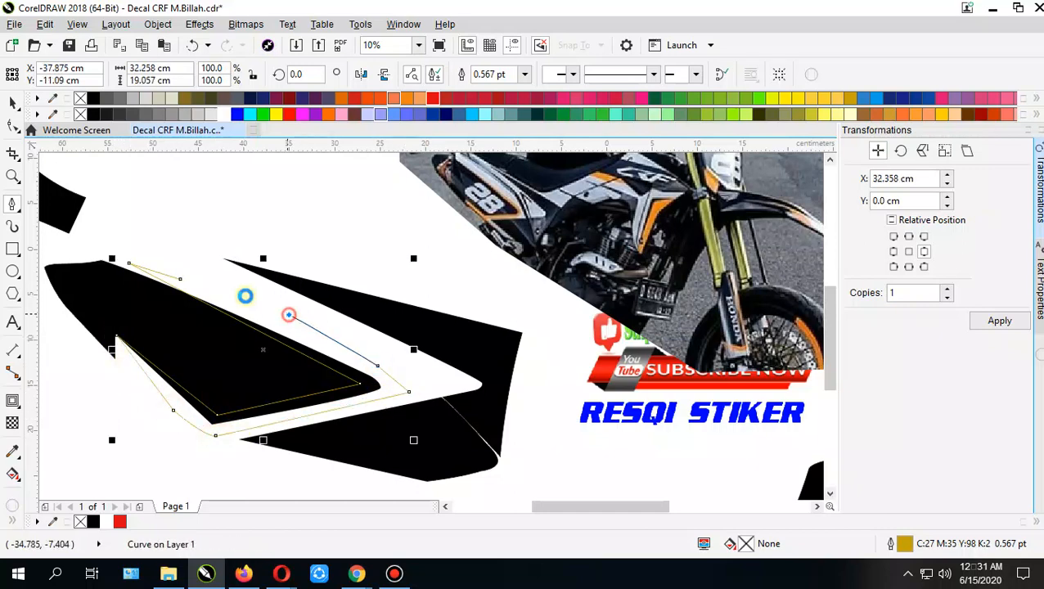
pyautogui.click(180, 279)
# Step: Fill the V-shaped band red and set its outline width to None
pyautogui.click(120, 521)
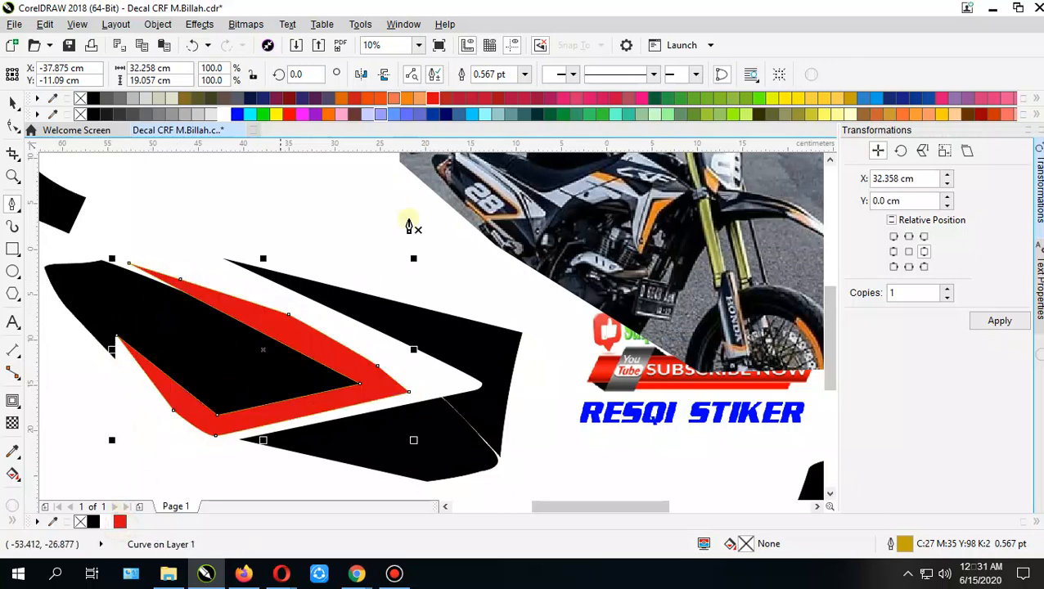
pyautogui.click(525, 74)
pyautogui.click(491, 86)
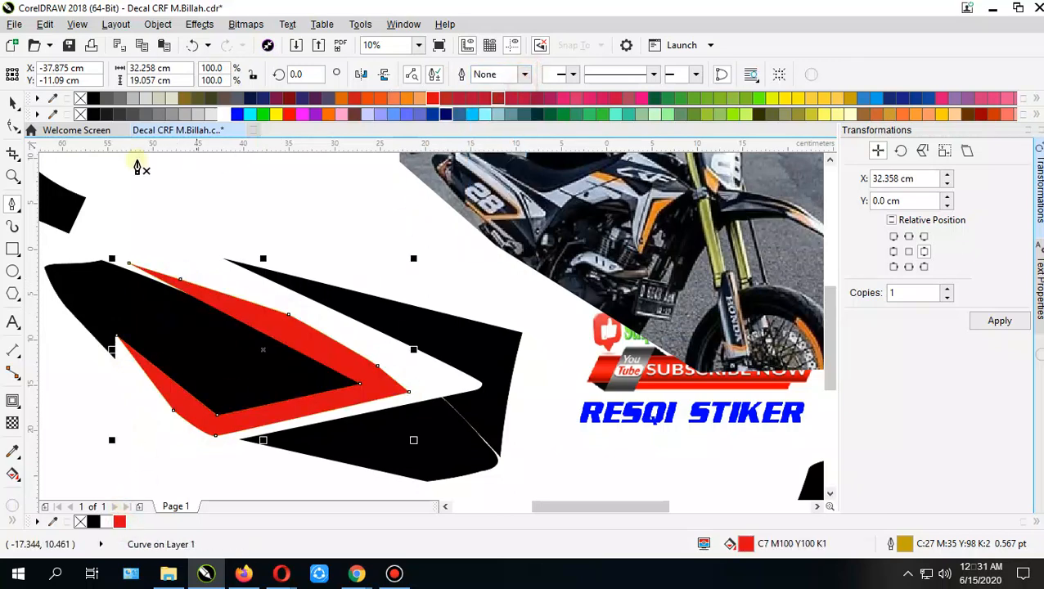
# Step: Bring the white stripe to the front so it overlaps the outer edges of the red band
pyautogui.click(436, 368)
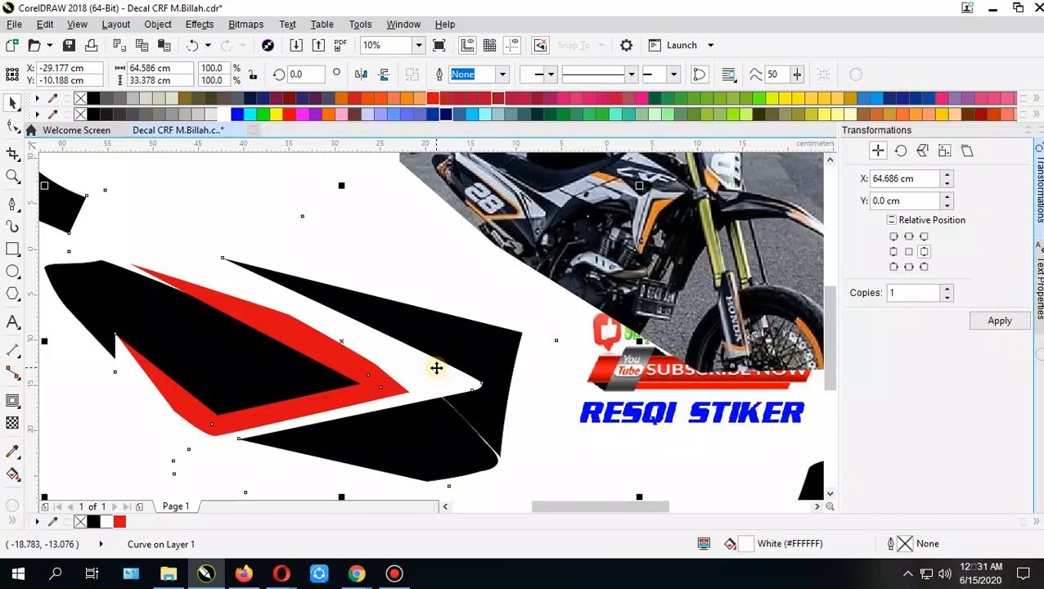
pyautogui.hotkey('shift', 'pageup')
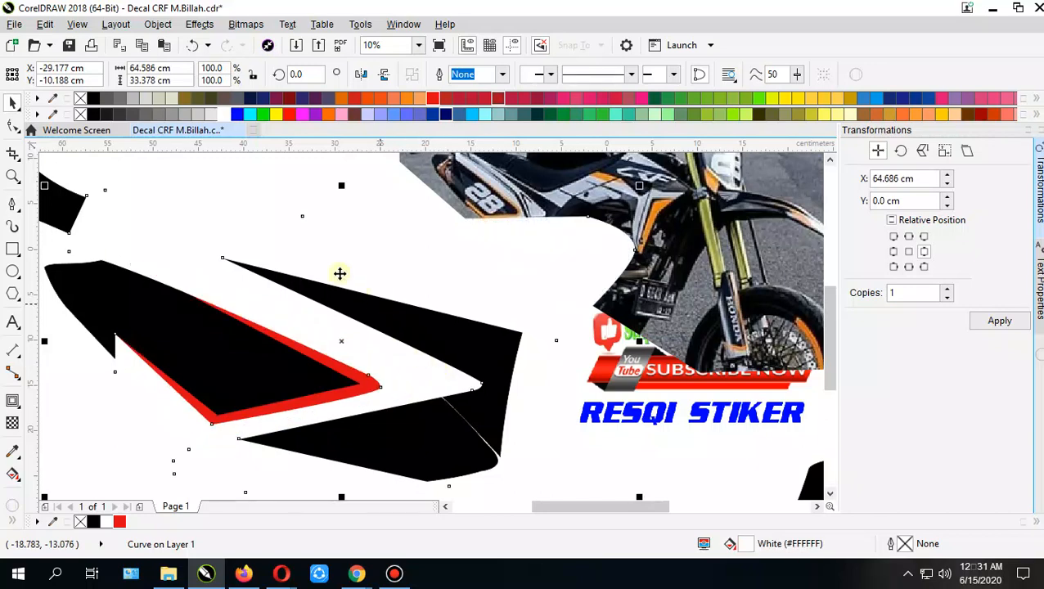
pyautogui.click(342, 371)
pyautogui.moveTo(342, 371); pyautogui.dragTo(337, 386)
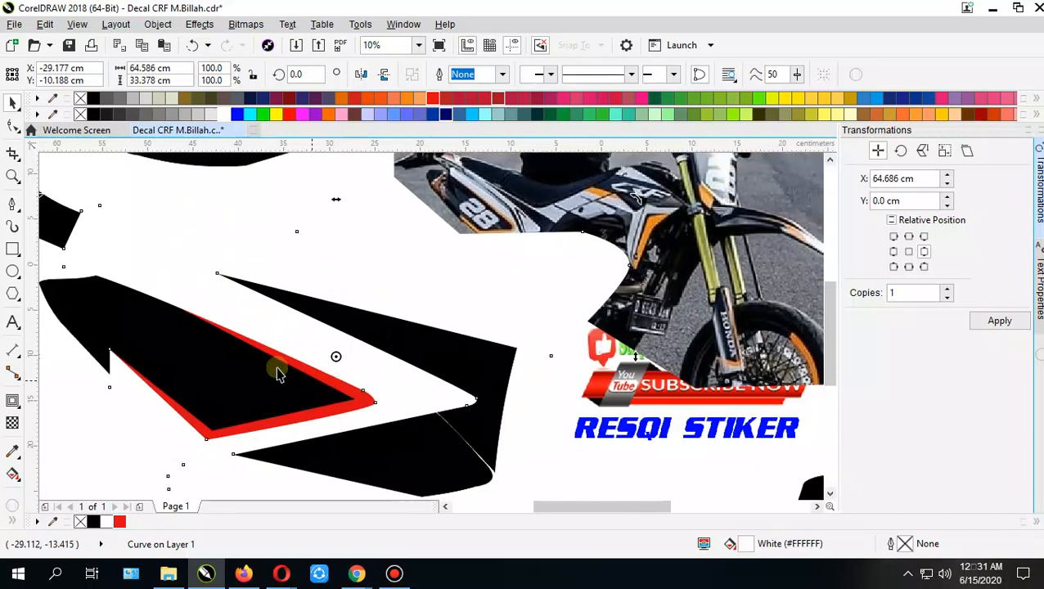
pyautogui.moveTo(275, 364); pyautogui.dragTo(281, 347)
pyautogui.press('h')
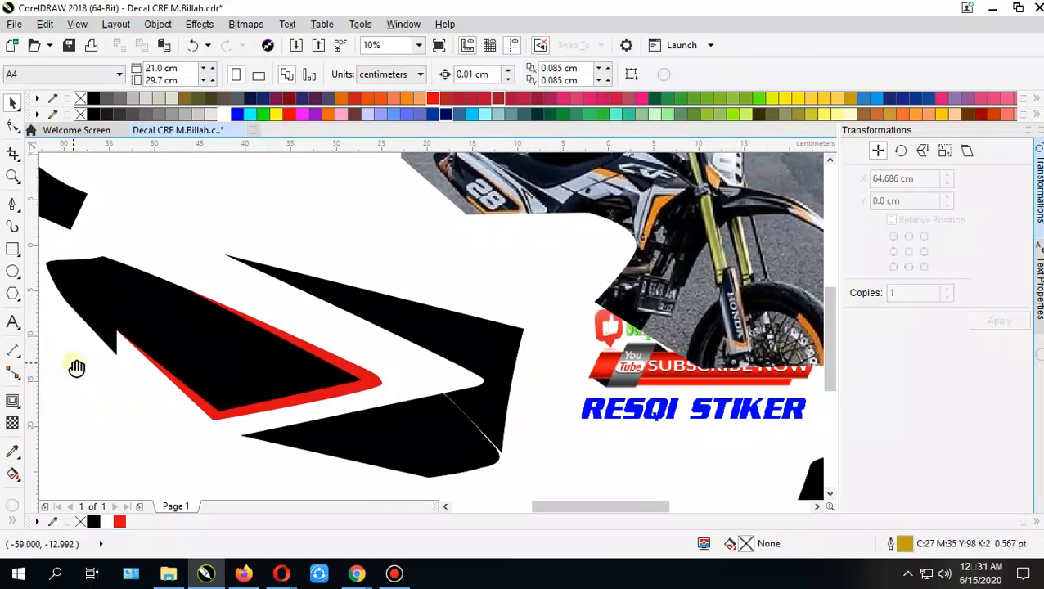
pyautogui.moveTo(298, 361); pyautogui.dragTo(251, 377)
pyautogui.press('space')
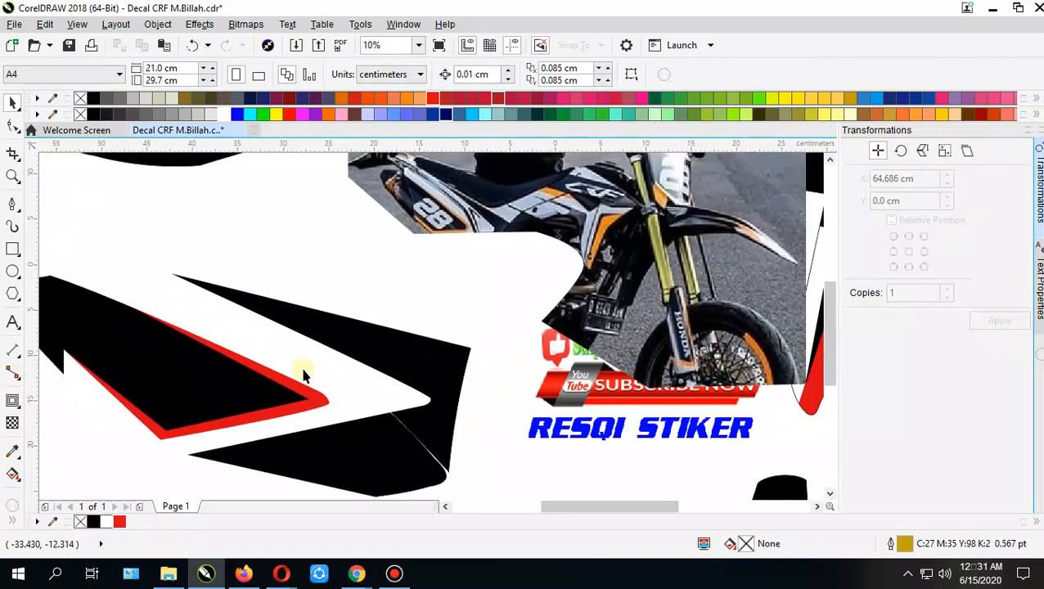
pyautogui.click(366, 381)
pyautogui.moveTo(369, 378); pyautogui.dragTo(407, 333)
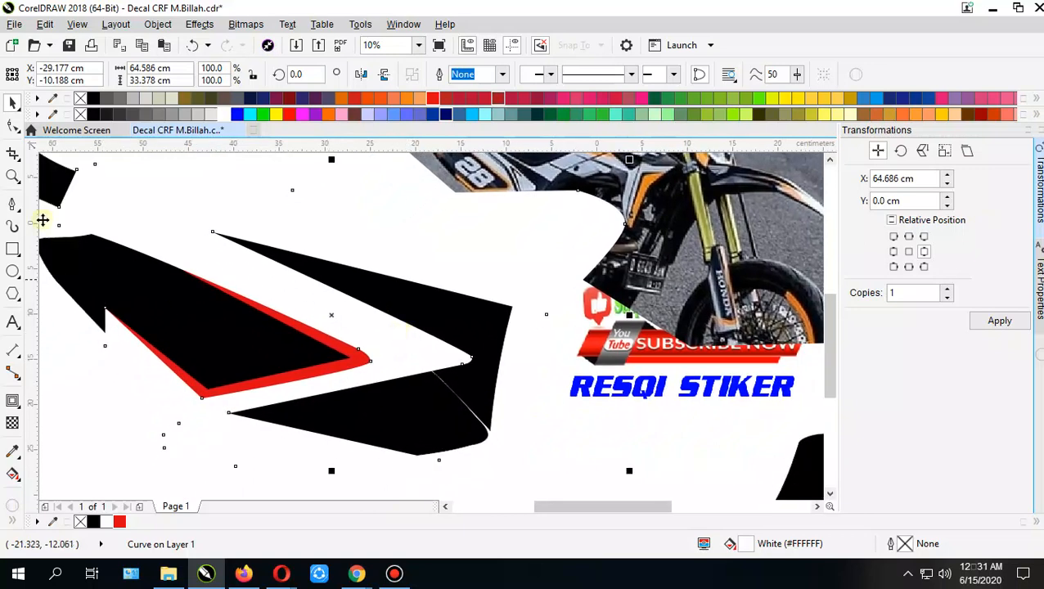
pyautogui.click(13, 125)
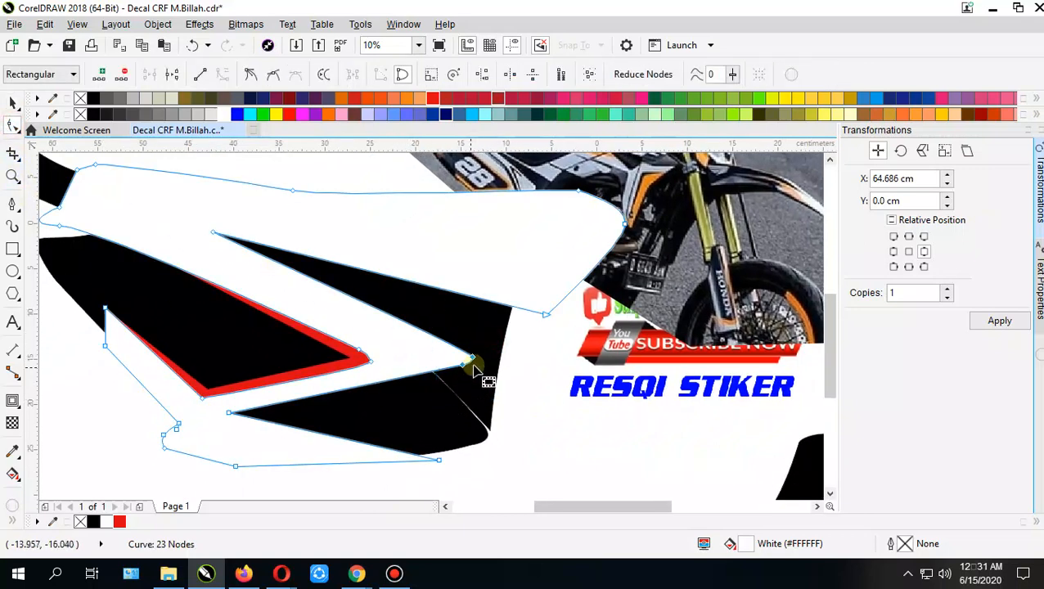
pyautogui.moveTo(475, 354); pyautogui.dragTo(488, 354)
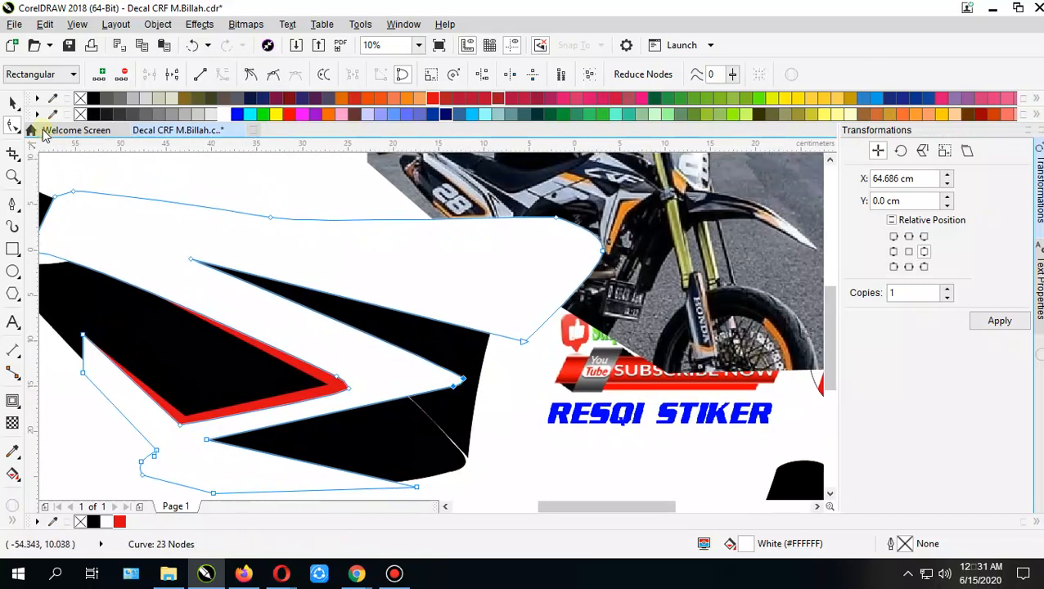
pyautogui.press('space')
# Step: Bring the motorcycle reference photo to the front, above the white stripe
pyautogui.click(681, 256)
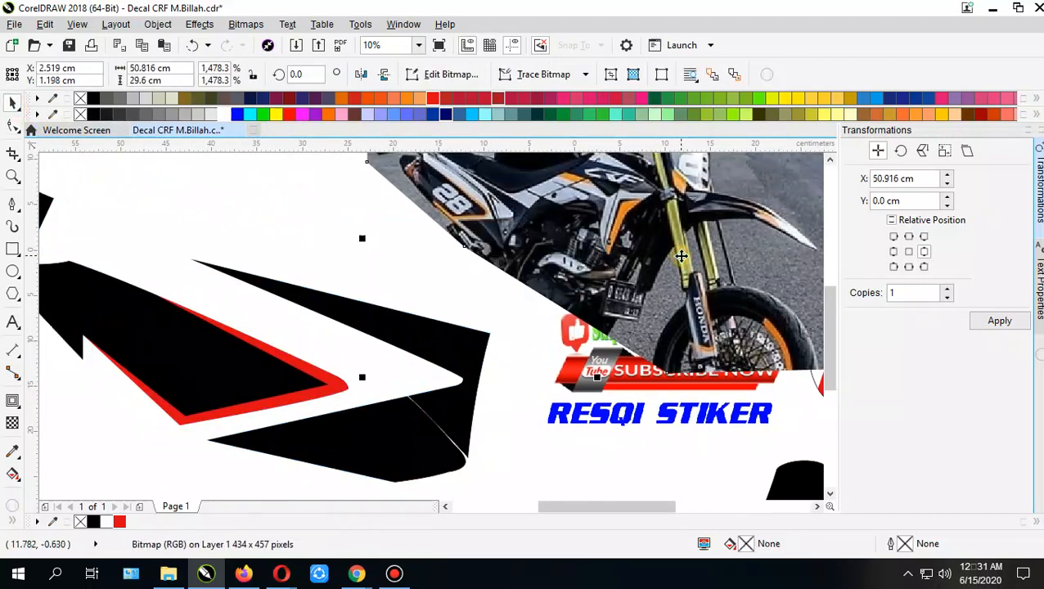
pyautogui.click(514, 454)
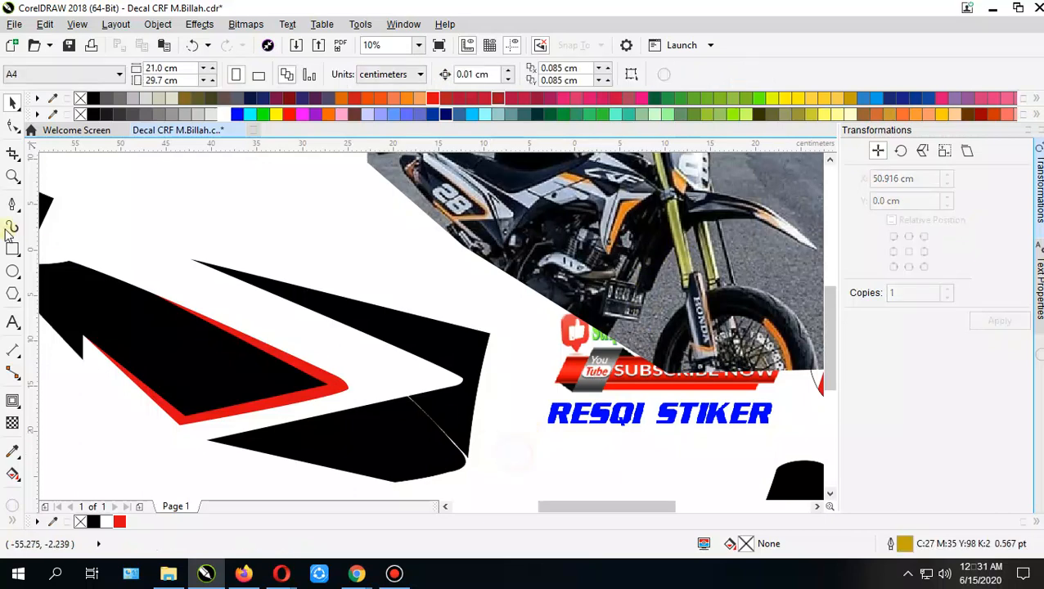
pyautogui.press('F5')
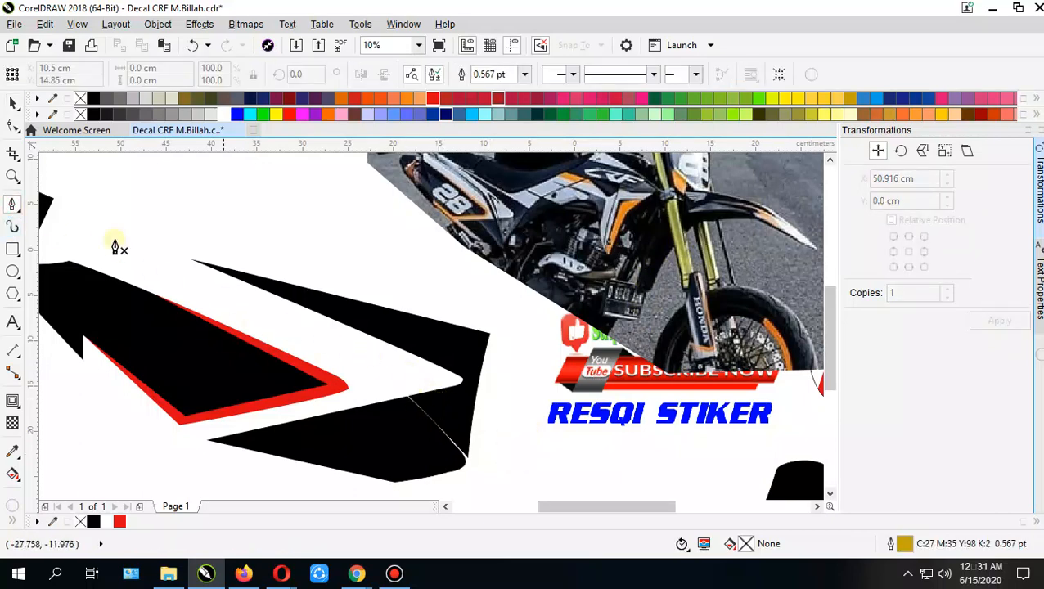
pyautogui.click(12, 103)
# Step: Group the white stripe with the red band and PowerClip the group inside the black side panel template
pyautogui.click(402, 364)
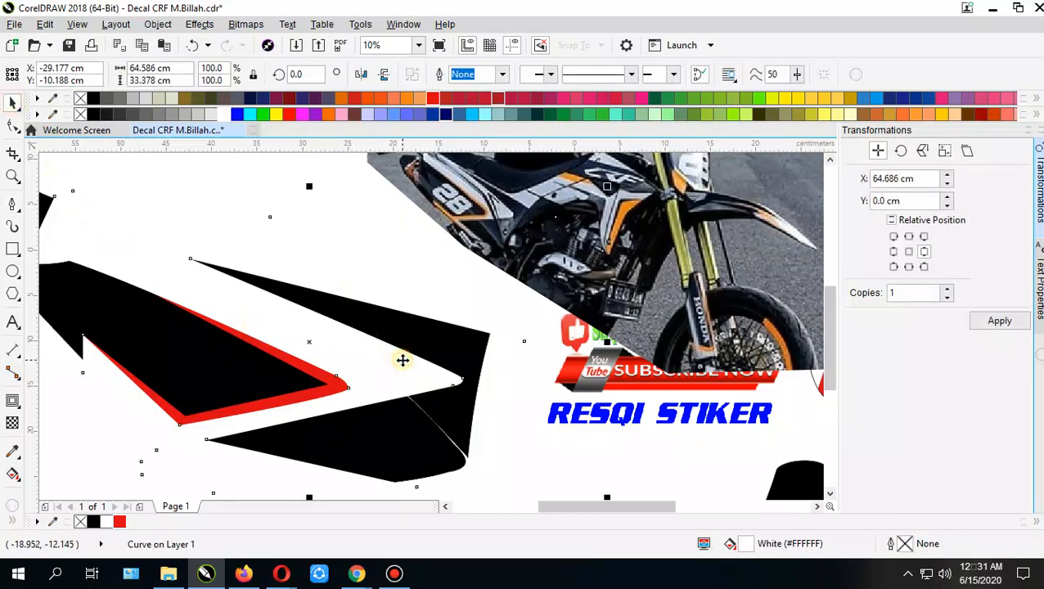
pyautogui.moveTo(402, 360); pyautogui.dragTo(442, 322)
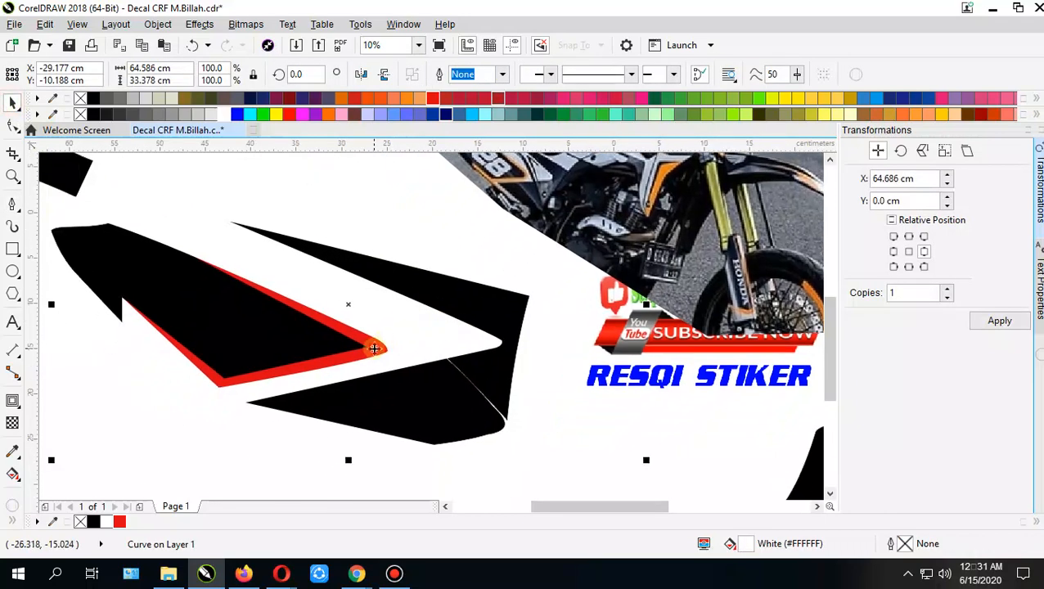
pyautogui.keyDown('shift'); pyautogui.click(374, 348); pyautogui.keyUp('shift')
pyautogui.hotkey('ctrl', 'g')
pyautogui.rightClick(377, 349)
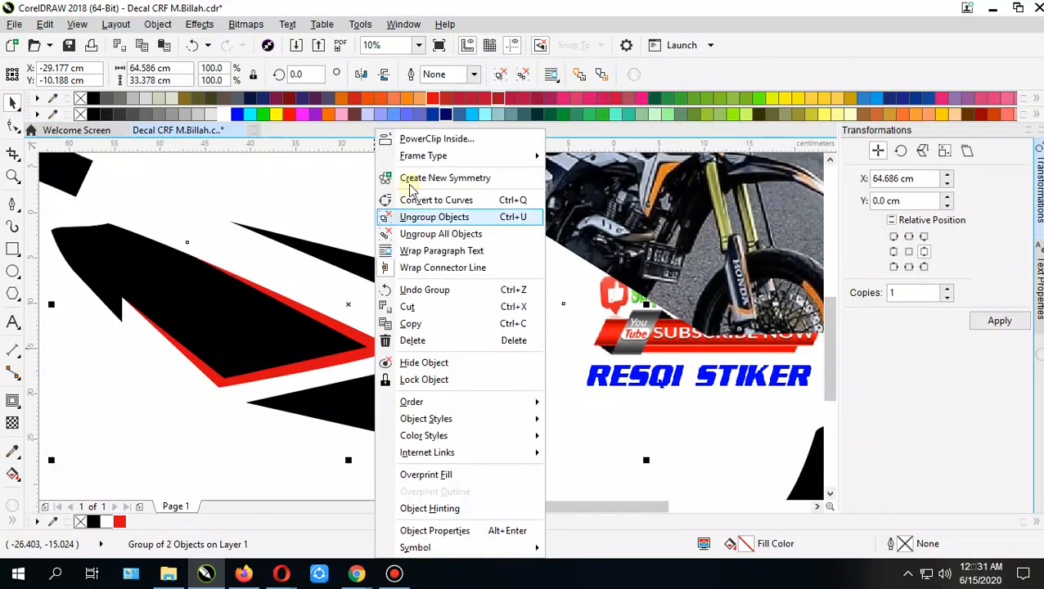
pyautogui.click(409, 135)
pyautogui.click(510, 315)
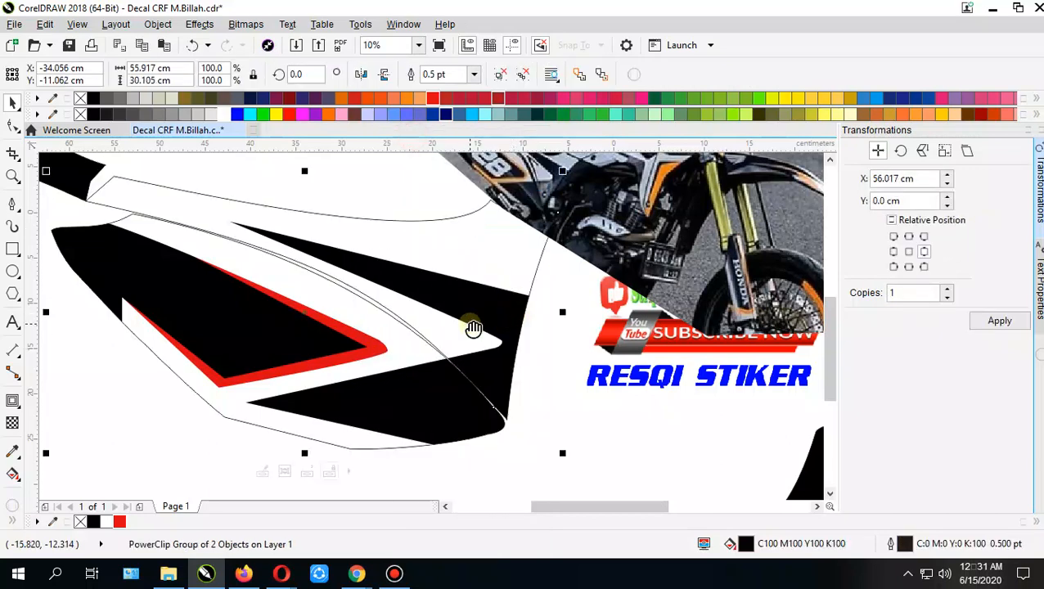
pyautogui.scroll(1, 473, 327)
pyautogui.hscroll(1, 473, 327)
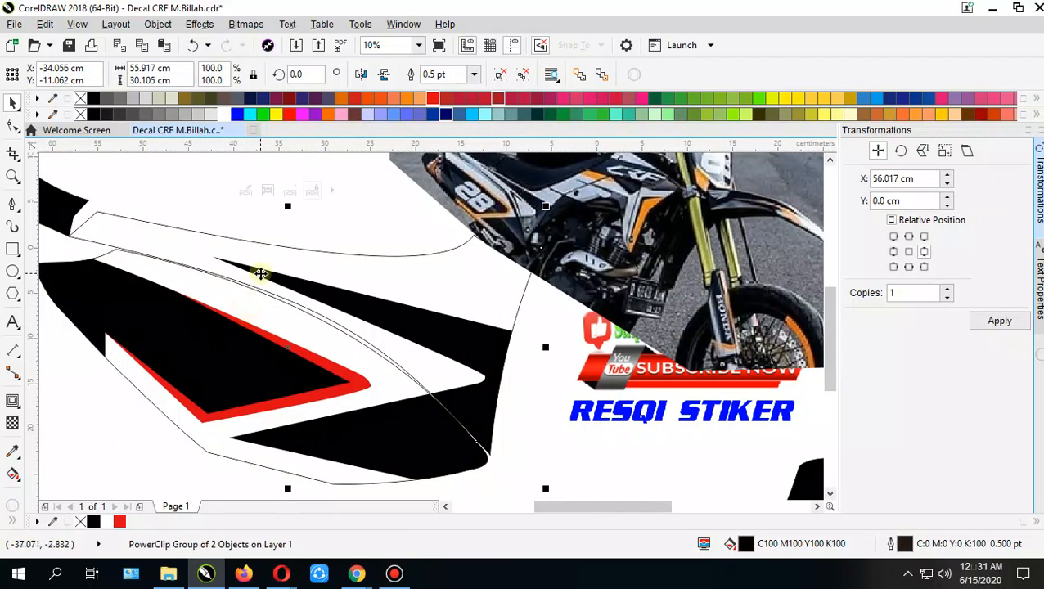
pyautogui.moveTo(296, 391); pyautogui.dragTo(247, 427)
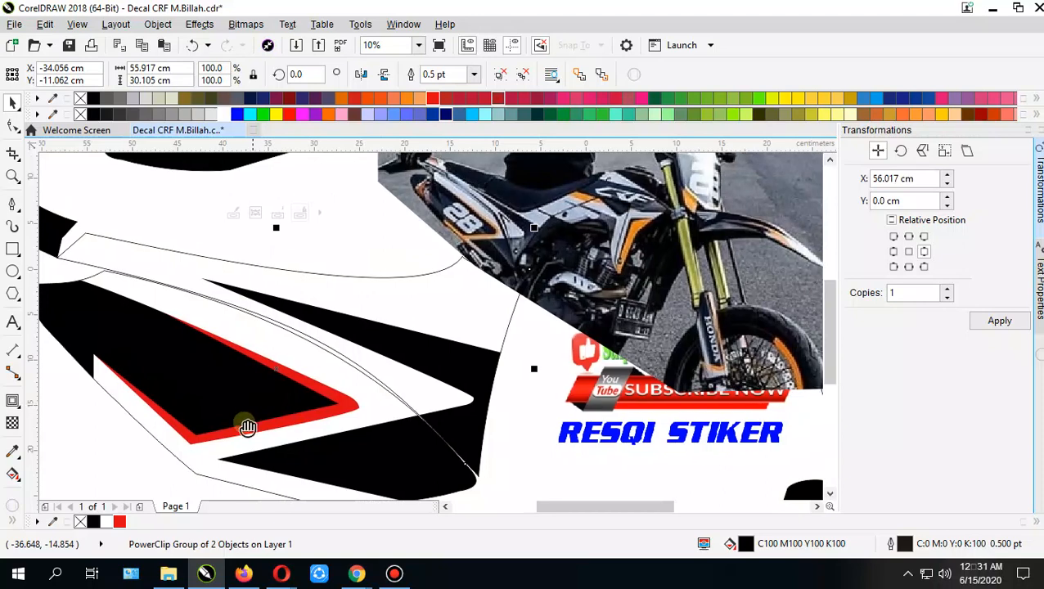
# Step: Open the contents of the side panel's PowerClip holding the white stripe and red band for editing
pyautogui.scroll(1, 247, 427)
pyautogui.hscroll(1, 247, 427)
pyautogui.click(13, 203)
pyautogui.moveTo(379, 338)
pyautogui.mouseDown()
pyautogui.moveTo(354, 365)
pyautogui.moveTo(383, 303)
pyautogui.mouseUp()
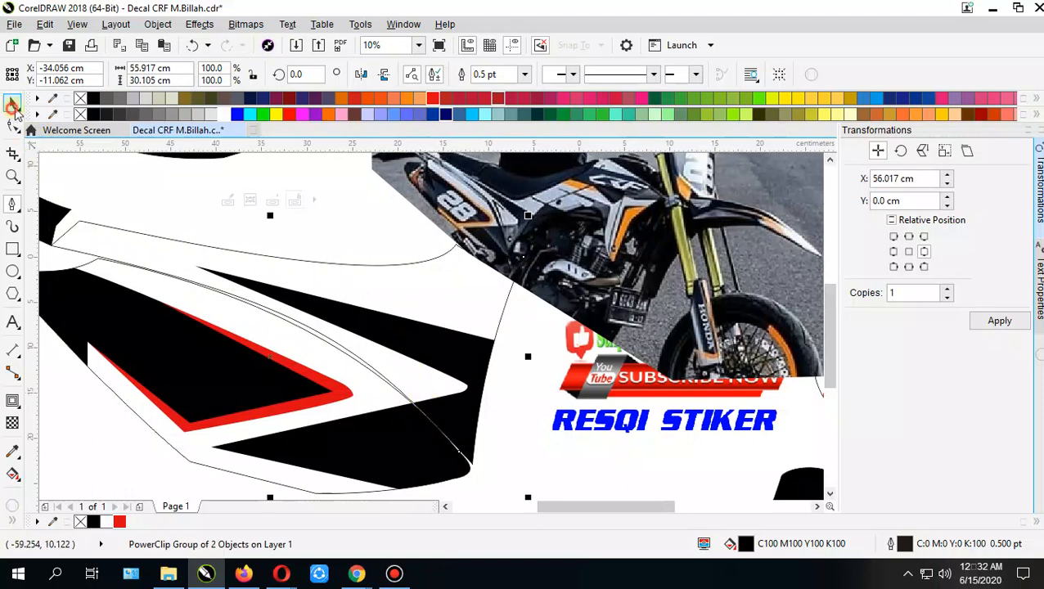
pyautogui.click(12, 105)
pyautogui.click(328, 296)
pyautogui.moveTo(328, 305); pyautogui.dragTo(339, 280)
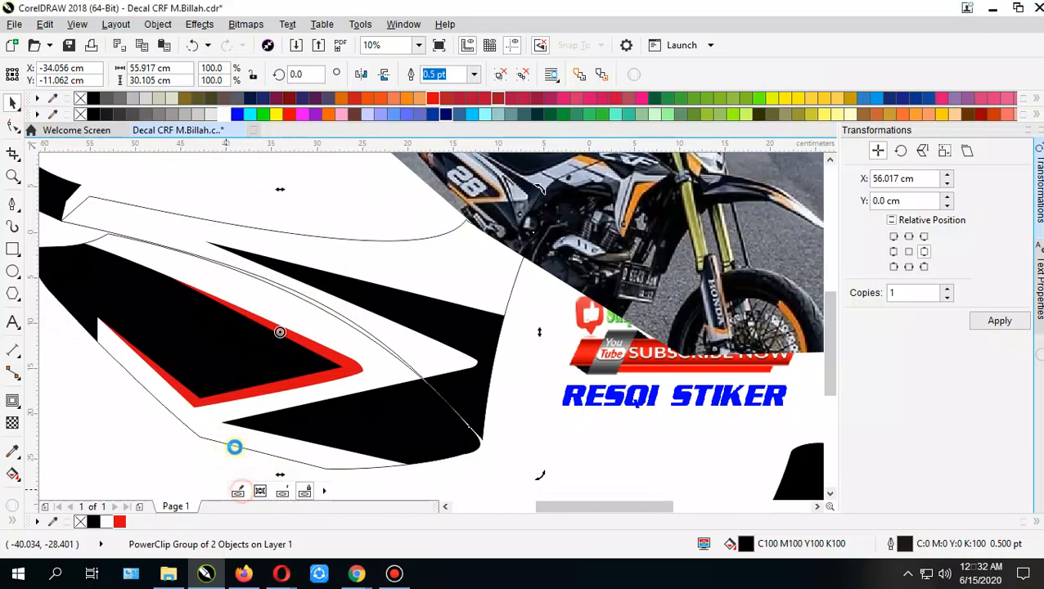
pyautogui.click(268, 183)
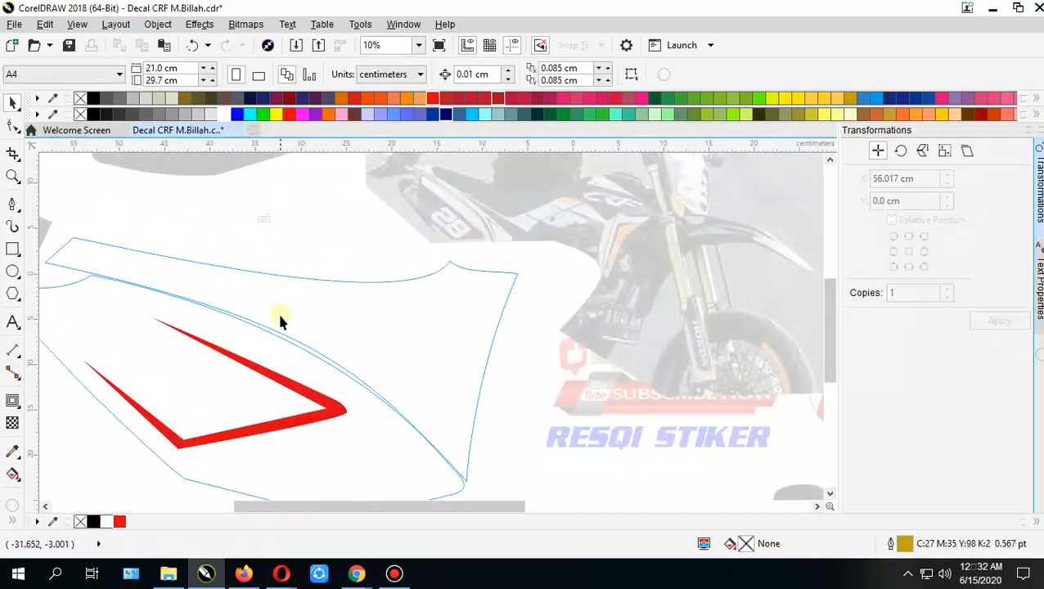
# Step: Set the outline width of the grouped white stripe and red band to Hairline
pyautogui.click(291, 305)
pyautogui.click(473, 75)
pyautogui.click(442, 85)
pyautogui.click(223, 204)
# Step: Ungroup the white stripe and red band inside the PowerClip
pyautogui.click(179, 280)
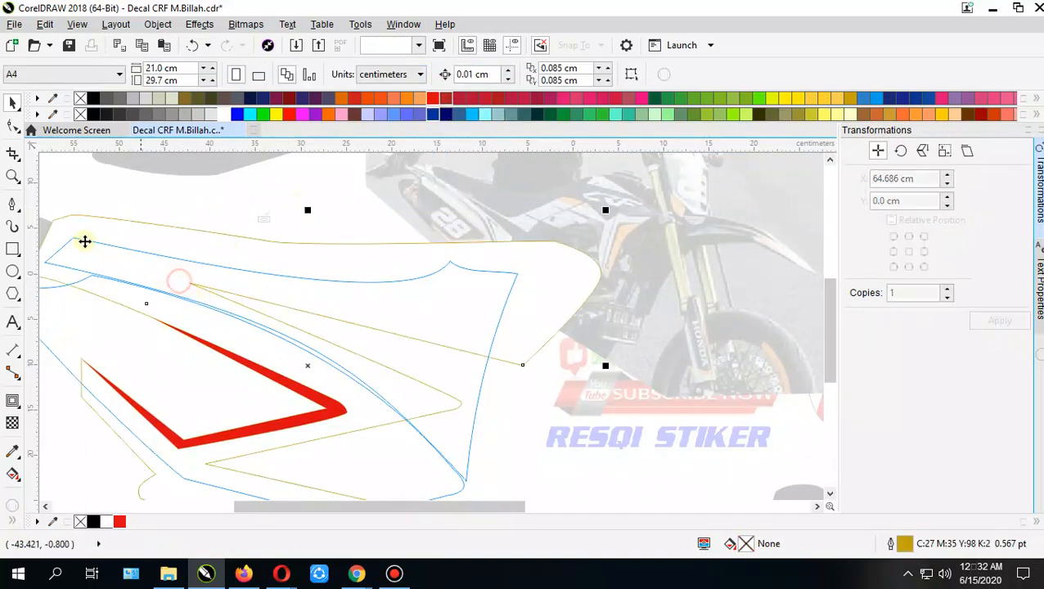
pyautogui.click(11, 127)
pyautogui.click(188, 286)
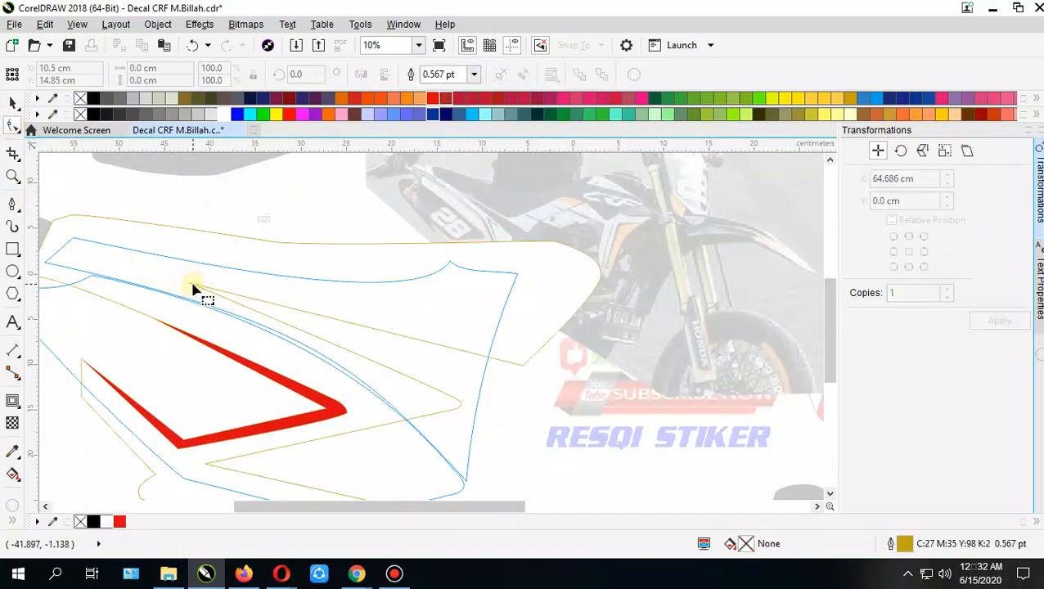
pyautogui.click(219, 282)
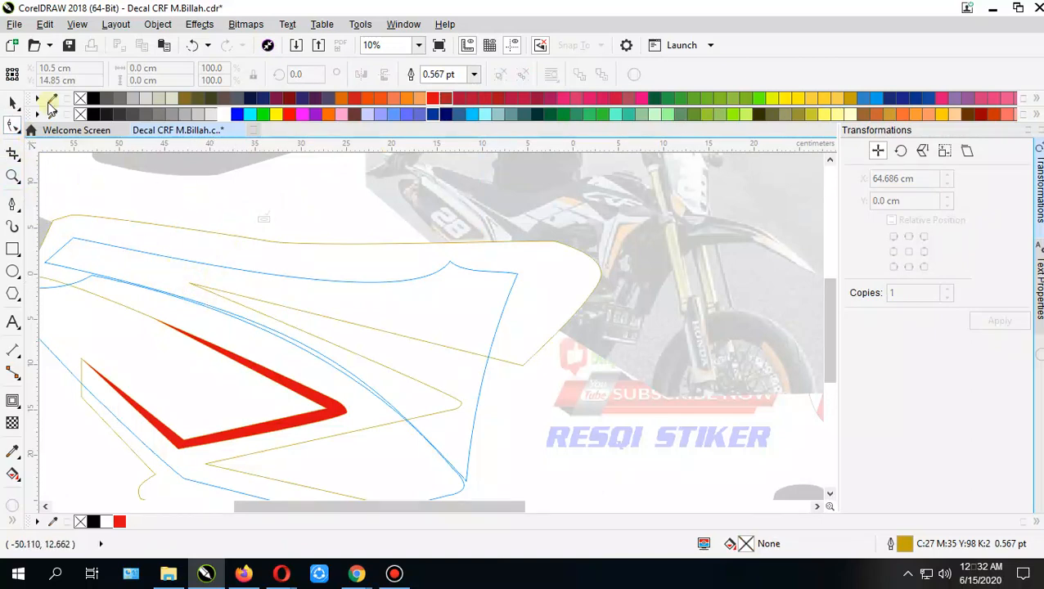
pyautogui.click(14, 103)
pyautogui.click(386, 247)
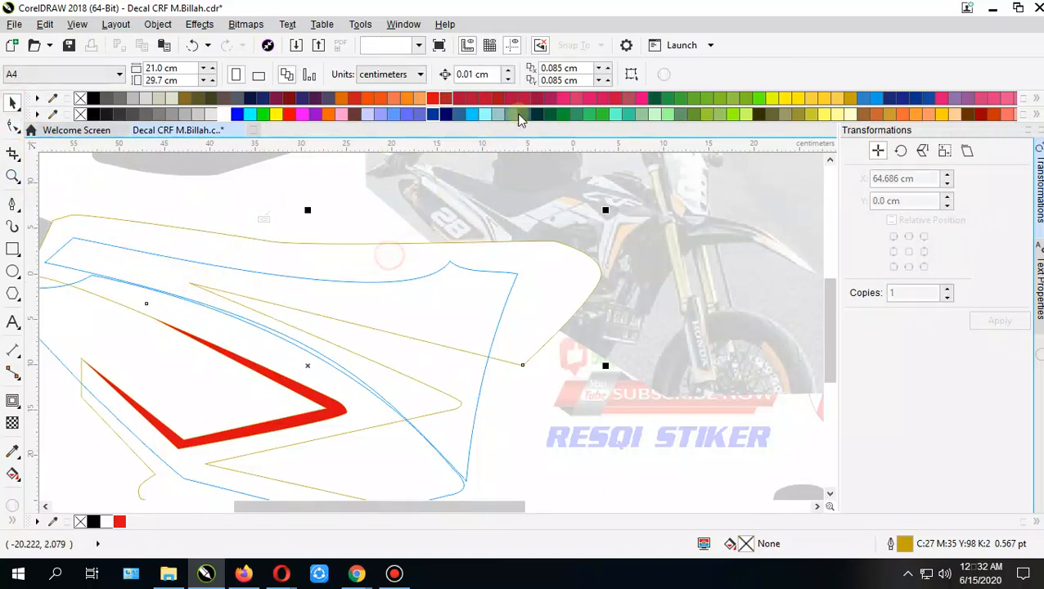
pyautogui.click(499, 75)
pyautogui.click(202, 186)
# Step: Shift the node at the white stripe's narrow pointed tip slightly upward
pyautogui.click(272, 294)
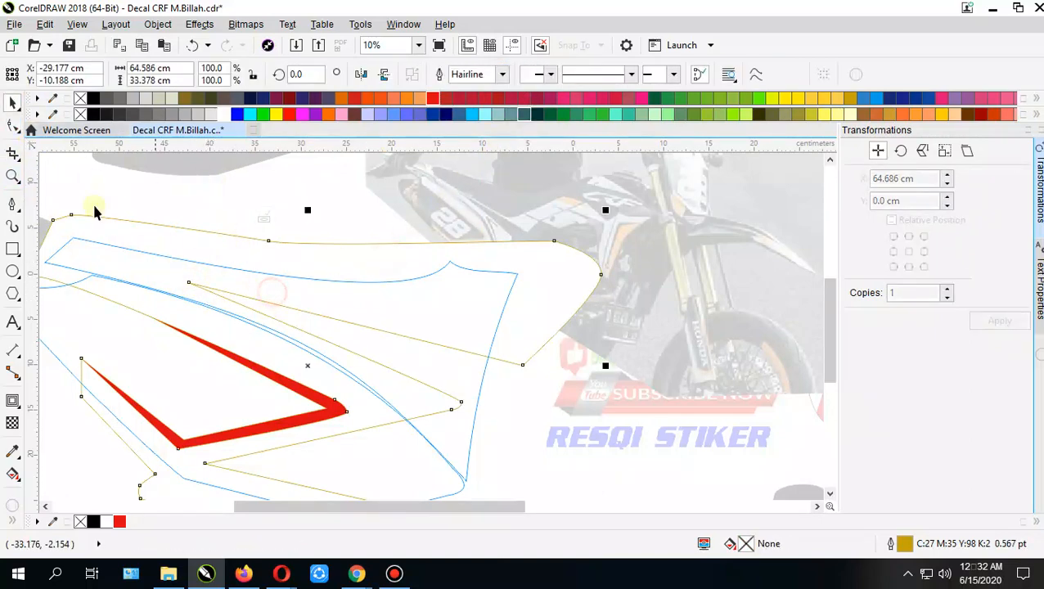
pyautogui.click(13, 124)
pyautogui.click(14, 127)
pyautogui.click(190, 288)
pyautogui.click(190, 285)
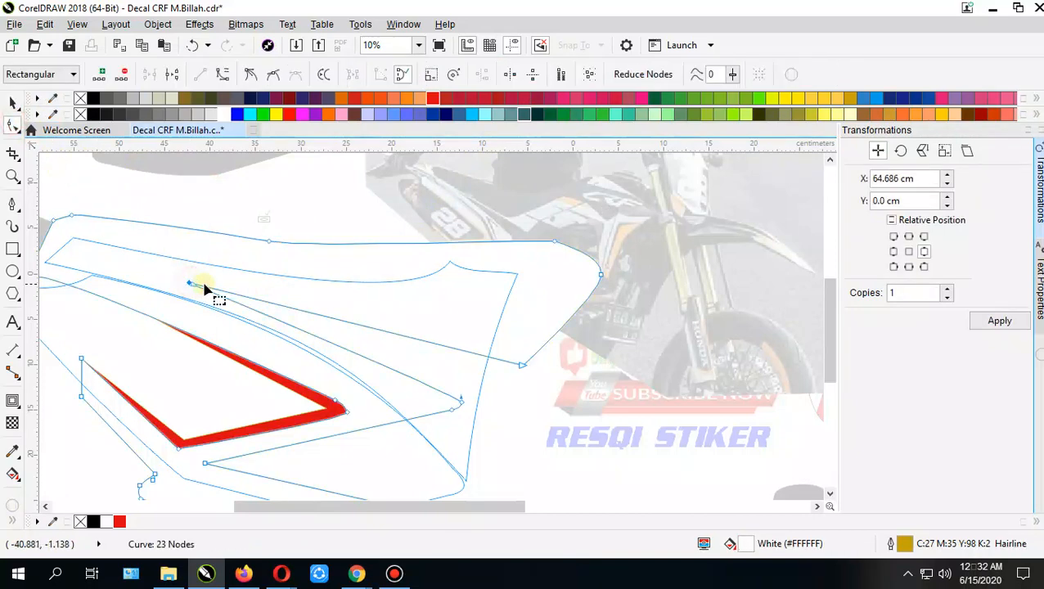
pyautogui.scroll(4, 193, 284)
pyautogui.moveTo(169, 276); pyautogui.dragTo(186, 256)
pyautogui.scroll(-2, 177, 246)
pyautogui.scroll(-4, 177, 245)
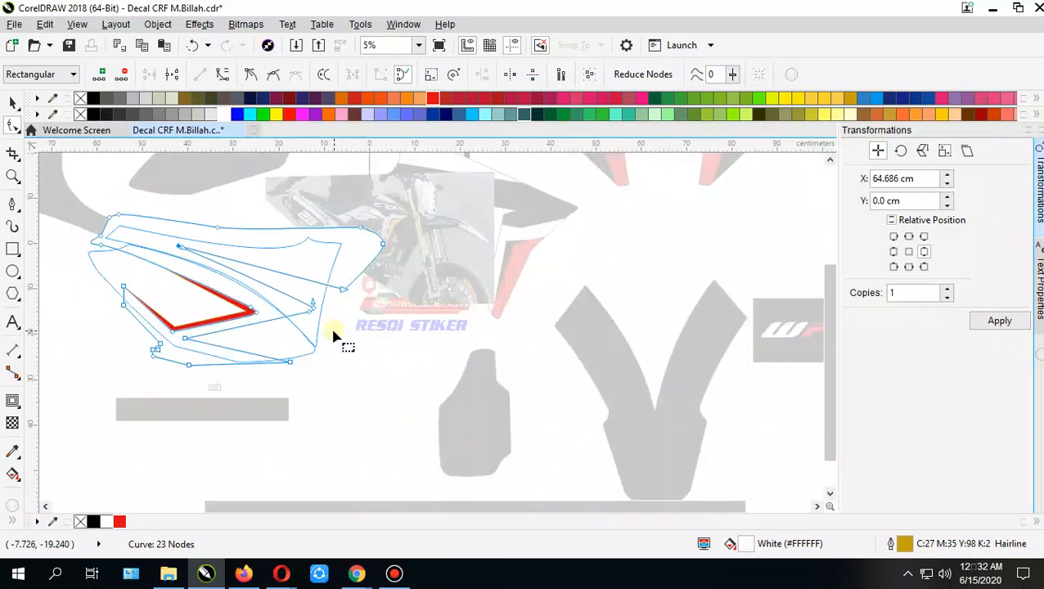
# Step: Move the two nodes of the white stripe's rounded tip about 0.3 cm right and 0.7 cm up
pyautogui.scroll(2, 256, 296)
pyautogui.scroll(2, 236, 330)
pyautogui.moveTo(440, 306); pyautogui.dragTo(419, 302)
pyautogui.scroll(-2, 419, 301)
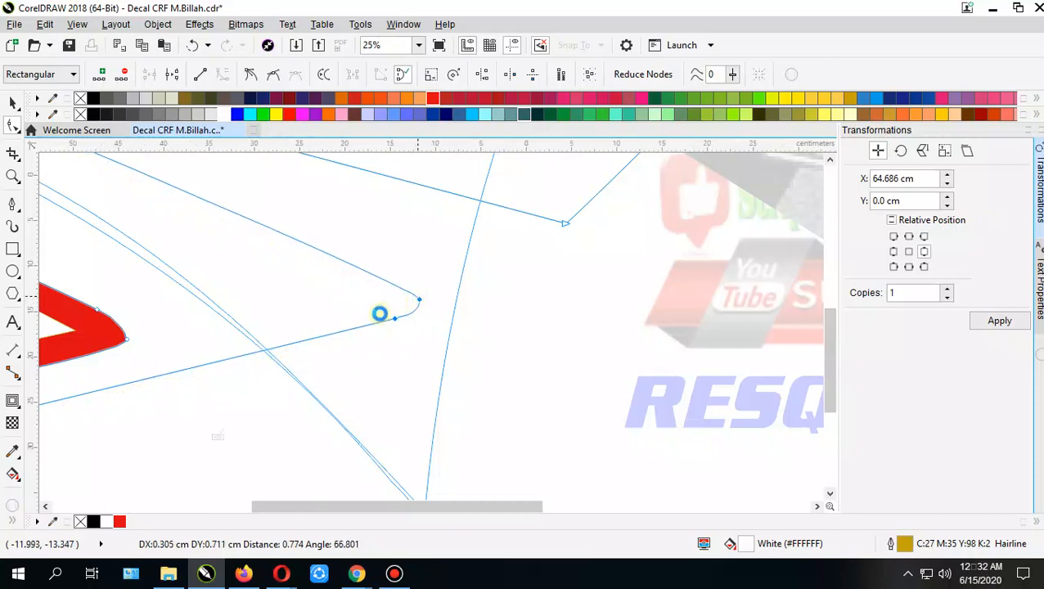
pyautogui.moveTo(322, 335); pyautogui.dragTo(320, 414)
pyautogui.click(12, 103)
pyautogui.click(74, 380)
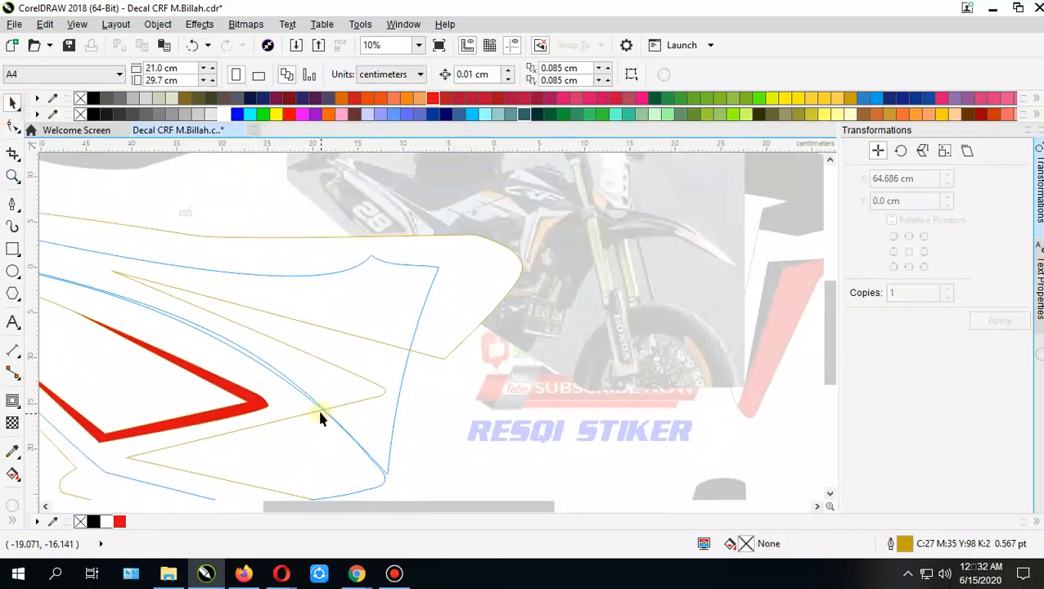
pyautogui.click(13, 203)
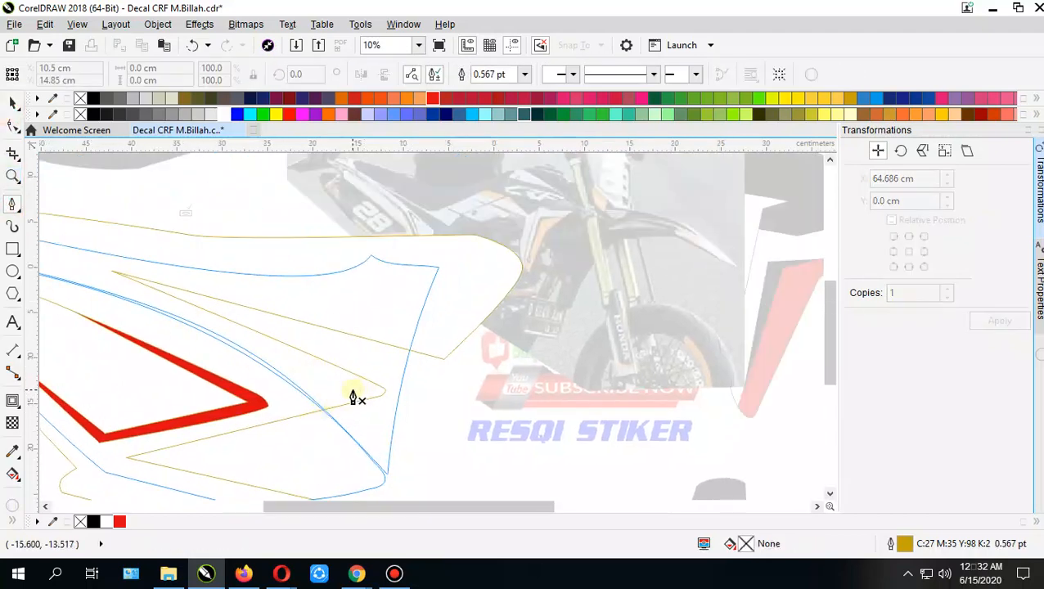
pyautogui.scroll(2, 340, 408)
pyautogui.click(321, 415)
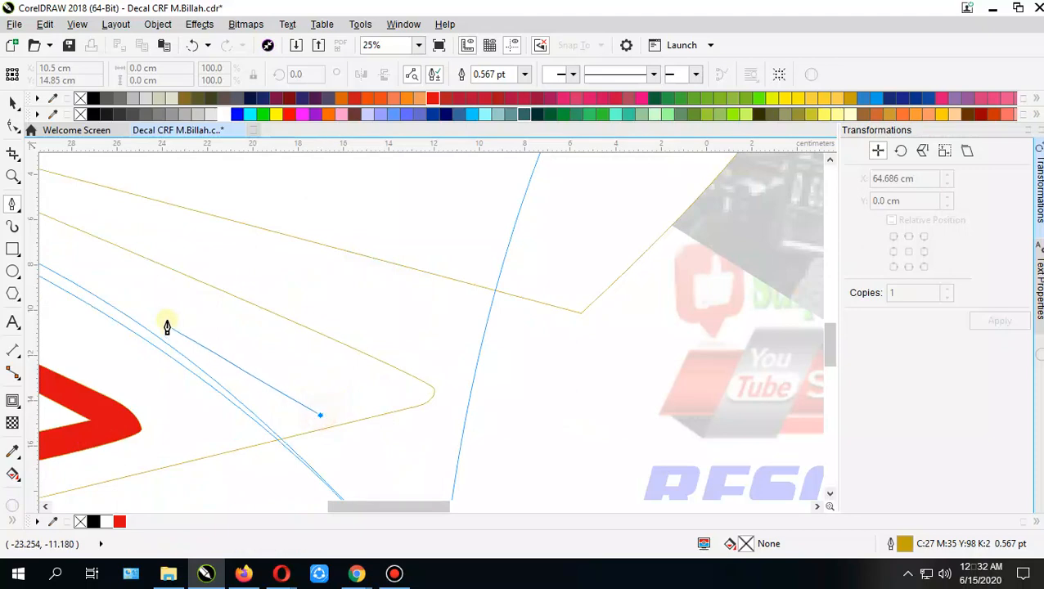
pyautogui.click(350, 408)
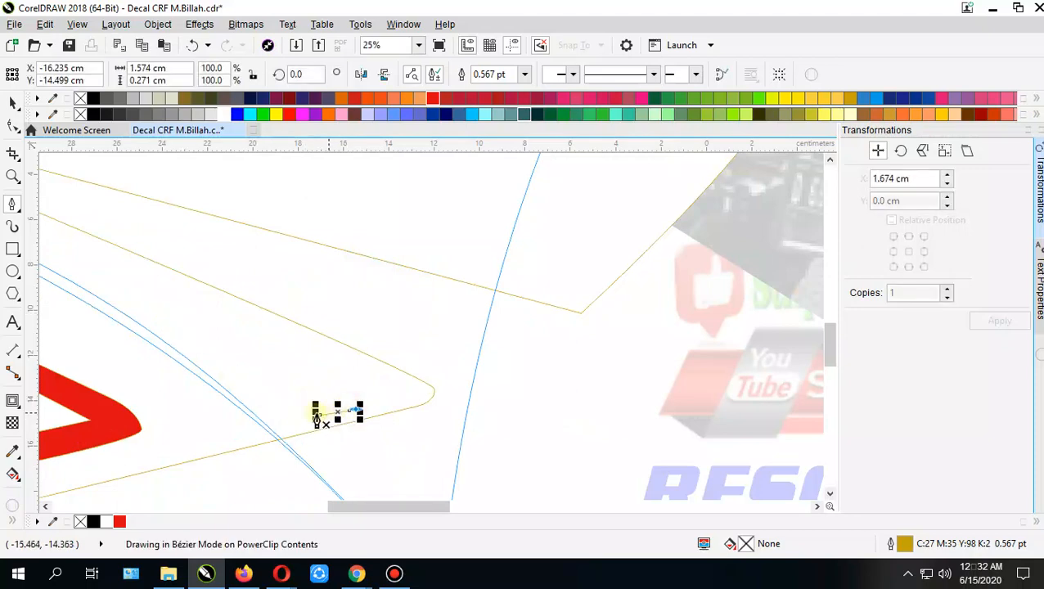
pyautogui.press('Delete')
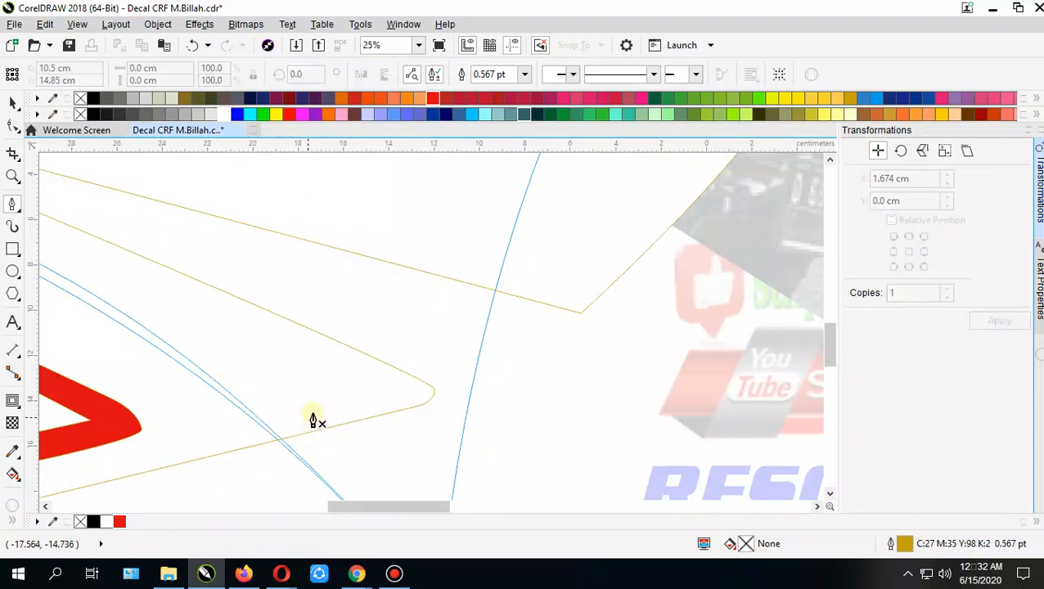
# Step: Draw an open line near the white stripe's rounded tip with a curved segment about 5.4 × 4.5 cm and a shorter straight branch
pyautogui.click(308, 414)
pyautogui.moveTo(184, 313); pyautogui.dragTo(135, 298)
pyautogui.doubleClick(181, 309)
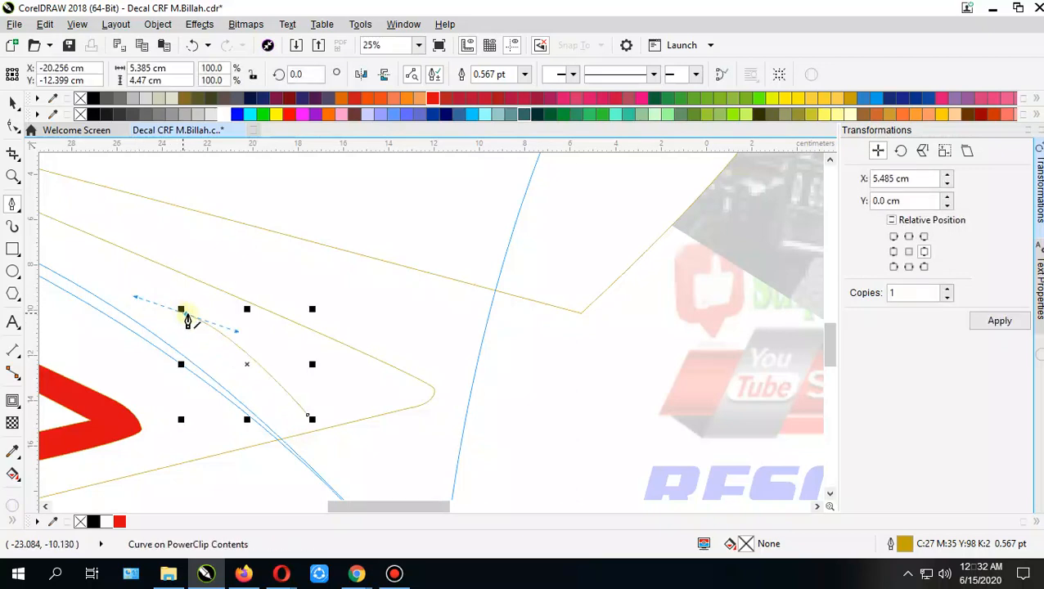
pyautogui.moveTo(259, 216); pyautogui.dragTo(267, 334)
pyautogui.scroll(-1, 238, 330)
pyautogui.scroll(-1, 238, 330)
pyautogui.scroll(2, 231, 385)
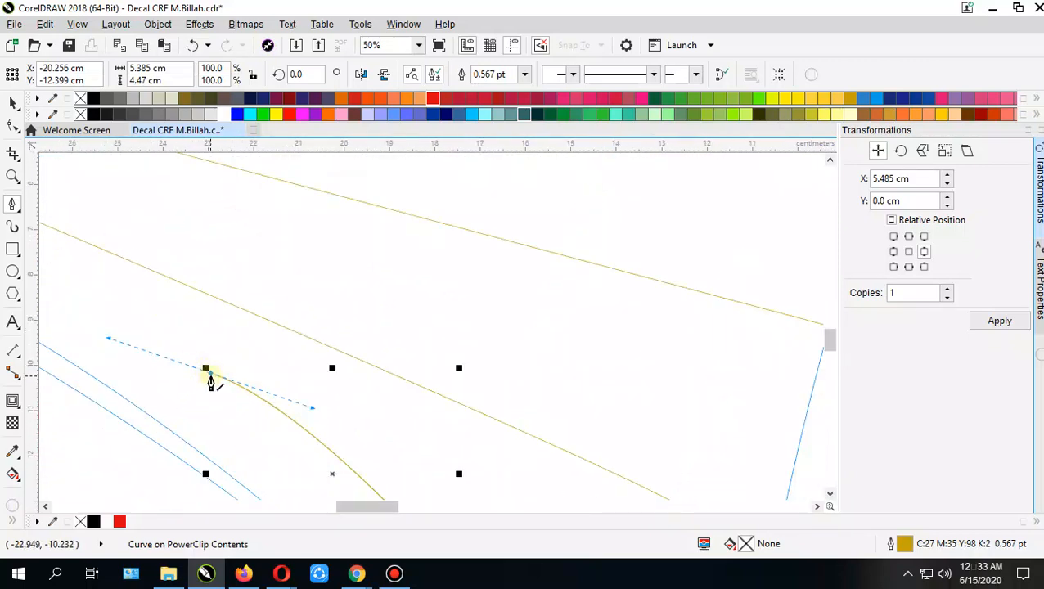
pyautogui.click(210, 373)
pyautogui.moveTo(254, 370); pyautogui.dragTo(210, 344)
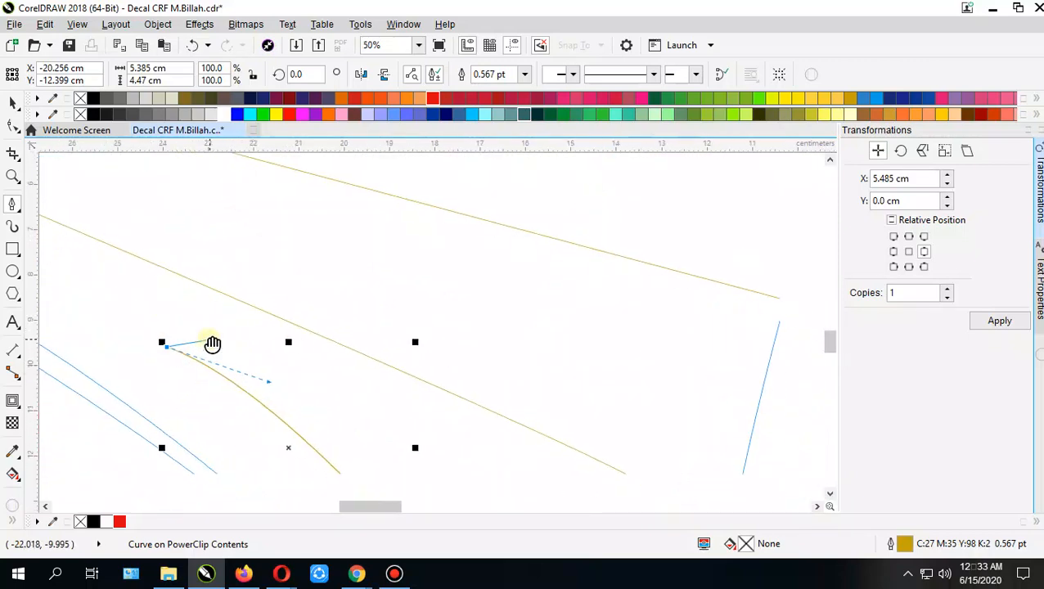
pyautogui.doubleClick(321, 350)
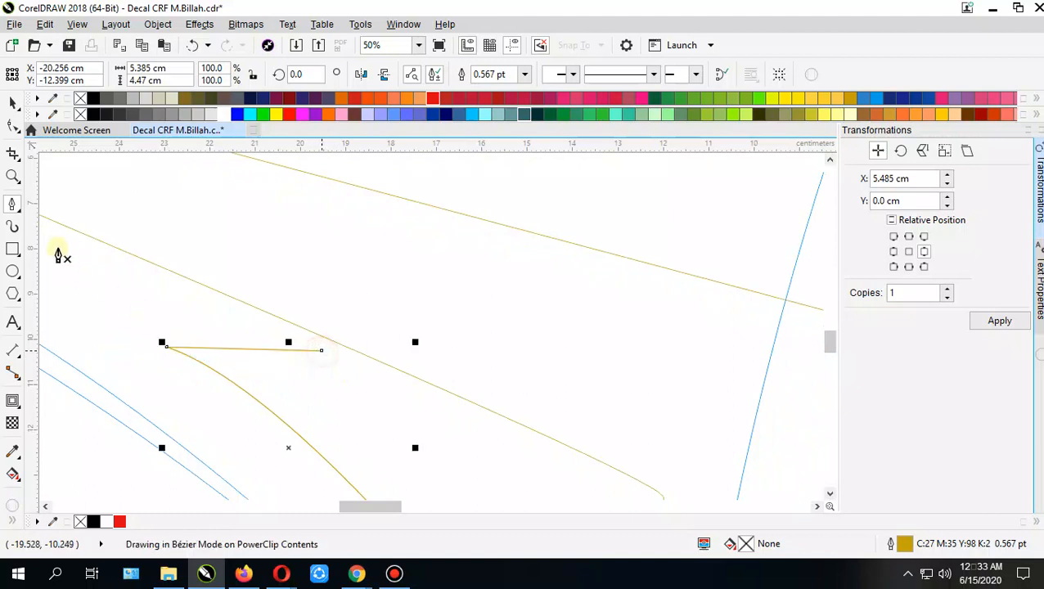
# Step: Extend the new line's corner node outward and bend its straight upper branch into a gentle curve
pyautogui.click(10, 130)
pyautogui.moveTo(168, 348); pyautogui.dragTo(105, 314)
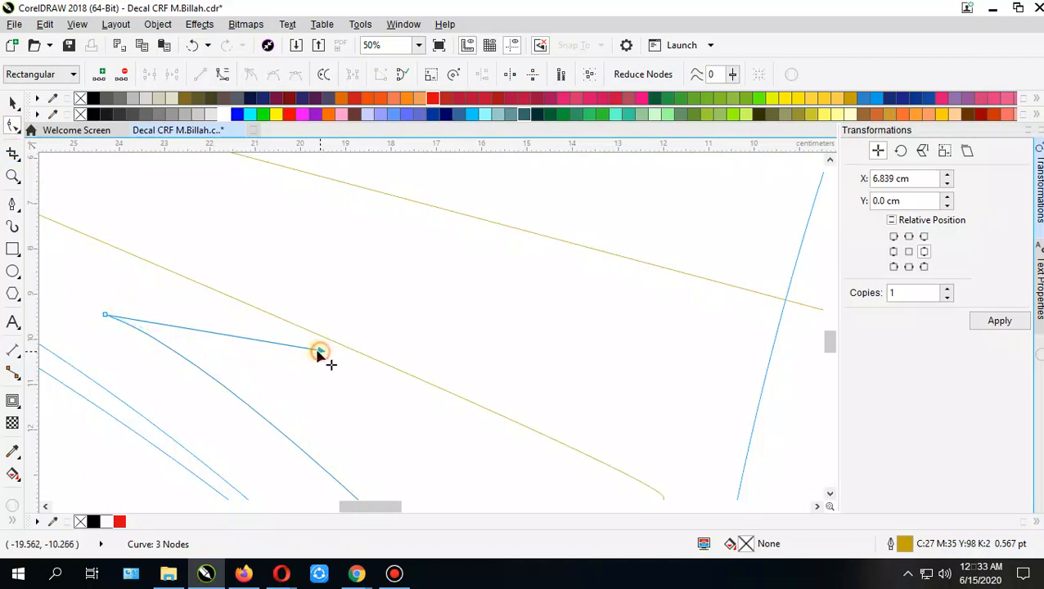
pyautogui.moveTo(353, 331); pyautogui.dragTo(291, 389)
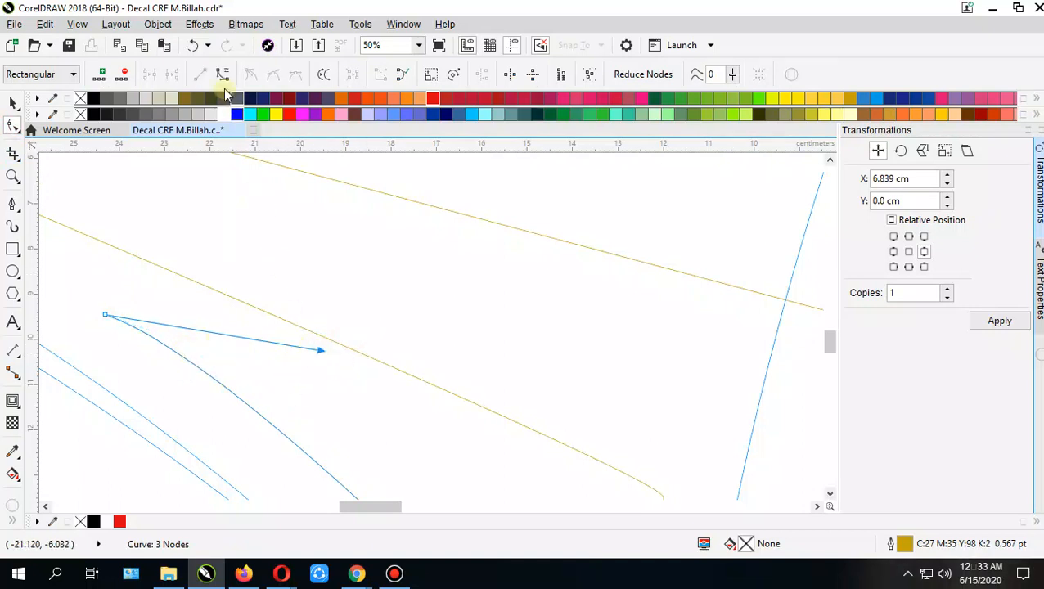
pyautogui.click(225, 80)
pyautogui.moveTo(180, 327); pyautogui.dragTo(190, 327)
pyautogui.moveTo(252, 345); pyautogui.dragTo(228, 328)
pyautogui.moveTo(269, 376); pyautogui.dragTo(288, 303)
pyautogui.moveTo(364, 373)
pyautogui.mouseDown()
pyautogui.moveTo(361, 328)
pyautogui.moveTo(361, 357)
pyautogui.mouseUp()
pyautogui.moveTo(352, 269); pyautogui.dragTo(352, 277)
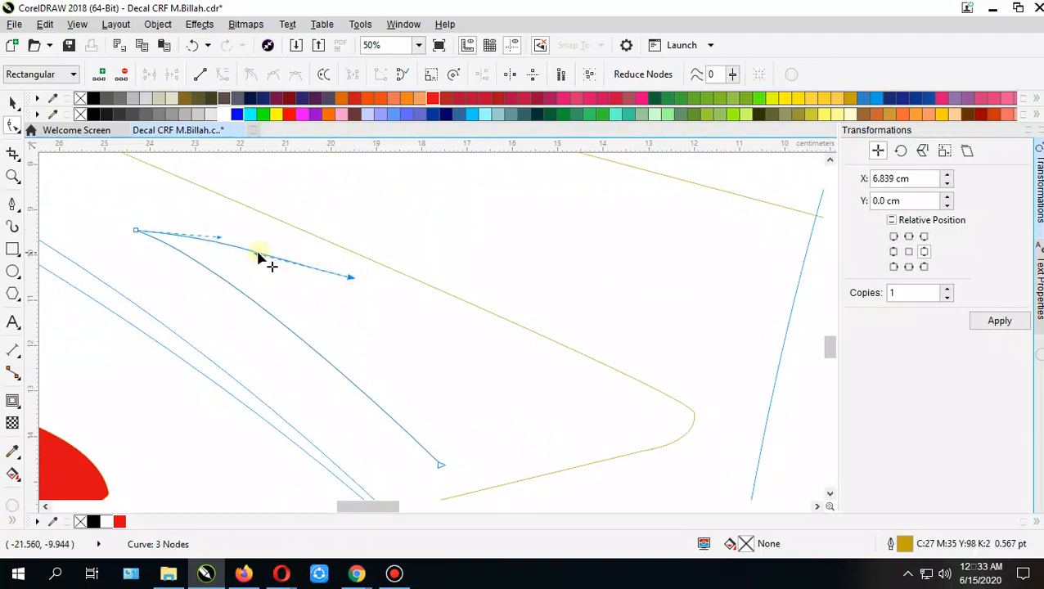
pyautogui.moveTo(257, 256)
pyautogui.mouseDown()
pyautogui.moveTo(259, 240)
pyautogui.moveTo(235, 246)
pyautogui.moveTo(239, 255)
pyautogui.mouseUp()
pyautogui.click(216, 236)
# Step: Set the forked line's outline width to 16 pt and convert the outline to an object
pyautogui.click(12, 103)
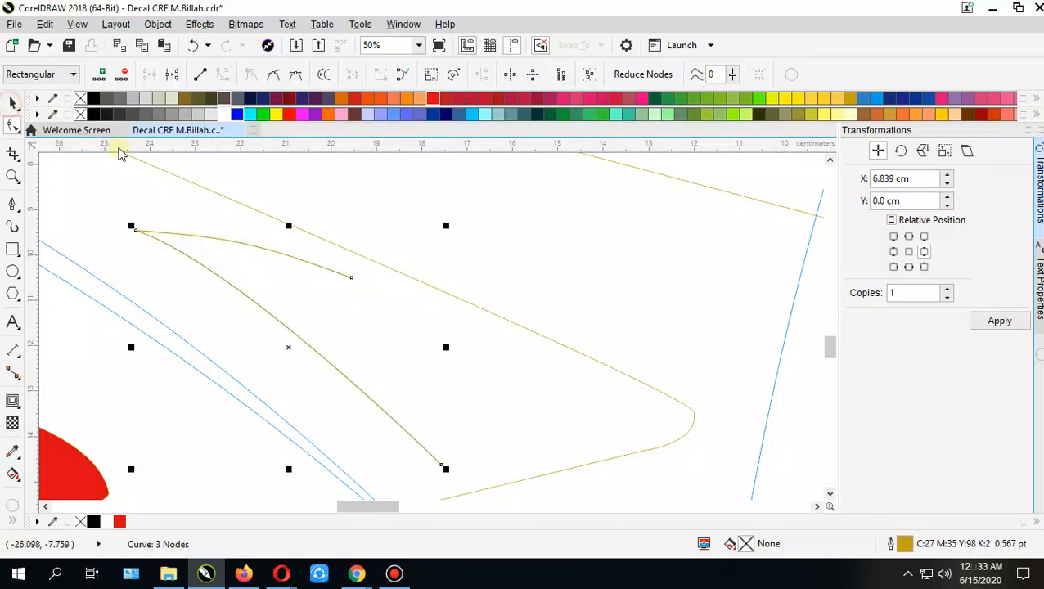
pyautogui.click(502, 75)
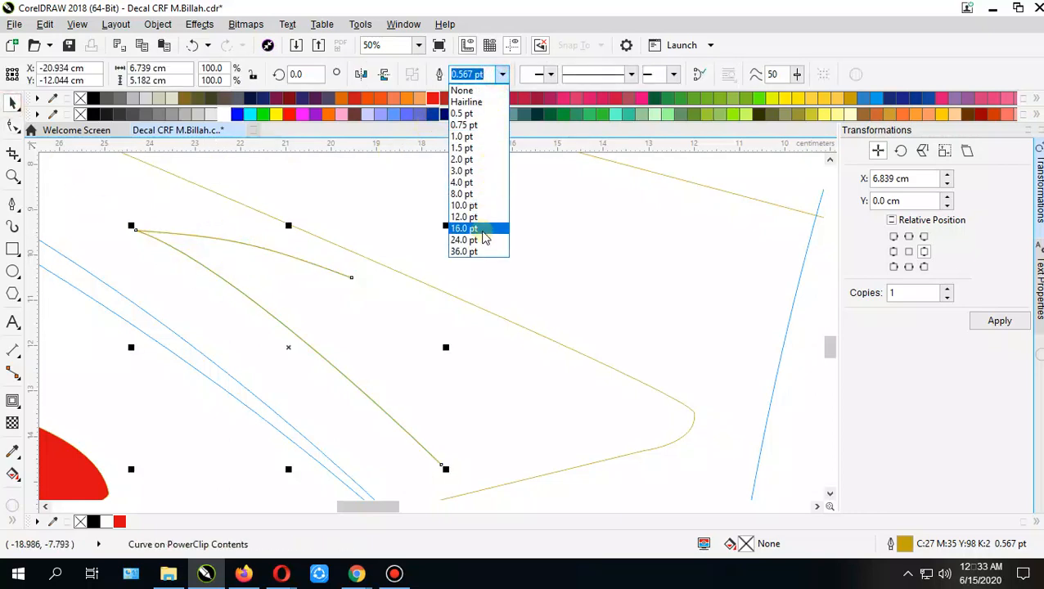
pyautogui.click(483, 231)
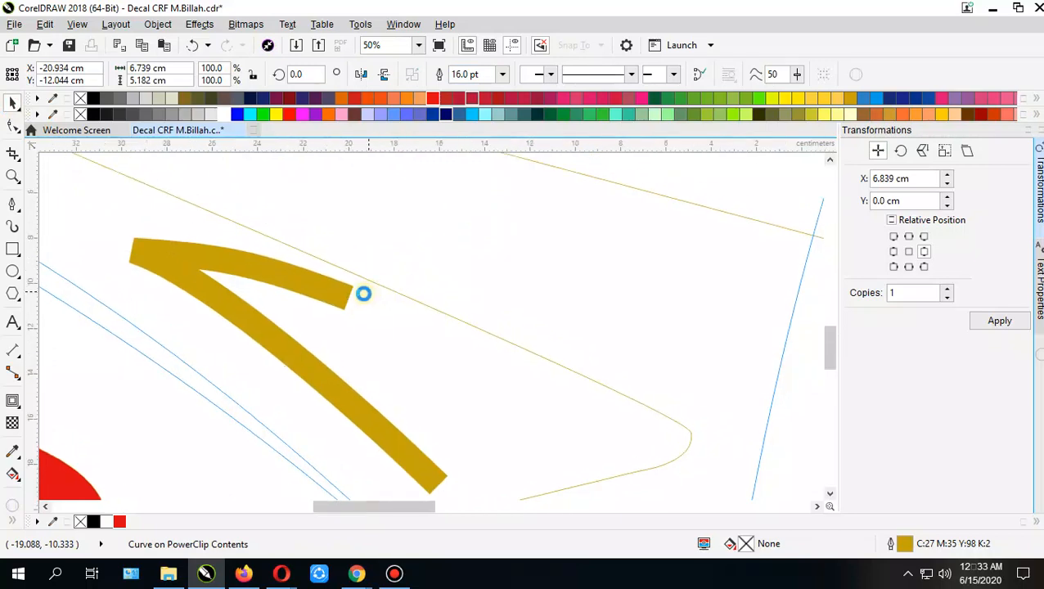
pyautogui.scroll(-4, 363, 294)
pyautogui.scroll(1, 363, 297)
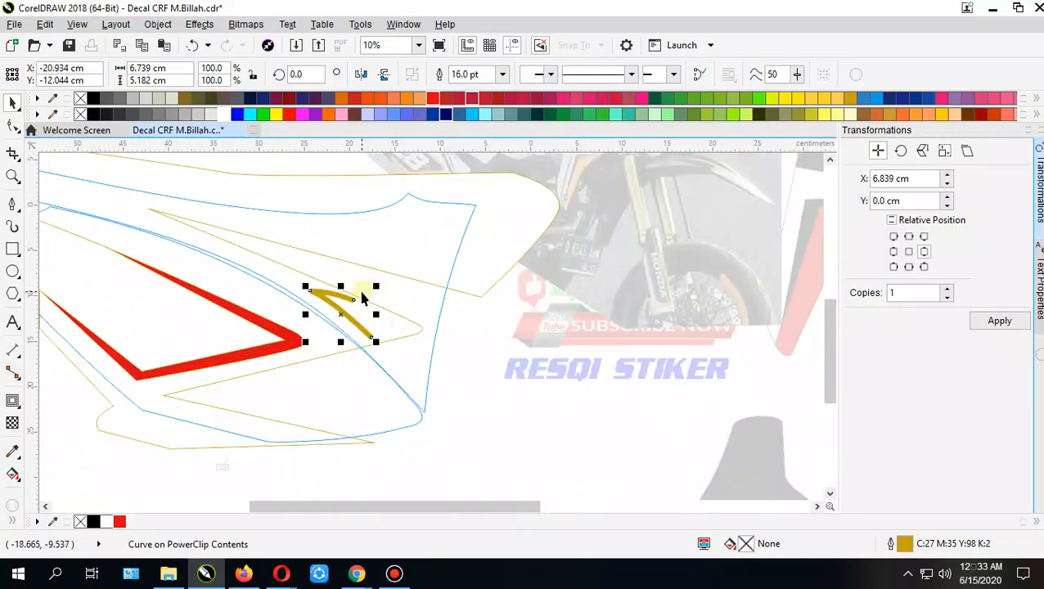
pyautogui.scroll(1, 363, 298)
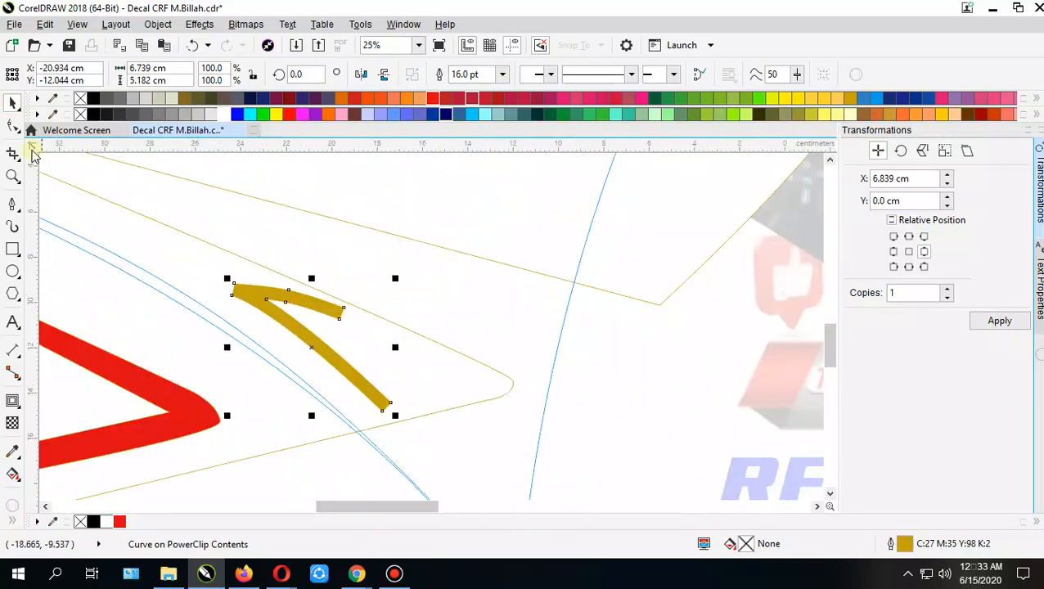
pyautogui.hotkey('ctrl', 'shift', 'q')
# Step: Add a node midway along the forked shape's blunt joined end and pull it out about 1.45 cm into a sharp point
pyautogui.click(13, 125)
pyautogui.scroll(1, 237, 307)
pyautogui.scroll(1, 240, 288)
pyautogui.moveTo(228, 306); pyautogui.dragTo(269, 224)
pyautogui.click(273, 74)
pyautogui.hotkey('ctrl', 'z')
pyautogui.click(237, 300)
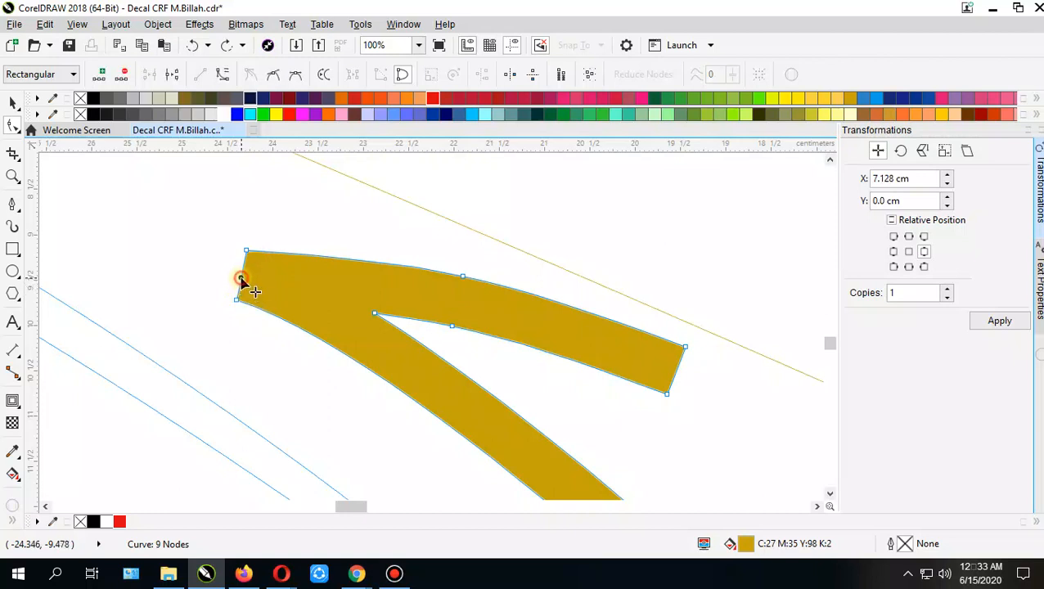
pyautogui.doubleClick(242, 283)
pyautogui.moveTo(242, 284); pyautogui.dragTo(114, 248)
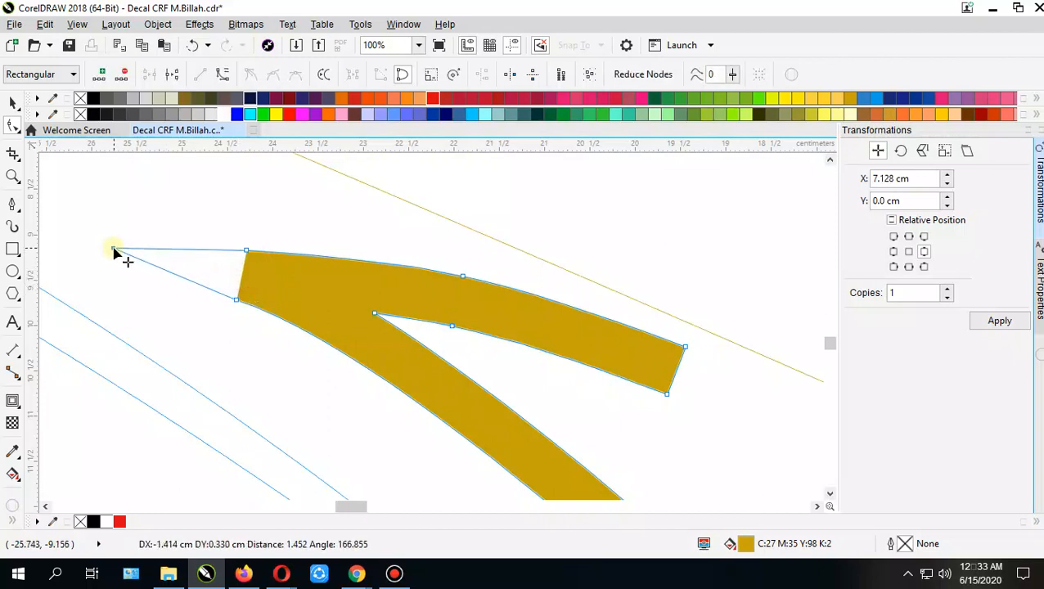
# Step: Convert the segments around the two corner nodes at the upper branch's blunt end to curves
pyautogui.moveTo(202, 275); pyautogui.dragTo(140, 261)
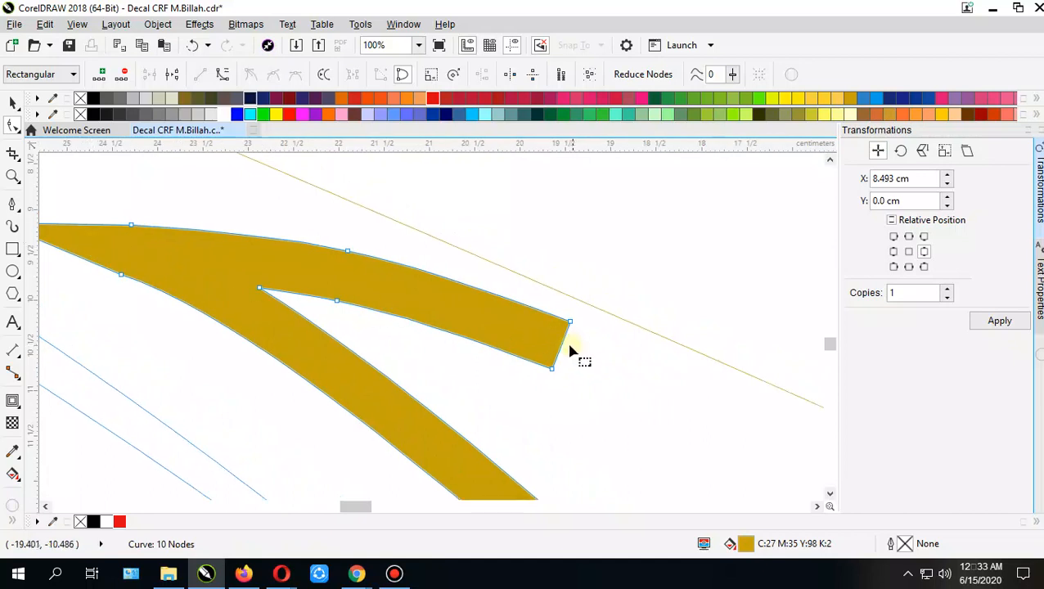
pyautogui.moveTo(540, 391); pyautogui.dragTo(600, 292)
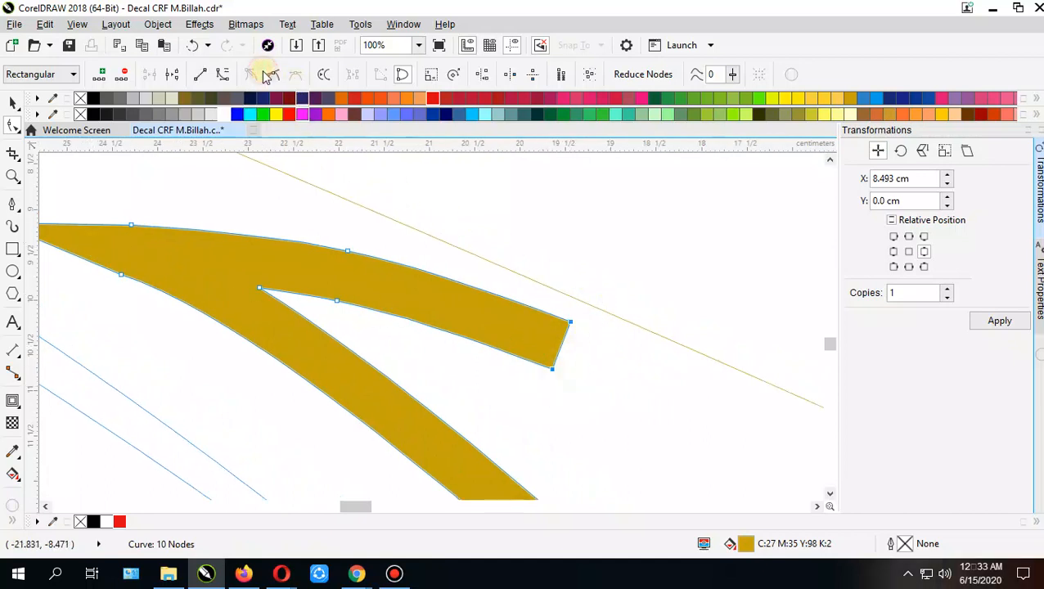
pyautogui.click(224, 76)
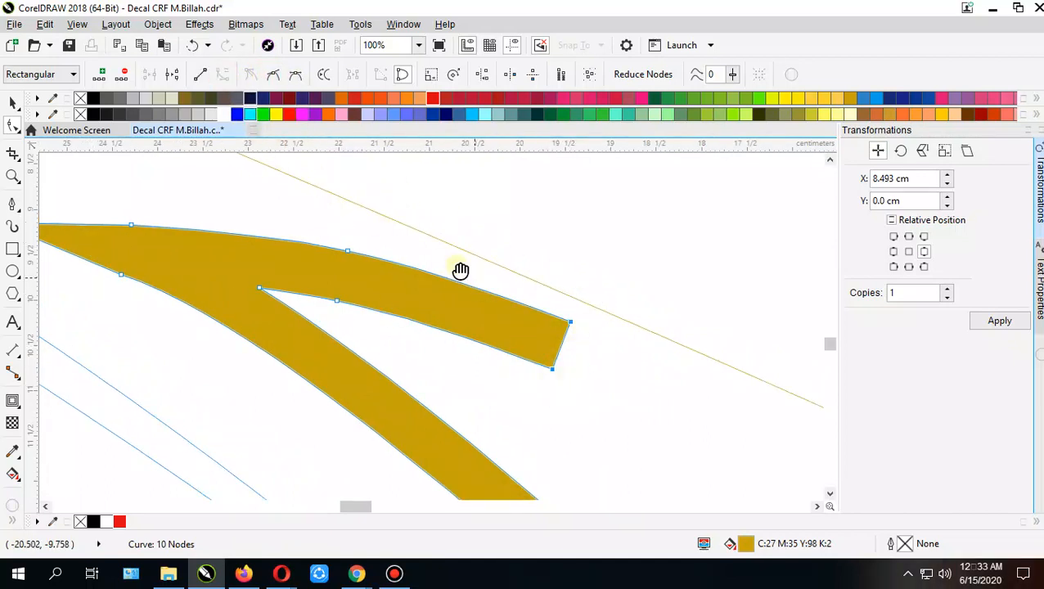
# Step: Try to collapse the upper branch's blunt end by moving its lower corner node onto the upper corner
pyautogui.moveTo(481, 289); pyautogui.dragTo(385, 244)
pyautogui.click(460, 349)
pyautogui.click(457, 334)
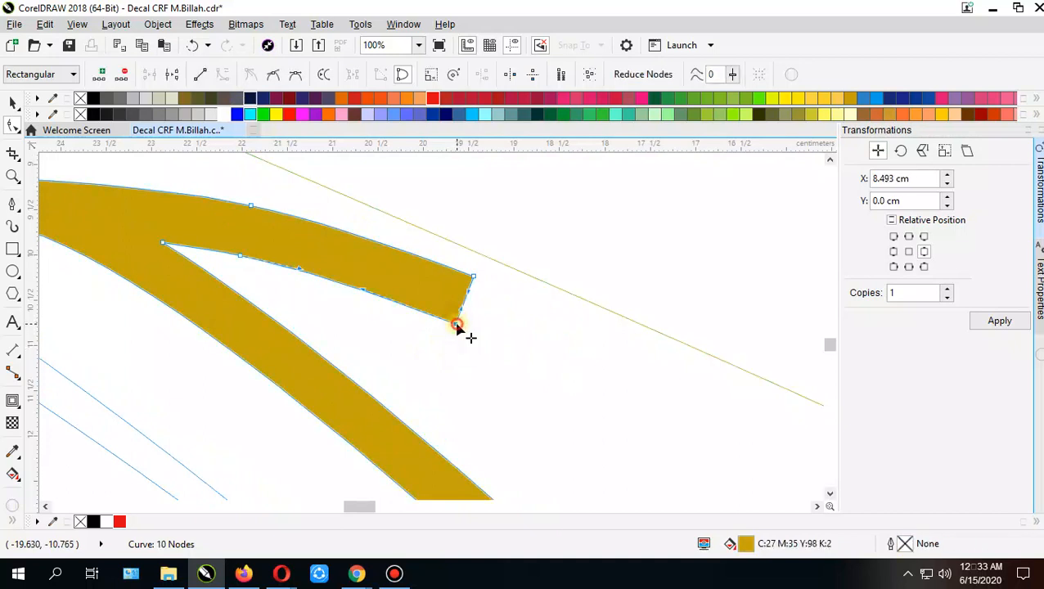
pyautogui.scroll(1, 461, 317)
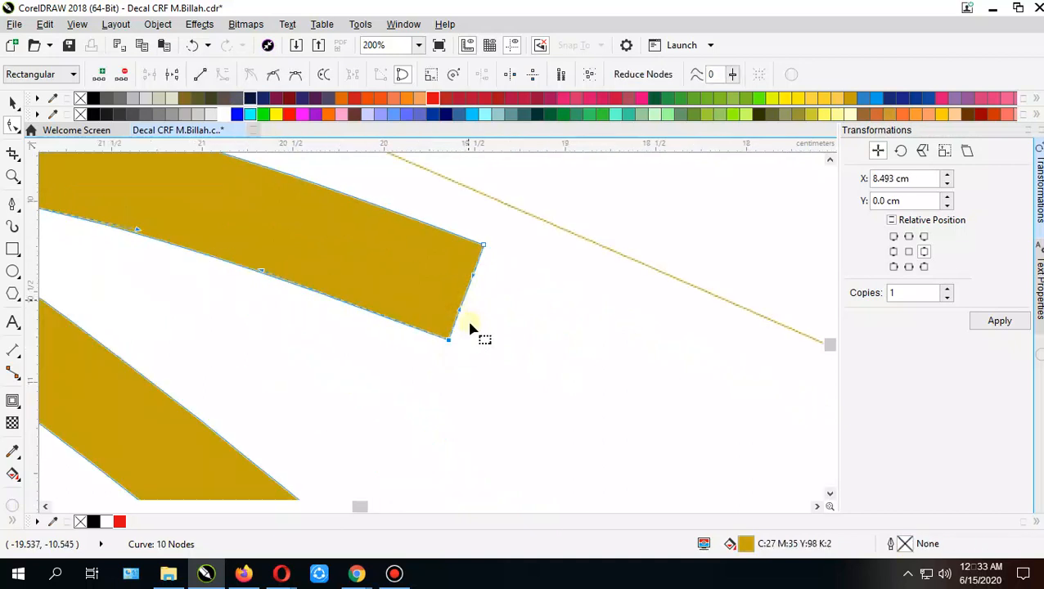
pyautogui.moveTo(449, 341); pyautogui.dragTo(482, 254)
pyautogui.scroll(-1, 462, 309)
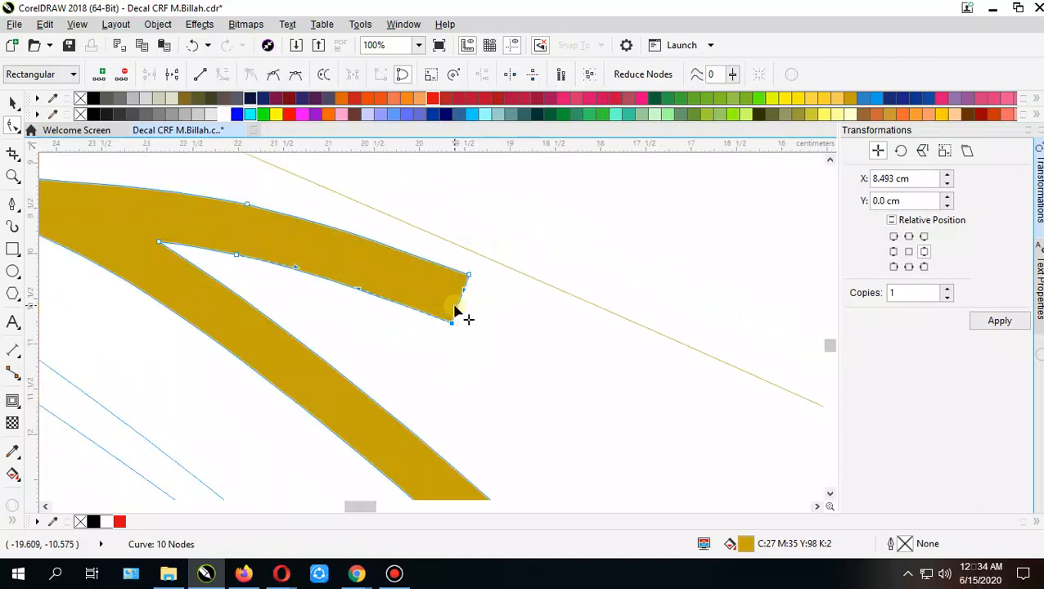
pyautogui.click(517, 316)
pyautogui.click(435, 298)
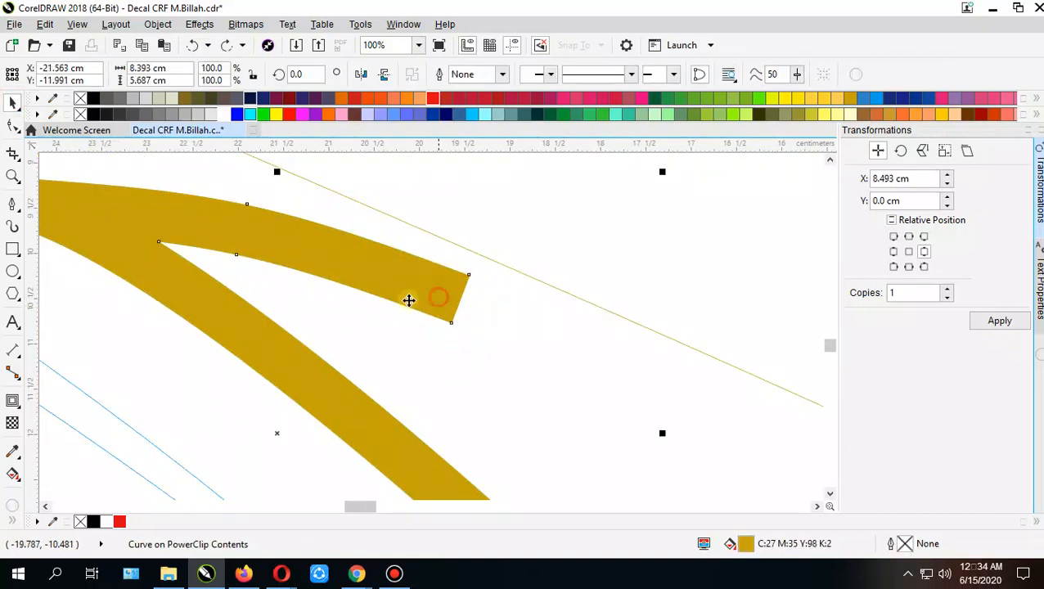
pyautogui.click(20, 129)
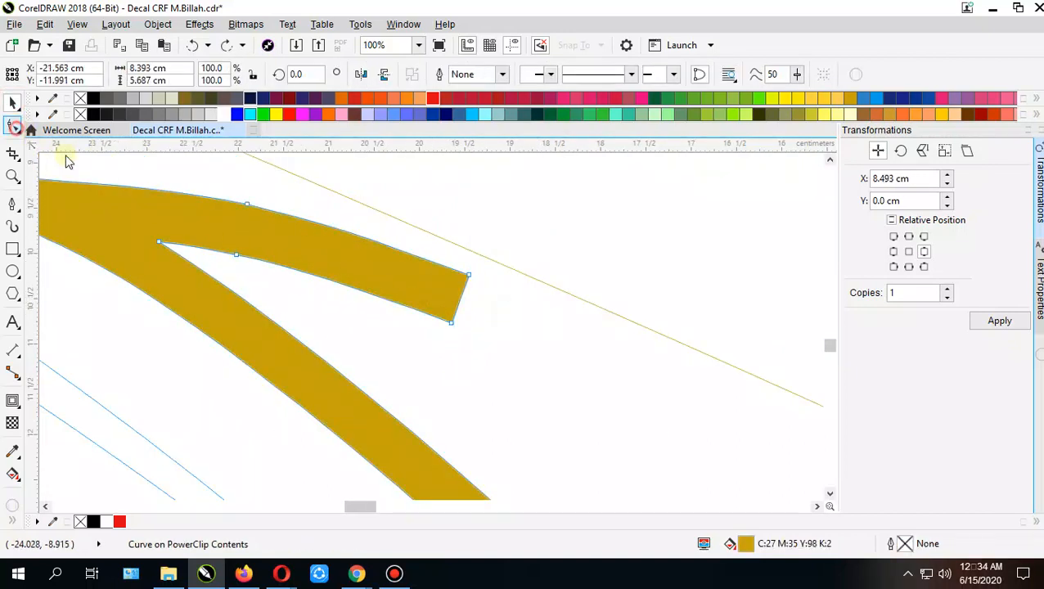
# Step: Pull a point outward from the middle of the upper branch's blunt end and delete the two old corner nodes to form a sharp tip
pyautogui.click(462, 301)
pyautogui.moveTo(458, 302); pyautogui.dragTo(578, 314)
pyautogui.press('Delete')
pyautogui.click(204, 76)
pyautogui.moveTo(502, 266); pyautogui.dragTo(442, 292)
pyautogui.press('Delete')
pyautogui.scroll(-1, 475, 324)
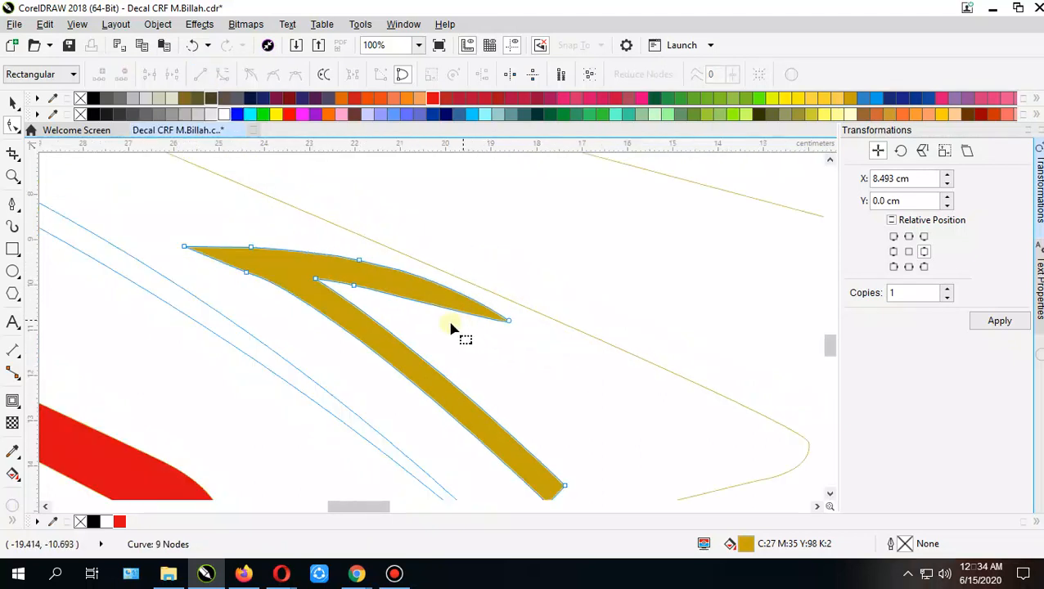
# Step: Delete the extra node on the upper branch's inner edge and bend that edge into a smooth curve
pyautogui.moveTo(394, 295); pyautogui.dragTo(392, 269)
pyautogui.scroll(1, 392, 270)
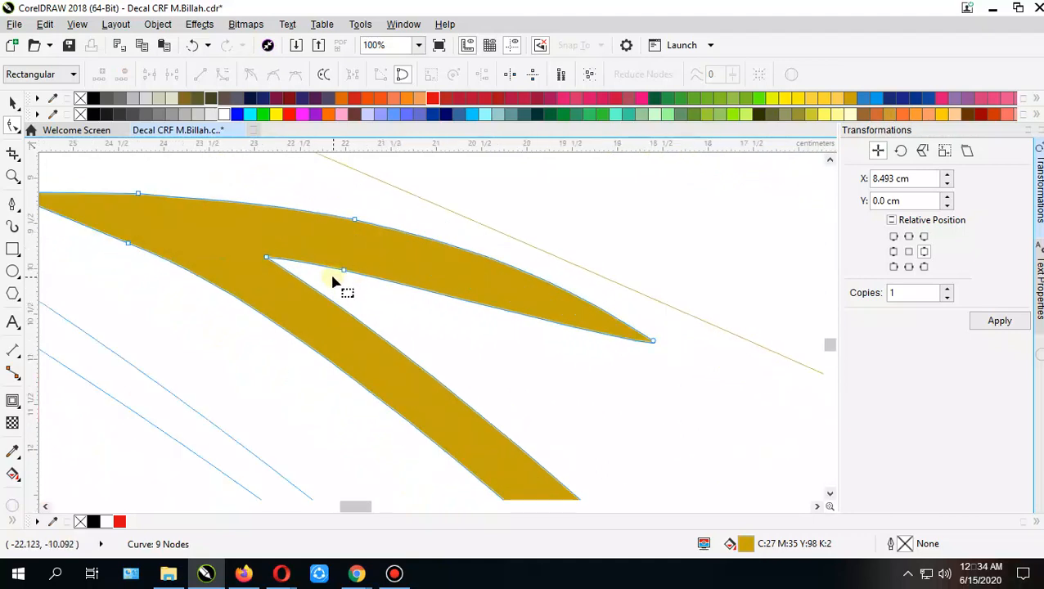
pyautogui.press('Delete')
pyautogui.click(263, 258)
pyautogui.moveTo(379, 271); pyautogui.dragTo(384, 243)
pyautogui.scroll(-1, 379, 297)
pyautogui.moveTo(401, 326); pyautogui.dragTo(408, 286)
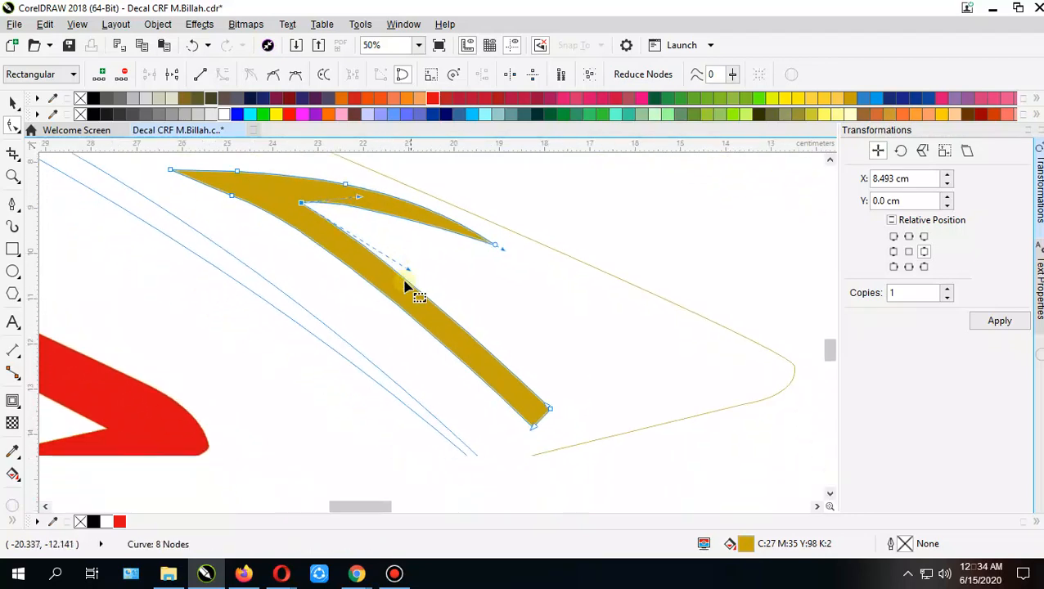
# Step: Reposition the lower branch's end corner nodes so the branch ends in a slanted cut
pyautogui.scroll(1, 540, 399)
pyautogui.moveTo(550, 404); pyautogui.dragTo(585, 428)
pyautogui.moveTo(514, 432); pyautogui.dragTo(521, 442)
pyautogui.scroll(-1, 511, 443)
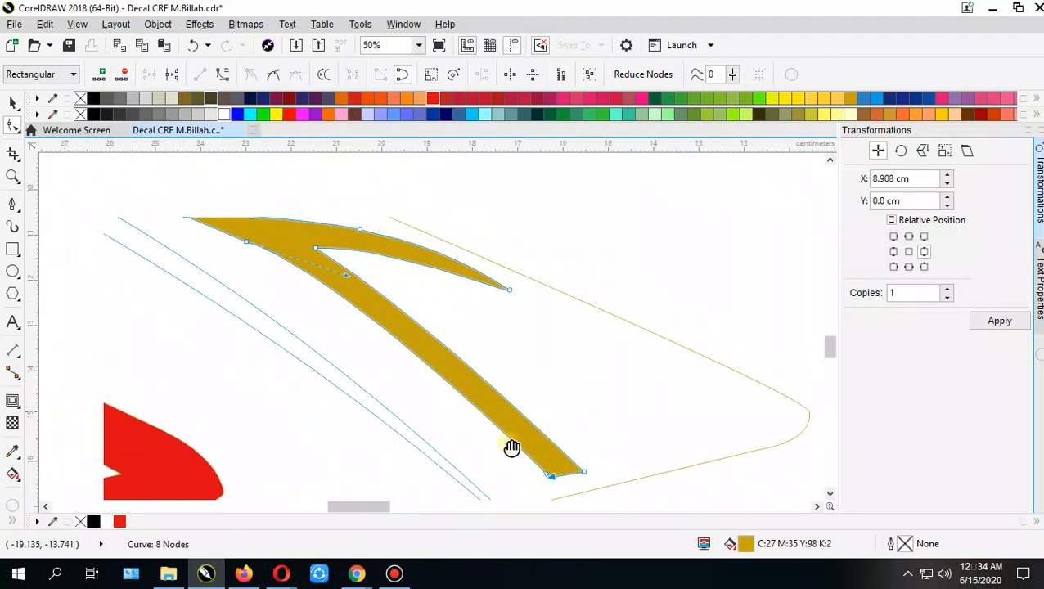
# Step: Fill the forked shape with black
pyautogui.click(13, 102)
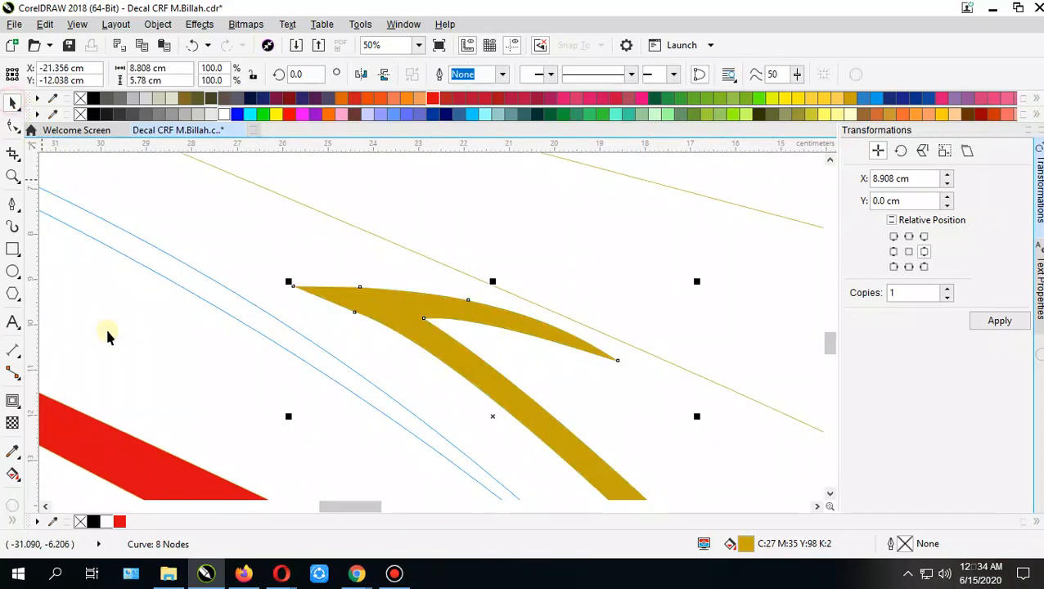
pyautogui.click(95, 521)
pyautogui.scroll(-2, 291, 335)
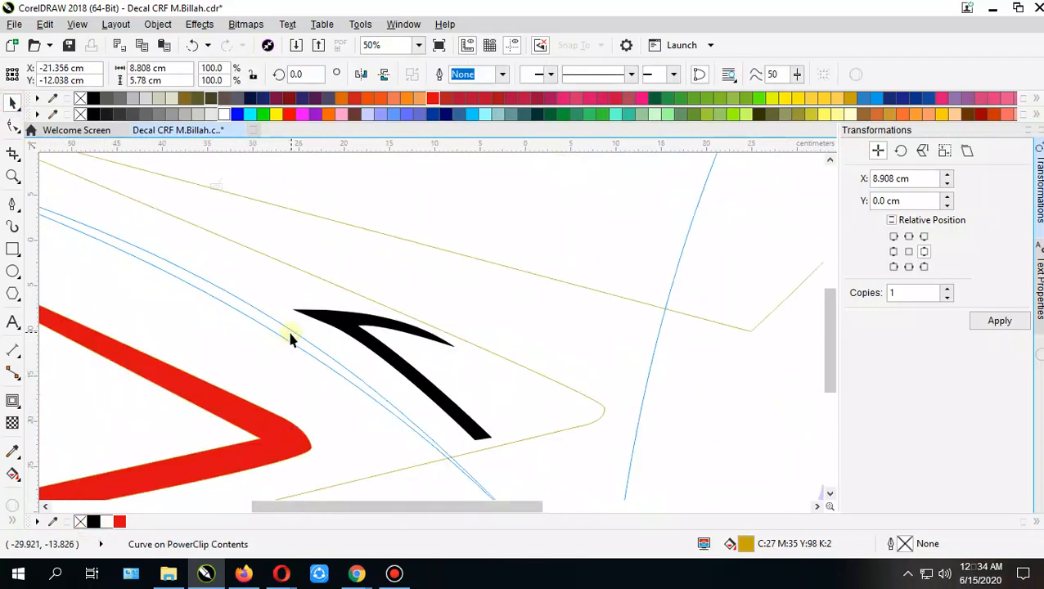
# Step: Set the outline width of the large white stripe shape to None
pyautogui.click(468, 412)
pyautogui.moveTo(473, 411); pyautogui.dragTo(514, 331)
pyautogui.moveTo(310, 442); pyautogui.dragTo(468, 495)
pyautogui.click(596, 344)
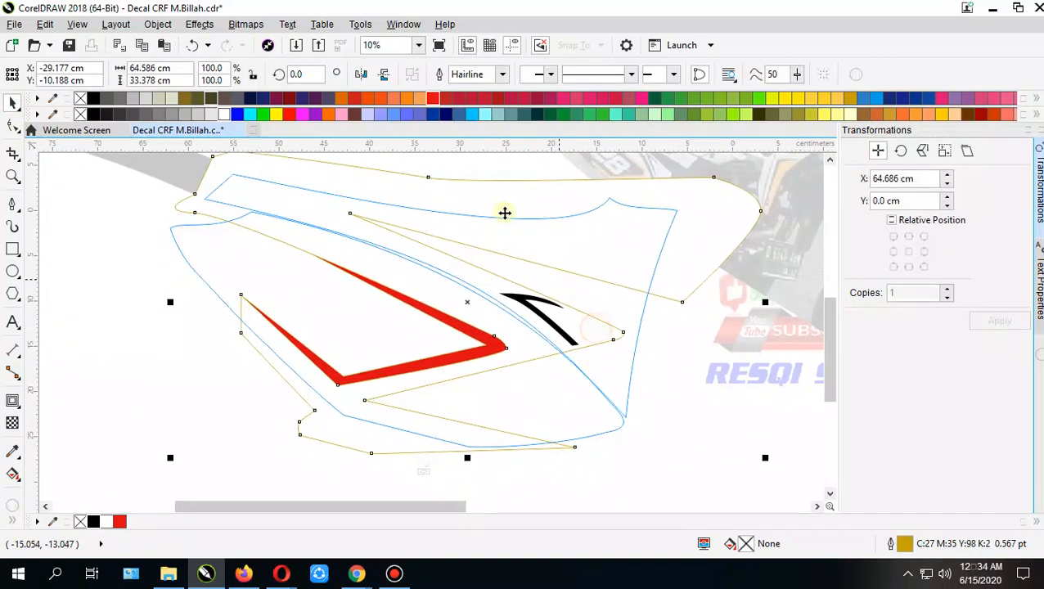
pyautogui.click(503, 74)
pyautogui.click(503, 75)
pyautogui.click(502, 75)
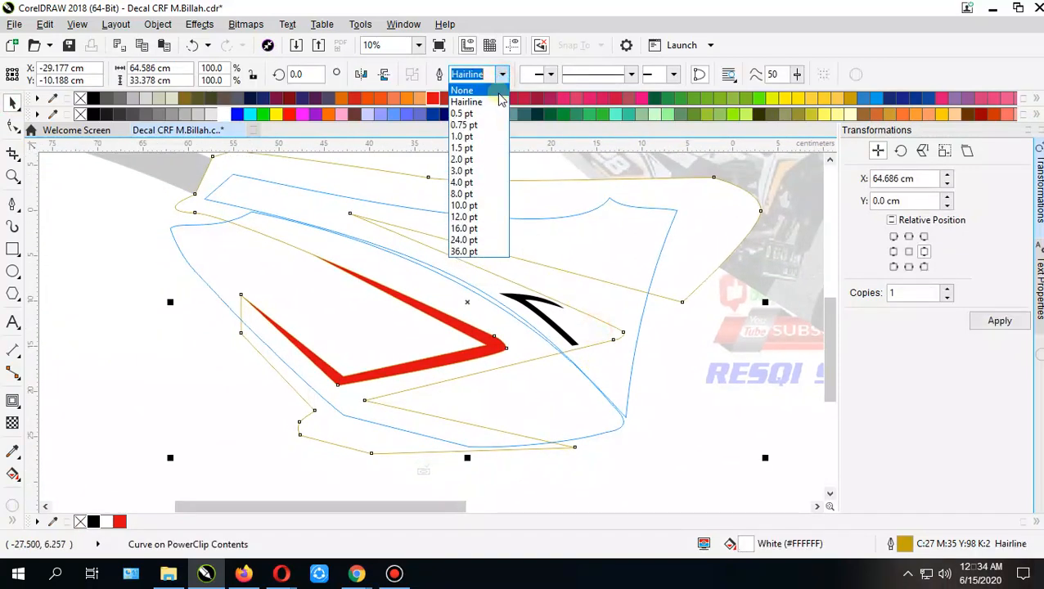
pyautogui.click(496, 96)
# Step: Finish editing the PowerClip contents of the side panel template
pyautogui.click(651, 397)
pyautogui.moveTo(654, 396); pyautogui.dragTo(601, 414)
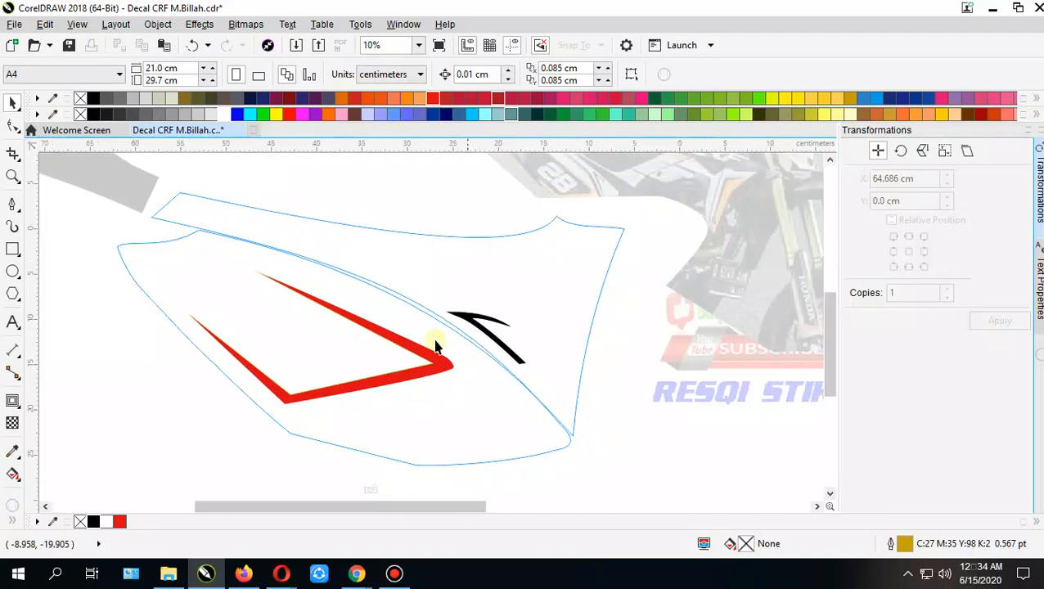
pyautogui.scroll(-1, 435, 341)
pyautogui.click(402, 426)
pyautogui.click(533, 391)
pyautogui.moveTo(503, 350); pyautogui.dragTo(471, 361)
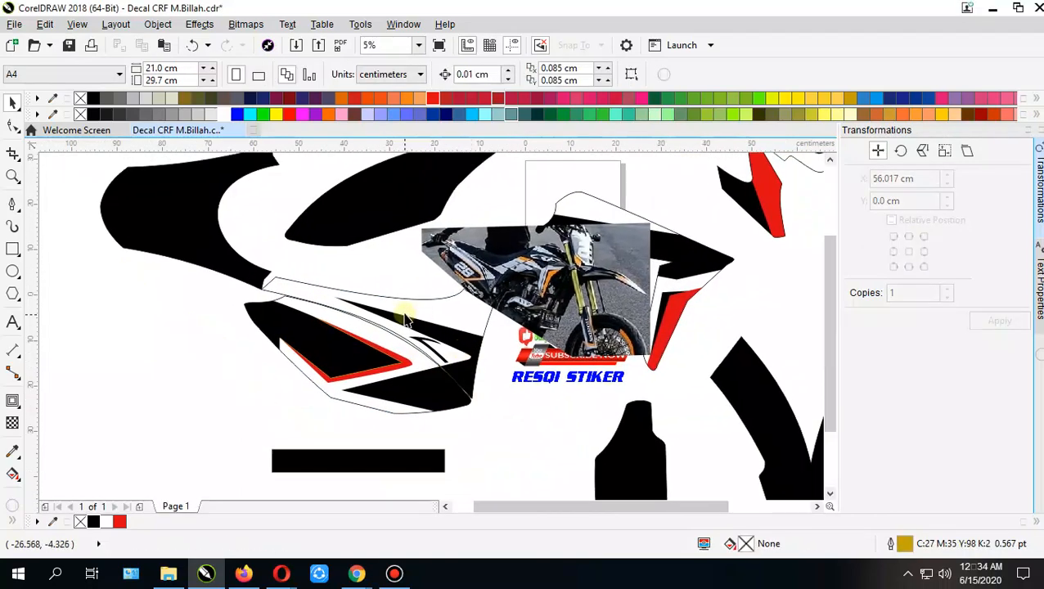
# Step: Move the motorcycle reference photo below the RESQI STIKER logo, beside the V-shaped template
pyautogui.moveTo(417, 304); pyautogui.dragTo(258, 274)
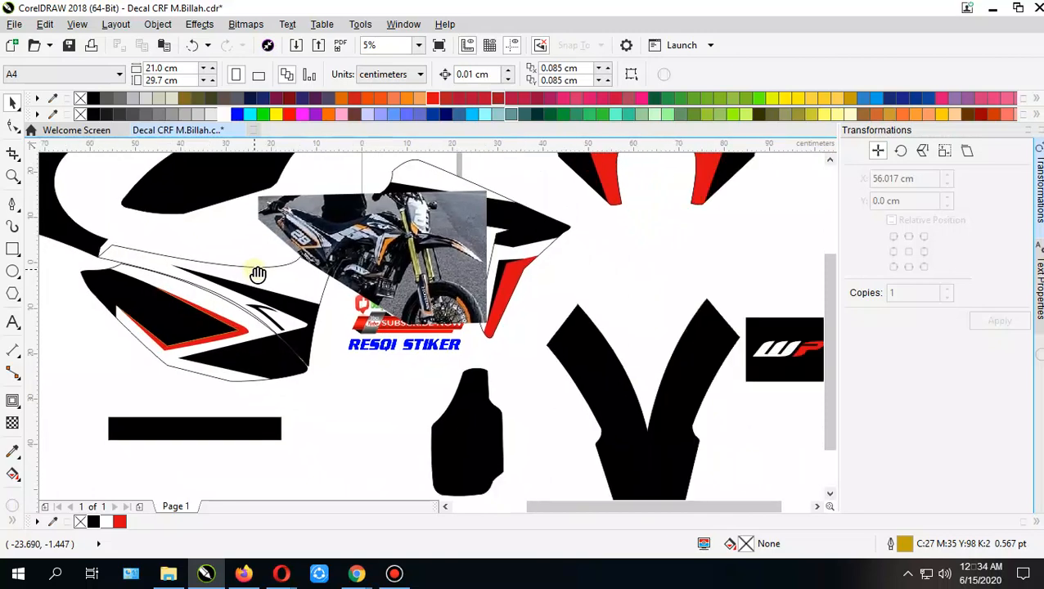
pyautogui.click(351, 426)
pyautogui.moveTo(446, 268); pyautogui.dragTo(500, 442)
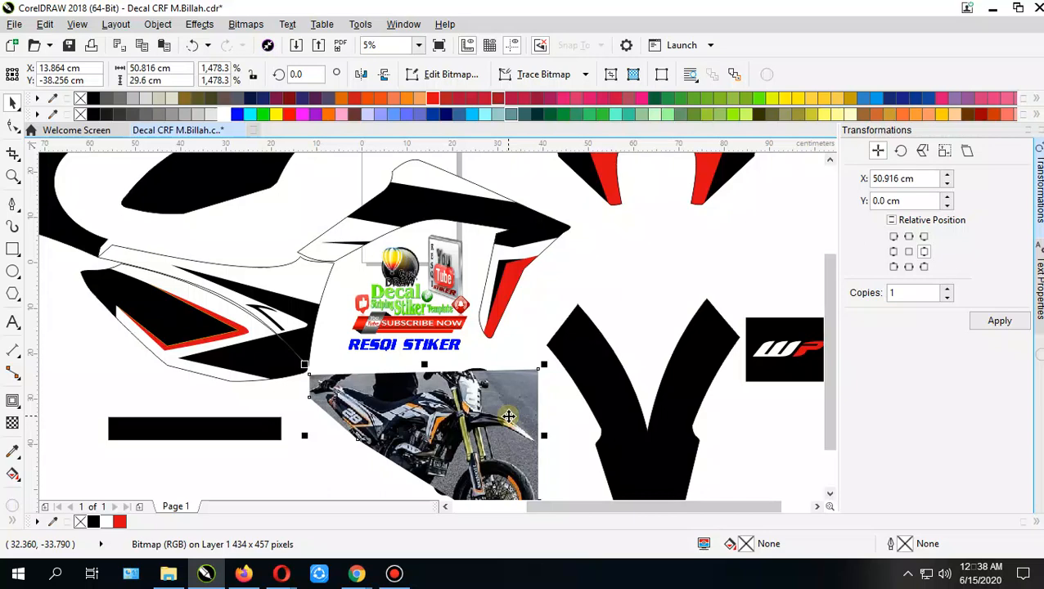
pyautogui.moveTo(471, 265); pyautogui.dragTo(412, 181)
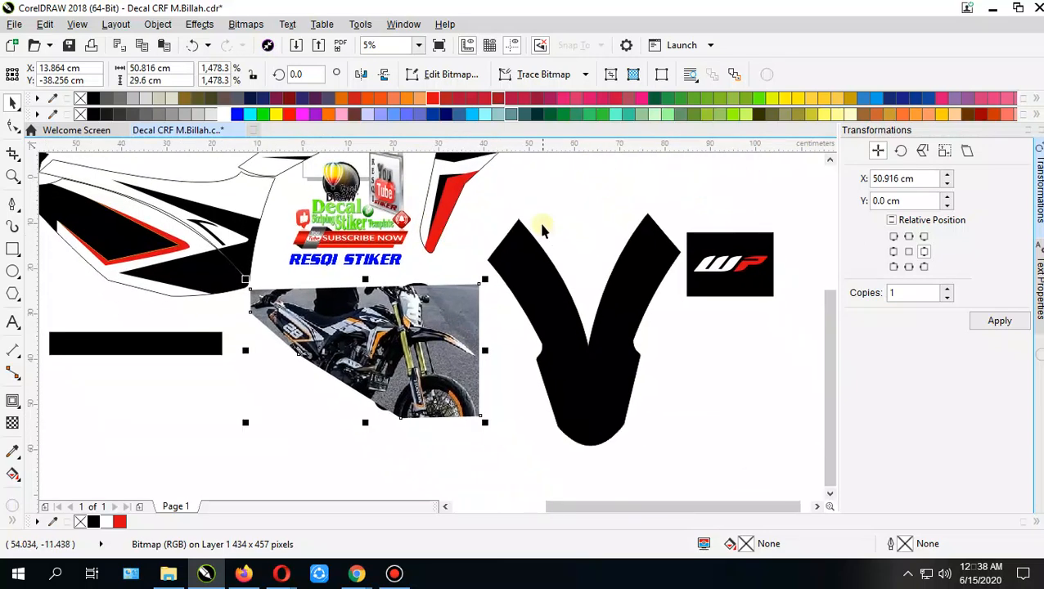
pyautogui.click(538, 220)
# Step: Draw a closed three-cornered shape about 12.4 × 18.6 cm over the outer edge of the V-shaped template's left arm with the Pen tool
pyautogui.moveTo(536, 221); pyautogui.dragTo(380, 239)
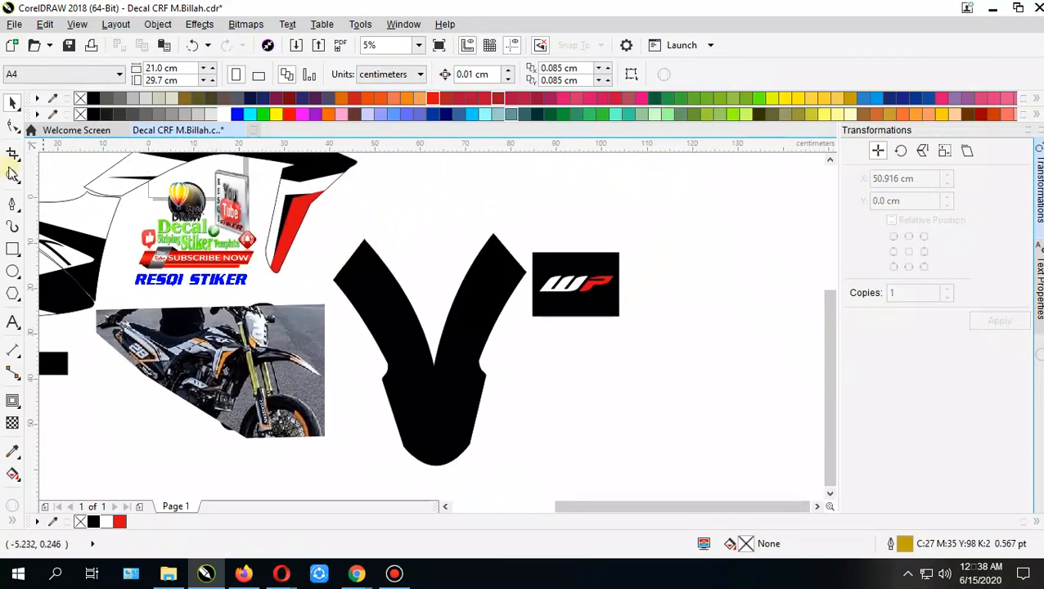
pyautogui.click(12, 203)
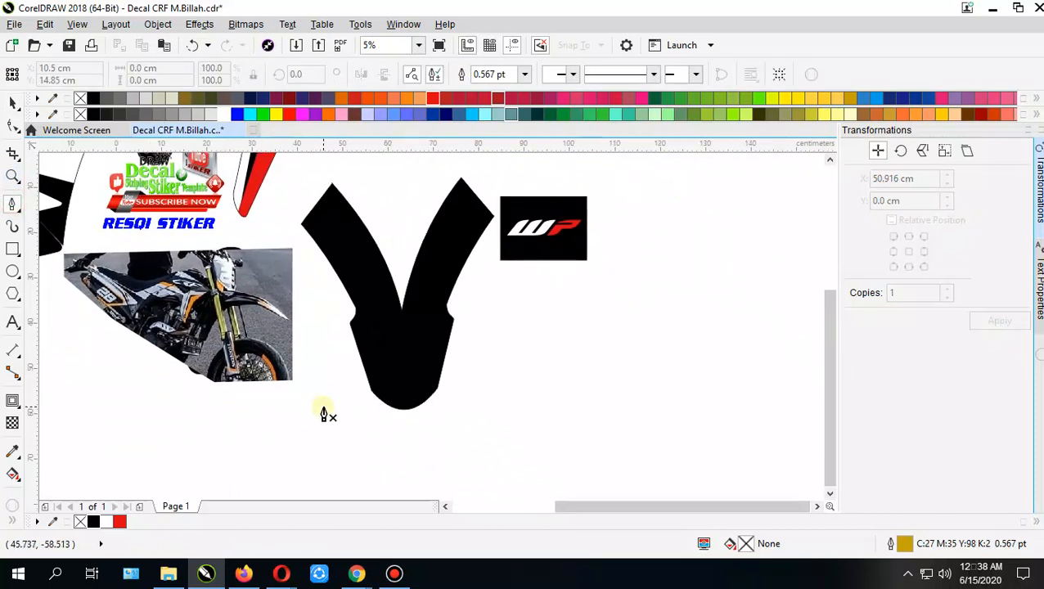
pyautogui.scroll(1, 272, 283)
pyautogui.moveTo(328, 295); pyautogui.dragTo(247, 358)
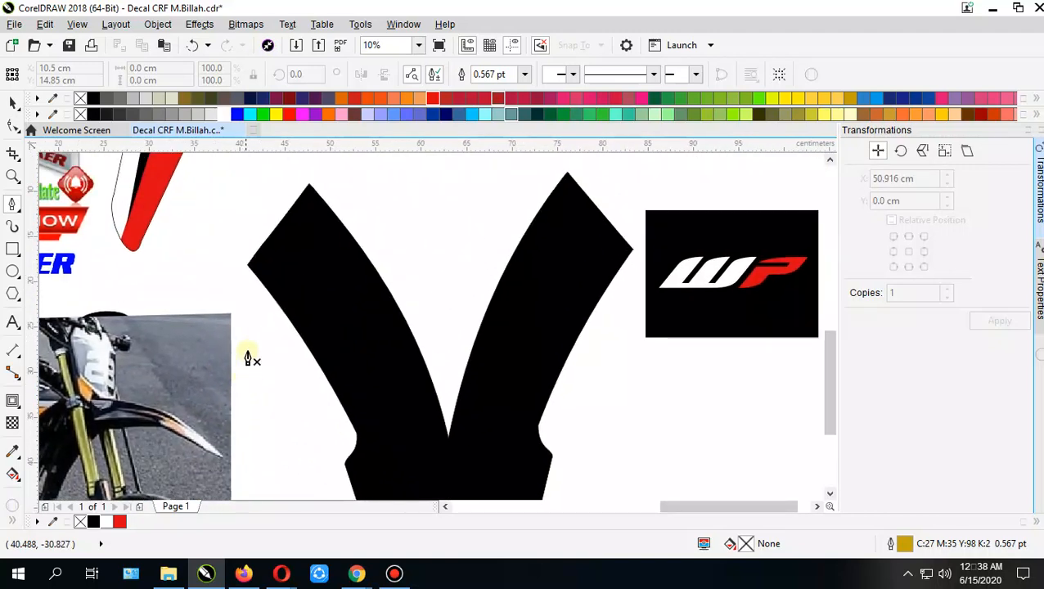
pyautogui.click(235, 262)
pyautogui.click(301, 273)
pyautogui.moveTo(313, 305); pyautogui.dragTo(296, 271)
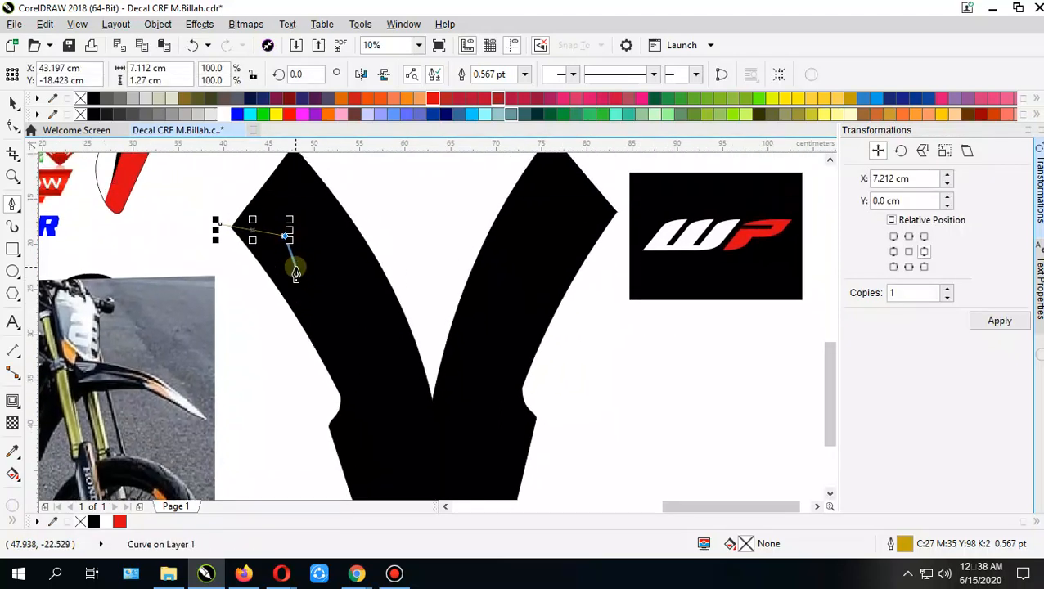
pyautogui.click(334, 399)
pyautogui.click(219, 225)
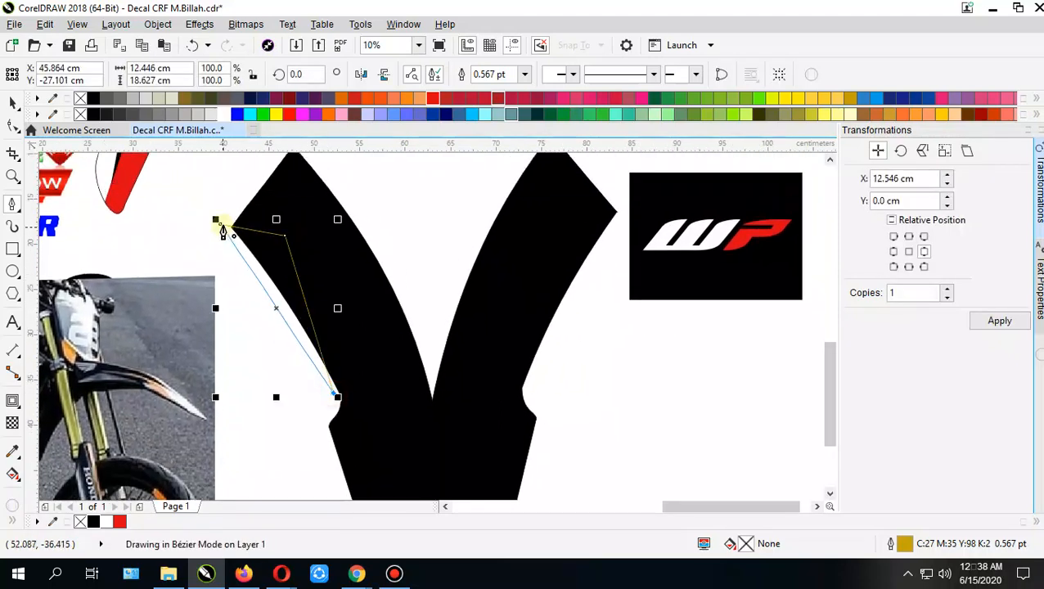
# Step: Fill the three-cornered shape with white and set its outline to None
pyautogui.click(106, 521)
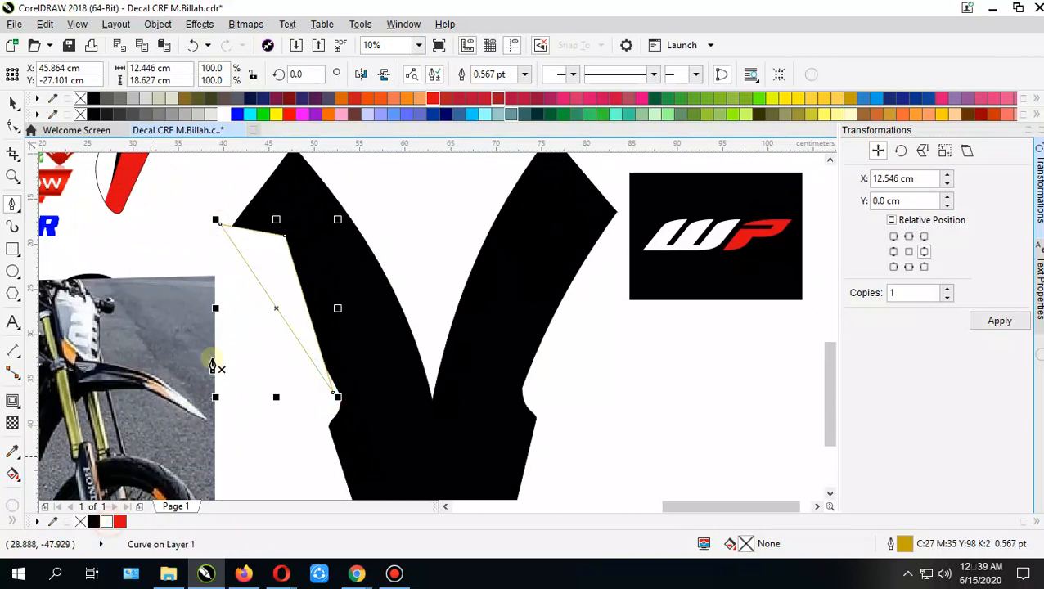
pyautogui.click(524, 74)
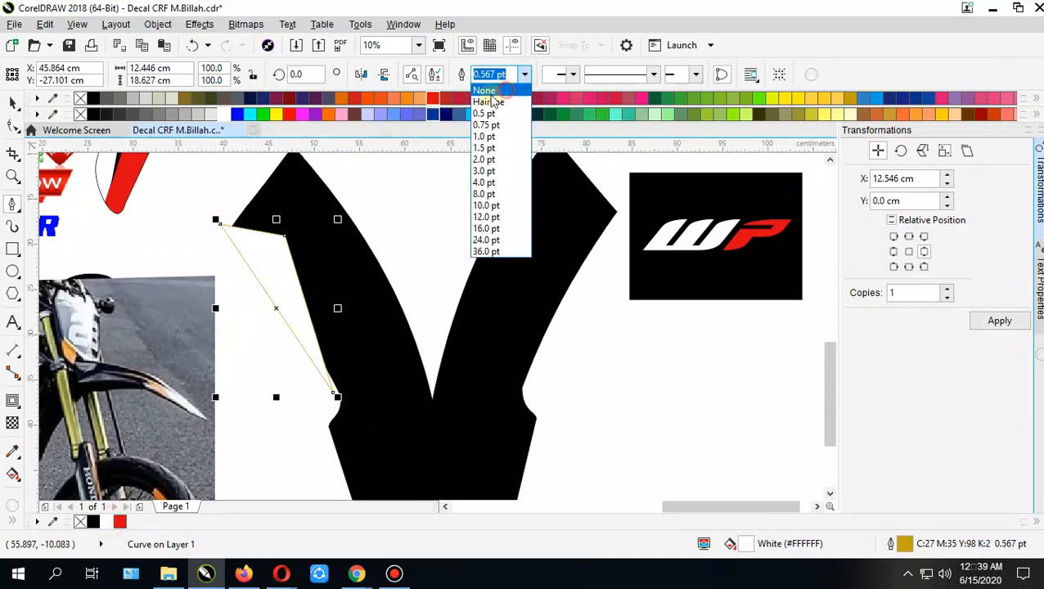
pyautogui.click(491, 88)
# Step: Place the white three-cornered shape inside the V-shaped template as PowerClip contents
pyautogui.rightClick(270, 250)
pyautogui.click(307, 121)
pyautogui.click(296, 187)
pyautogui.click(417, 217)
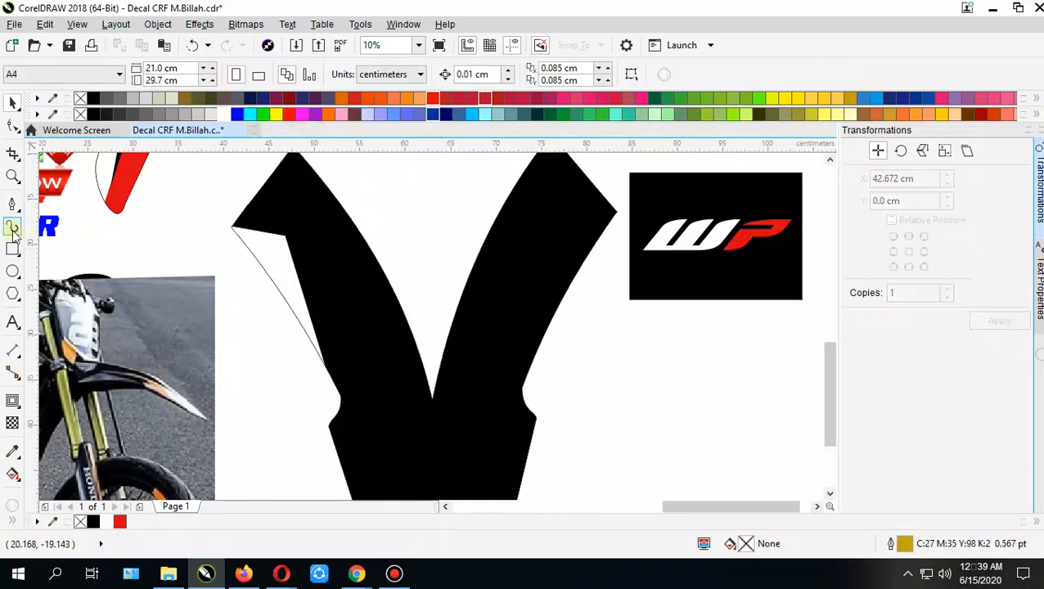
# Step: Start a new Pen outline near the left arm's notch with a straight segment about 5.3 cm high, then one into the arm and a curve to the white shape's inner corner
pyautogui.click(13, 204)
pyautogui.moveTo(308, 350); pyautogui.dragTo(278, 288)
pyautogui.click(278, 283)
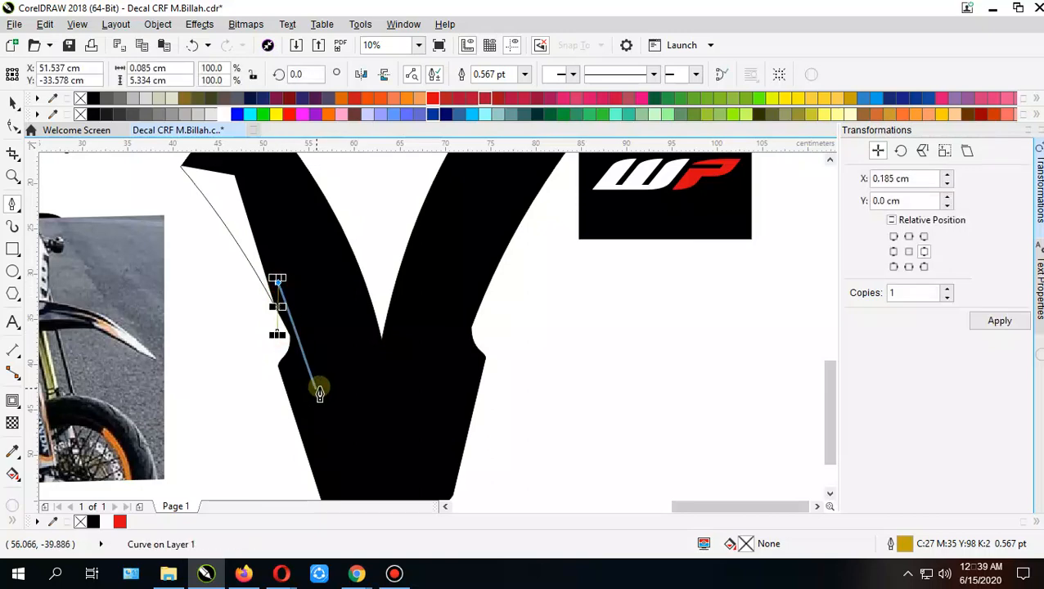
pyautogui.click(310, 359)
pyautogui.moveTo(307, 311); pyautogui.dragTo(340, 384)
pyautogui.moveTo(271, 248); pyautogui.dragTo(249, 222)
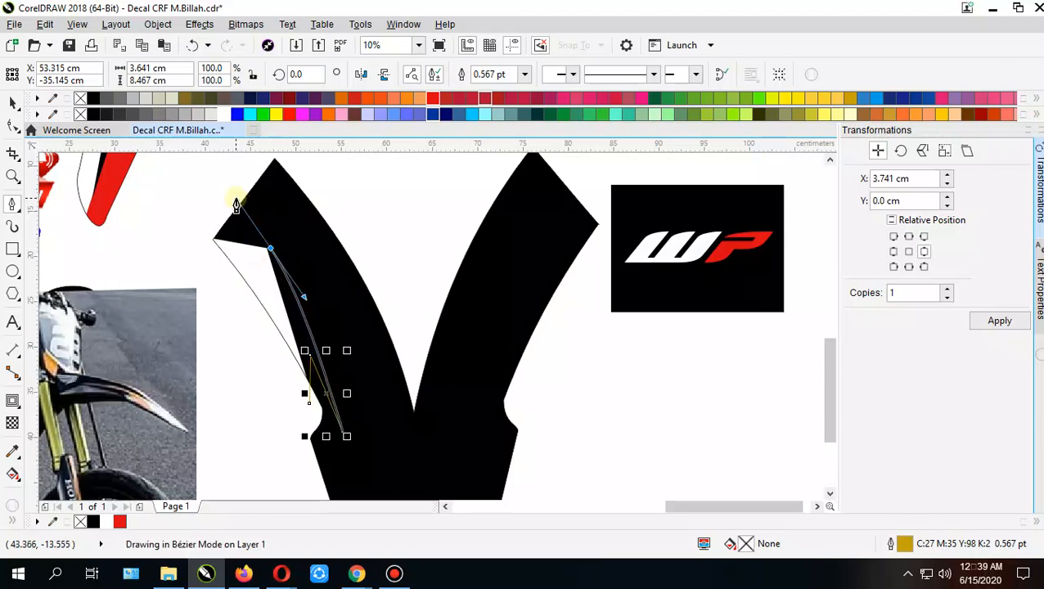
pyautogui.click(268, 246)
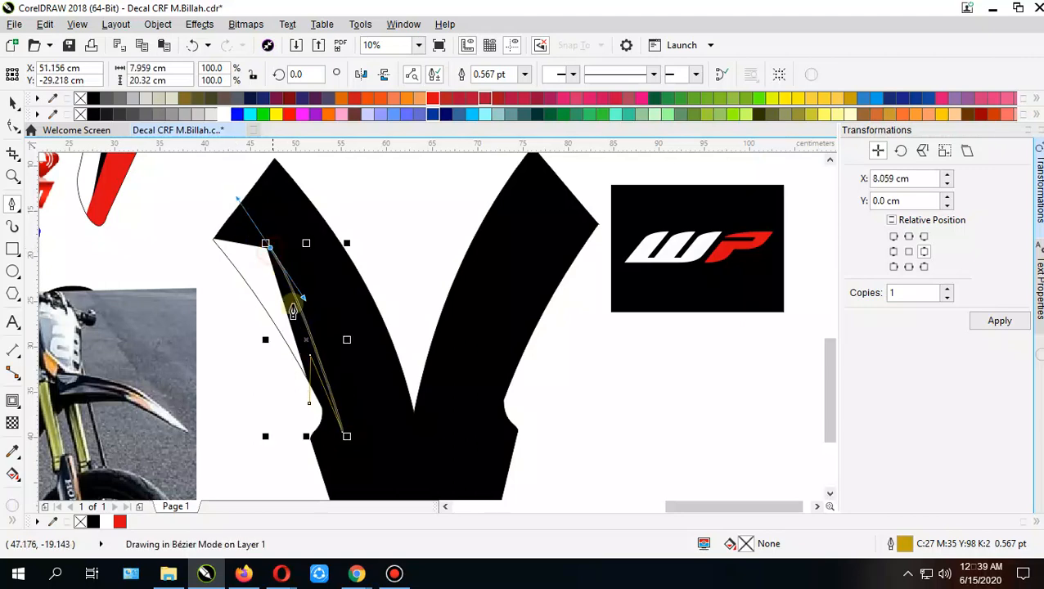
# Step: Continue the Pen outline with a long curve down into the template's body, then a straight segment up into the gap between the arms
pyautogui.moveTo(308, 300); pyautogui.dragTo(285, 235)
pyautogui.click(247, 183)
pyautogui.moveTo(344, 326)
pyautogui.mouseDown()
pyautogui.moveTo(356, 344)
pyautogui.moveTo(345, 314)
pyautogui.mouseUp()
pyautogui.moveTo(361, 384); pyautogui.dragTo(411, 374)
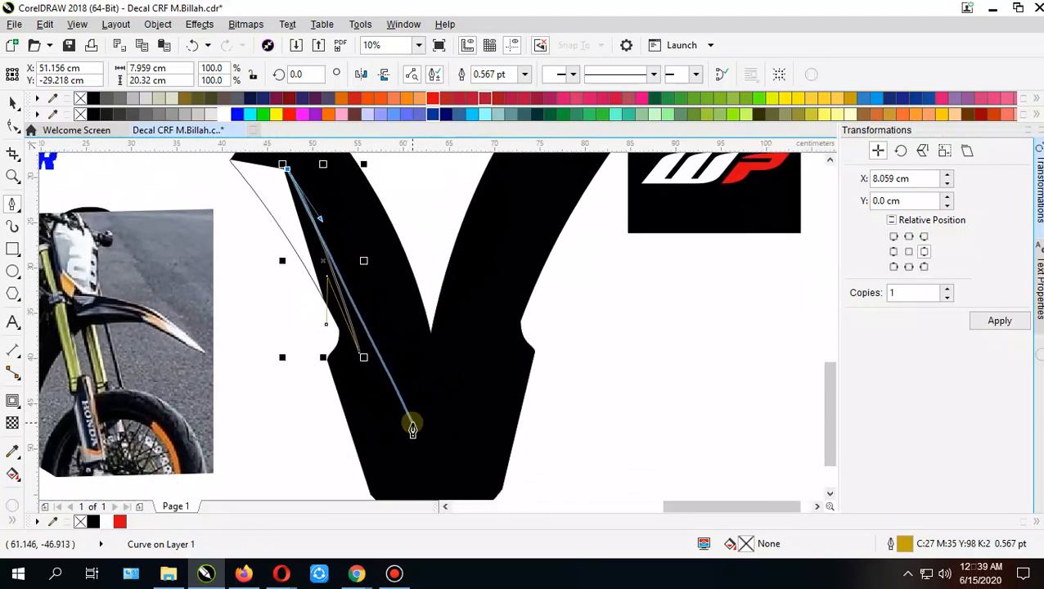
pyautogui.scroll(-1, 413, 384)
pyautogui.moveTo(414, 371); pyautogui.dragTo(424, 439)
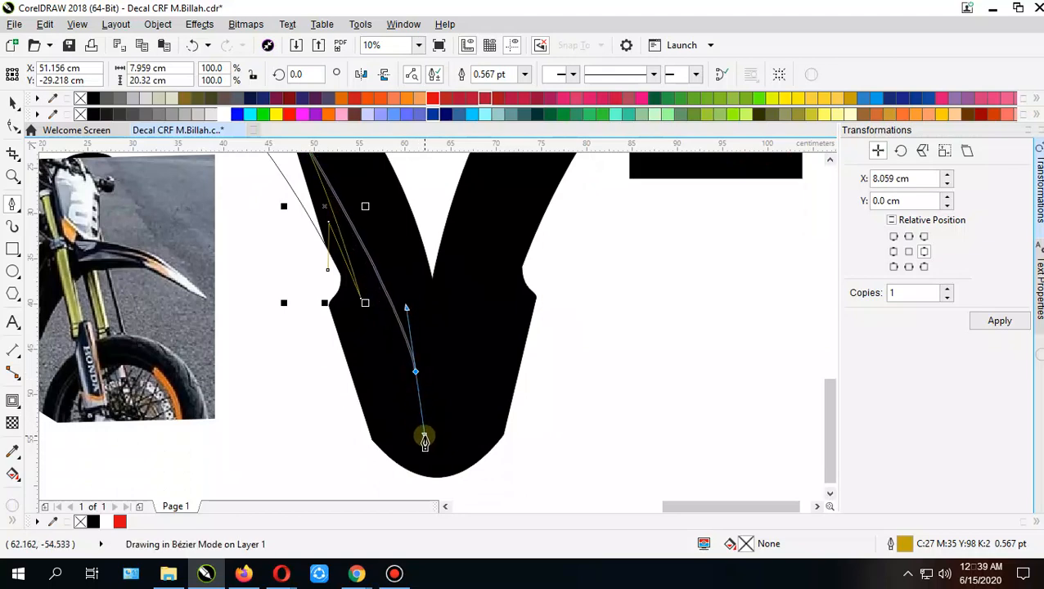
pyautogui.moveTo(425, 436); pyautogui.dragTo(425, 435)
pyautogui.keyDown('alt'); pyautogui.click(416, 372); pyautogui.keyUp('alt')
pyautogui.moveTo(412, 255); pyautogui.dragTo(400, 340)
pyautogui.click(395, 256)
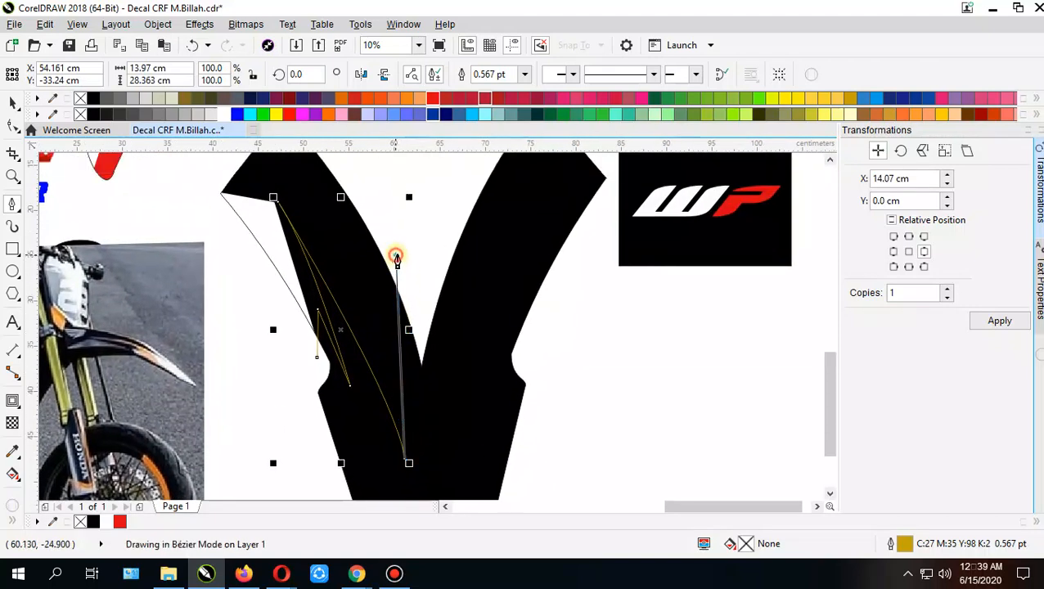
# Step: Run the outline down the V's centre line below the rounded tip and around the body's left edge, closing it at about 16.3 × 42.2 cm
pyautogui.click(420, 259)
pyautogui.moveTo(418, 321); pyautogui.dragTo(416, 223)
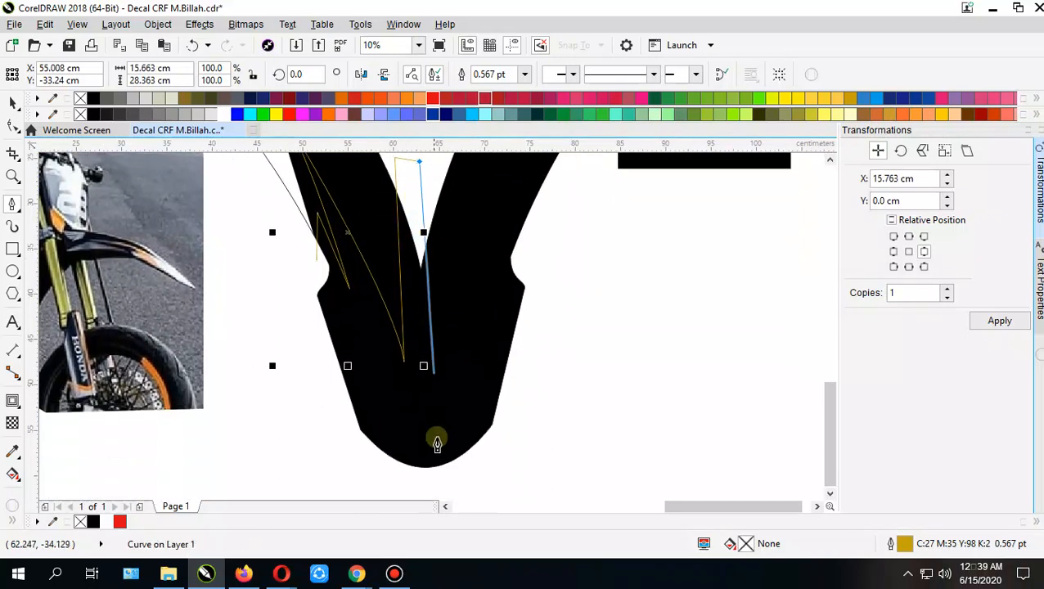
pyautogui.click(424, 486)
pyautogui.click(316, 423)
pyautogui.moveTo(298, 346); pyautogui.dragTo(304, 323)
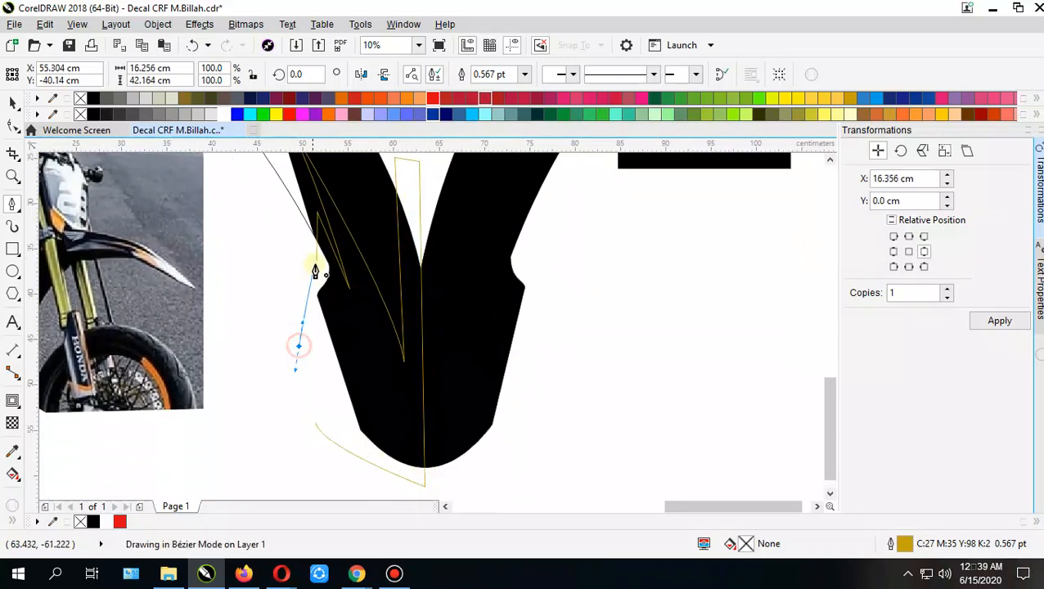
pyautogui.click(315, 260)
pyautogui.moveTo(270, 354); pyautogui.dragTo(261, 439)
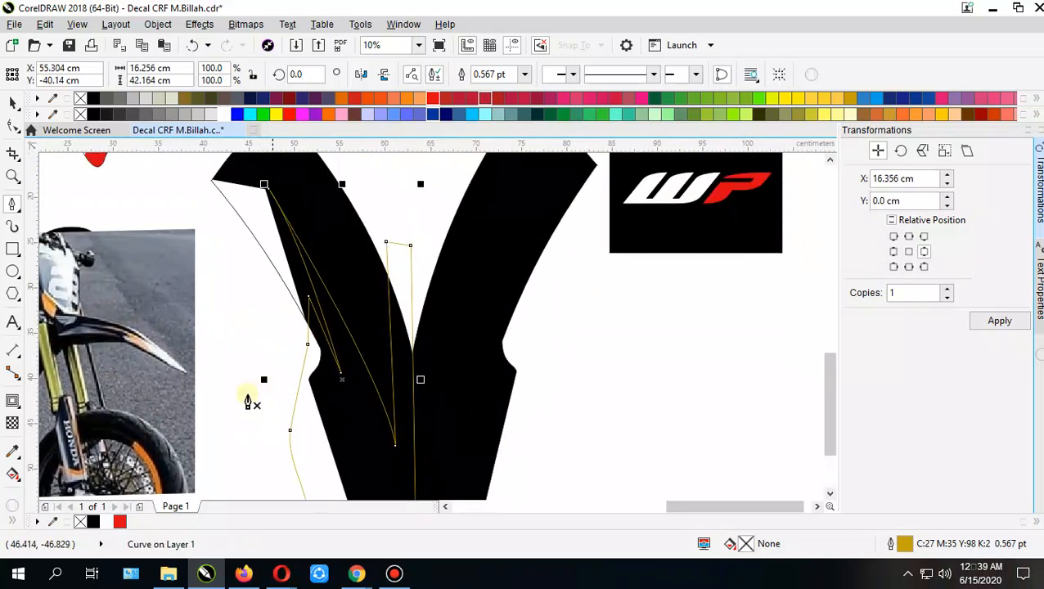
# Step: Fill the closed shape with the document's red and set its outline to None
pyautogui.click(120, 521)
pyautogui.click(524, 75)
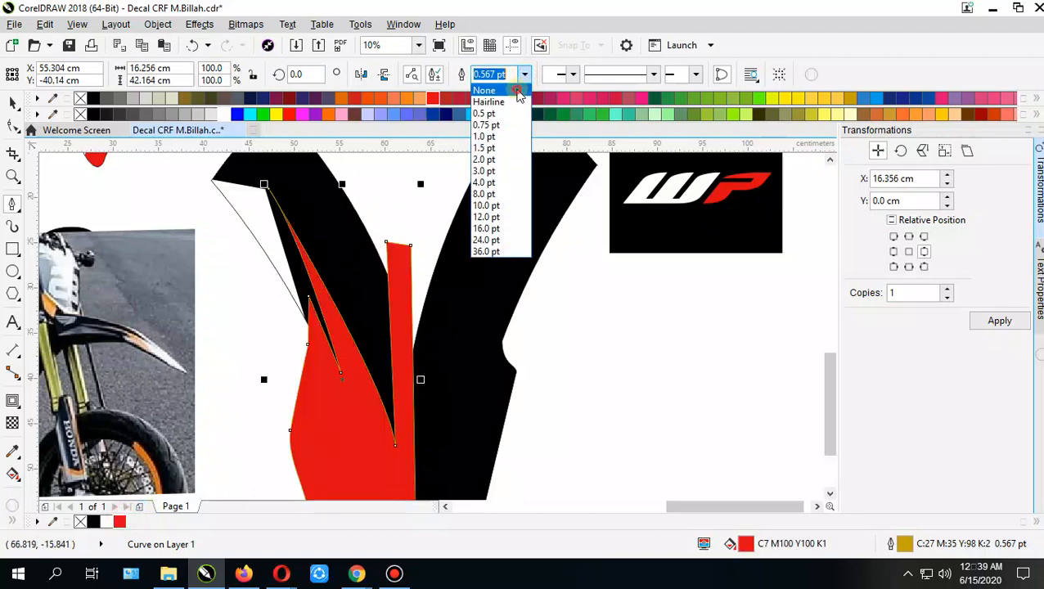
pyautogui.click(486, 87)
pyautogui.click(10, 103)
# Step: Duplicate the red shape onto the V-shaped template's right half and mirror the copy horizontally
pyautogui.click(263, 312)
pyautogui.moveTo(262, 305); pyautogui.dragTo(219, 215)
pyautogui.moveTo(301, 317); pyautogui.dragTo(438, 324)
pyautogui.rightClick(438, 324)
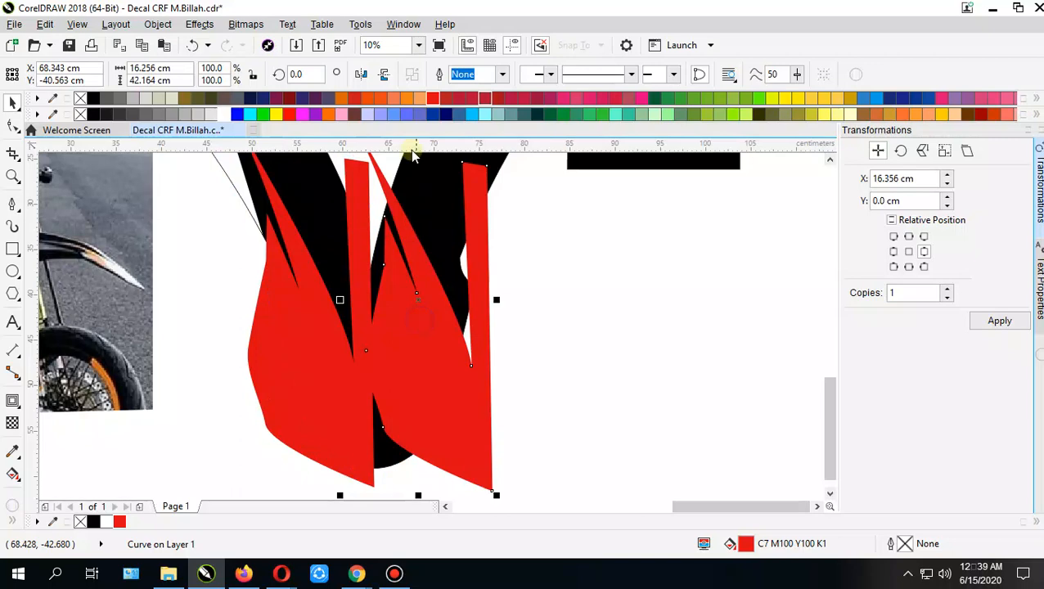
pyautogui.click(361, 75)
# Step: Move the mirrored red copy so that its lower tip meets the original's tip at the V's centre line
pyautogui.scroll(6, 418, 325)
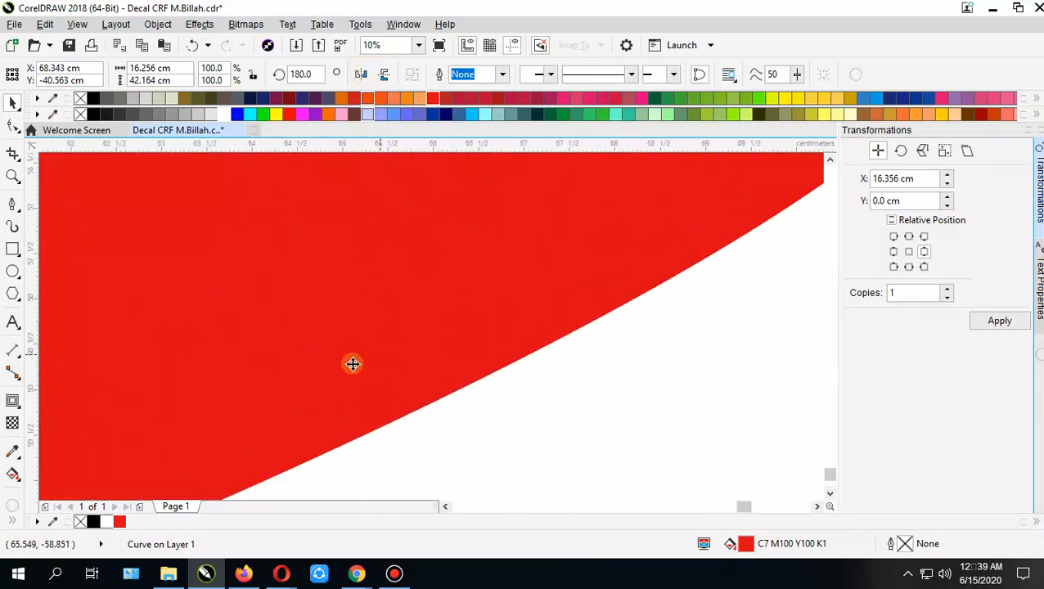
pyautogui.moveTo(361, 328); pyautogui.dragTo(445, 323)
pyautogui.scroll(-1, 445, 319)
pyautogui.scroll(-4, 445, 319)
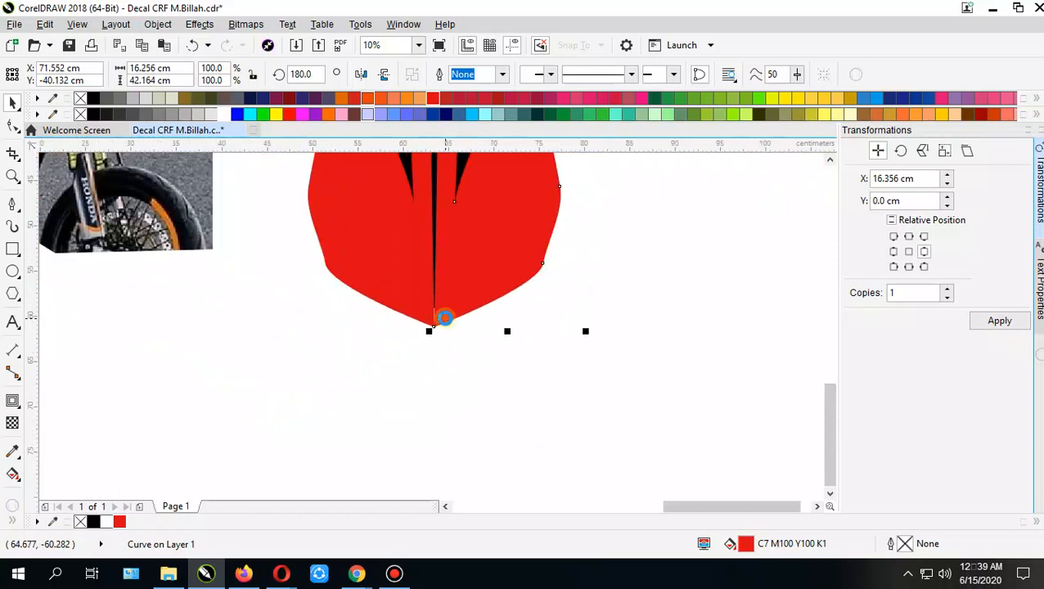
pyautogui.scroll(1, 434, 360)
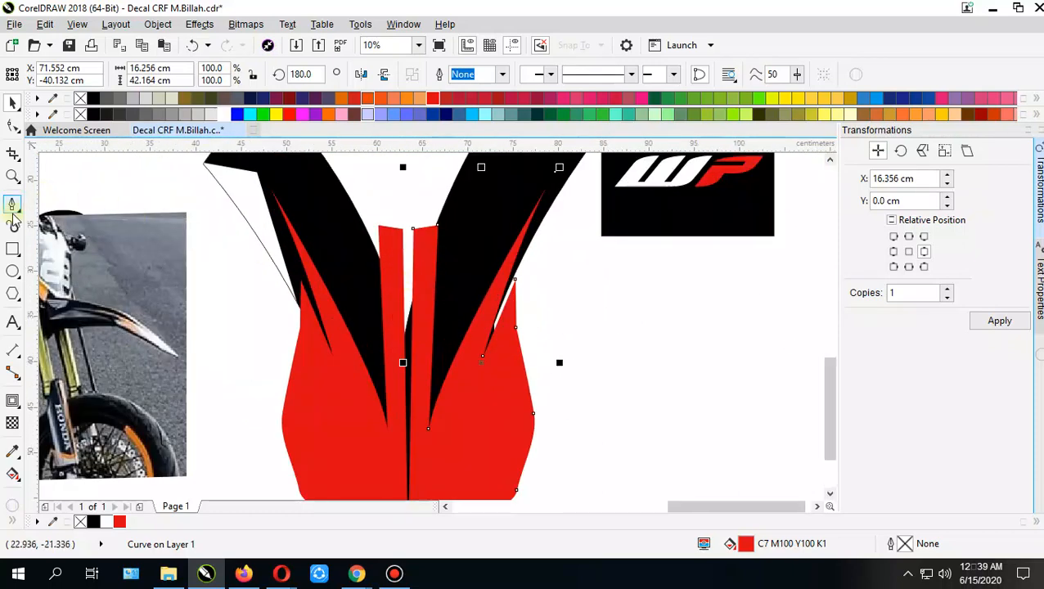
# Step: Rotate the mirrored red copy slightly about the shared lower tip to close the gap along the centre line
pyautogui.moveTo(426, 278); pyautogui.dragTo(389, 272)
pyautogui.press('space')
pyautogui.click(387, 260)
pyautogui.moveTo(398, 361); pyautogui.dragTo(401, 314)
pyautogui.moveTo(444, 220); pyautogui.dragTo(366, 387)
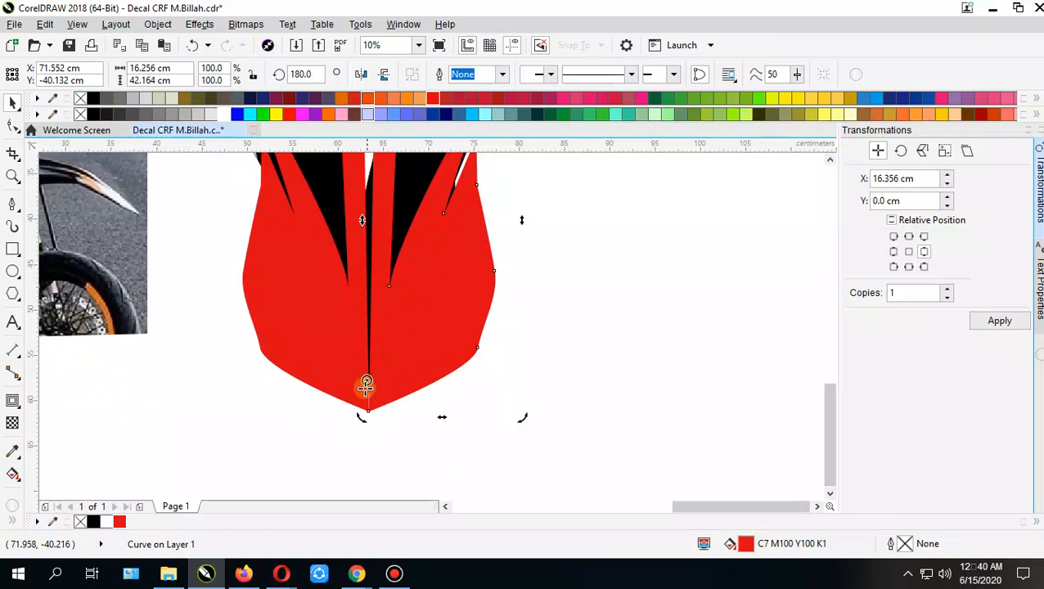
pyautogui.moveTo(407, 325); pyautogui.dragTo(359, 450)
pyautogui.moveTo(392, 370); pyautogui.dragTo(384, 416)
pyautogui.moveTo(460, 187); pyautogui.dragTo(452, 177)
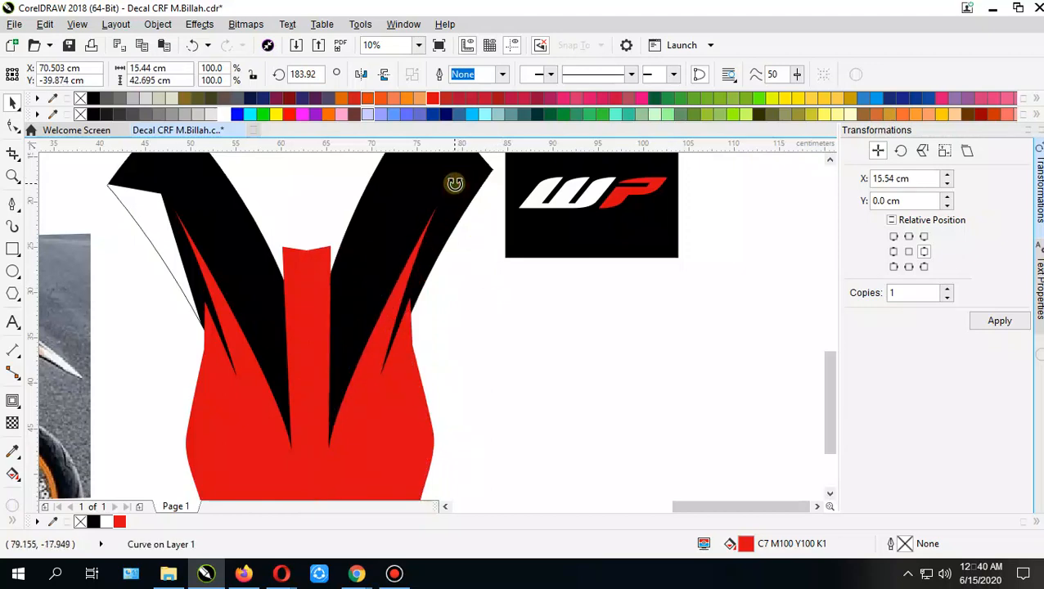
pyautogui.moveTo(455, 183); pyautogui.dragTo(450, 176)
# Step: Weld the two red halves into a single shape
pyautogui.click(503, 308)
pyautogui.scroll(-1, 503, 307)
pyautogui.scroll(1, 439, 357)
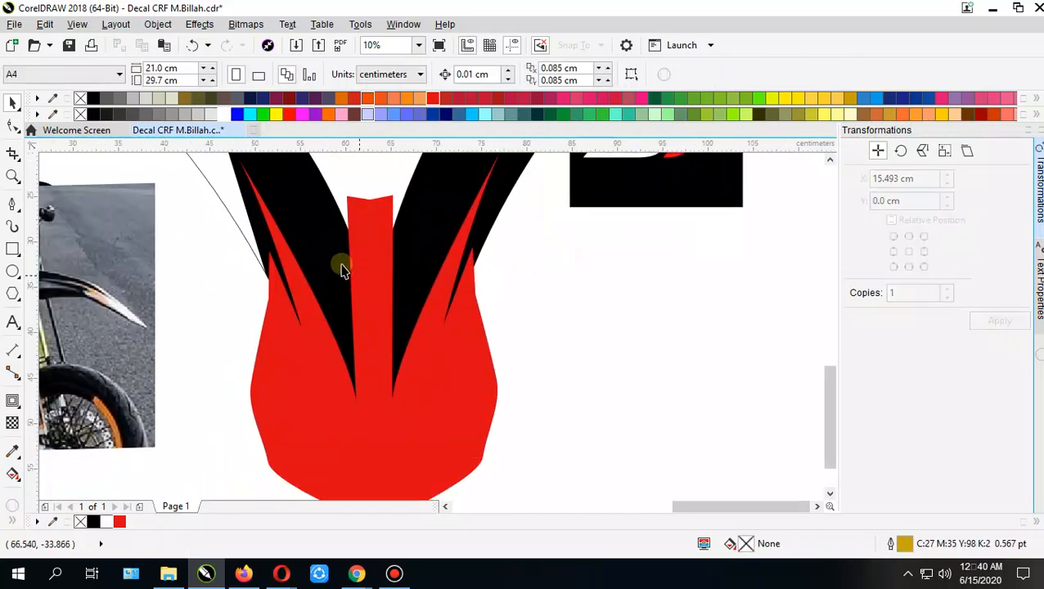
pyautogui.click(368, 215)
pyautogui.keyDown('shift'); pyautogui.click(352, 209); pyautogui.keyUp('shift')
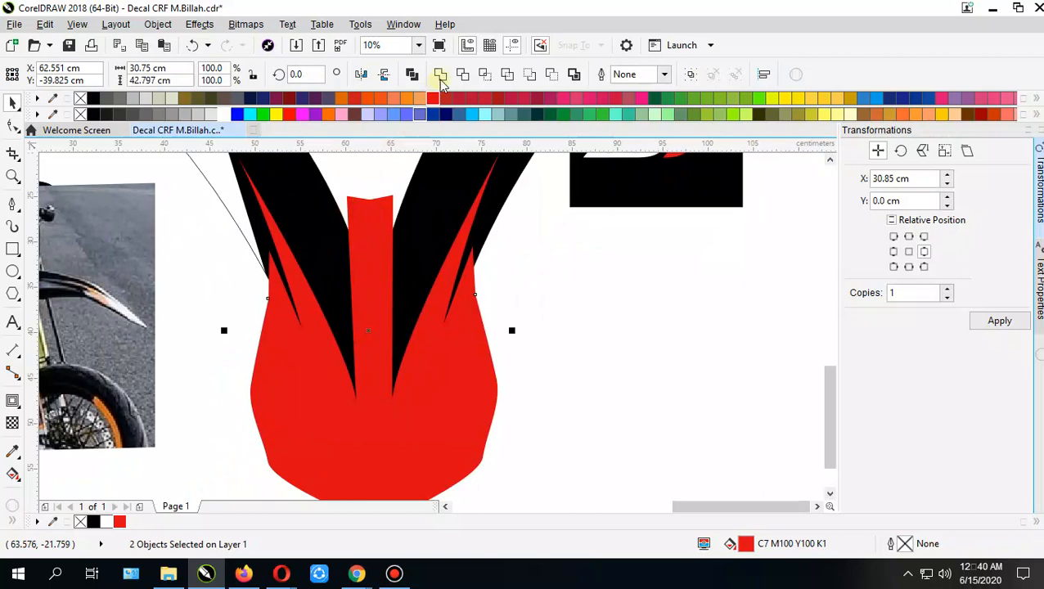
# Step: Place the welded red shape inside the V-shaped template as PowerClip contents
pyautogui.rightClick(382, 230)
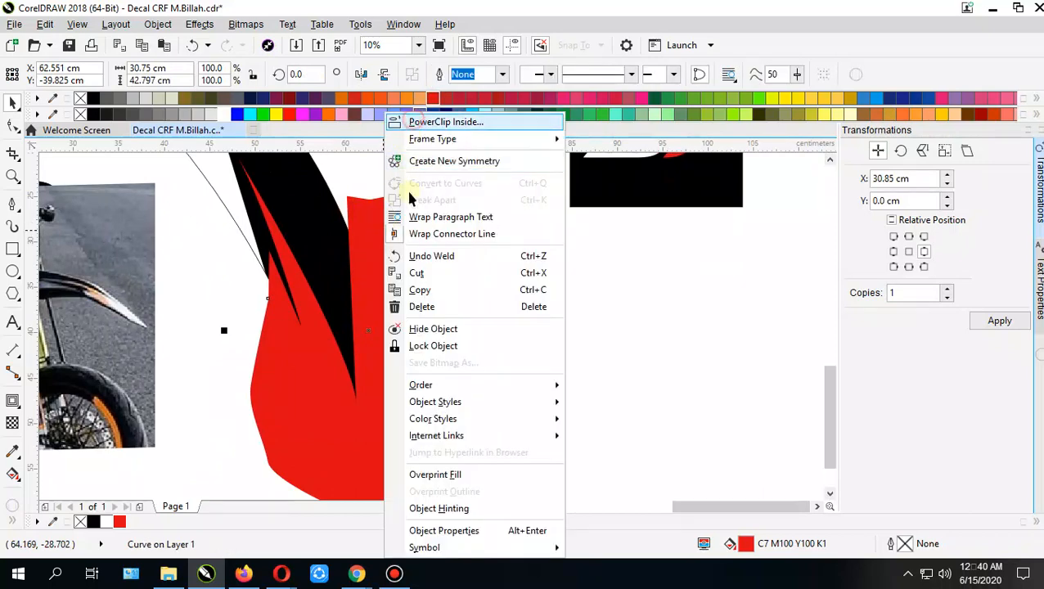
pyautogui.click(420, 253)
pyautogui.click(421, 216)
pyautogui.click(514, 293)
pyautogui.scroll(-1, 515, 293)
pyautogui.scroll(1, 466, 156)
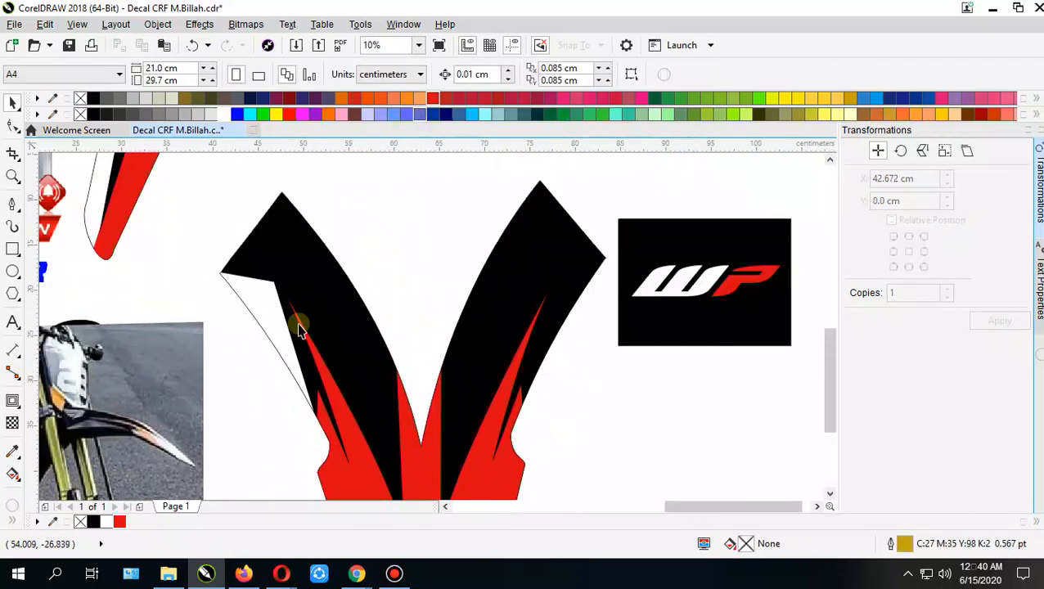
# Step: Open the V-shaped template's PowerClip contents and copy the white three-cornered shape back onto the page outside the clip
pyautogui.click(286, 306)
pyautogui.moveTo(347, 382); pyautogui.dragTo(326, 324)
pyautogui.rightClick(287, 251)
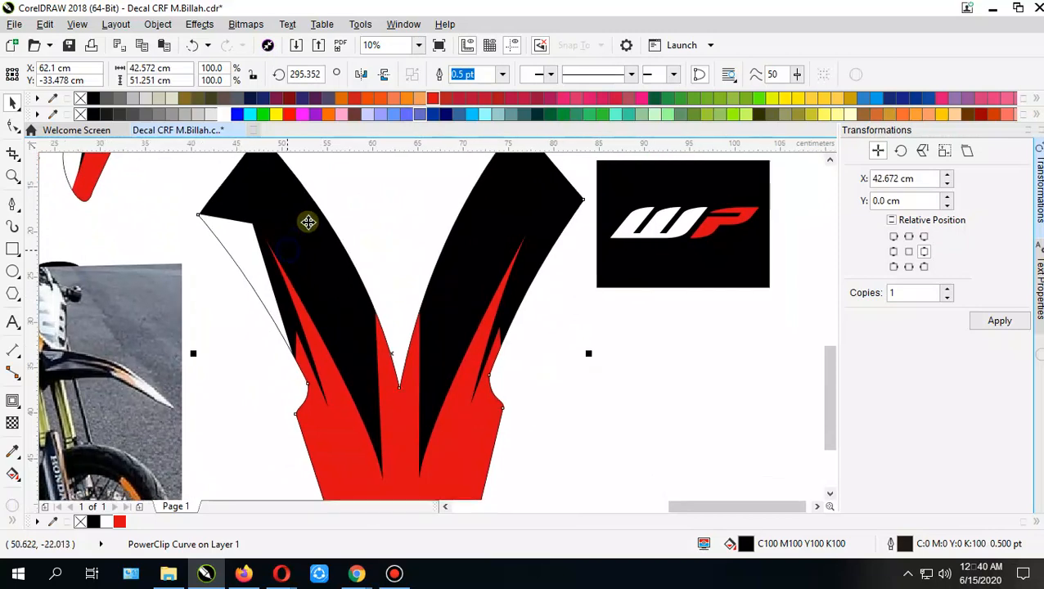
pyautogui.click(337, 133)
pyautogui.click(244, 242)
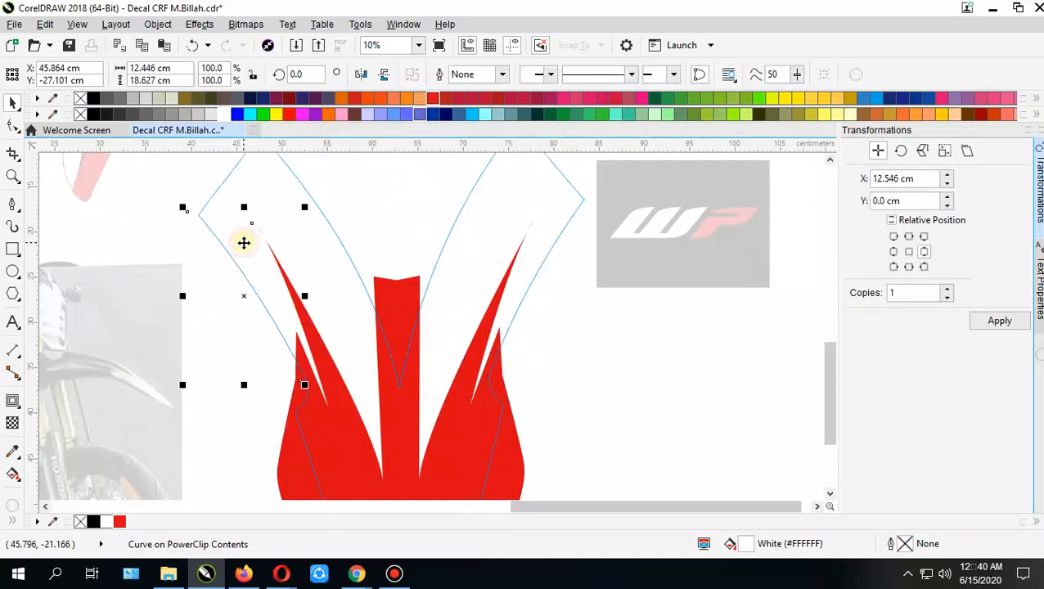
pyautogui.scroll(-3, 575, 347)
pyautogui.click(580, 331)
pyautogui.click(391, 461)
pyautogui.click(624, 272)
pyautogui.moveTo(629, 247); pyautogui.dragTo(595, 445)
# Step: Position the white copy over the outer edge of the template's right arm and mirror it horizontally
pyautogui.click(191, 321)
pyautogui.moveTo(191, 322); pyautogui.dragTo(522, 296)
pyautogui.click(363, 74)
pyautogui.scroll(-2, 524, 333)
pyautogui.click(534, 400)
pyautogui.scroll(2, 497, 270)
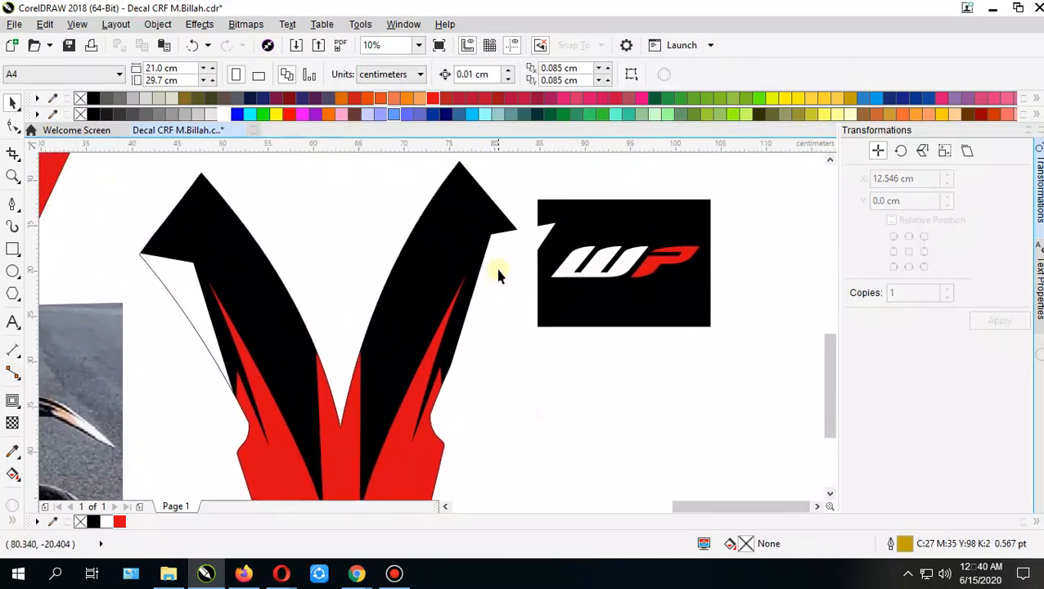
# Step: Rotate the mirrored white shape to about 186.6° and shift it against the right arm's outer edge
pyautogui.click(490, 249)
pyautogui.click(491, 265)
pyautogui.click(521, 349)
pyautogui.click(490, 253)
pyautogui.click(490, 253)
pyautogui.moveTo(490, 254); pyautogui.dragTo(469, 246)
pyautogui.click(491, 219)
pyautogui.moveTo(539, 190); pyautogui.dragTo(527, 183)
pyautogui.moveTo(483, 245); pyautogui.dragTo(475, 242)
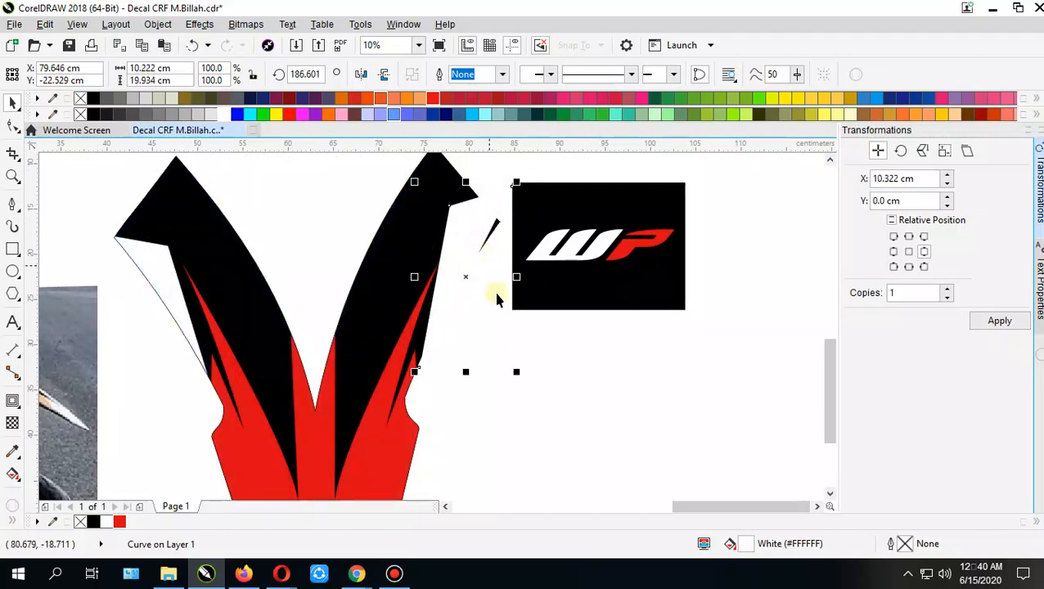
# Step: Adjust the white shape's rotation to about 184.2° and realign it with the right arm's outer edge
pyautogui.click(495, 203)
pyautogui.moveTo(516, 182); pyautogui.dragTo(520, 189)
pyautogui.moveTo(490, 229); pyautogui.dragTo(492, 235)
pyautogui.moveTo(459, 435); pyautogui.dragTo(488, 254)
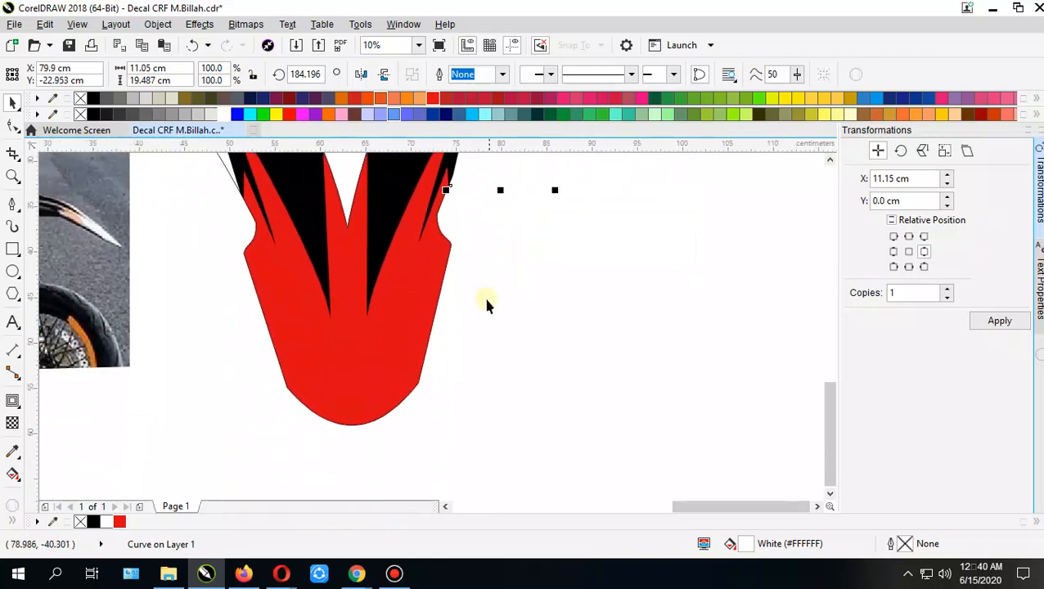
# Step: Reselect the white shape and nudge it slightly upward along the right arm's outer edge
pyautogui.moveTo(486, 300); pyautogui.dragTo(517, 381)
pyautogui.click(532, 341)
pyautogui.click(448, 357)
pyautogui.click(521, 397)
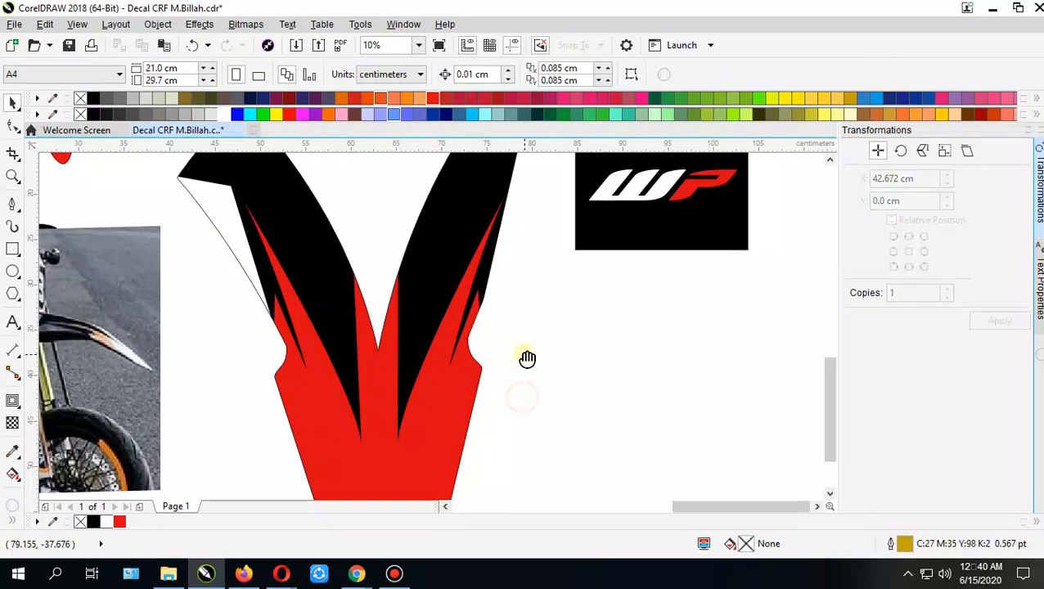
pyautogui.moveTo(528, 204); pyautogui.dragTo(519, 252)
pyautogui.click(519, 246)
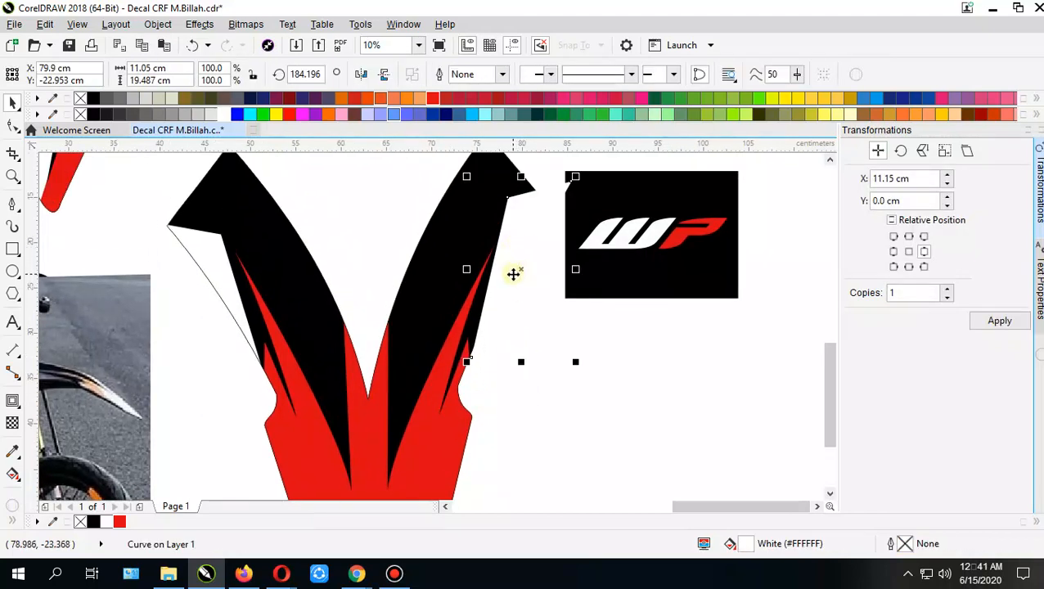
pyautogui.scroll(2, 499, 327)
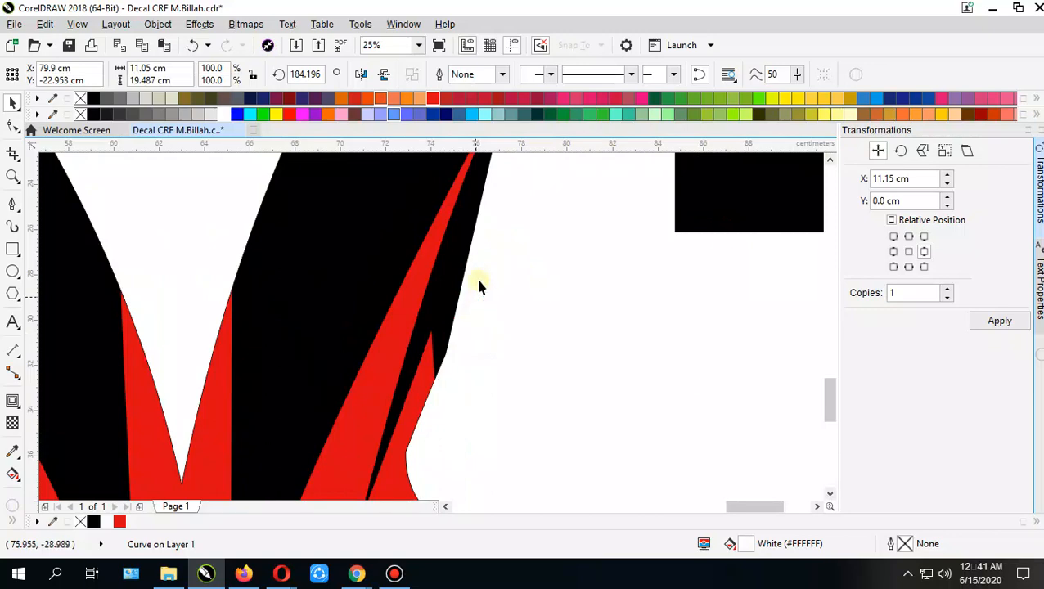
pyautogui.moveTo(475, 282); pyautogui.dragTo(478, 272)
pyautogui.scroll(-2, 477, 272)
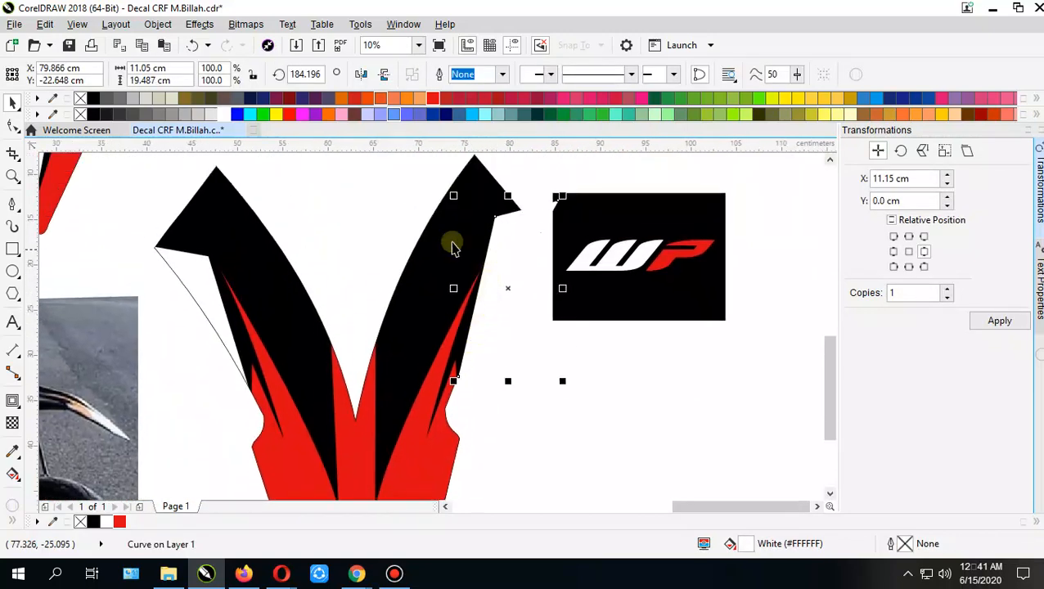
# Step: Move the white shape's inner corner node farther into the right arm with the Shape tool
pyautogui.click(12, 122)
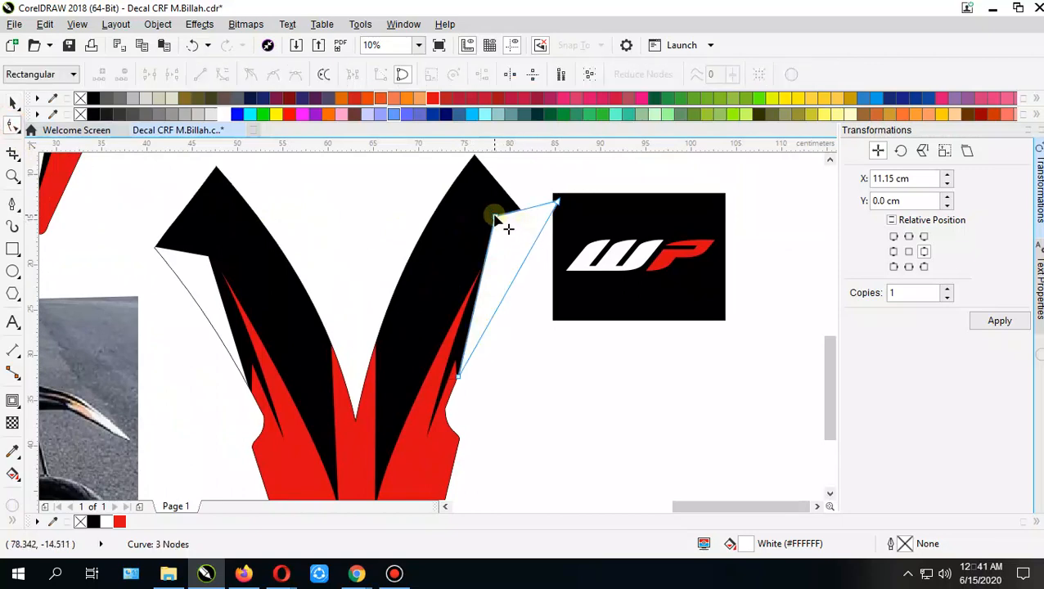
pyautogui.moveTo(494, 217); pyautogui.dragTo(480, 223)
pyautogui.moveTo(483, 319); pyautogui.dragTo(495, 300)
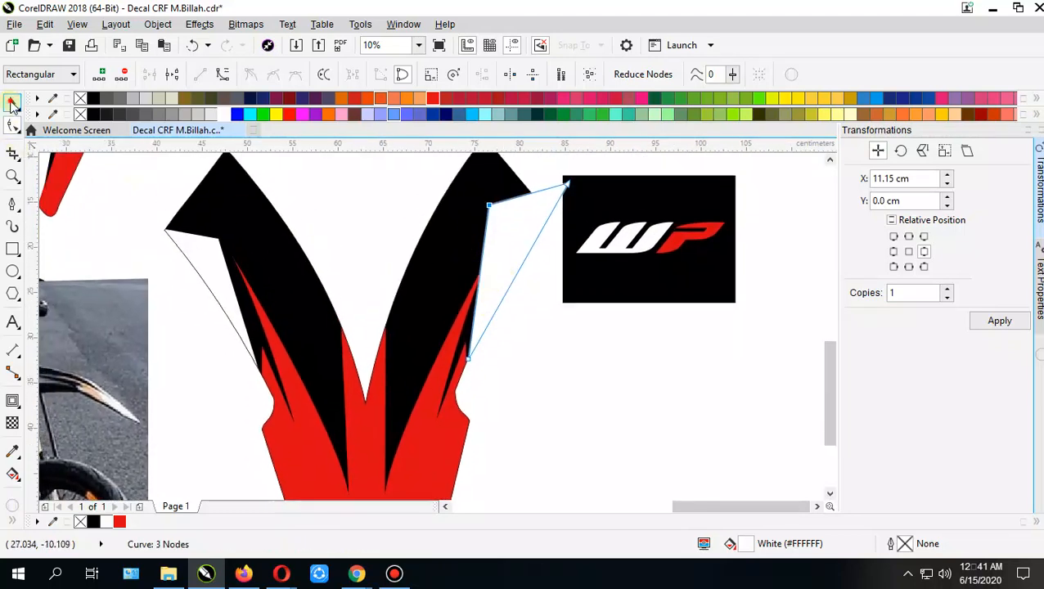
# Step: Try placing the reshaped white piece inside the V-shaped template as PowerClip contents
pyautogui.click(13, 103)
pyautogui.rightClick(515, 219)
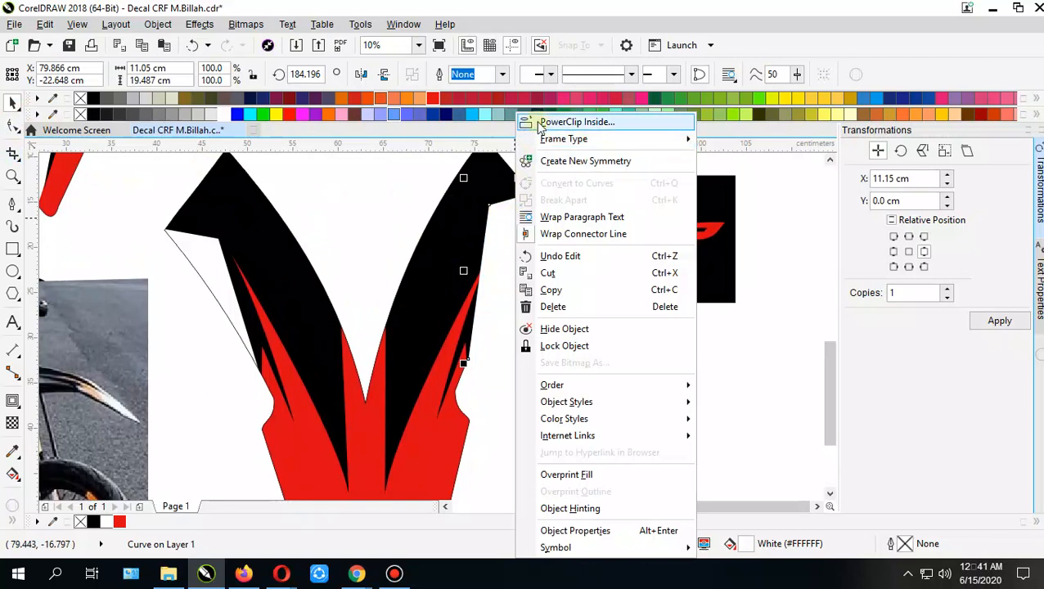
pyautogui.click(539, 122)
pyautogui.click(466, 214)
pyautogui.rightClick(506, 238)
pyautogui.click(369, 211)
# Step: Undo the PowerClip placement together with the white shape's corner edit and last position changes
pyautogui.hotkey('ctrl', 'z')
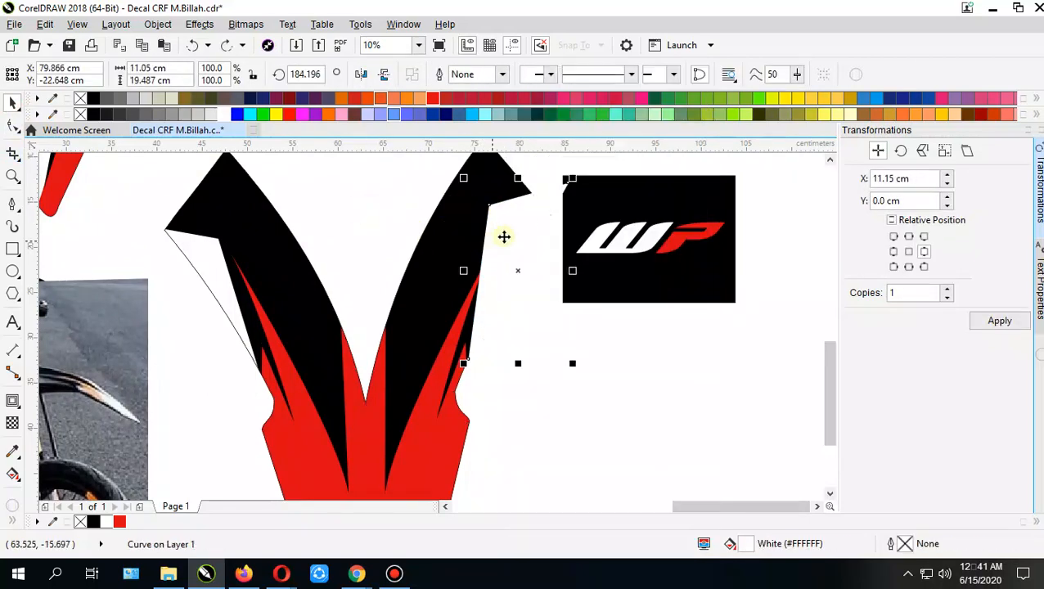
pyautogui.click(534, 212)
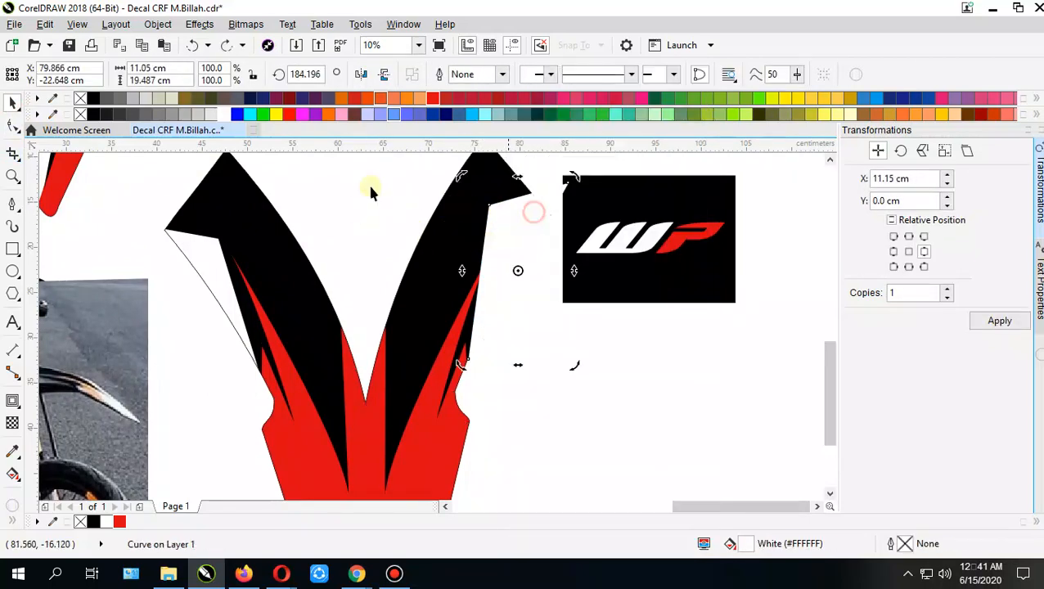
pyautogui.click(11, 125)
pyautogui.click(12, 104)
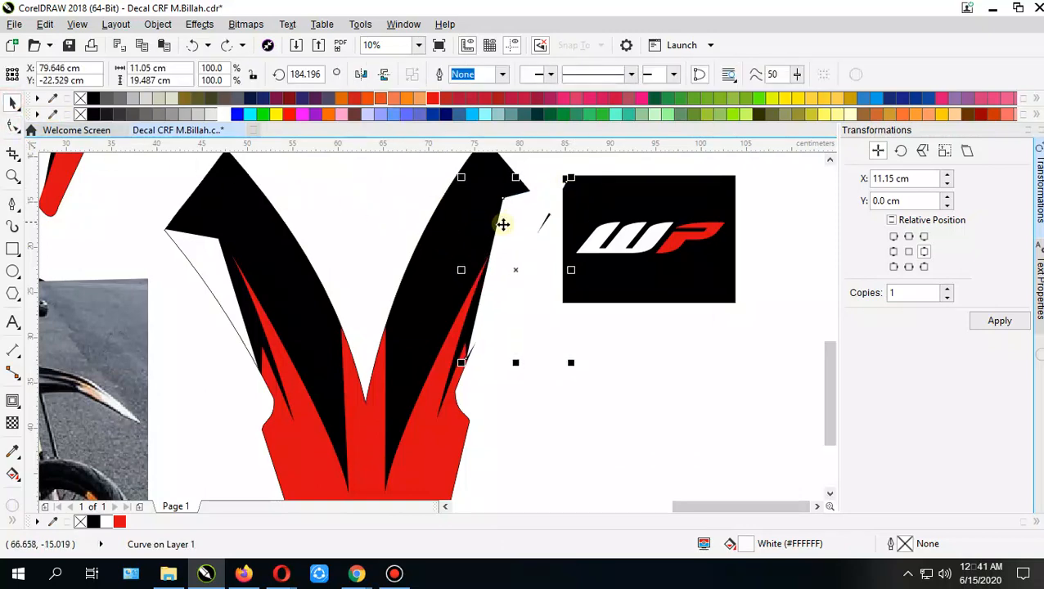
# Step: Move the white shape down along the right arm's outer edge and place it inside the V-shaped template as PowerClip contents
pyautogui.moveTo(513, 225); pyautogui.dragTo(503, 248)
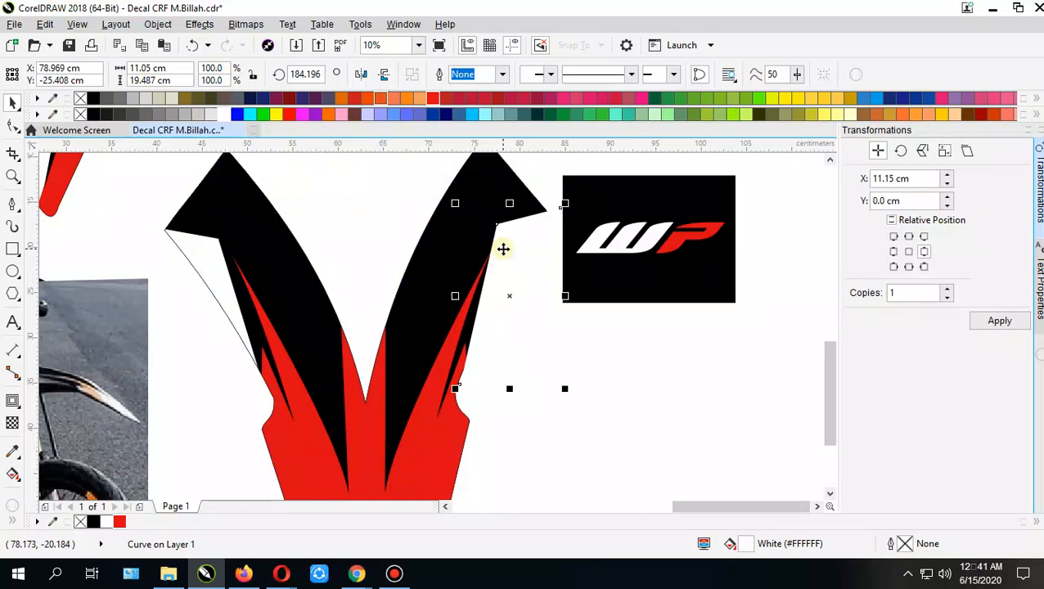
pyautogui.rightClick(503, 248)
pyautogui.click(558, 121)
pyautogui.click(478, 181)
pyautogui.click(354, 199)
# Step: Draw an open Z-shaped line about 44.8 cm long across the black bar with the Pen tool and set its outline to 12.0 pt
pyautogui.moveTo(352, 215); pyautogui.dragTo(573, 288)
pyautogui.scroll(-1, 502, 268)
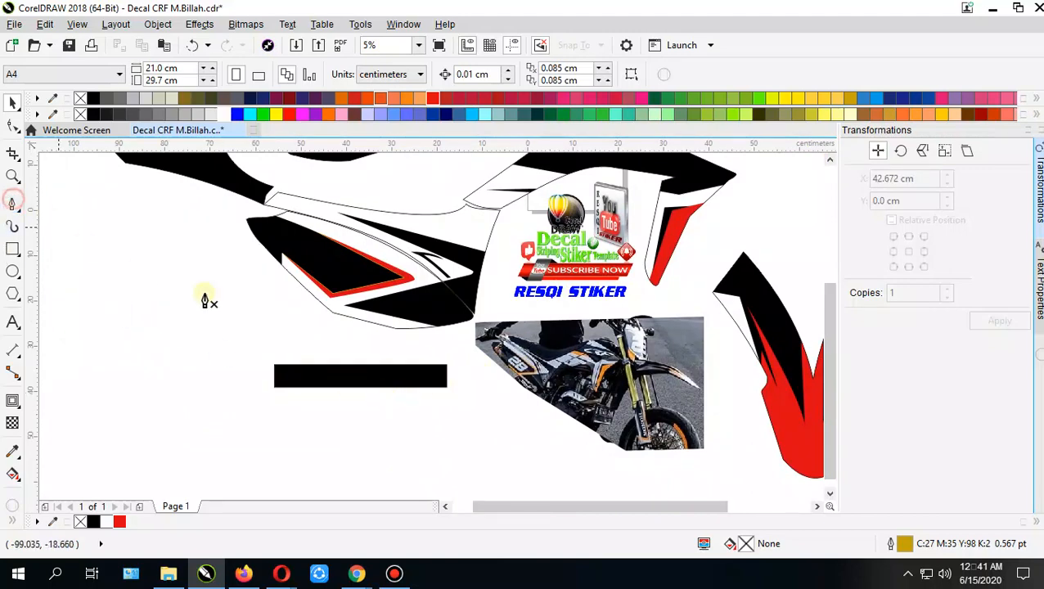
pyautogui.scroll(1, 267, 362)
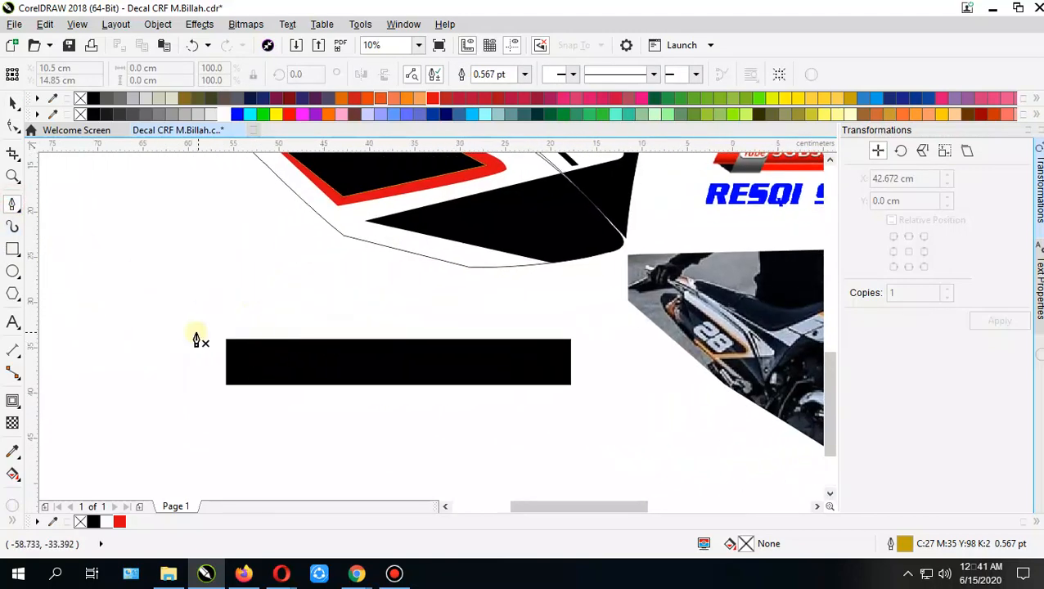
pyautogui.moveTo(245, 350); pyautogui.dragTo(215, 391)
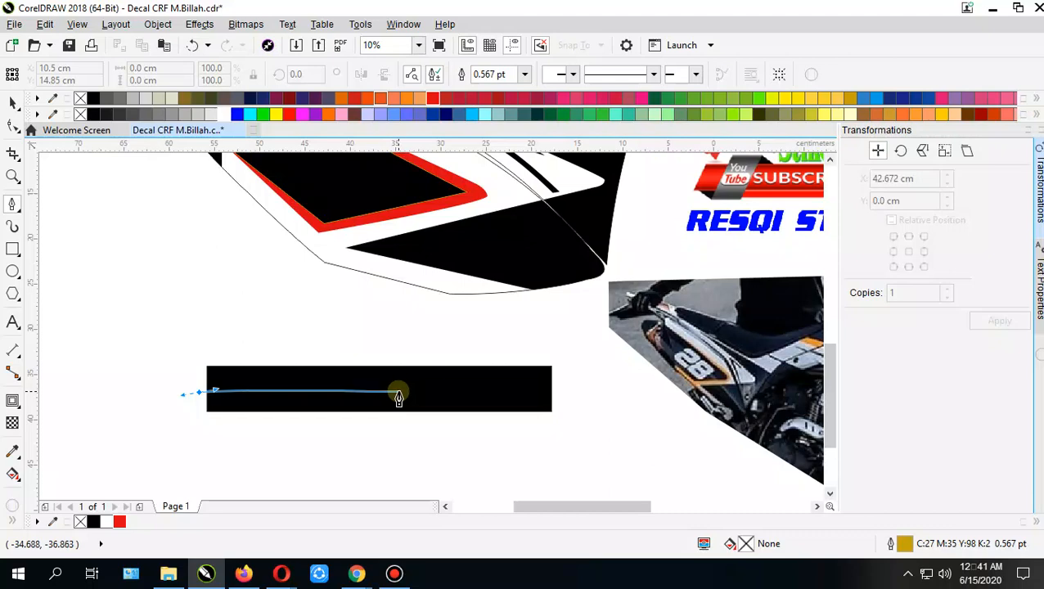
pyautogui.moveTo(399, 397); pyautogui.dragTo(340, 389)
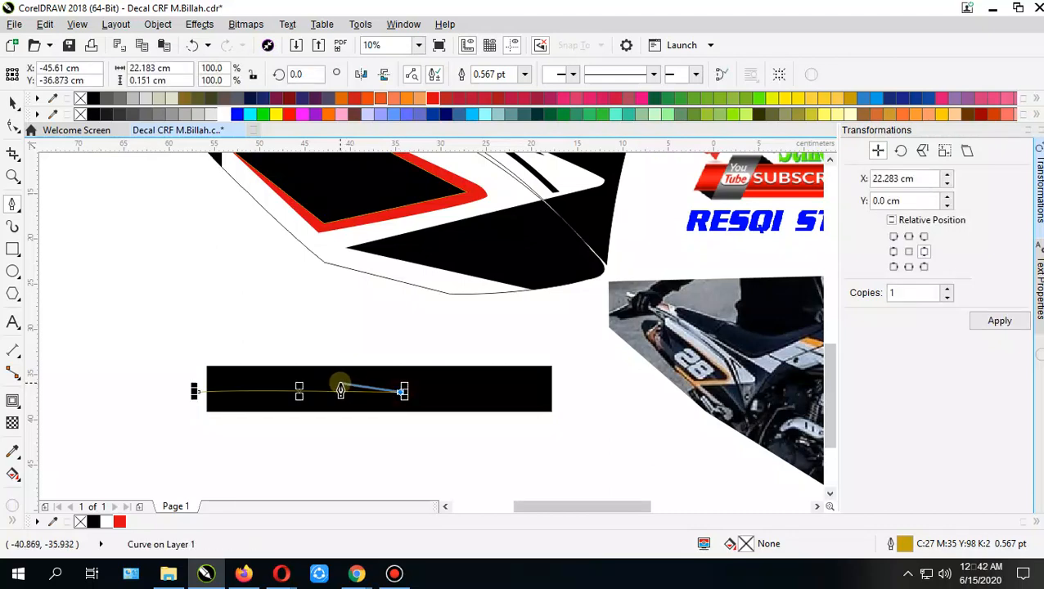
pyautogui.click(340, 383)
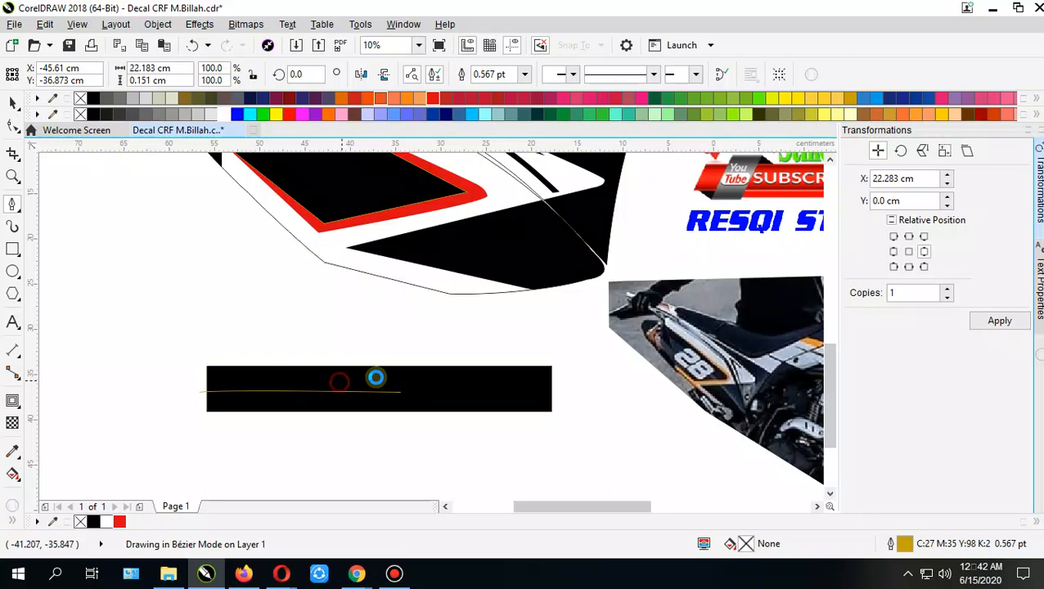
pyautogui.click(606, 393)
pyautogui.moveTo(580, 377); pyautogui.dragTo(606, 391)
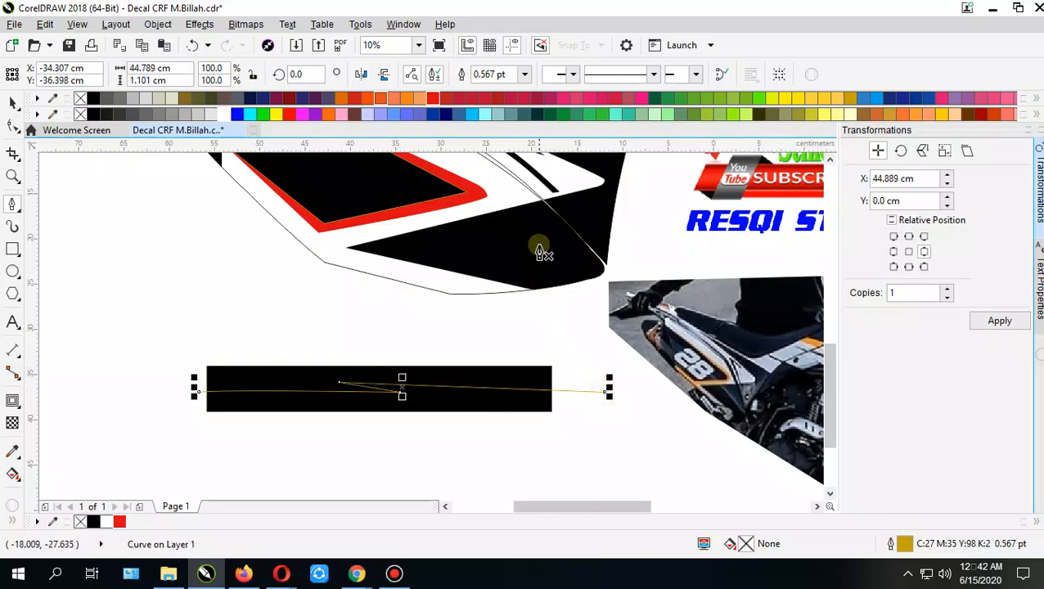
pyautogui.click(524, 74)
pyautogui.click(485, 216)
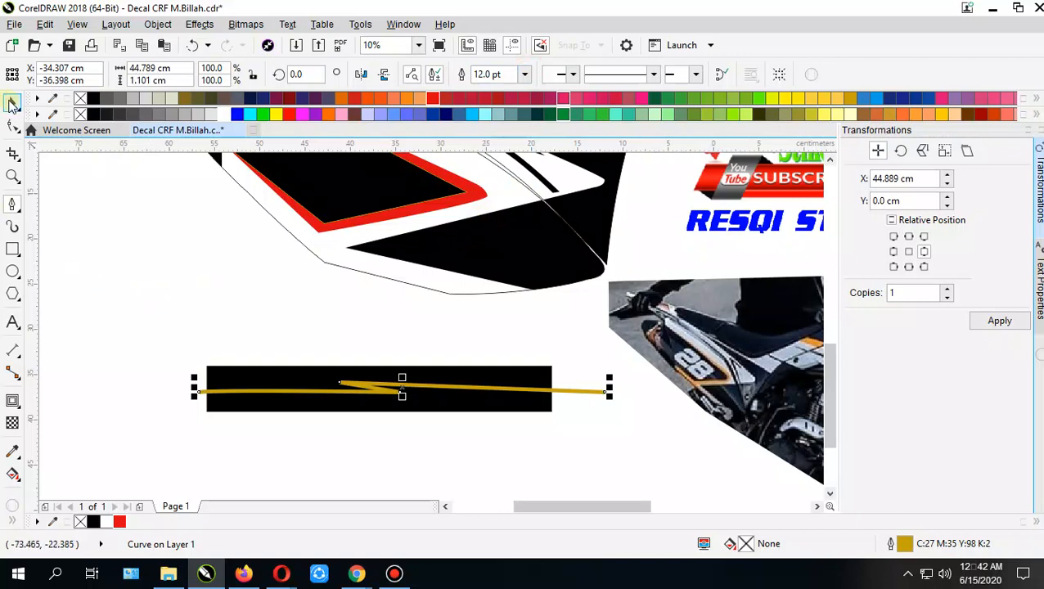
# Step: Convert the Z-shaped line's outline to an object and fill it with red
pyautogui.scroll(2, 304, 351)
pyautogui.moveTo(303, 351); pyautogui.dragTo(296, 241)
pyautogui.scroll(-1, 322, 317)
pyautogui.moveTo(343, 329)
pyautogui.mouseDown()
pyautogui.moveTo(362, 352)
pyautogui.moveTo(356, 330)
pyautogui.mouseUp()
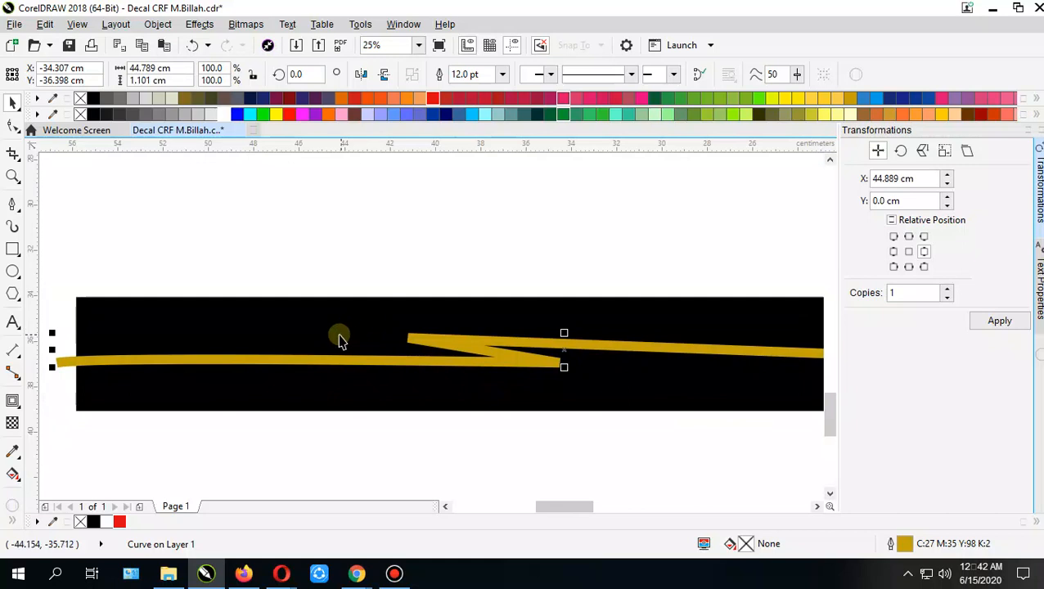
pyautogui.hotkey('ctrl', 'shift', 'q')
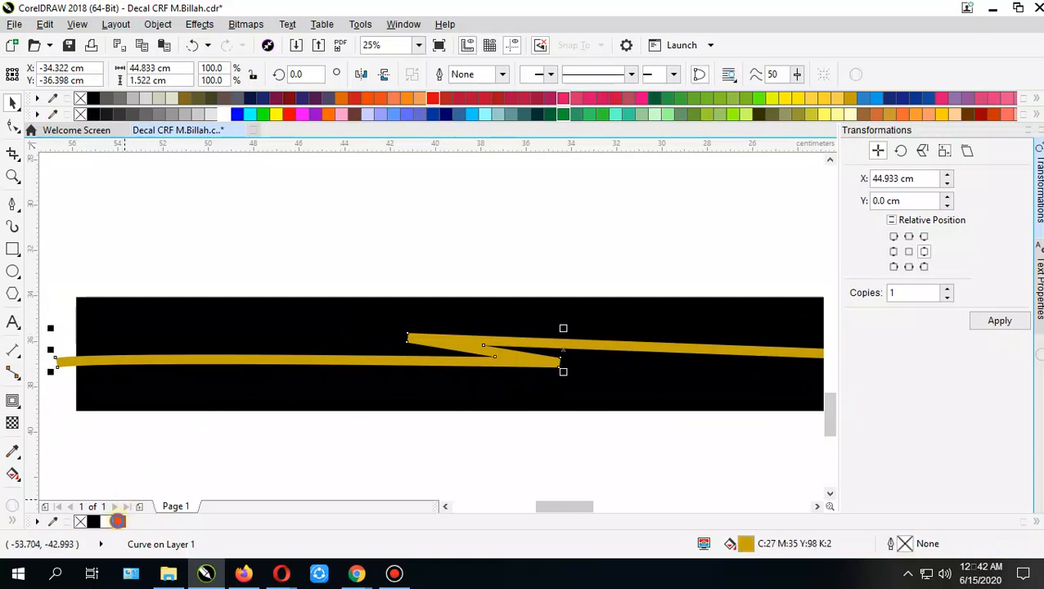
pyautogui.click(119, 523)
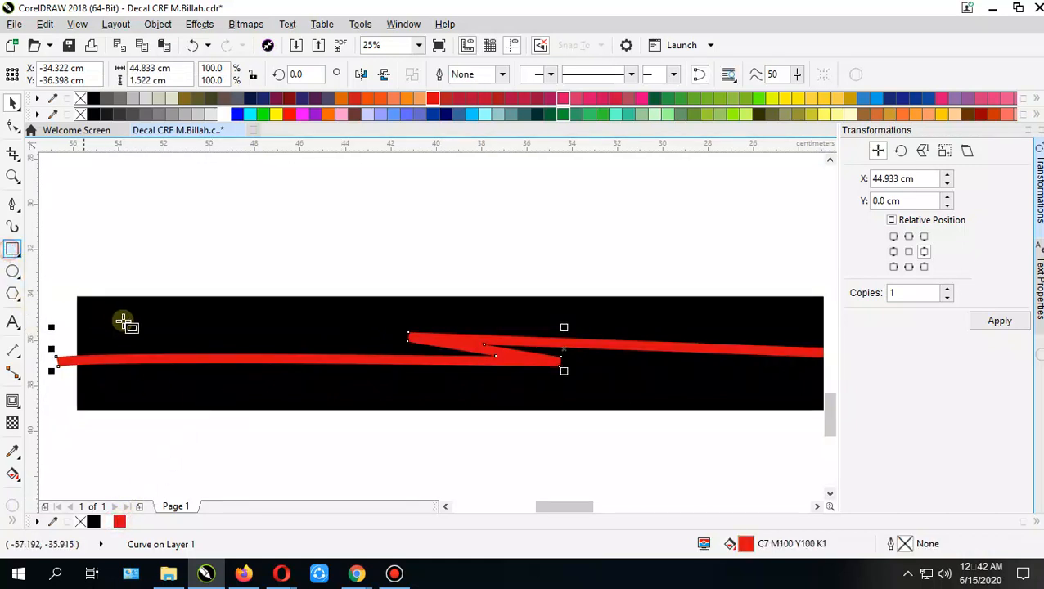
# Step: Draw a rectangle about 40 × 6.1 cm over the black bar's upper part and give it a white fill with no outline
pyautogui.scroll(-2, 118, 322)
pyautogui.moveTo(98, 292); pyautogui.dragTo(461, 345)
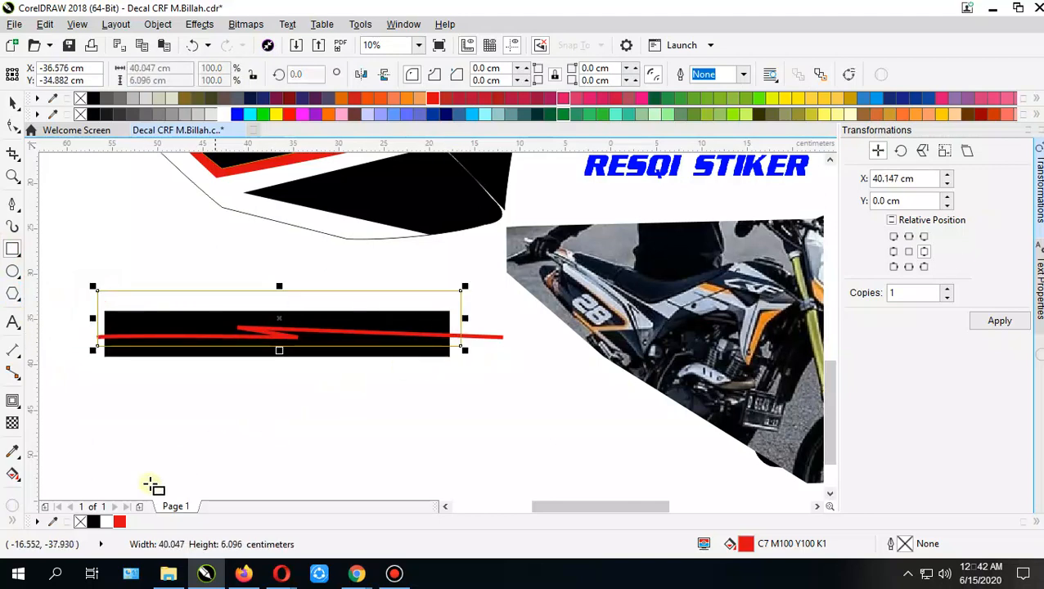
pyautogui.click(106, 522)
pyautogui.click(742, 75)
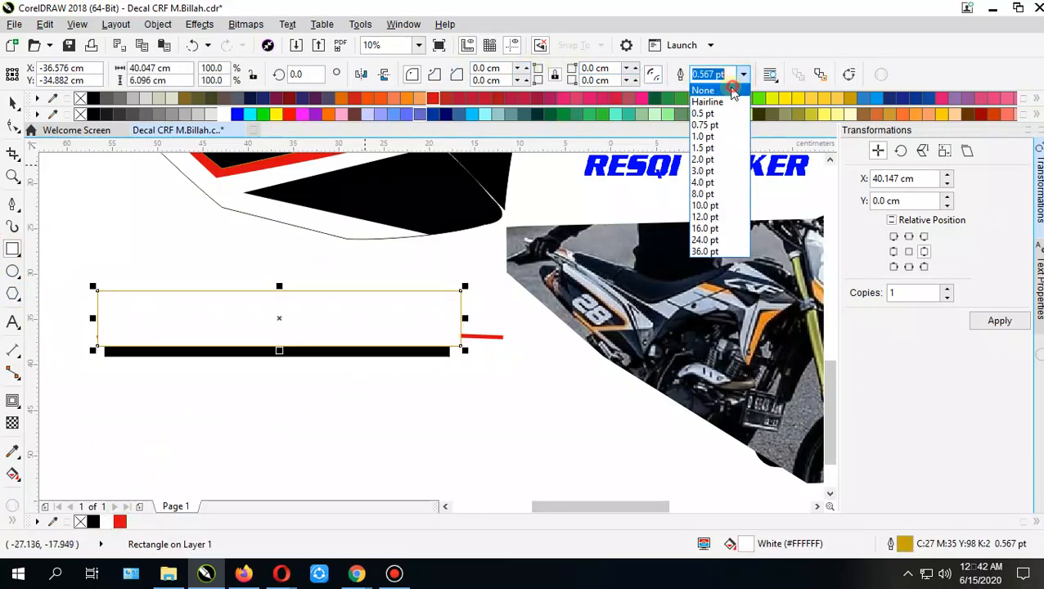
pyautogui.click(706, 87)
# Step: Place the white rectangle inside the black bar as PowerClip contents
pyautogui.scroll(2, 400, 327)
pyautogui.rightClick(409, 214)
pyautogui.click(421, 121)
pyautogui.click(422, 342)
# Step: Place the red Z-shaped stripe inside the black bar as PowerClip contents
pyautogui.moveTo(228, 376); pyautogui.dragTo(492, 366)
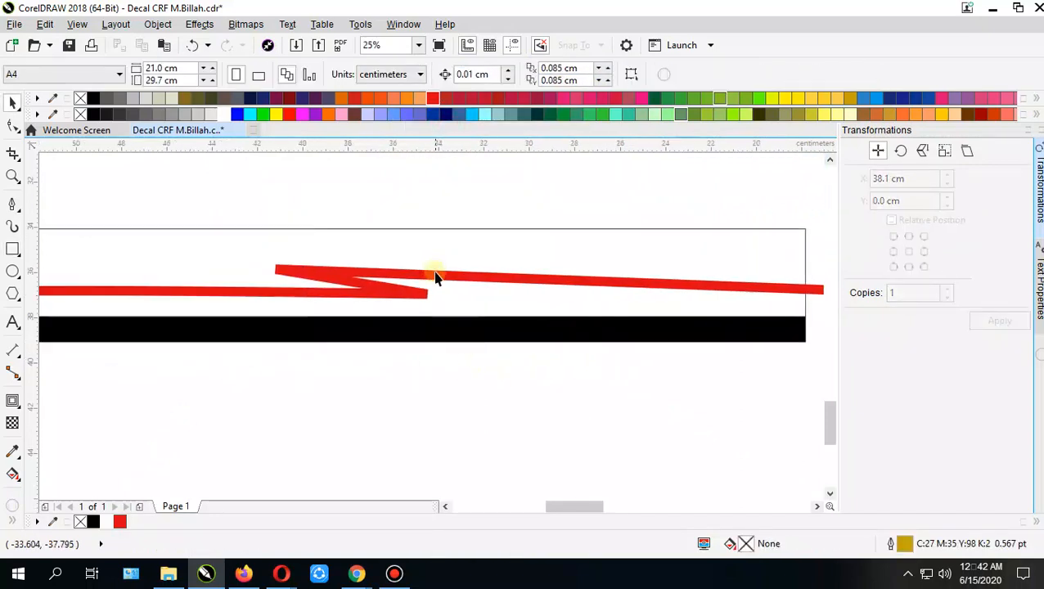
pyautogui.click(423, 280)
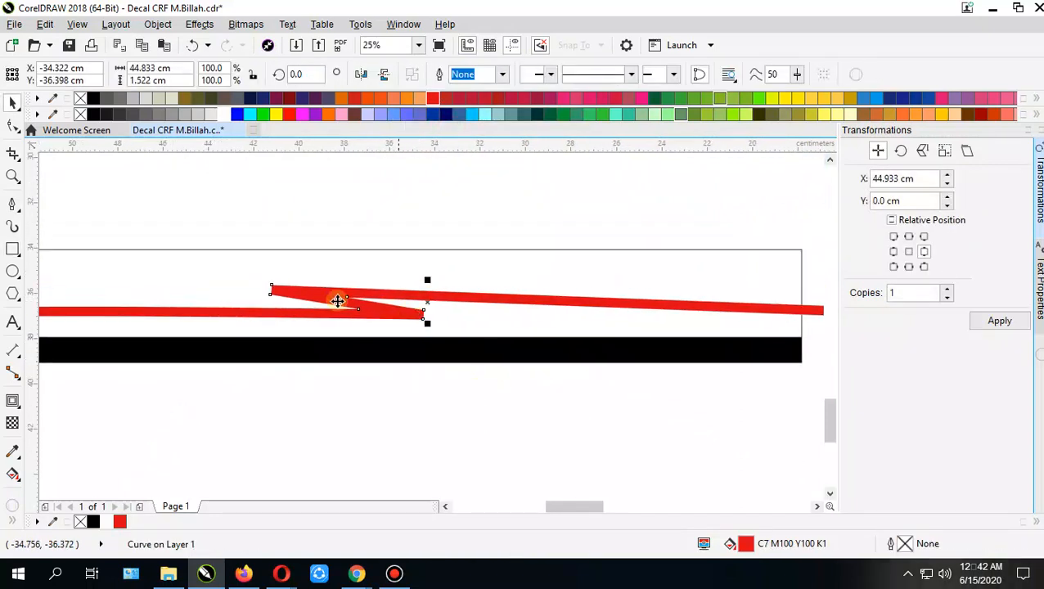
pyautogui.scroll(-2, 360, 319)
pyautogui.moveTo(348, 326); pyautogui.dragTo(319, 330)
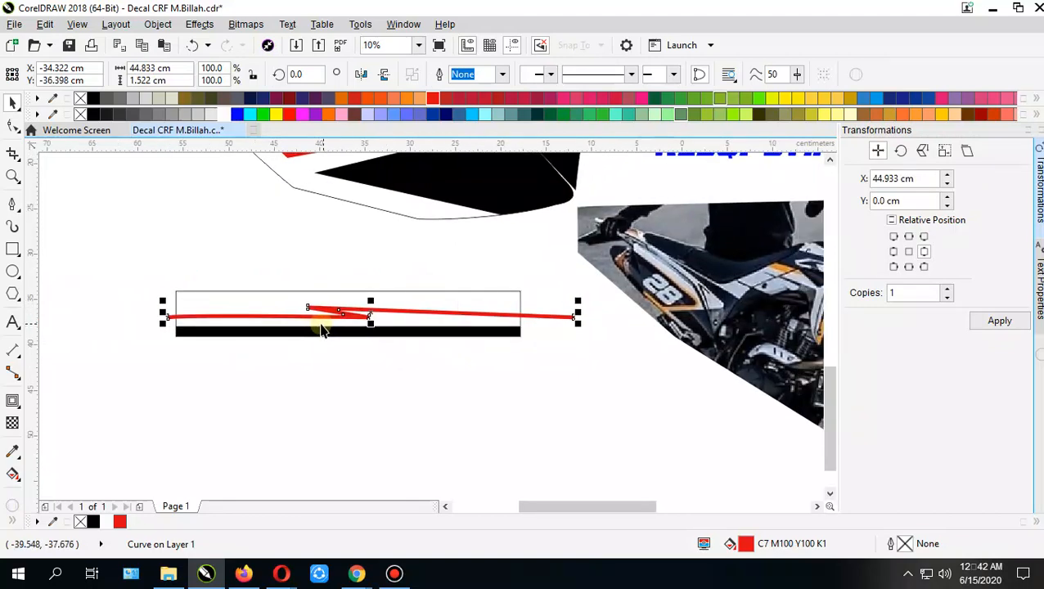
pyautogui.scroll(2, 321, 328)
pyautogui.moveTo(223, 236); pyautogui.dragTo(371, 290)
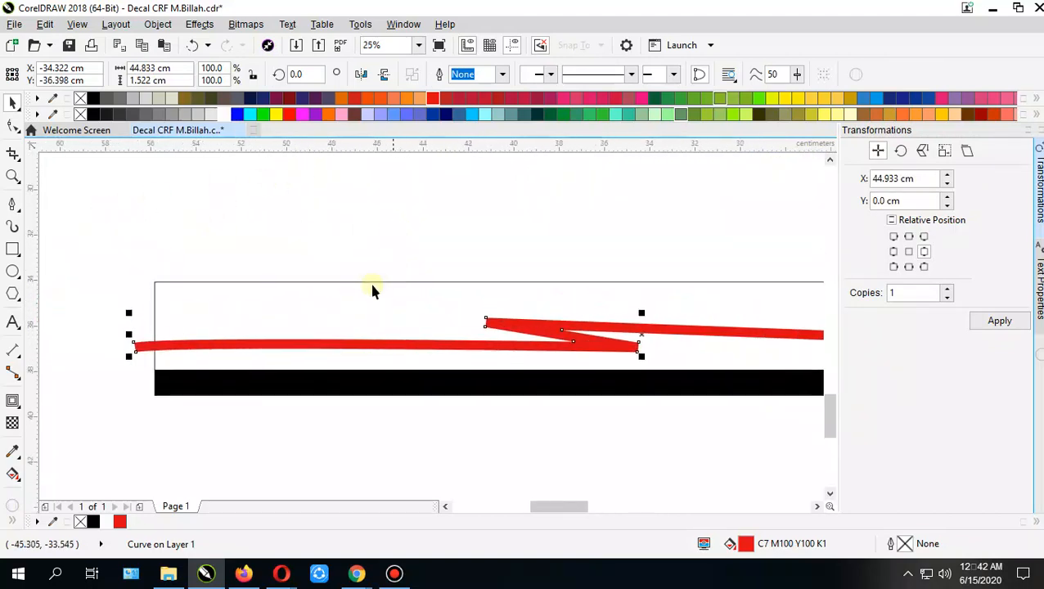
pyautogui.rightClick(579, 338)
pyautogui.click(449, 307)
# Step: Edit the side panel's PowerClip contents, remove the outline from the red angular stripe, and finish editing
pyautogui.scroll(-3, 450, 307)
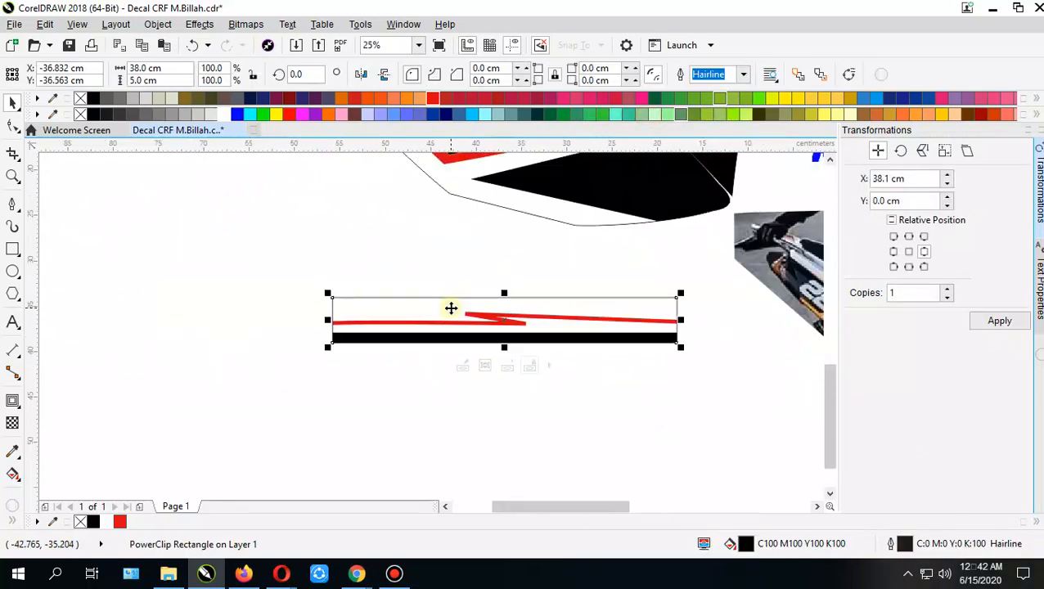
pyautogui.moveTo(459, 284); pyautogui.dragTo(388, 400)
pyautogui.click(335, 368)
pyautogui.moveTo(359, 343); pyautogui.dragTo(361, 411)
pyautogui.click(436, 366)
pyautogui.rightClick(436, 366)
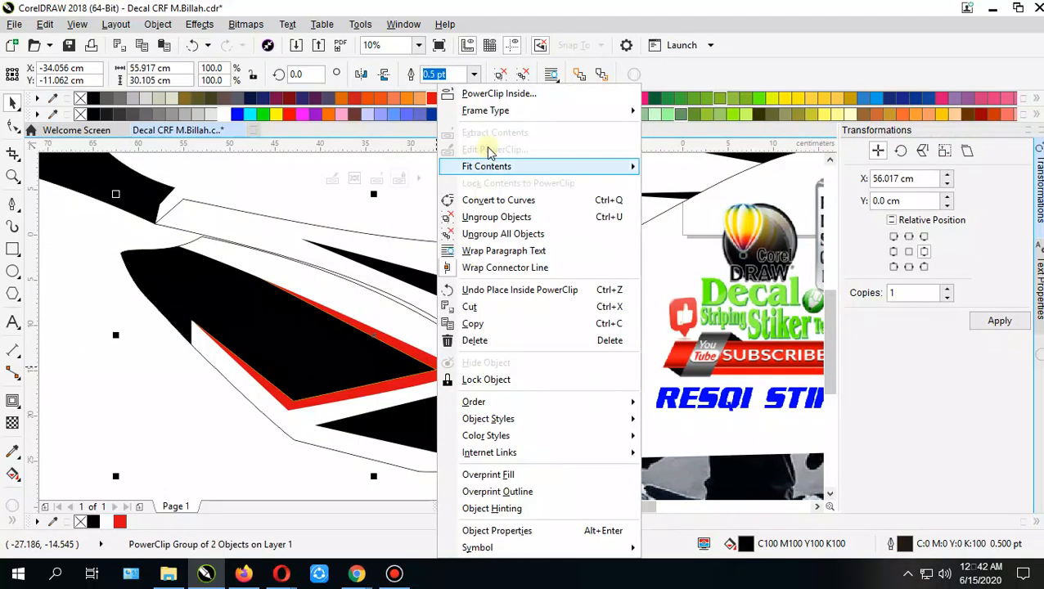
pyautogui.click(483, 149)
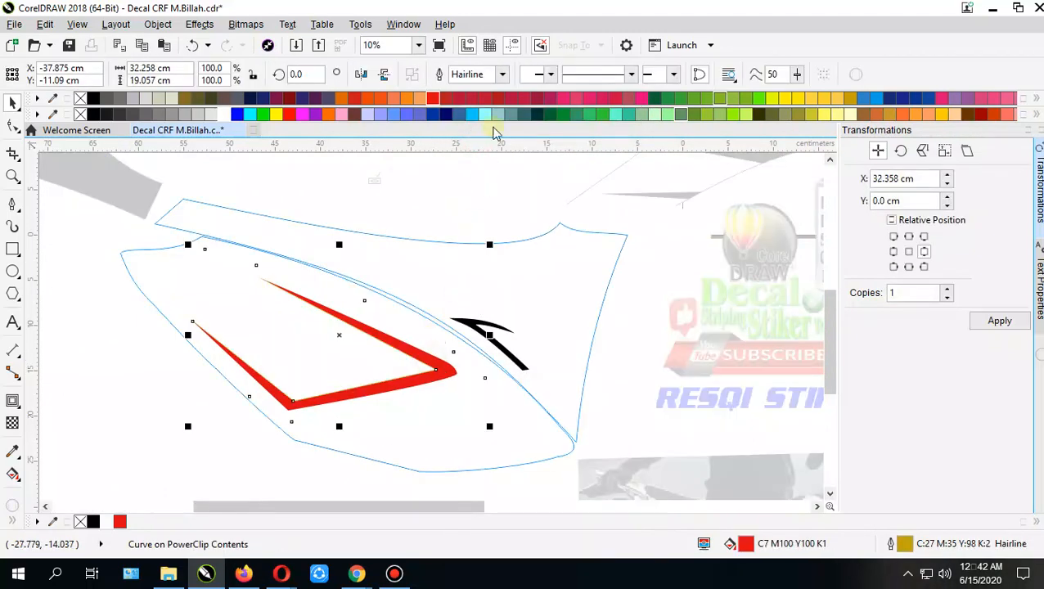
pyautogui.click(502, 76)
pyautogui.click(482, 89)
pyautogui.click(110, 413)
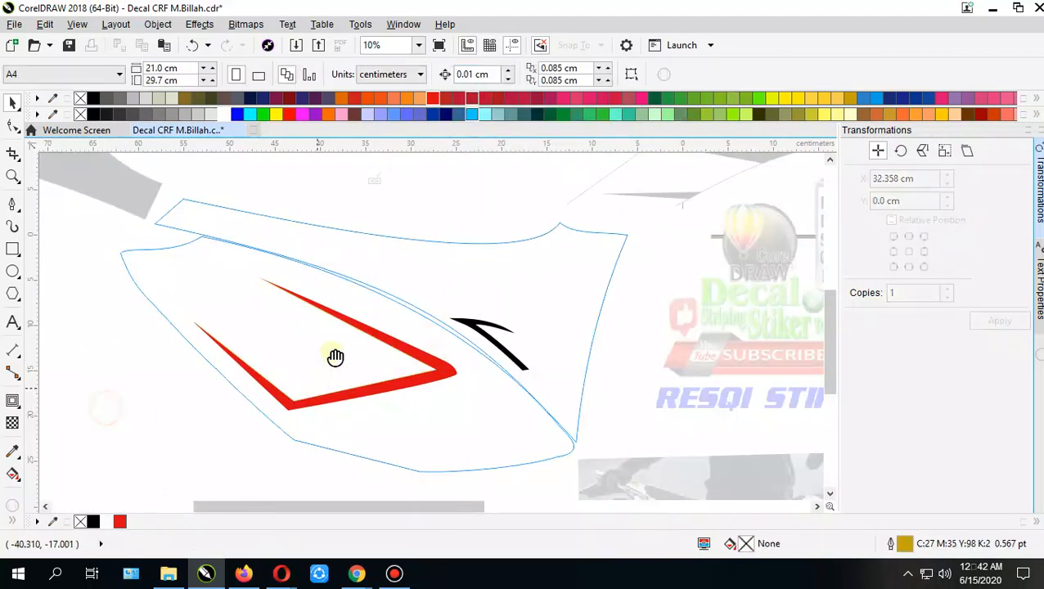
pyautogui.moveTo(326, 380); pyautogui.dragTo(364, 287)
pyautogui.click(414, 406)
pyautogui.click(165, 358)
# Step: Move the reference photo off the black bottle-shaped template, up and left onto the side panel
pyautogui.moveTo(670, 397); pyautogui.dragTo(349, 229)
pyautogui.scroll(-1, 527, 330)
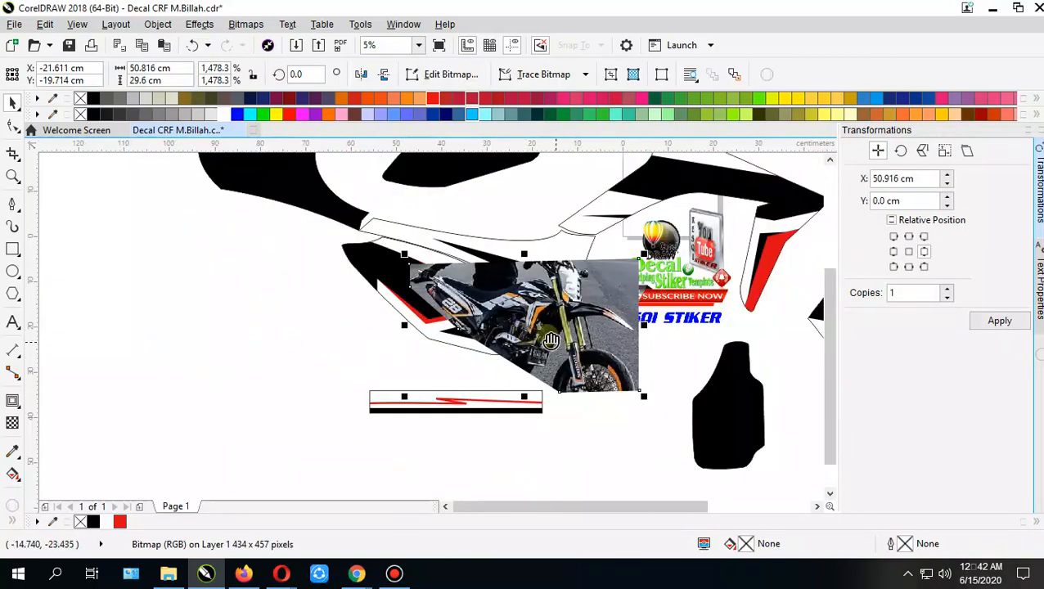
pyautogui.moveTo(644, 415); pyautogui.dragTo(428, 315)
pyautogui.moveTo(373, 254); pyautogui.dragTo(346, 290)
pyautogui.scroll(1, 426, 315)
pyautogui.click(654, 315)
pyautogui.click(655, 318)
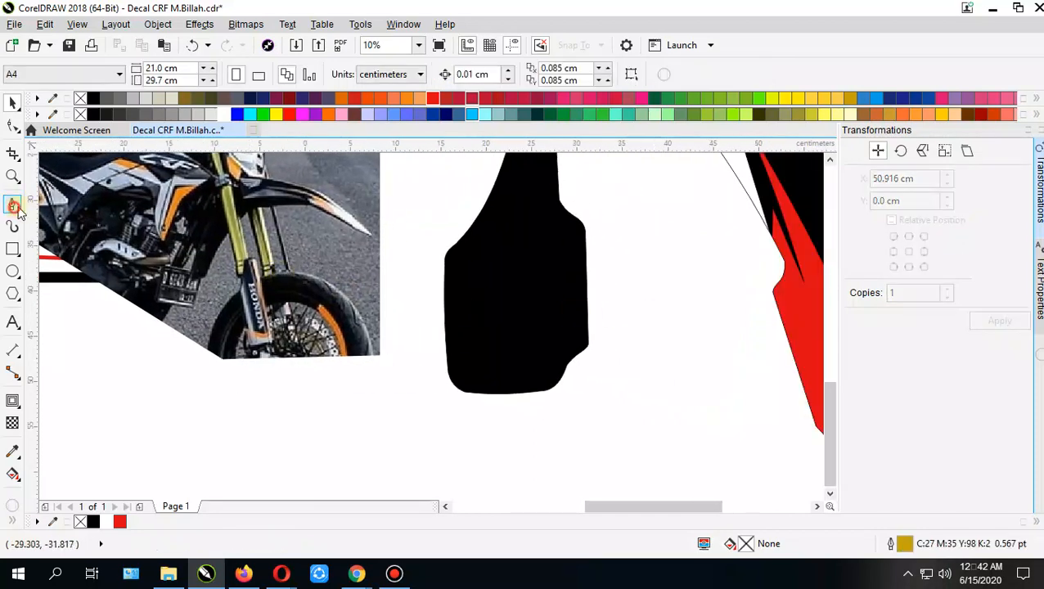
pyautogui.click(14, 205)
pyautogui.click(427, 217)
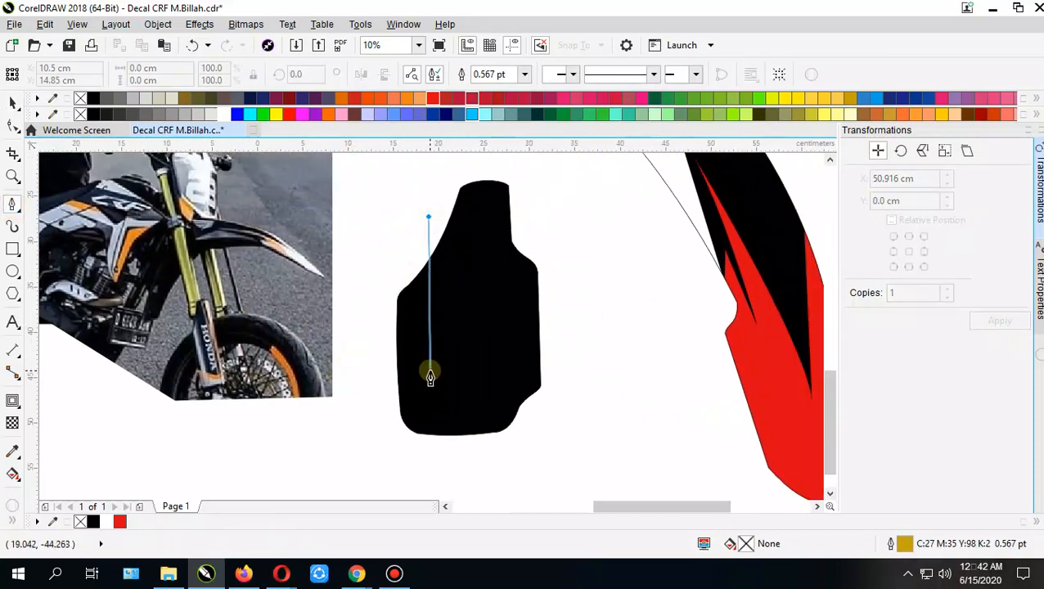
pyautogui.moveTo(432, 384); pyautogui.dragTo(442, 407)
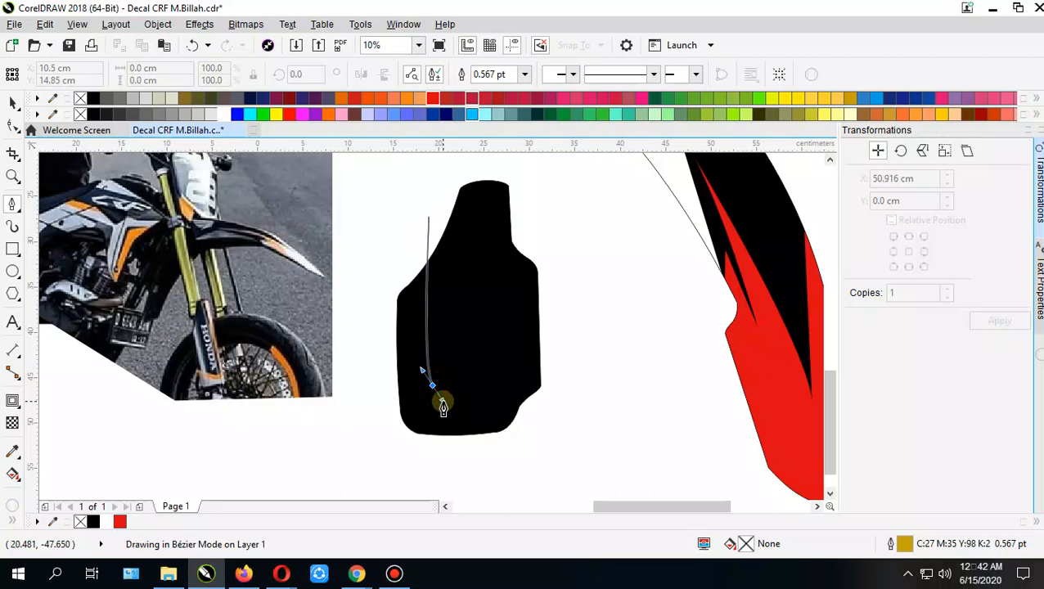
pyautogui.hotkey('ctrl', 'z')
# Step: Draw the inner contour on the bottle-shaped template with the Pen tool: left edge, rounded lower corner, centre edge and a narrow spike at the upper end
pyautogui.click(428, 217)
pyautogui.click(433, 390)
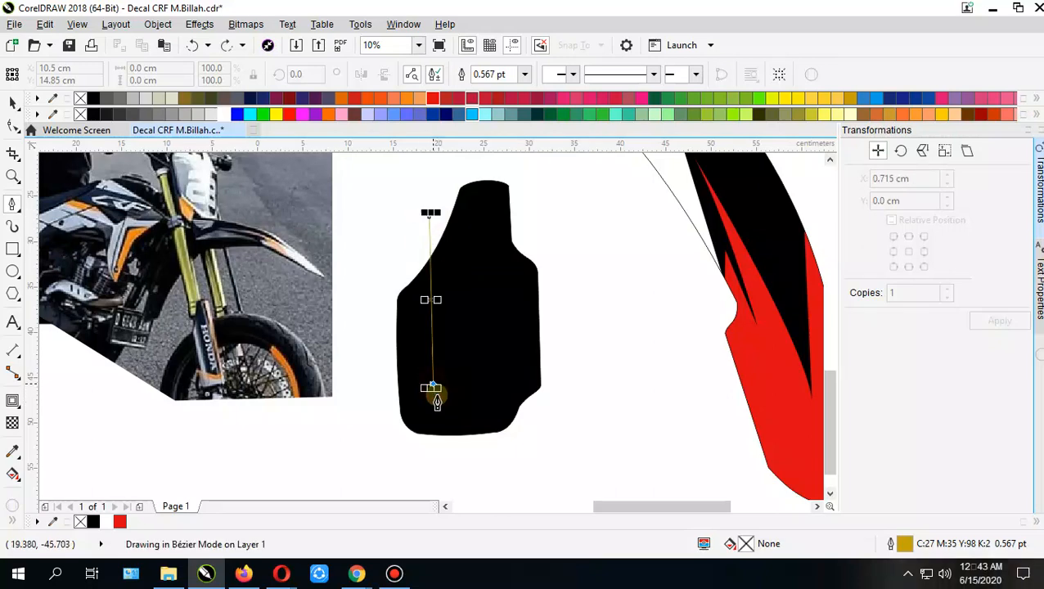
pyautogui.moveTo(458, 417)
pyautogui.mouseDown()
pyautogui.moveTo(478, 421)
pyautogui.moveTo(540, 284)
pyautogui.moveTo(493, 417)
pyautogui.mouseUp()
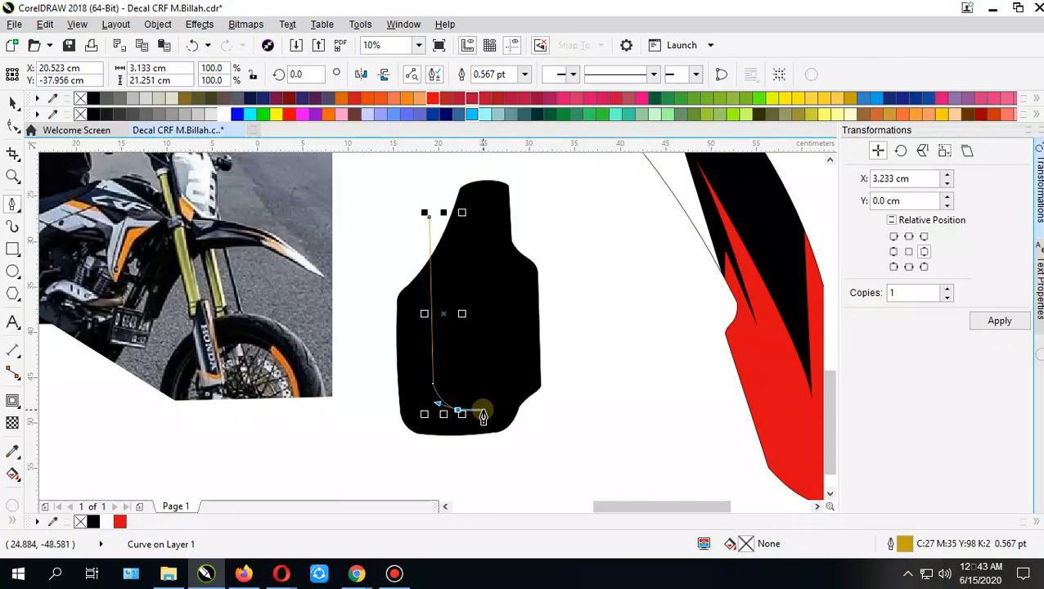
pyautogui.click(483, 413)
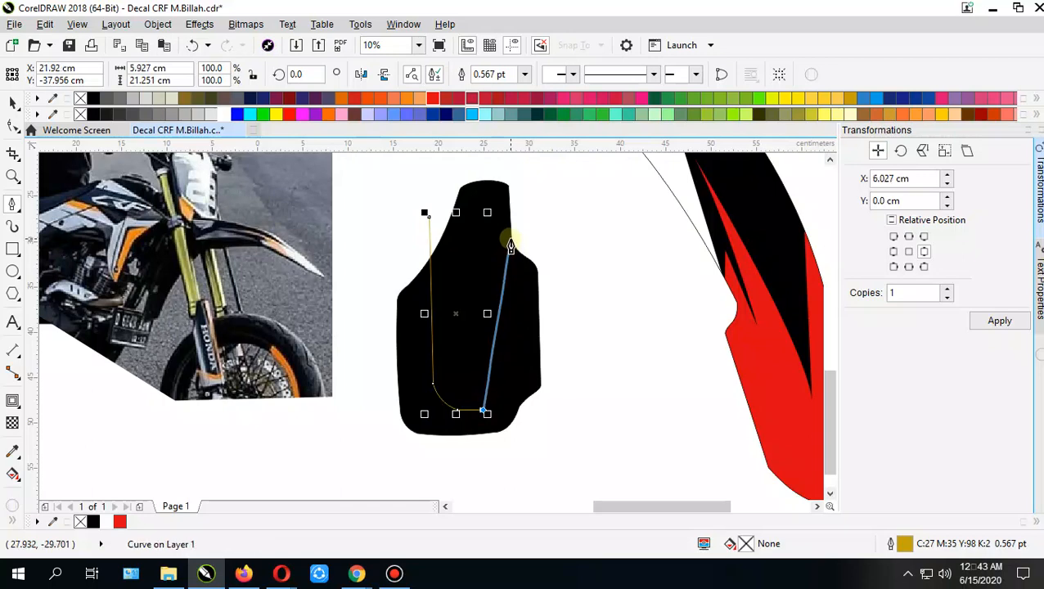
pyautogui.click(481, 176)
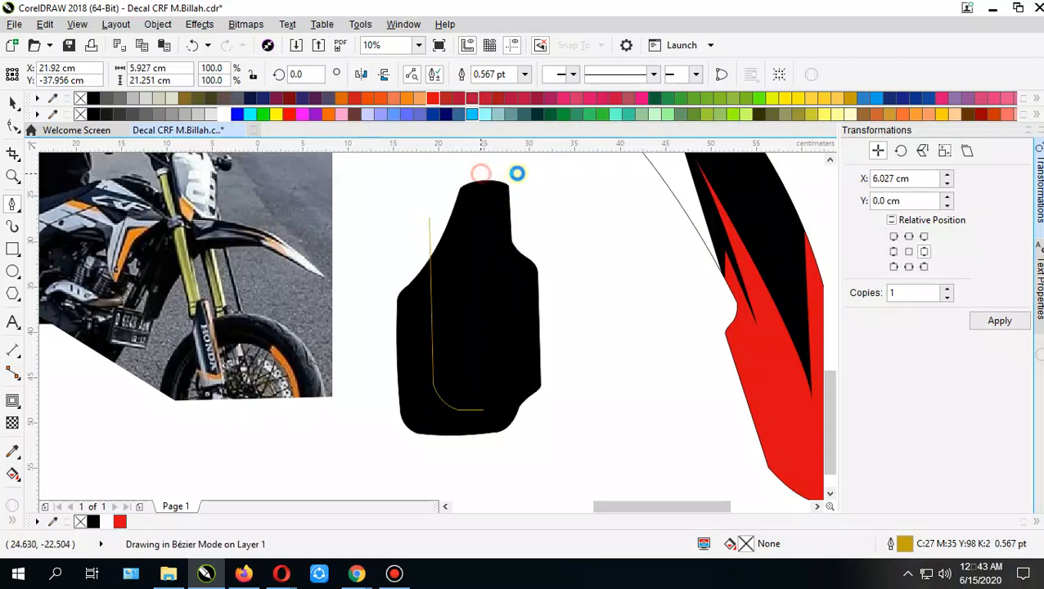
pyautogui.click(489, 267)
pyautogui.click(488, 167)
# Step: Carry the contour around the outside of the bottle-shaped template and close it at its starting point, about 21 × 34.6 cm overall
pyautogui.click(536, 177)
pyautogui.moveTo(556, 314); pyautogui.dragTo(566, 401)
pyautogui.click(555, 446)
pyautogui.click(475, 468)
pyautogui.moveTo(382, 461); pyautogui.dragTo(374, 422)
pyautogui.click(373, 383)
pyautogui.moveTo(375, 292); pyautogui.dragTo(395, 232)
pyautogui.click(428, 216)
# Step: Fill the closed shape over the bottle-shaped template with white and remove its outline
pyautogui.click(106, 521)
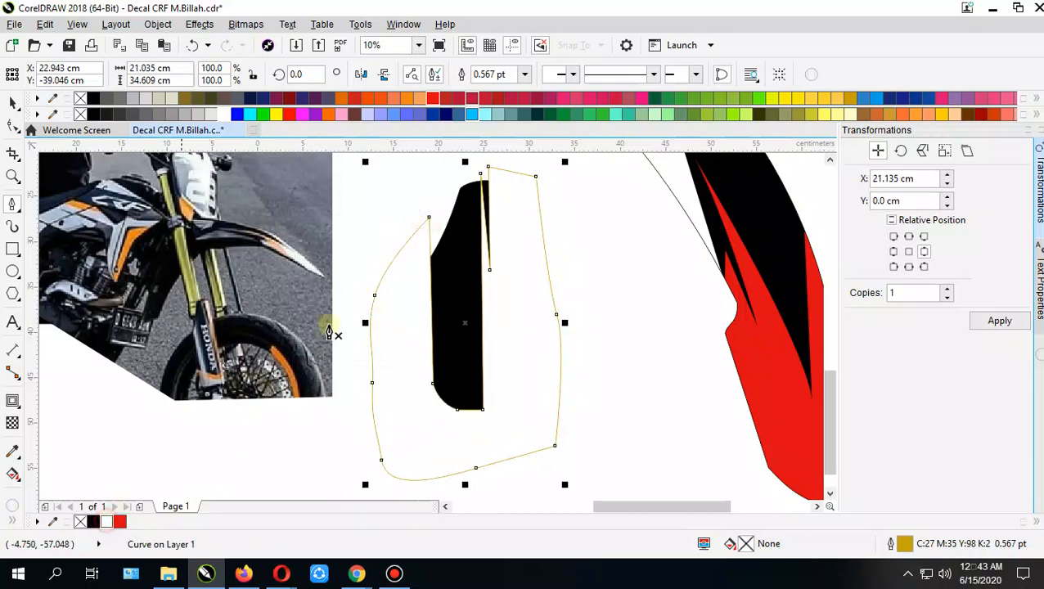
pyautogui.click(525, 75)
pyautogui.click(524, 74)
pyautogui.click(524, 75)
pyautogui.click(489, 86)
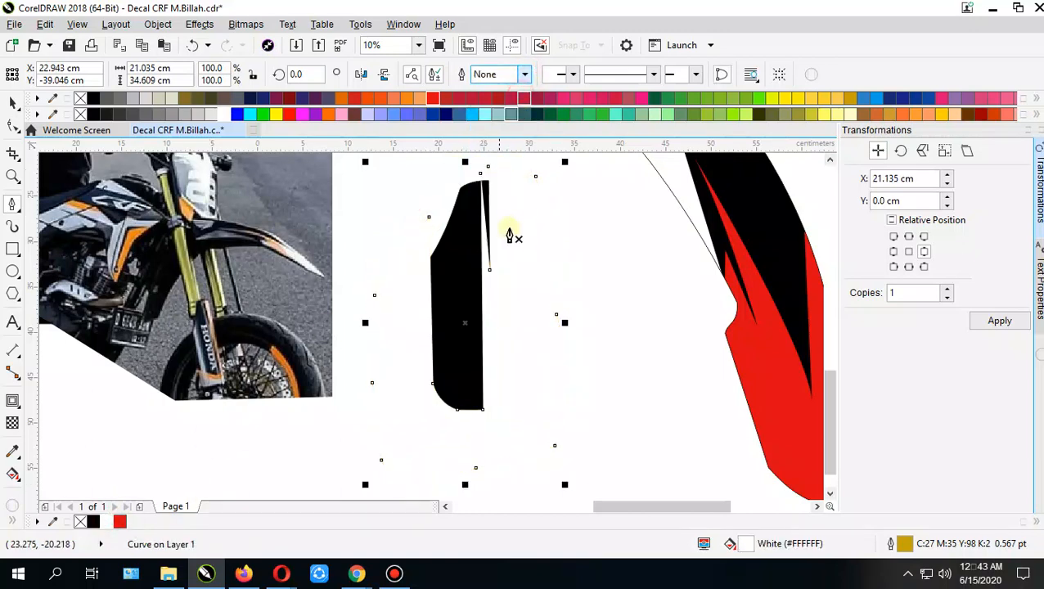
# Step: Place the white shape inside the bottle-shaped template as PowerClip contents
pyautogui.rightClick(522, 226)
pyautogui.click(550, 121)
pyautogui.click(455, 225)
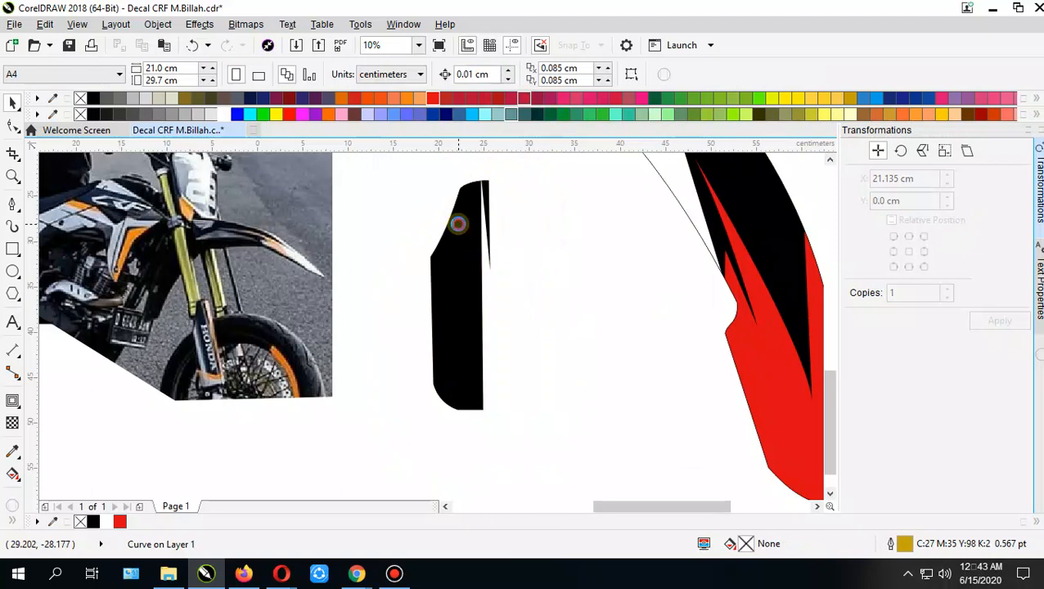
pyautogui.click(599, 251)
# Step: Draw an open Pen path down beside the bottle-shaped template's black area and curving around its lower corner, about 6.6 × 28.1 cm
pyautogui.click(13, 203)
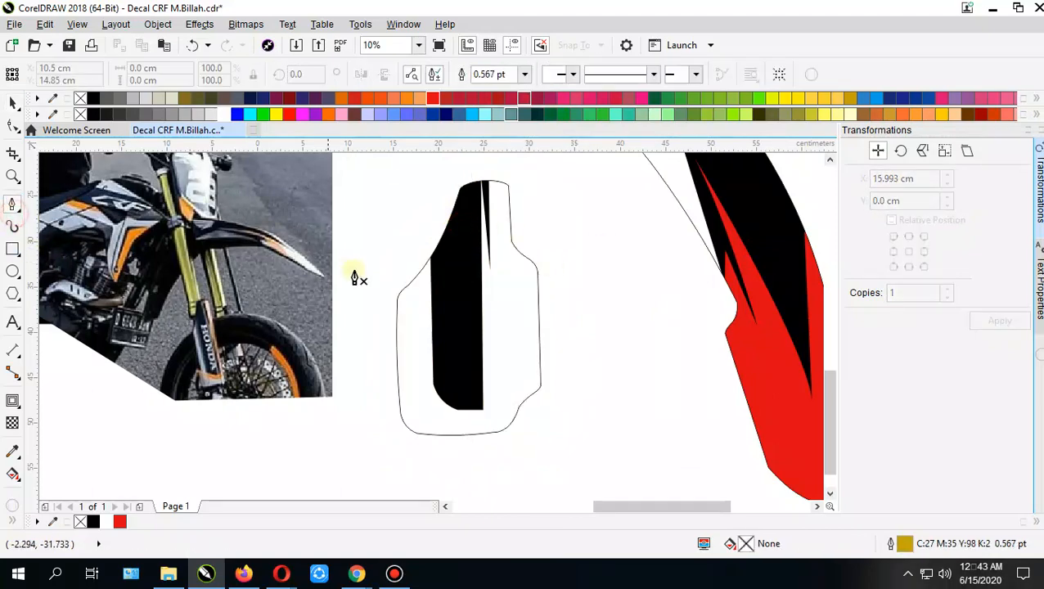
pyautogui.moveTo(354, 269); pyautogui.dragTo(324, 275)
pyautogui.click(463, 177)
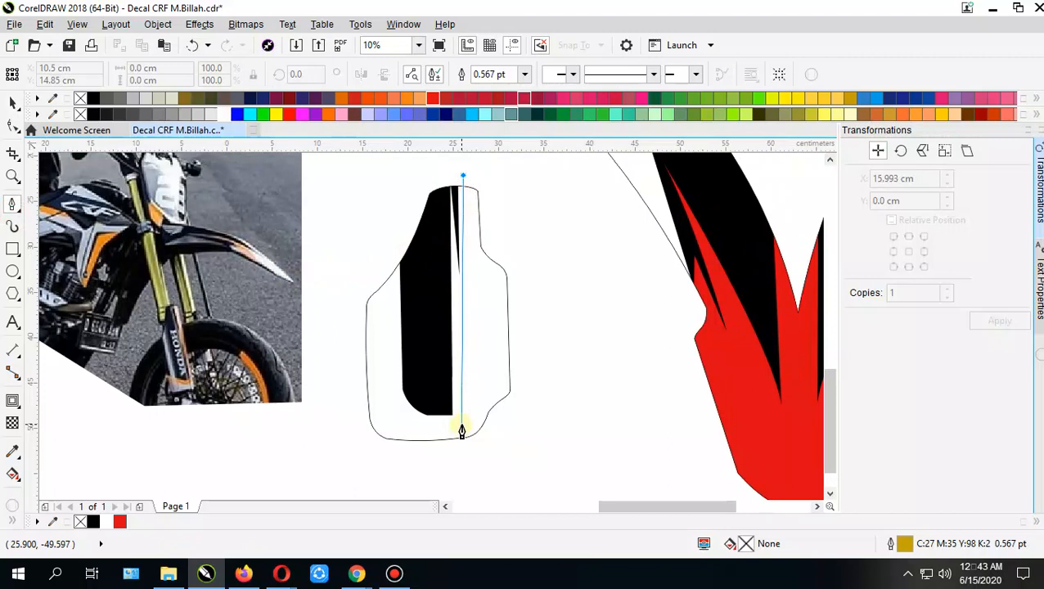
pyautogui.click(462, 429)
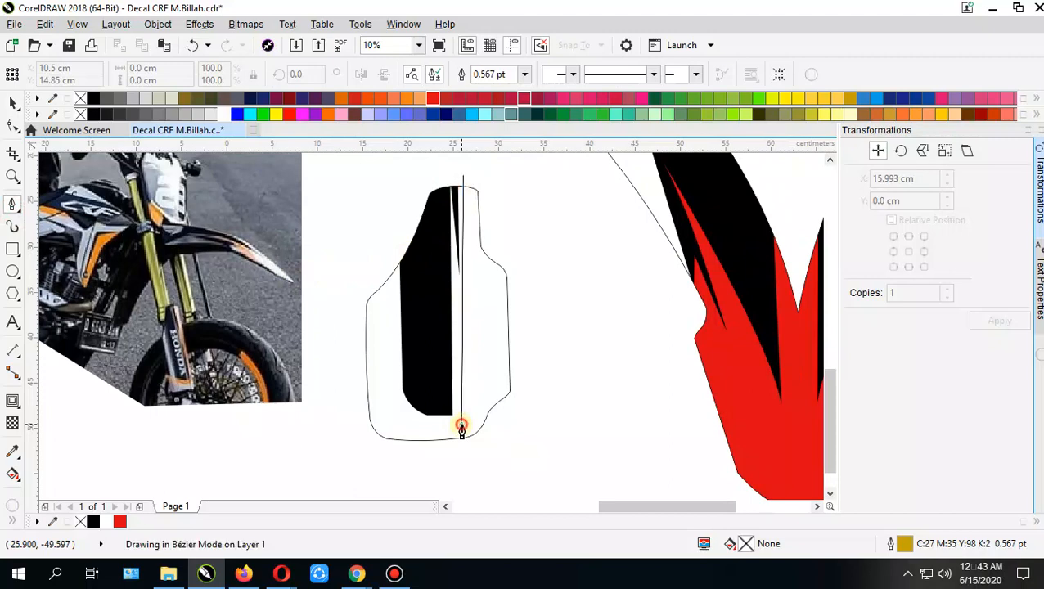
pyautogui.moveTo(403, 395); pyautogui.dragTo(405, 338)
pyautogui.click(400, 397)
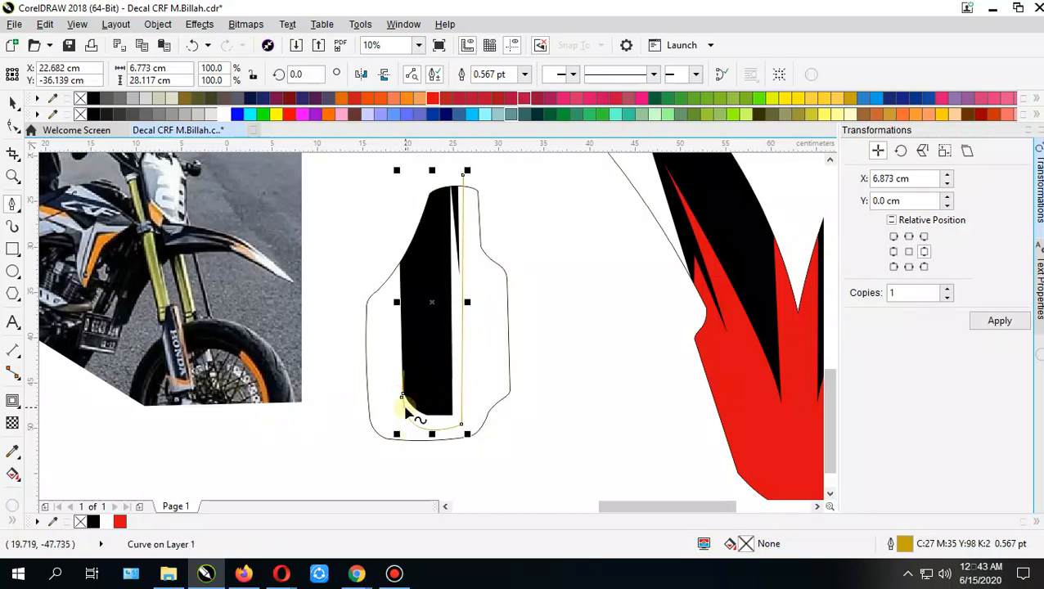
pyautogui.hotkey('ctrl', 'z')
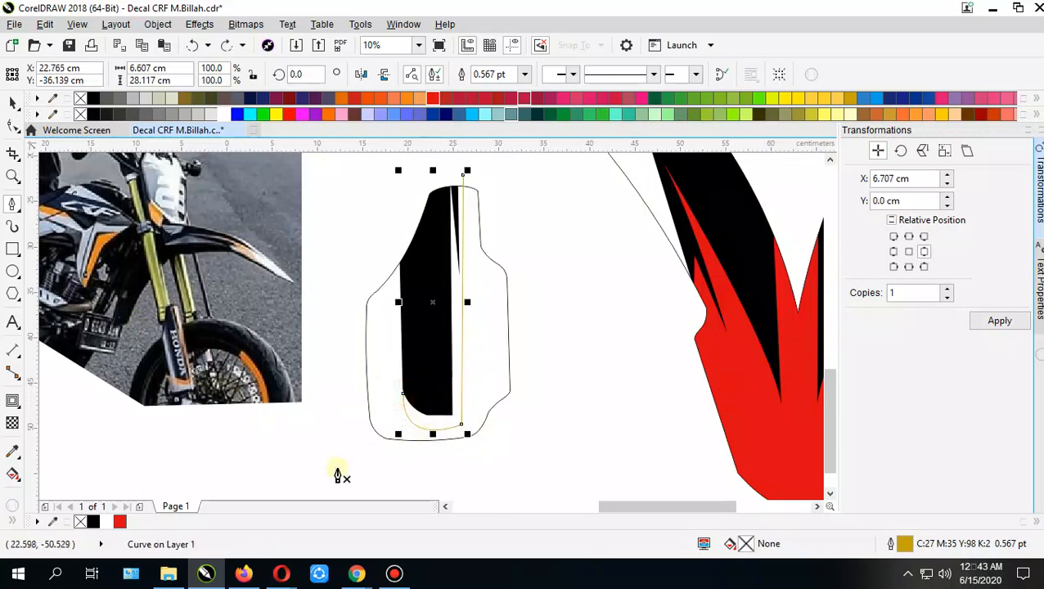
# Step: Set the new path's outline width to 16 pt and convert the outline to an object
pyautogui.click(523, 74)
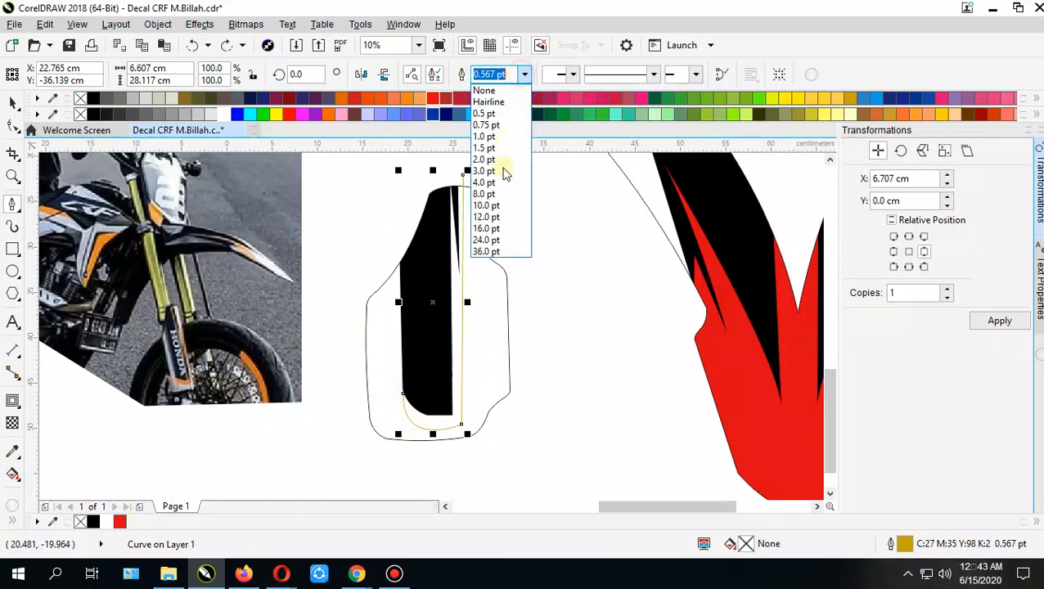
pyautogui.click(504, 210)
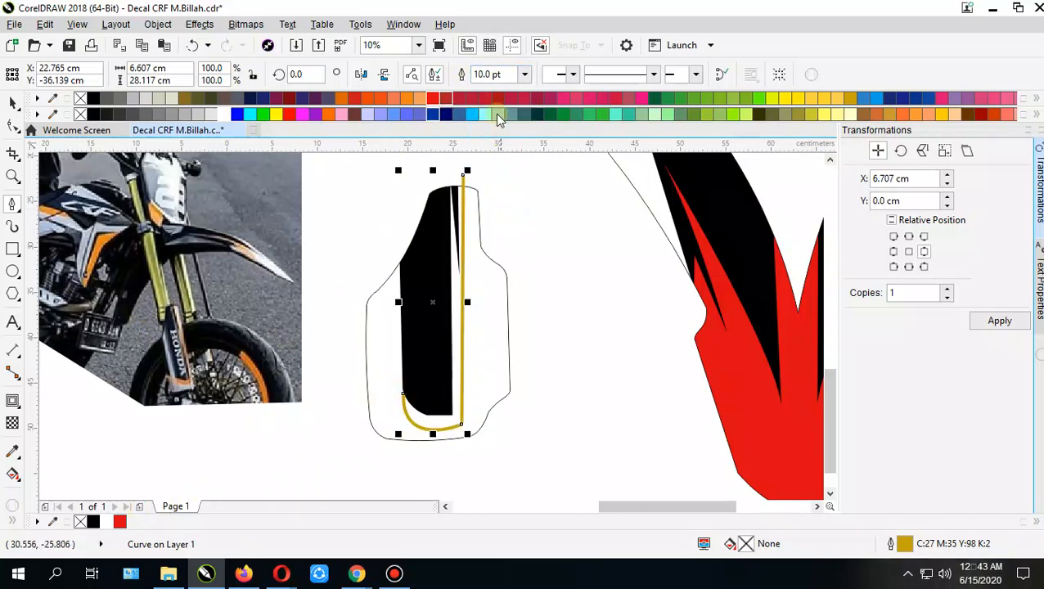
pyautogui.click(523, 74)
pyautogui.click(495, 228)
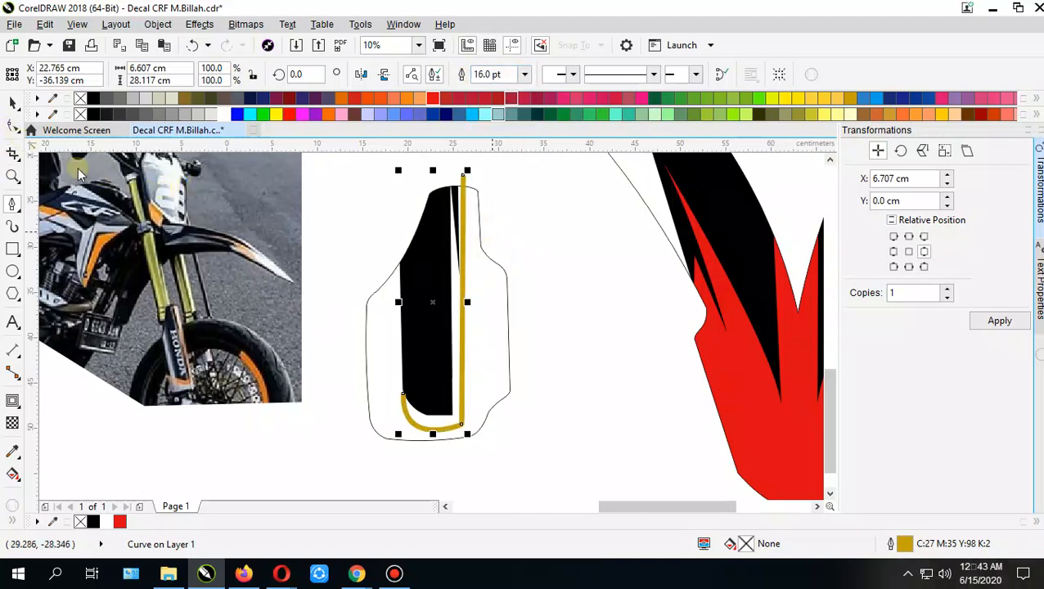
pyautogui.write('q')
pyautogui.click(752, 506)
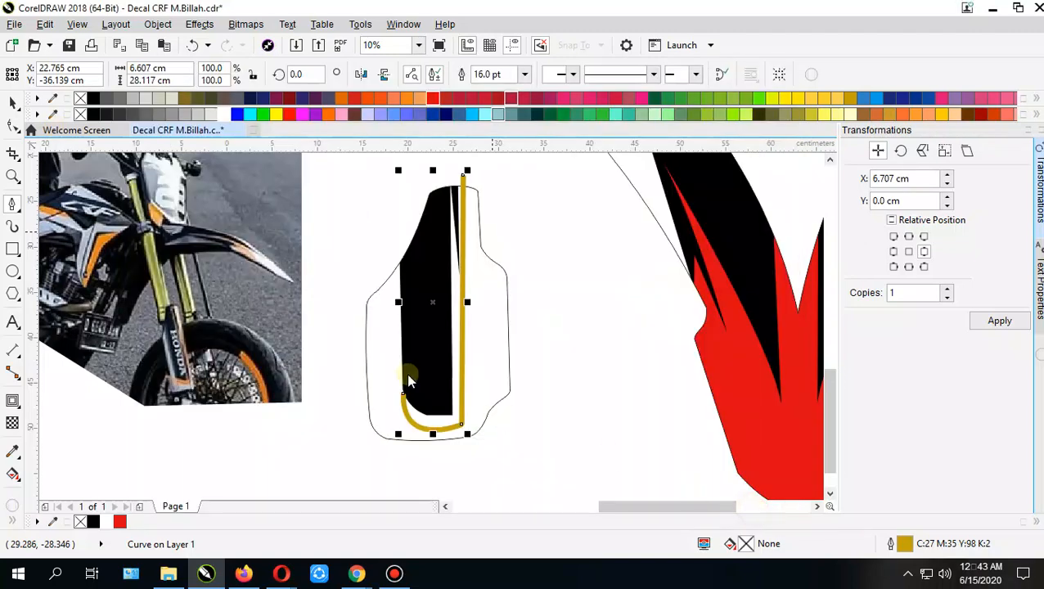
pyautogui.click(13, 103)
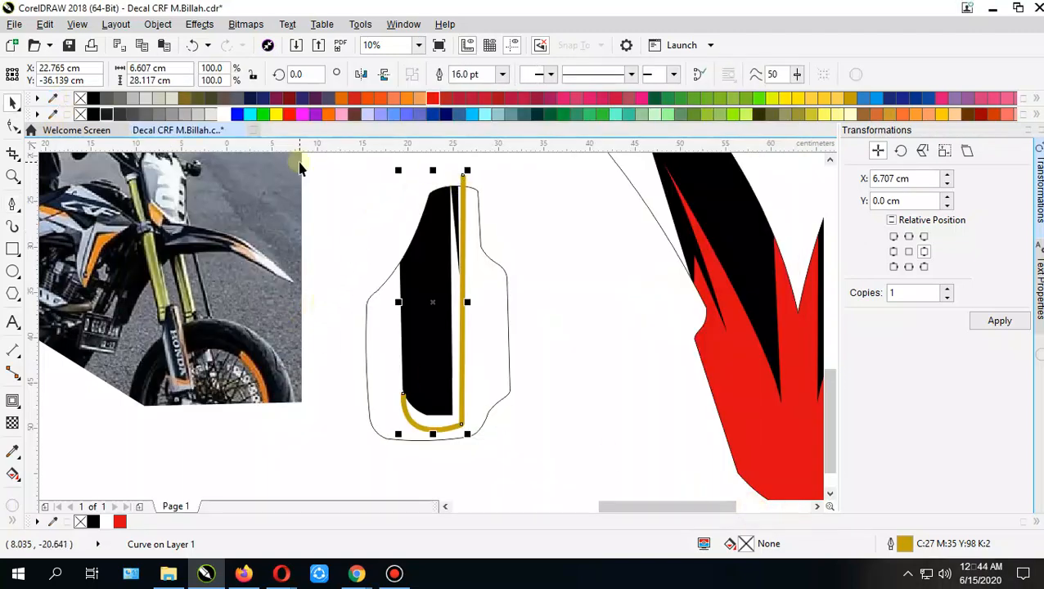
pyautogui.press('Tab')
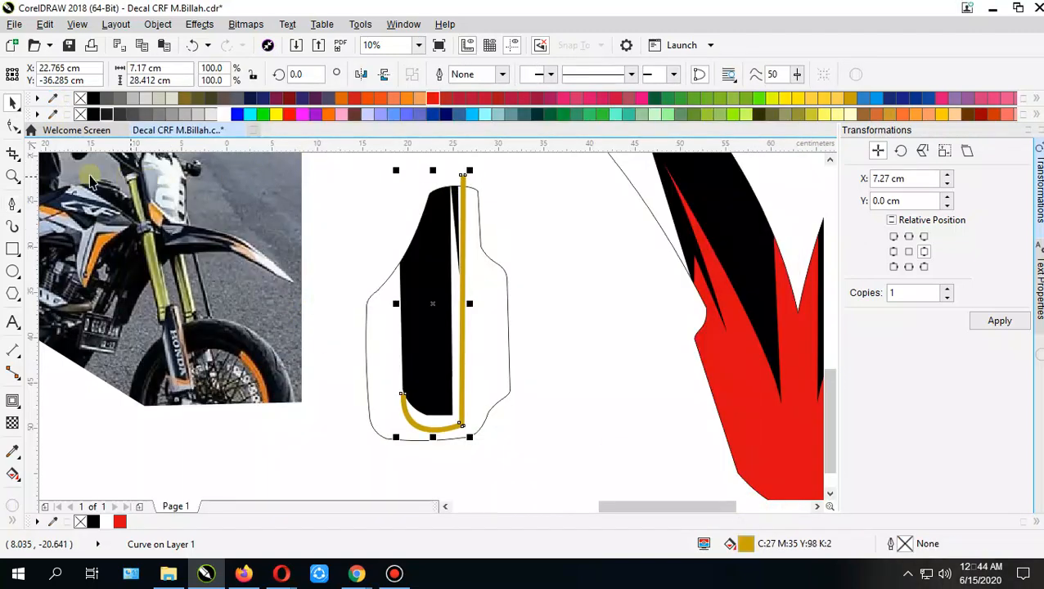
# Step: Reshape the curved end of the gold stripe by moving its outer corner node so the end slants against the black shape
pyautogui.click(13, 126)
pyautogui.scroll(4, 426, 419)
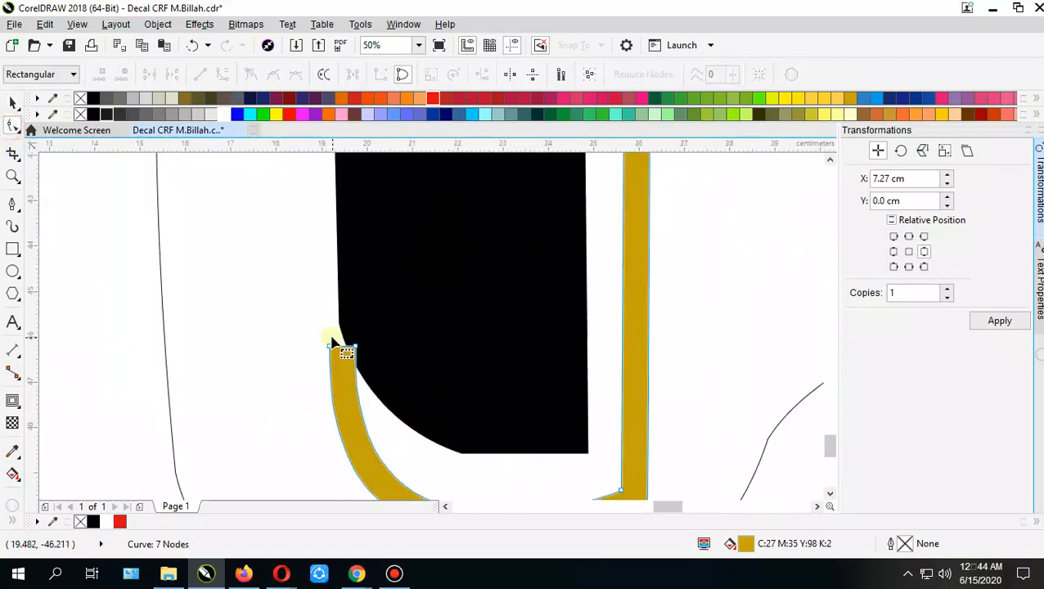
pyautogui.scroll(1, 415, 376)
pyautogui.moveTo(426, 376); pyautogui.dragTo(426, 448)
pyautogui.moveTo(323, 375); pyautogui.dragTo(325, 262)
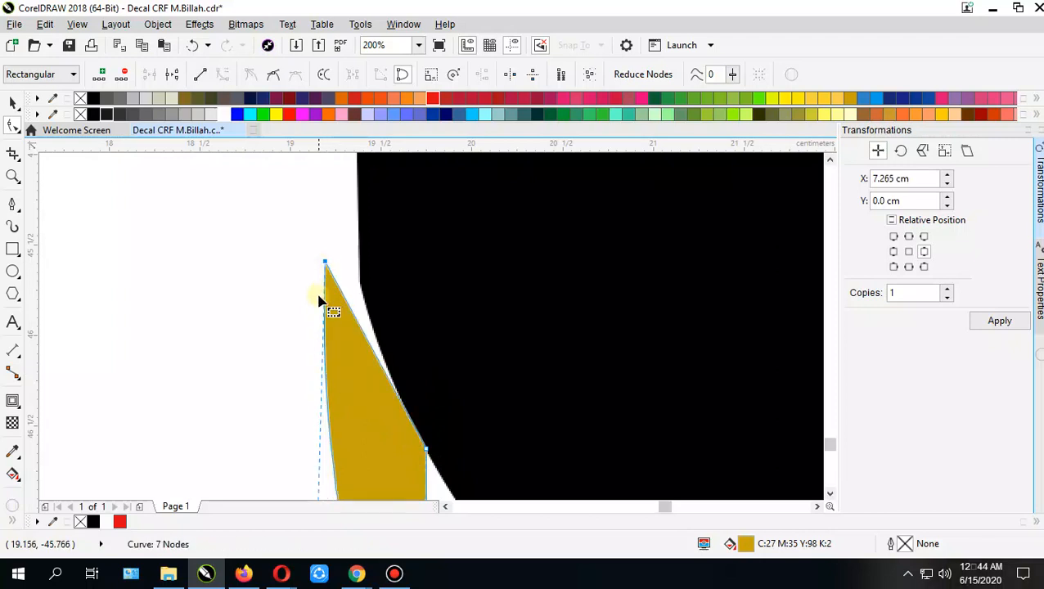
pyautogui.scroll(-2, 319, 296)
pyautogui.hotkey('ctrl', 'z')
pyautogui.moveTo(321, 322); pyautogui.dragTo(305, 233)
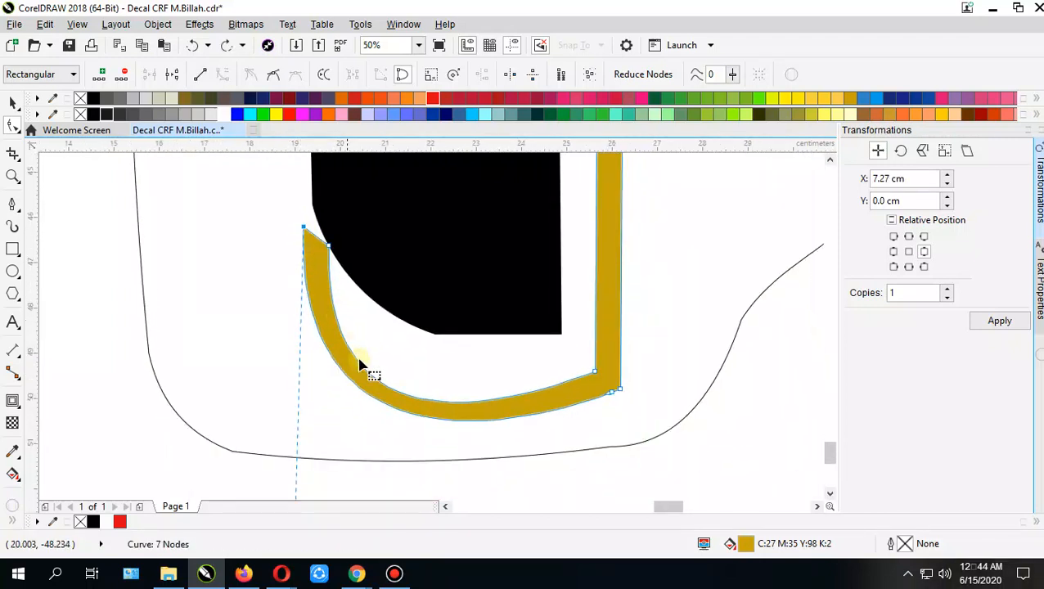
# Step: Adjust the curve handle of the inner node at the stripe's slanted end so the stripe tapers around the black corner
pyautogui.moveTo(353, 327); pyautogui.dragTo(350, 350)
pyautogui.click(325, 269)
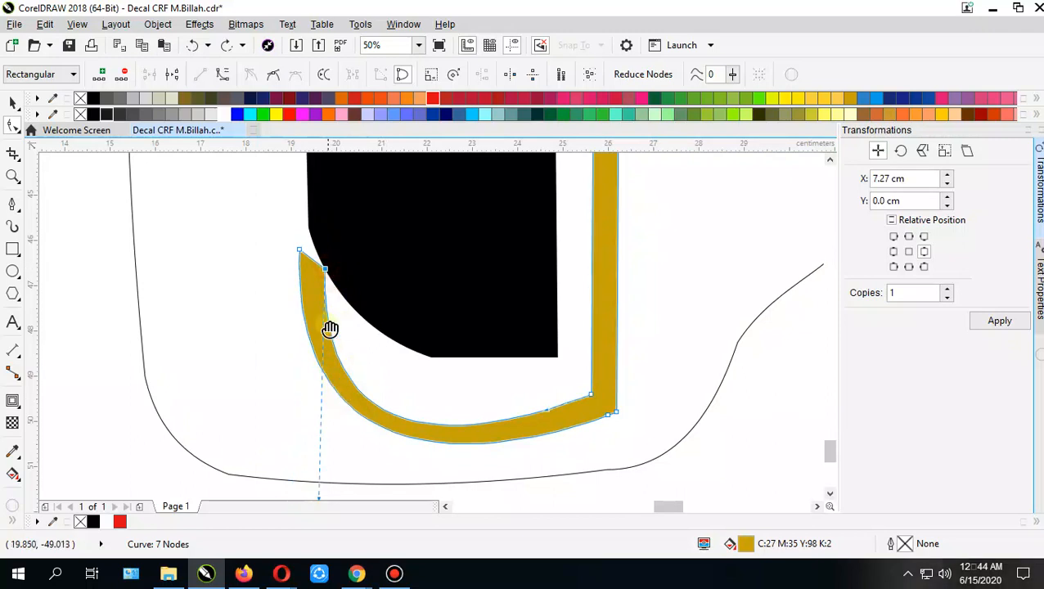
pyautogui.scroll(-1, 330, 354)
pyautogui.moveTo(318, 444); pyautogui.dragTo(354, 423)
pyautogui.moveTo(359, 364); pyautogui.dragTo(352, 443)
pyautogui.scroll(-1, 311, 328)
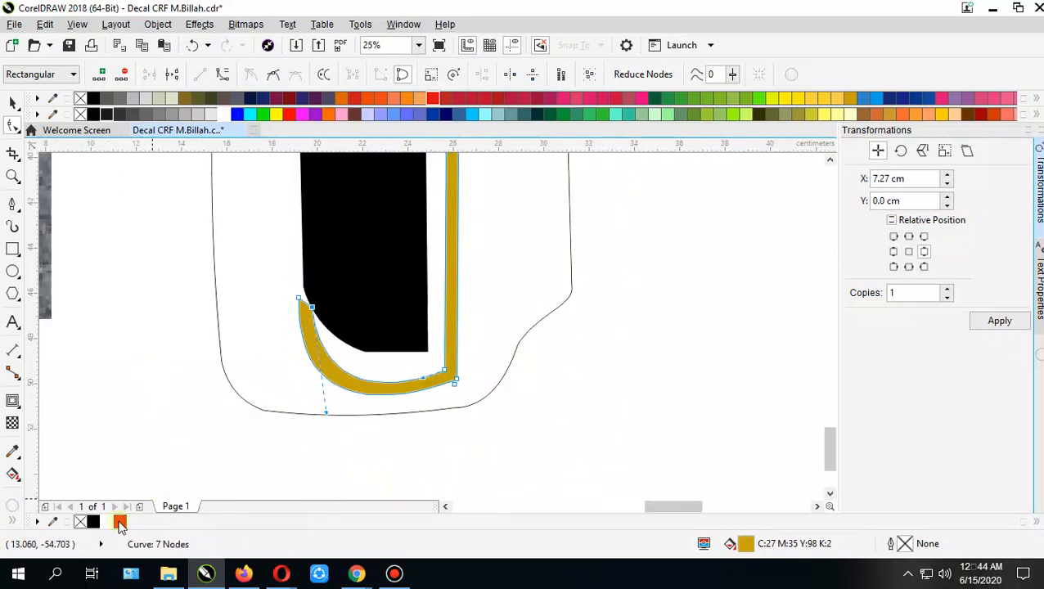
# Step: Fill the stripe with red and place it inside the bottle-shaped template as PowerClip contents
pyautogui.click(120, 521)
pyautogui.scroll(-2, 321, 401)
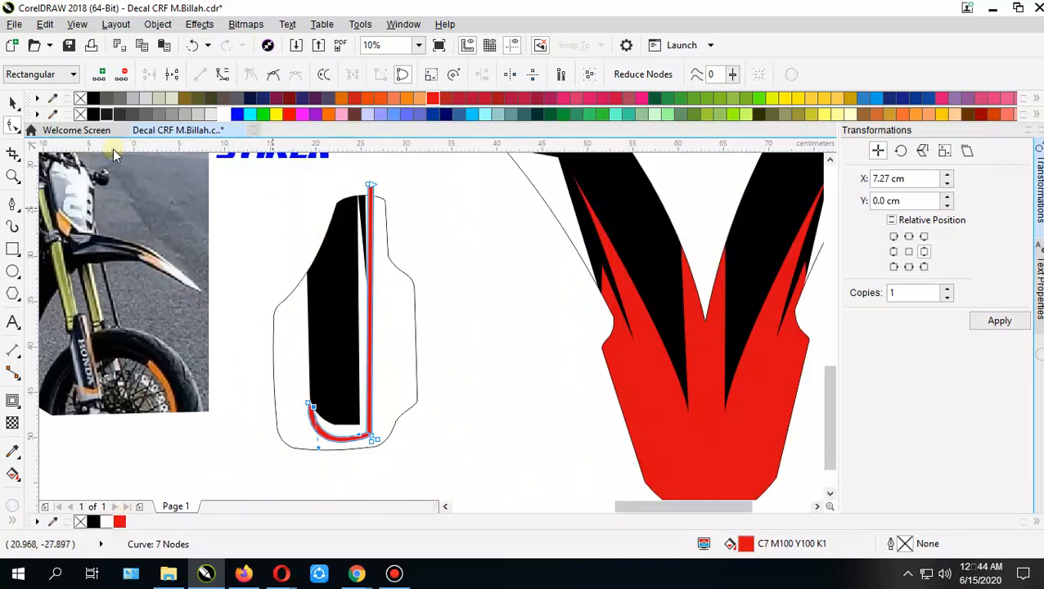
pyautogui.click(11, 102)
pyautogui.click(381, 196)
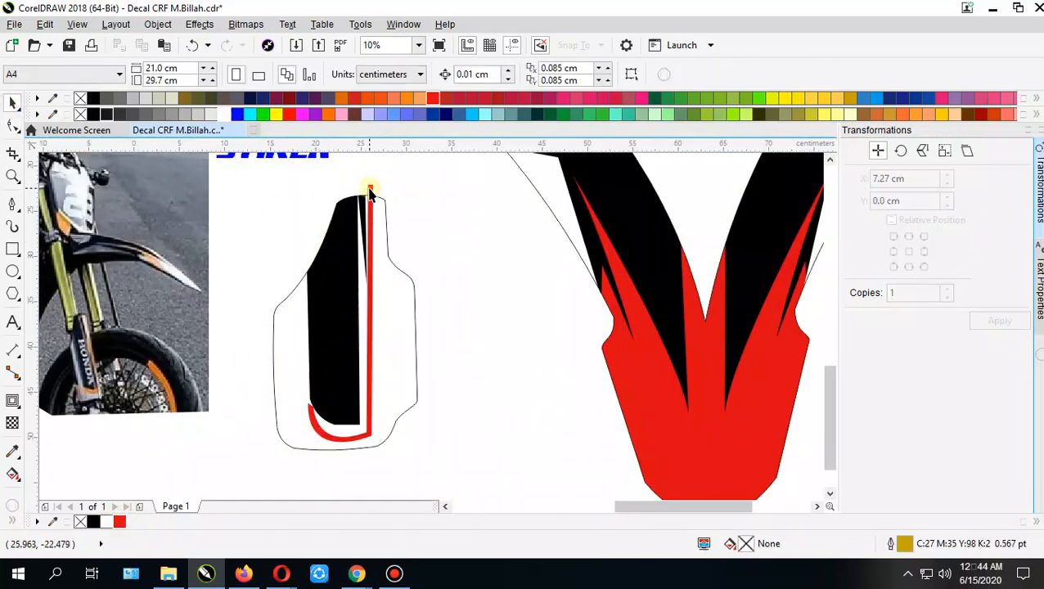
pyautogui.click(370, 193)
pyautogui.rightClick(372, 184)
pyautogui.click(387, 261)
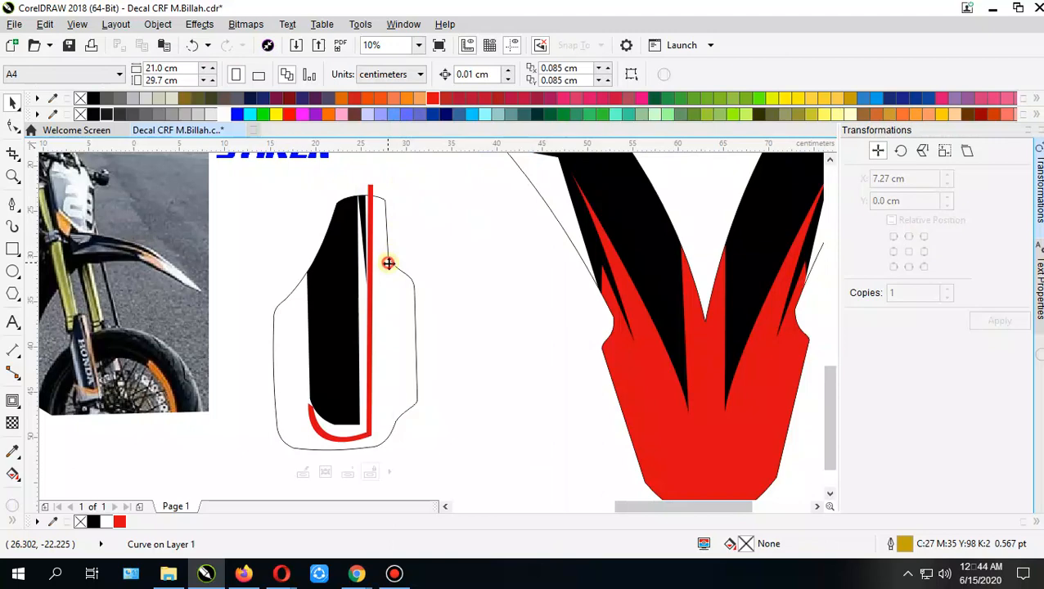
# Step: Start a Pen contour across the lower part of the curved black template beside the photo, with a sharp notch about 24 cm across
pyautogui.scroll(-2, 401, 313)
pyautogui.moveTo(494, 398); pyautogui.dragTo(538, 435)
pyautogui.moveTo(473, 427); pyautogui.dragTo(621, 498)
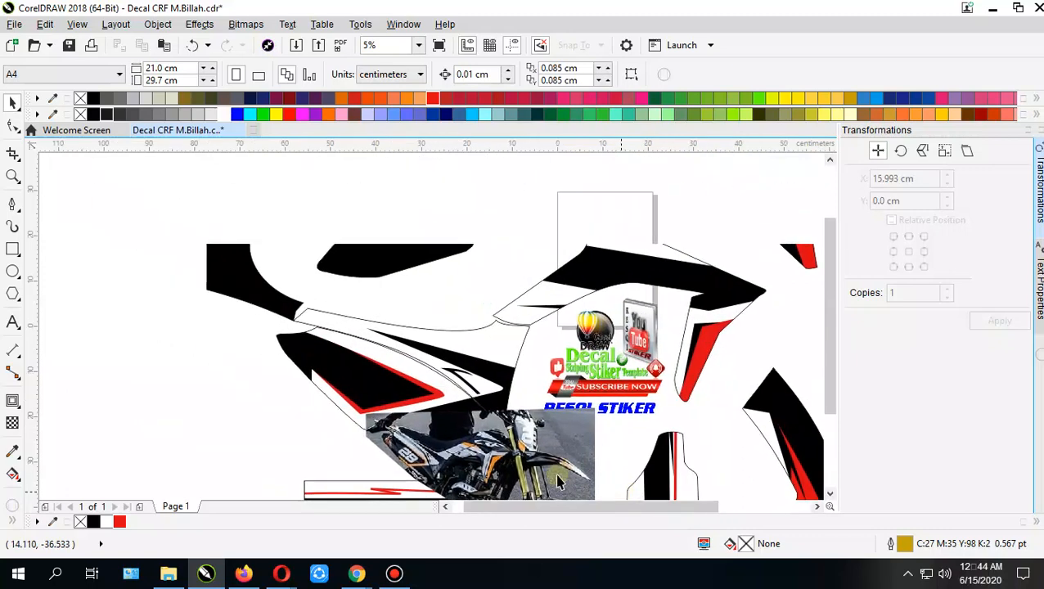
pyautogui.moveTo(483, 468); pyautogui.dragTo(696, 416)
pyautogui.moveTo(584, 368); pyautogui.dragTo(517, 343)
pyautogui.scroll(1, 466, 324)
pyautogui.moveTo(345, 408); pyautogui.dragTo(369, 402)
pyautogui.click(364, 416)
pyautogui.moveTo(296, 340); pyautogui.dragTo(290, 346)
pyautogui.click(173, 316)
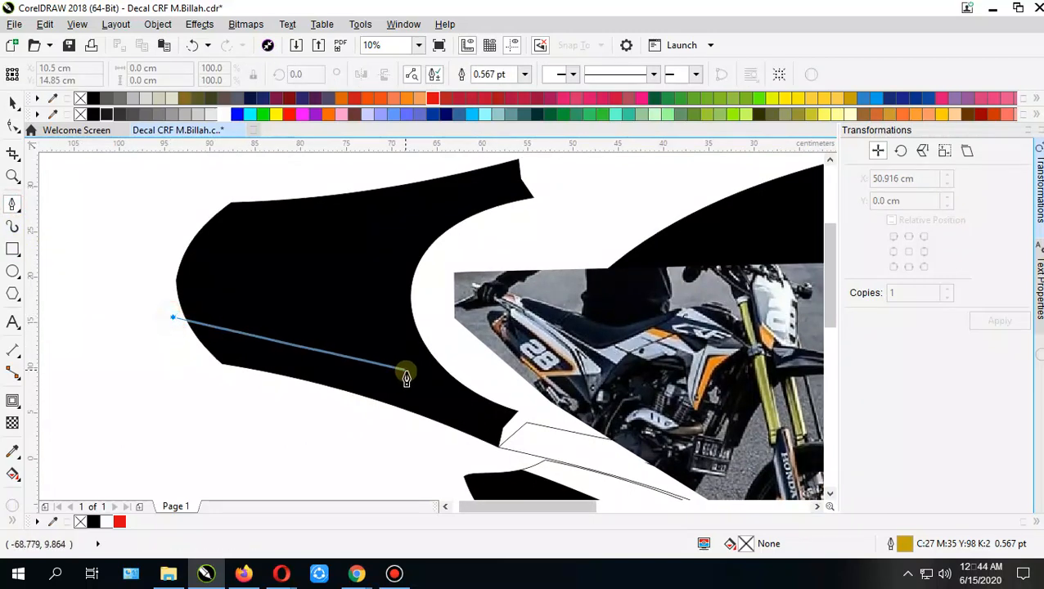
pyautogui.click(353, 358)
pyautogui.moveTo(393, 382); pyautogui.dragTo(346, 343)
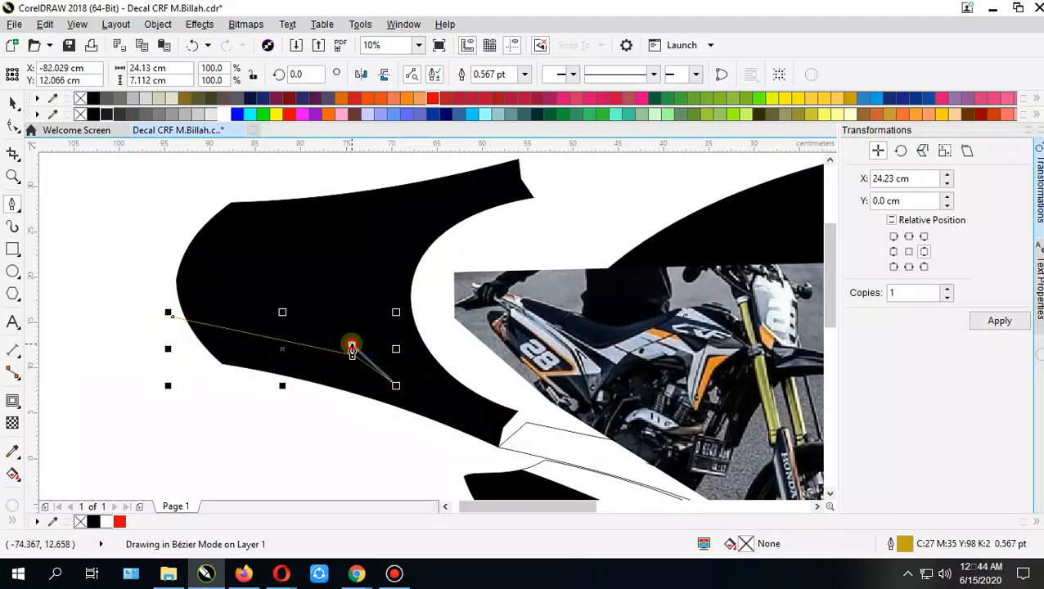
pyautogui.moveTo(335, 346); pyautogui.dragTo(337, 343)
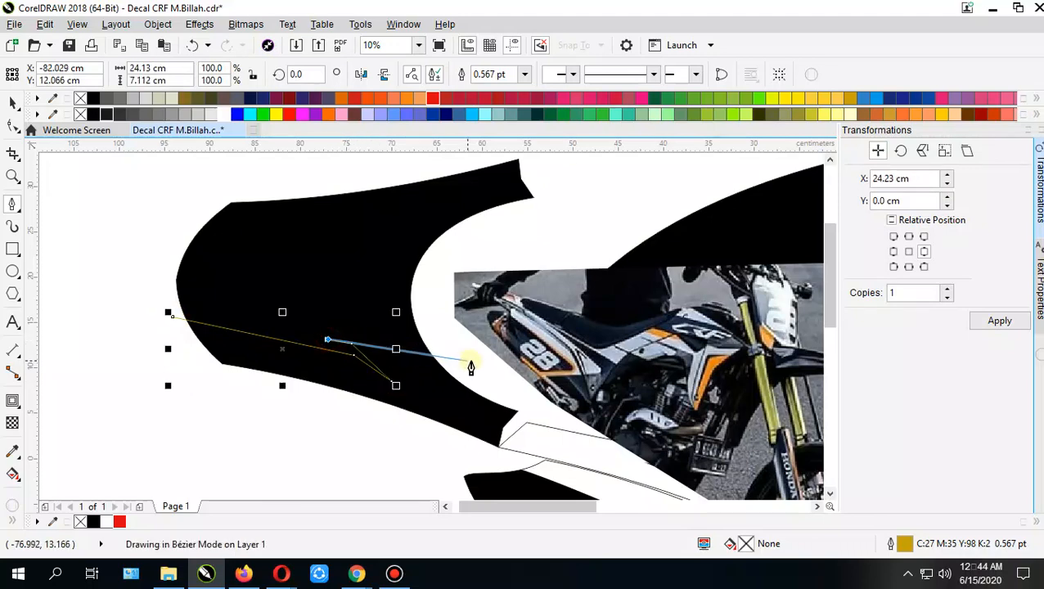
# Step: Carry the contour around the outside of the curved black template's lower part and close it, about 43.3 × 16.3 cm overall
pyautogui.click(473, 341)
pyautogui.click(566, 408)
pyautogui.click(486, 464)
pyautogui.moveTo(222, 408); pyautogui.dragTo(193, 389)
pyautogui.click(168, 313)
pyautogui.click(172, 318)
# Step: Fill the closed shape over the curved black template with white and remove its outline
pyautogui.click(106, 521)
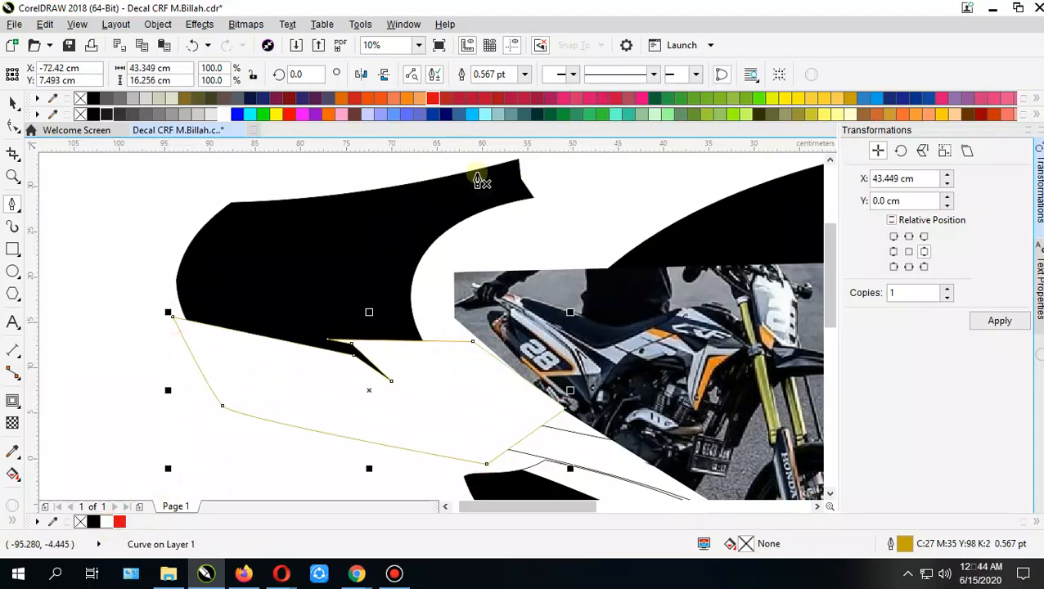
pyautogui.click(524, 75)
pyautogui.click(489, 88)
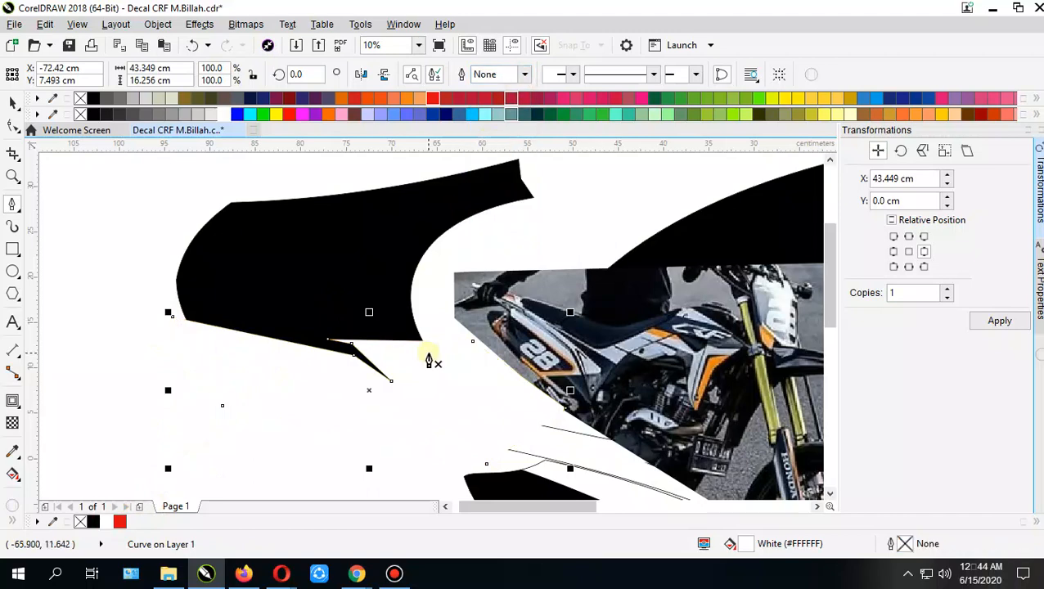
# Step: Place the white shape inside the curved black template as PowerClip contents
pyautogui.rightClick(429, 352)
pyautogui.click(474, 123)
pyautogui.click(363, 255)
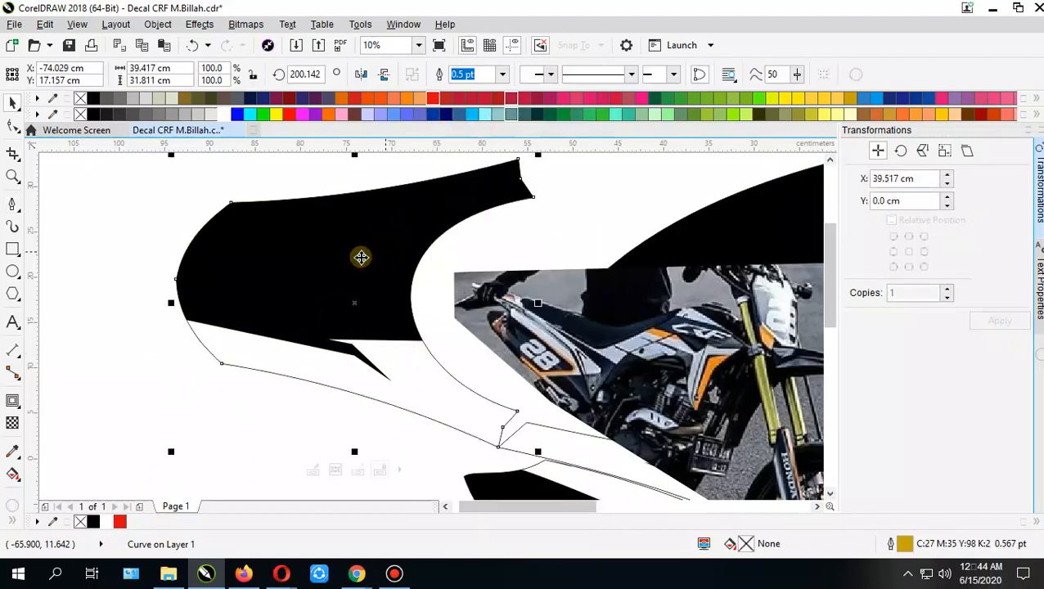
pyautogui.click(132, 242)
# Step: Mirror a duplicate of the curved black template vertically, then rotate and nudge it to line up with the original outline
pyautogui.click(310, 280)
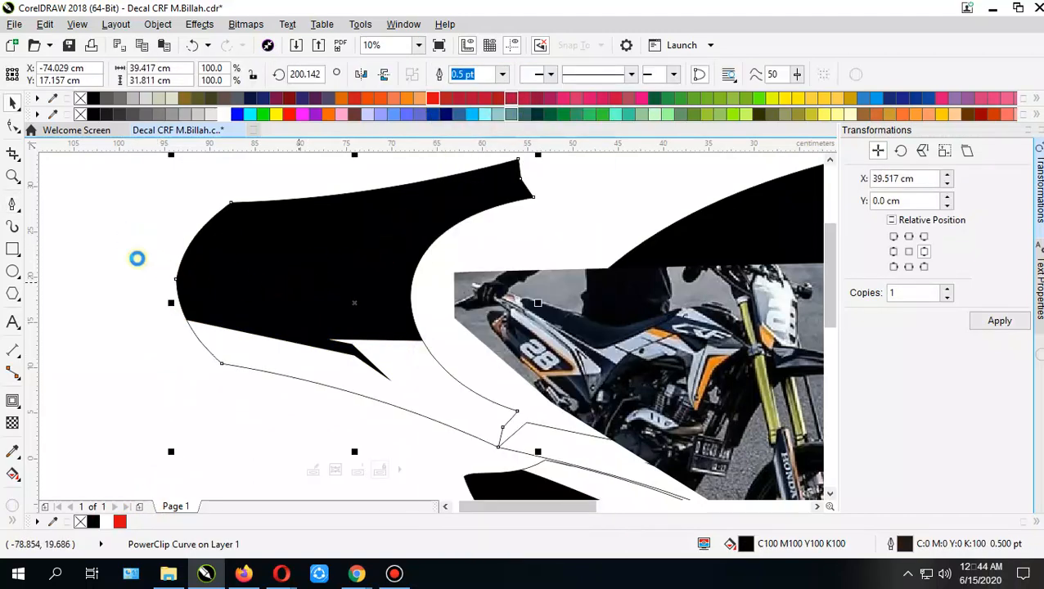
pyautogui.hotkey('ctrl', 'v')
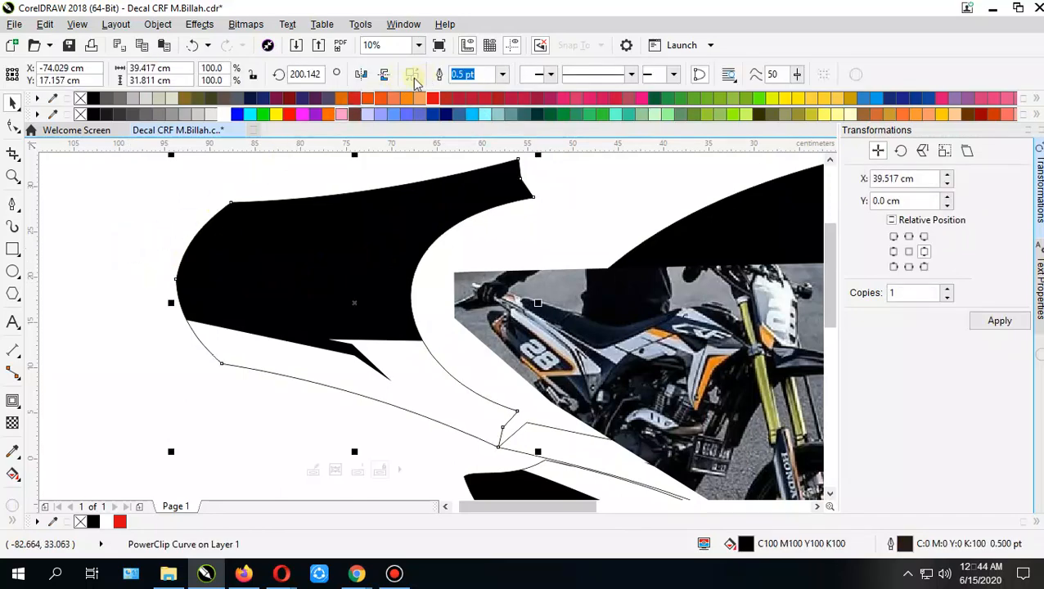
pyautogui.click(385, 76)
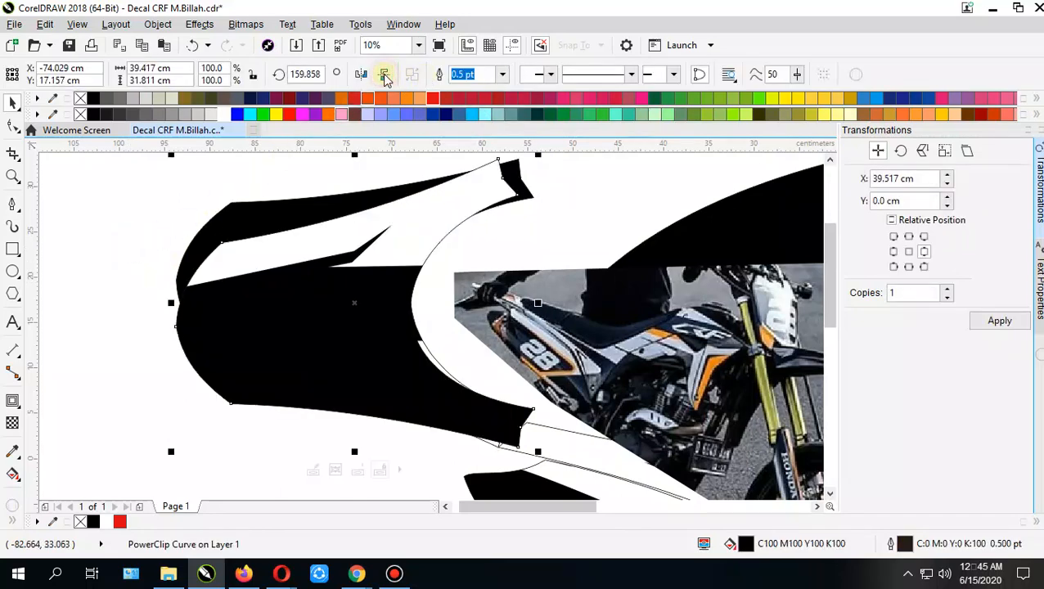
pyautogui.click(406, 241)
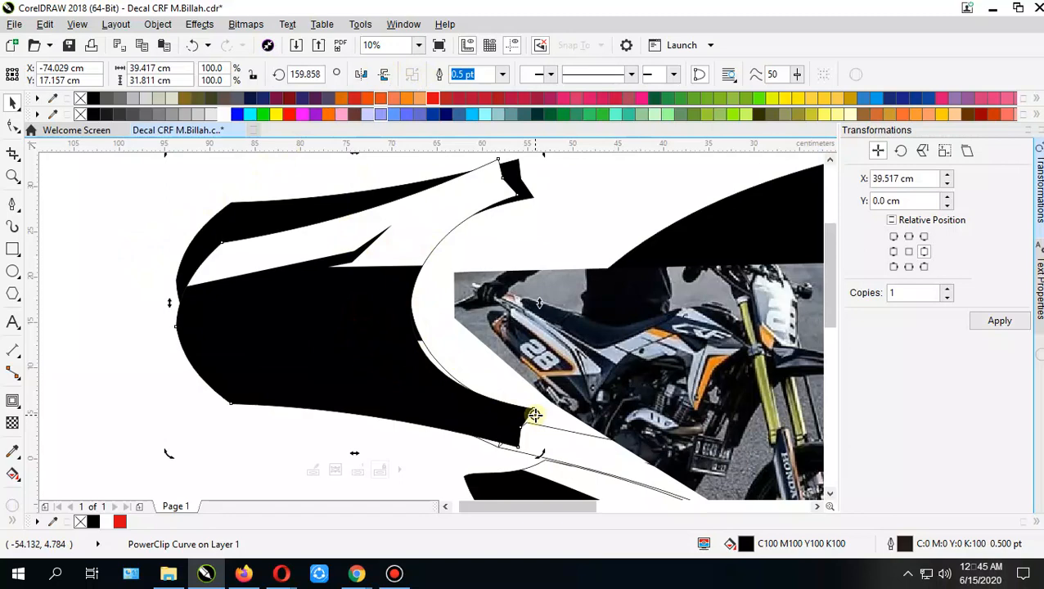
pyautogui.moveTo(170, 456); pyautogui.dragTo(156, 409)
pyautogui.click(111, 355)
pyautogui.click(252, 308)
pyautogui.click(254, 303)
pyautogui.moveTo(254, 302); pyautogui.dragTo(242, 303)
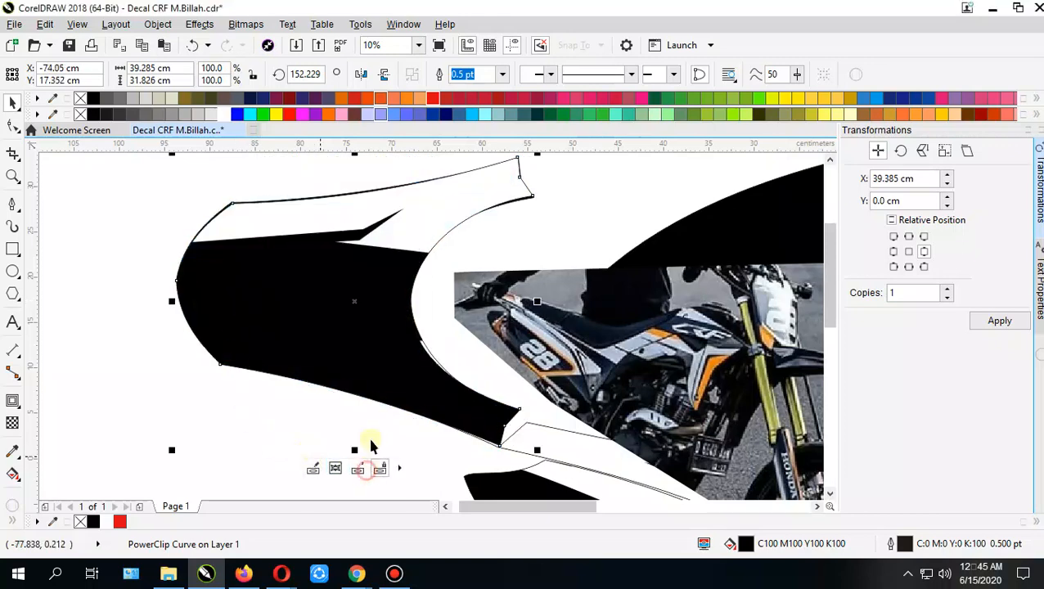
# Step: Extract the white shape from the mirrored copy and delete the copied black template
pyautogui.click(376, 306)
pyautogui.click(347, 322)
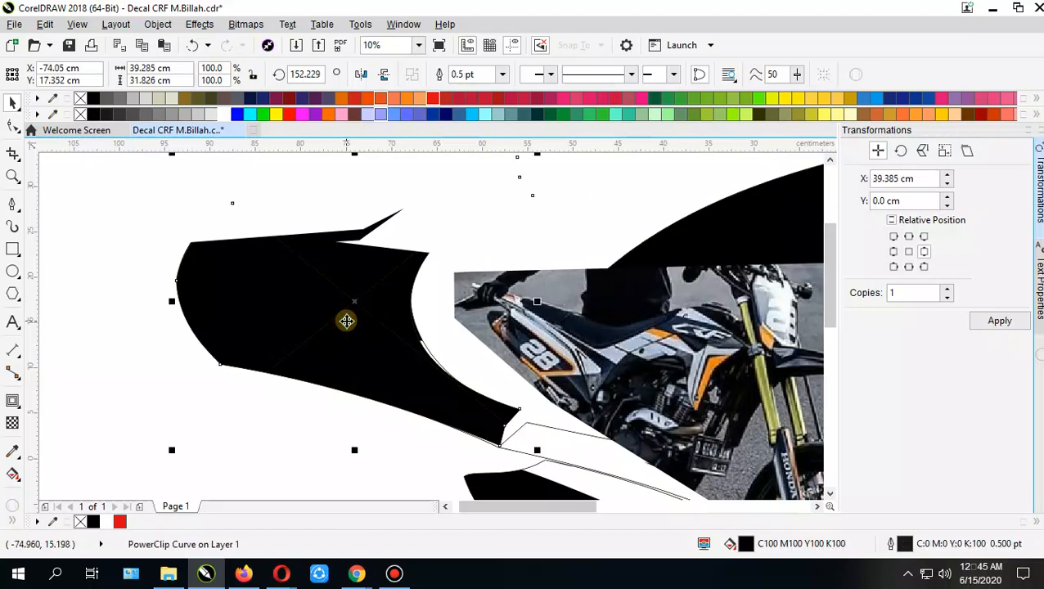
pyautogui.press('Delete')
# Step: Place the mirrored white shape inside the original curved black template as PowerClip contents
pyautogui.rightClick(425, 216)
pyautogui.click(469, 122)
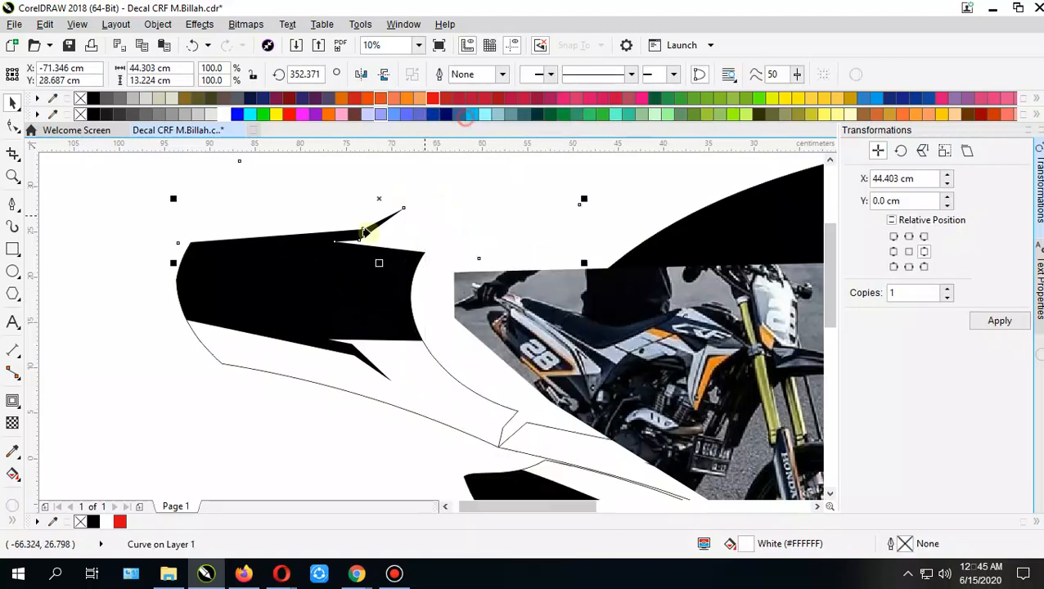
pyautogui.click(345, 265)
pyautogui.click(72, 252)
# Step: Draw a rectangle about 29.7 × 4.2 cm across the middle of the curved template's black area
pyautogui.click(13, 208)
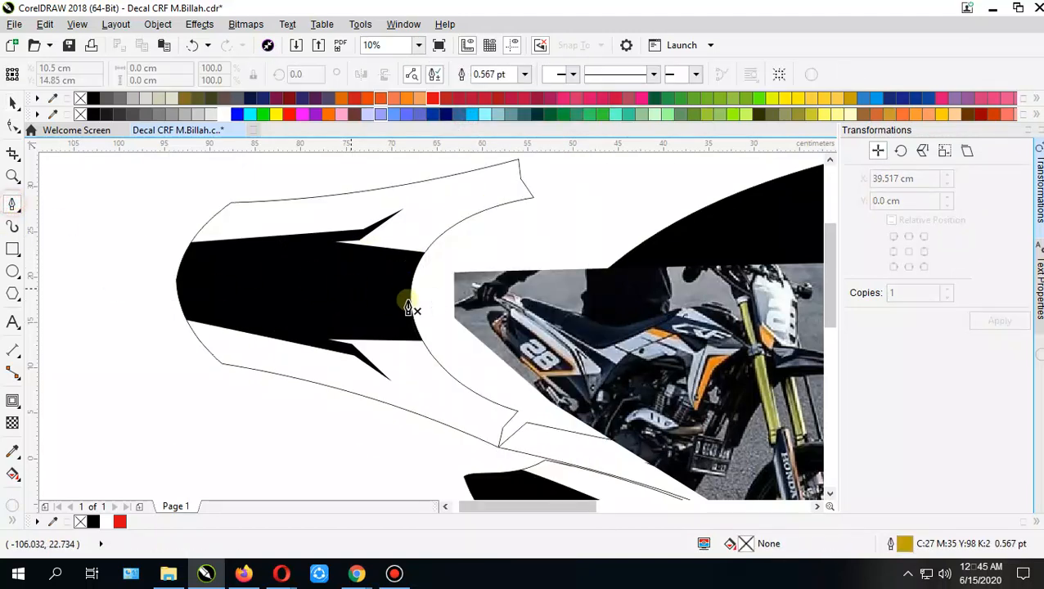
pyautogui.moveTo(166, 266); pyautogui.dragTo(435, 304)
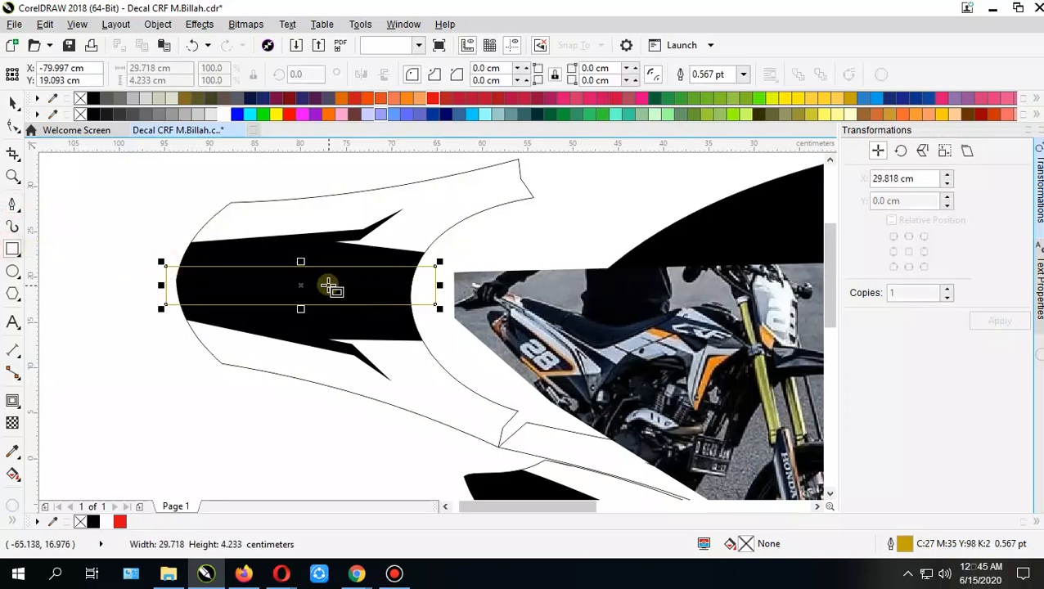
# Step: Reduce the rectangle's height to about 3.6 cm, fill it with red and remove its outline
pyautogui.moveTo(302, 261); pyautogui.dragTo(301, 302)
pyautogui.click(433, 98)
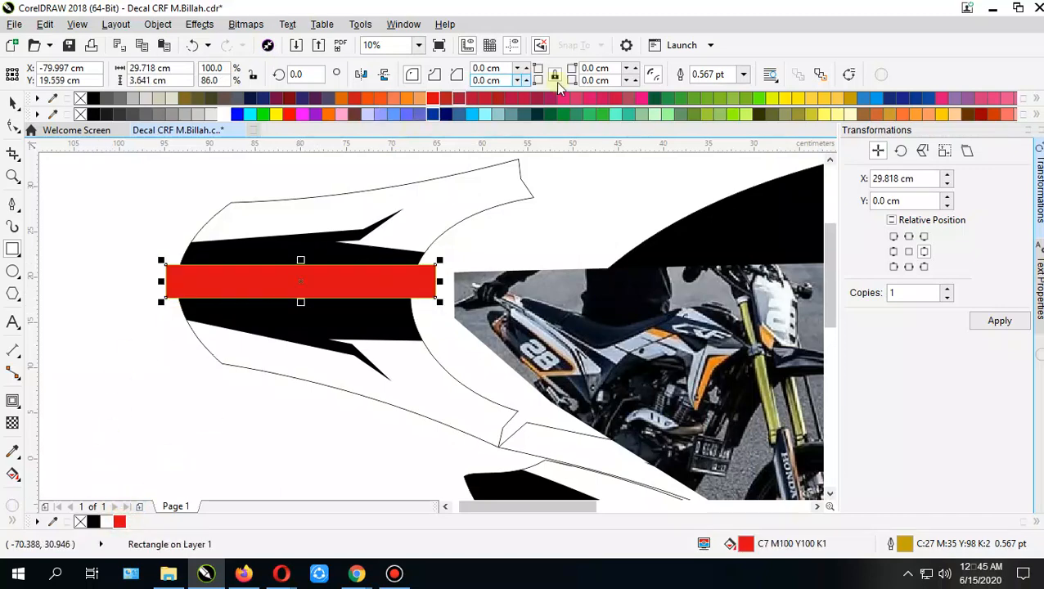
pyautogui.click(742, 75)
pyautogui.click(709, 87)
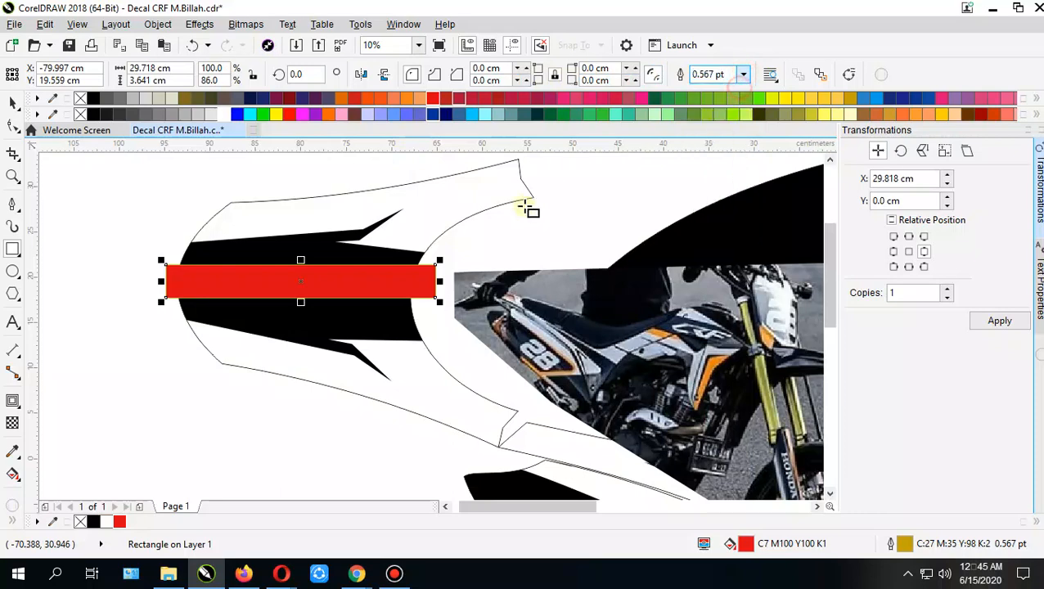
# Step: Place the red stripe inside the curved black template as PowerClip contents
pyautogui.rightClick(425, 283)
pyautogui.click(490, 121)
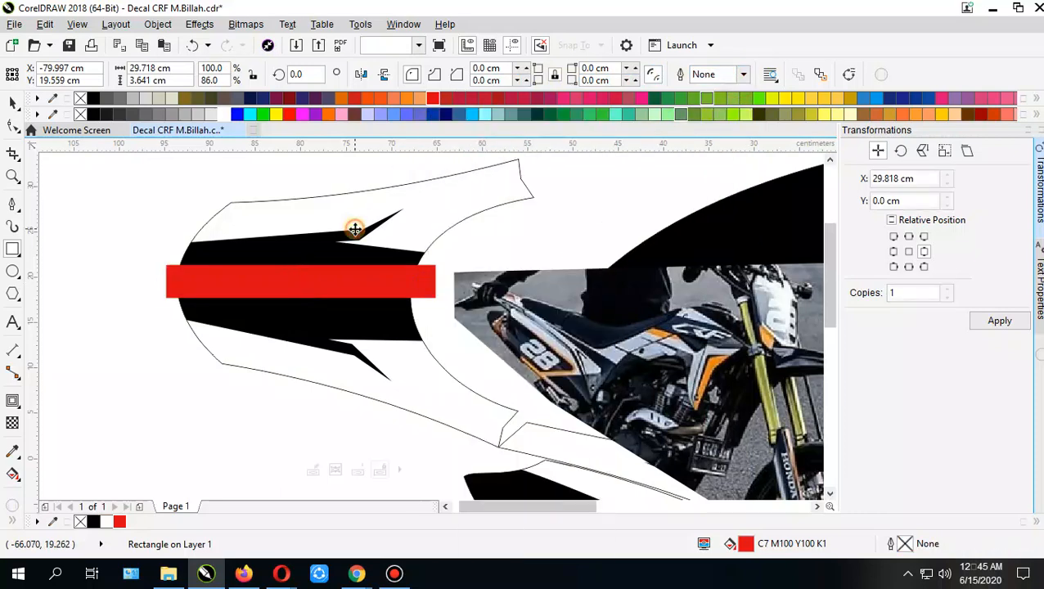
pyautogui.click(350, 226)
pyautogui.moveTo(611, 313); pyautogui.dragTo(479, 304)
pyautogui.click(459, 210)
pyautogui.moveTo(402, 301); pyautogui.dragTo(378, 256)
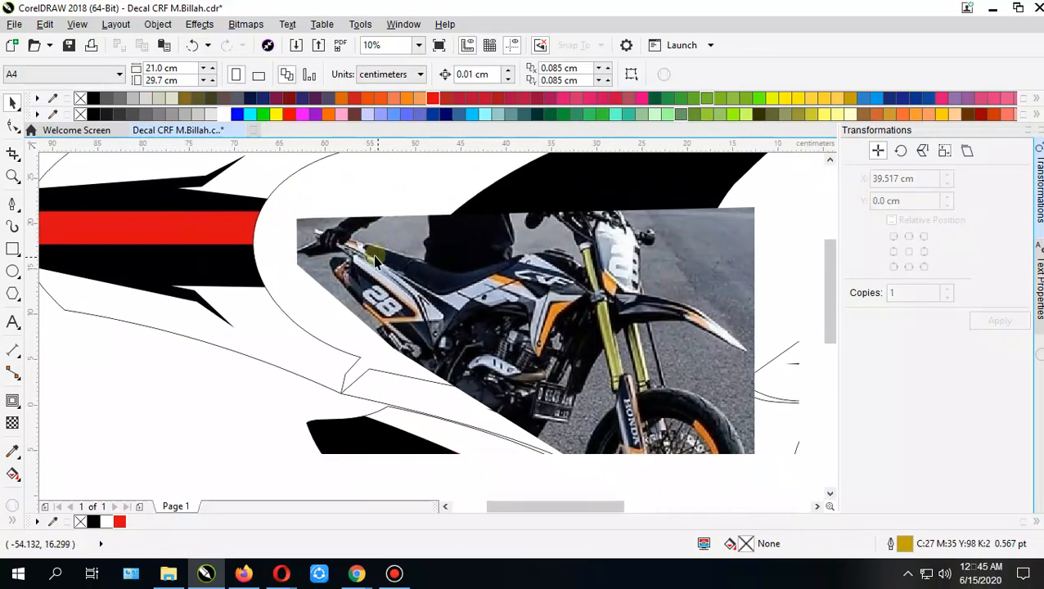
# Step: Break the note text apart until the number ":55," is a separate text object
pyautogui.moveTo(472, 370); pyautogui.dragTo(337, 367)
pyautogui.scroll(-1, 419, 328)
pyautogui.moveTo(335, 330); pyautogui.dragTo(355, 352)
pyautogui.moveTo(240, 227); pyautogui.dragTo(234, 244)
pyautogui.click(234, 243)
pyautogui.hotkey('ctrl', 'k')
pyautogui.click(305, 242)
pyautogui.click(233, 241)
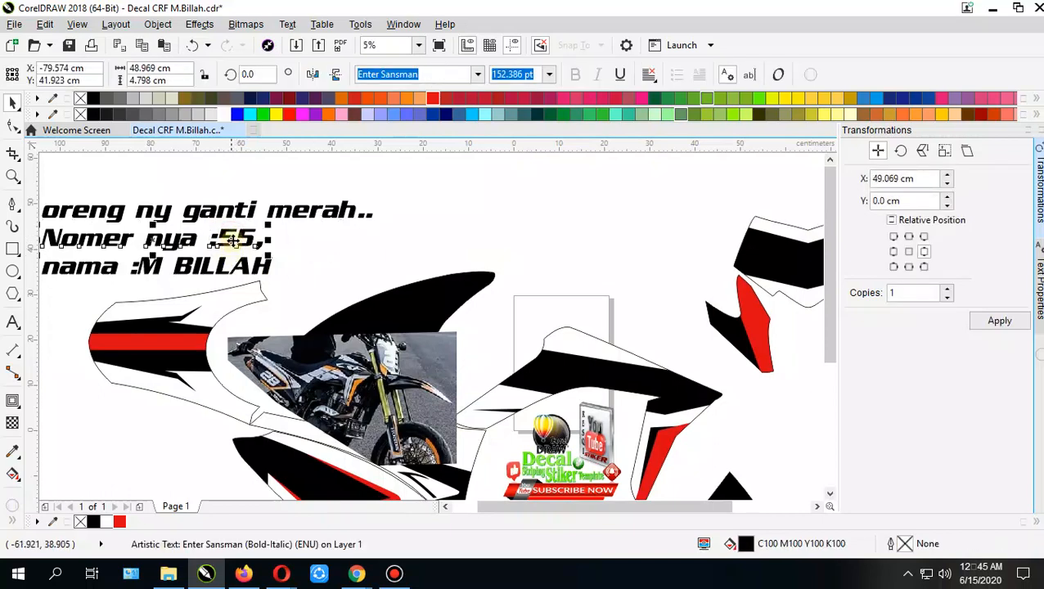
pyautogui.hotkey('ctrl', 'k')
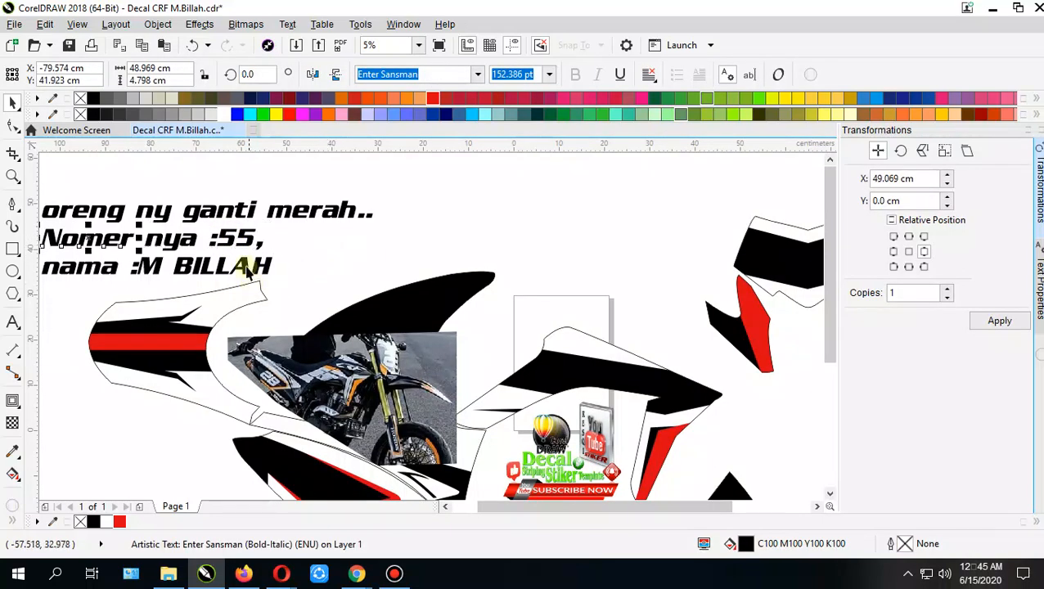
pyautogui.click(245, 236)
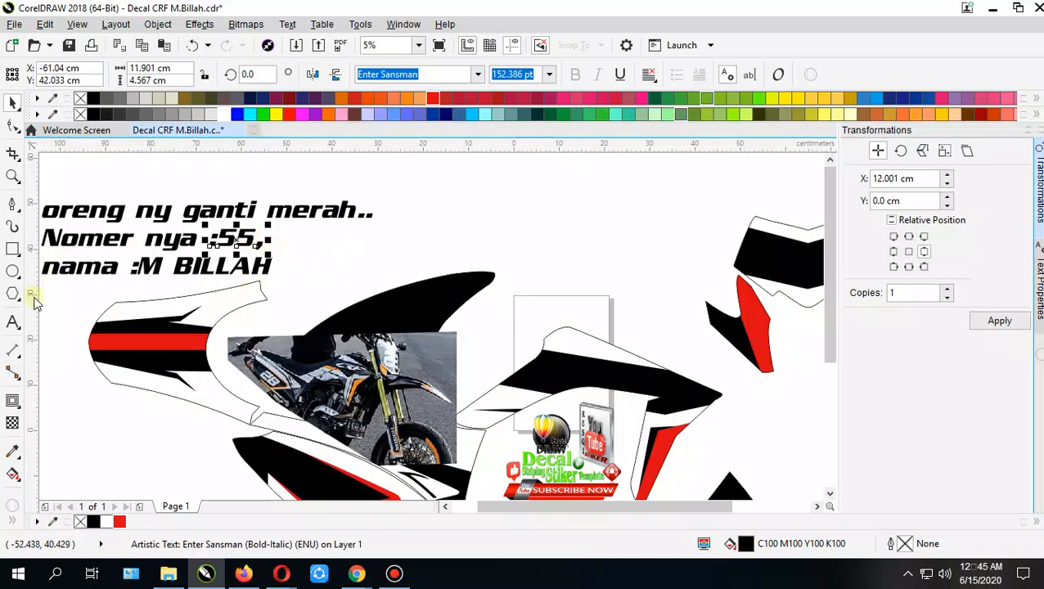
# Step: Remove the colon and trailing comma from the number text, leaving only "55"
pyautogui.click(14, 321)
pyautogui.click(221, 233)
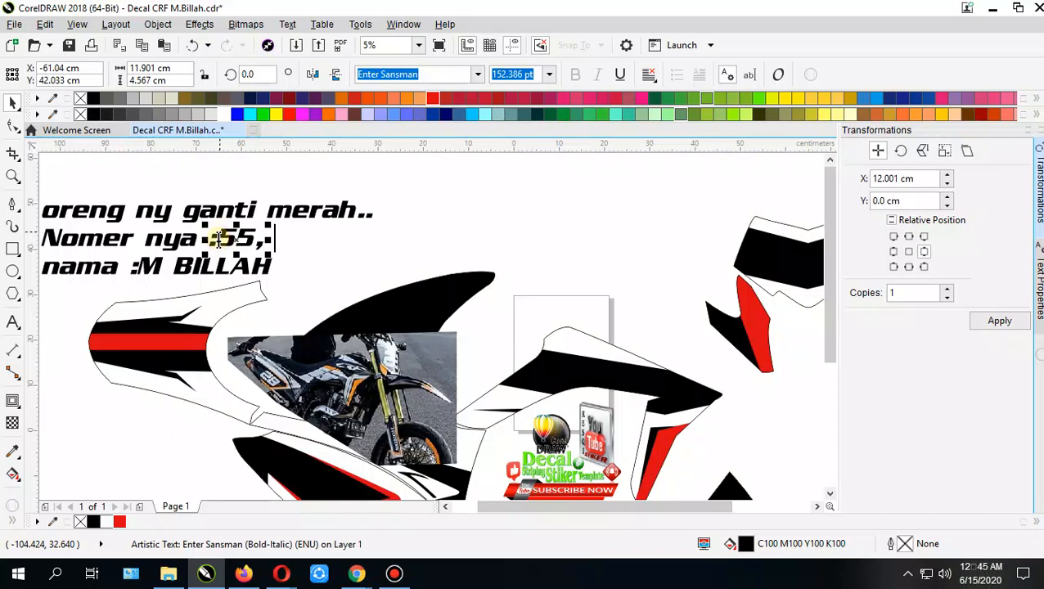
pyautogui.doubleClick(217, 238)
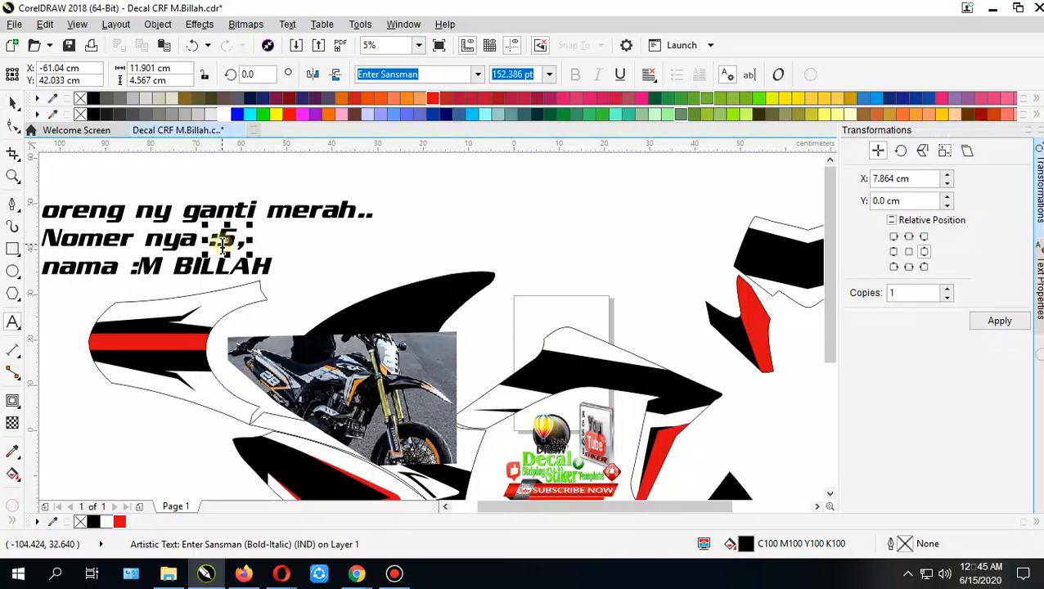
pyautogui.hotkey('ctrl', 'z')
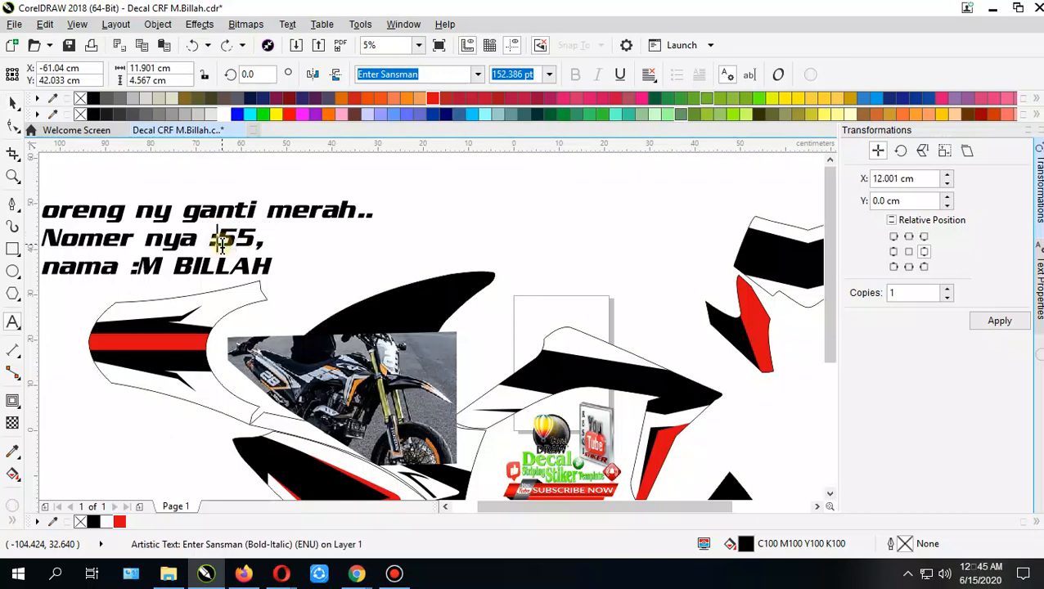
pyautogui.press('Delete')
pyautogui.hotkey('ctrl', 'z')
pyautogui.click(259, 242)
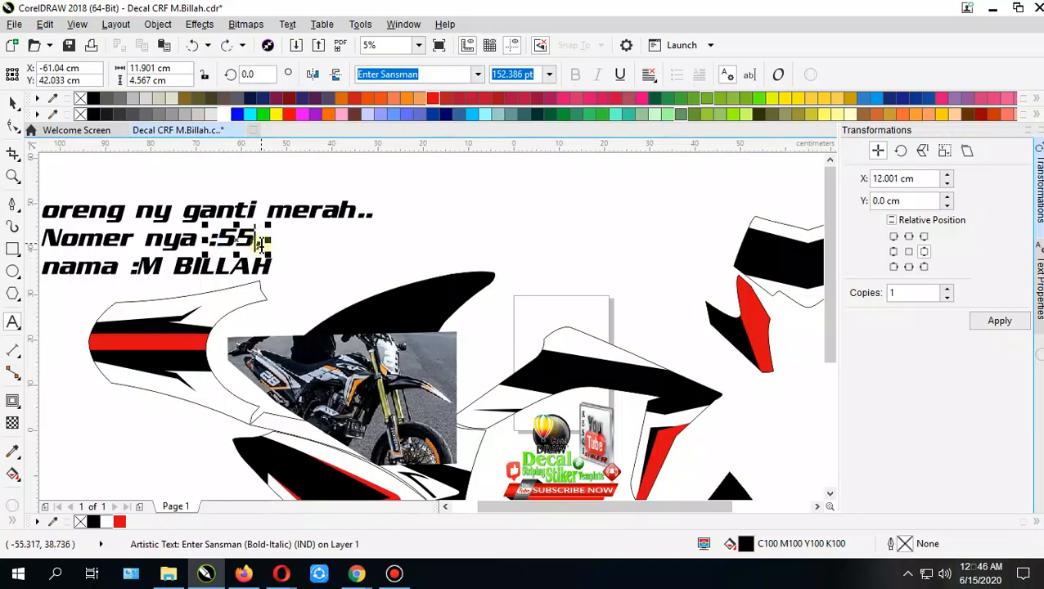
pyautogui.write(',')
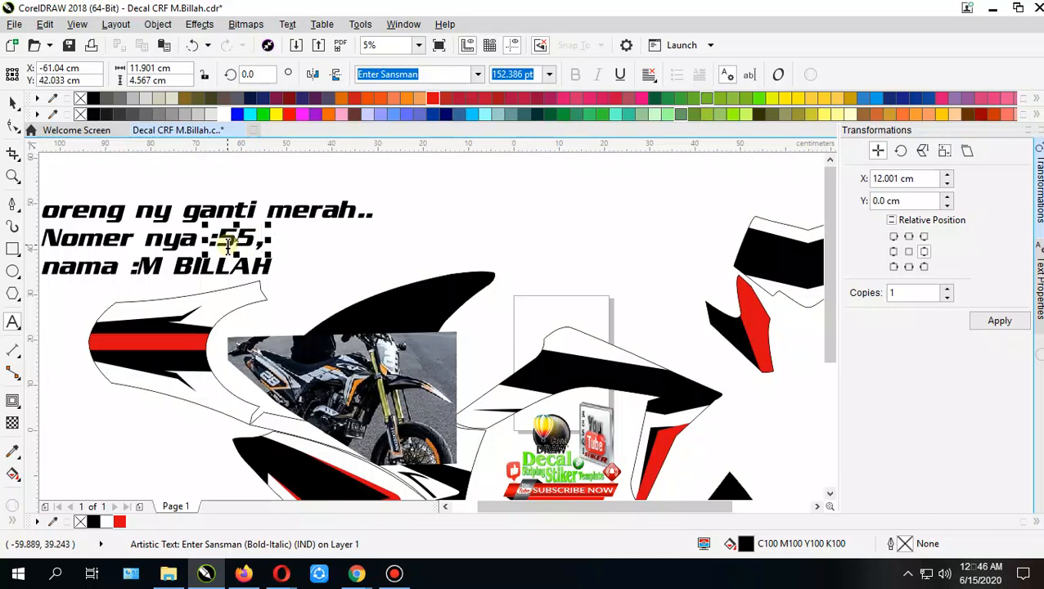
pyautogui.press('BackSpace')
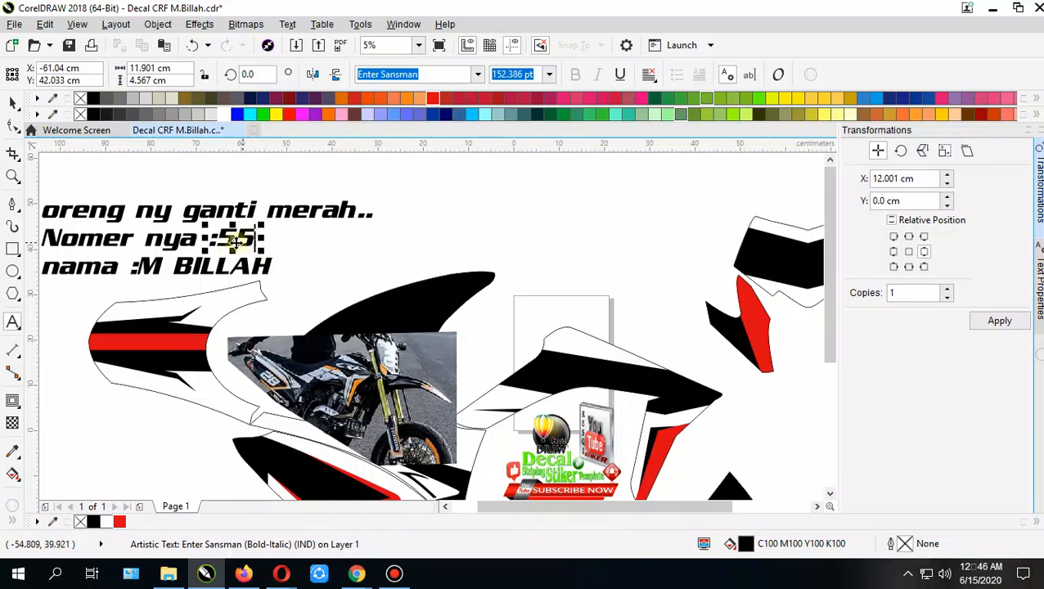
pyautogui.click(221, 237)
pyautogui.press('BackSpace')
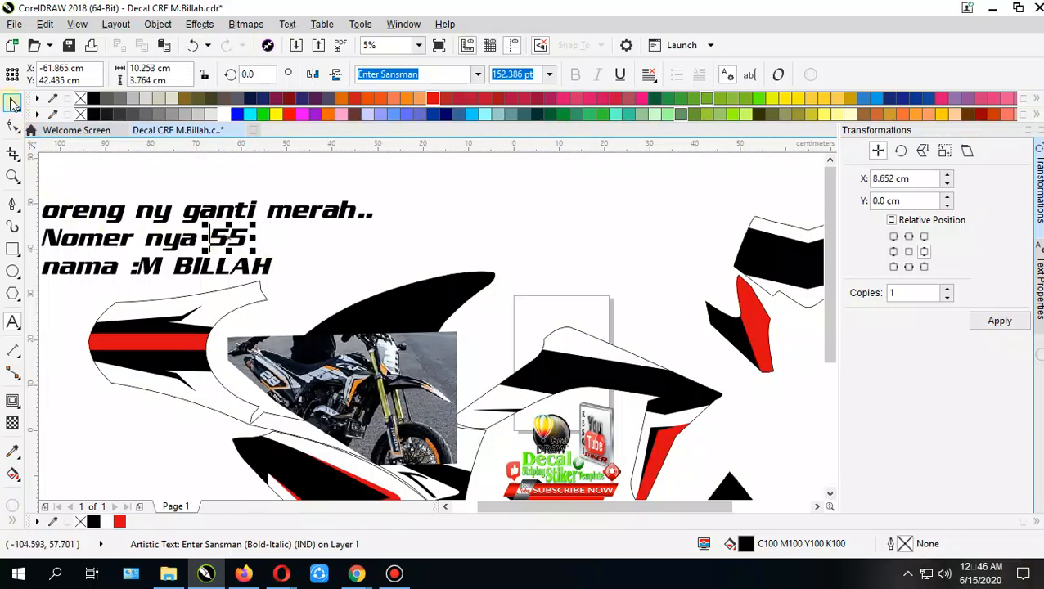
# Step: Enlarge the 55 text to about 574 pt above the page and set its font to Demonized
pyautogui.moveTo(252, 255); pyautogui.dragTo(356, 315)
pyautogui.moveTo(329, 263); pyautogui.dragTo(617, 245)
pyautogui.click(477, 76)
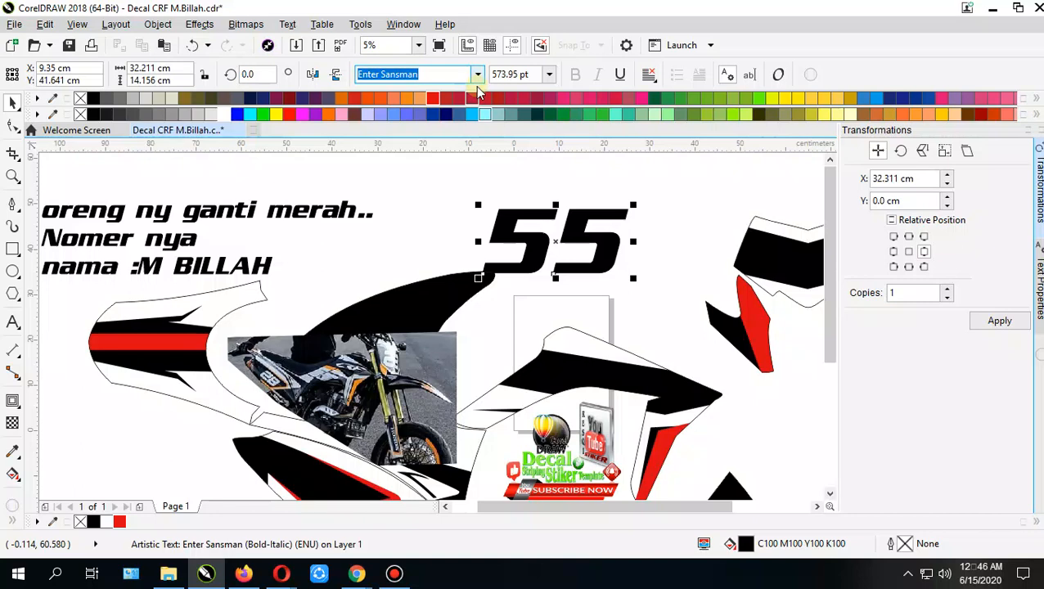
pyautogui.click(477, 81)
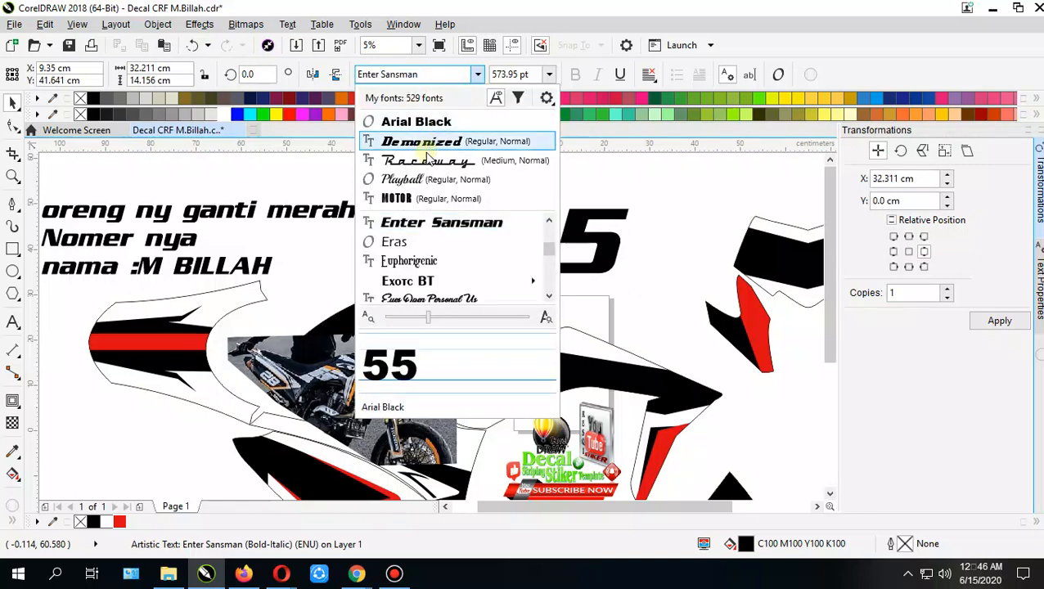
pyautogui.click(421, 142)
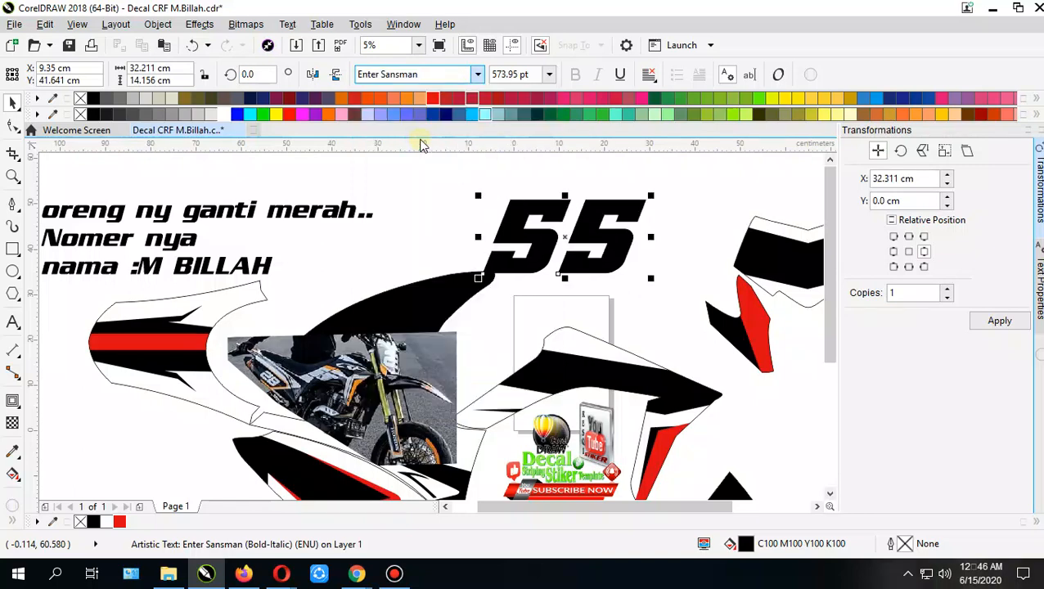
pyautogui.moveTo(448, 224); pyautogui.dragTo(415, 245)
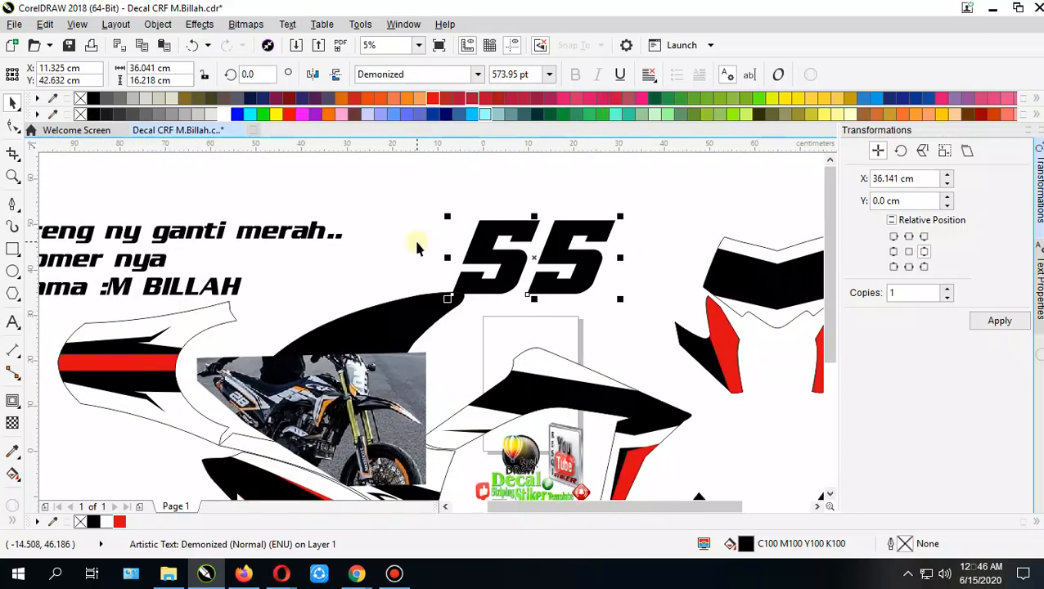
# Step: Break the 55 into separate digits, tighten the gap between them and group the two digits
pyautogui.hotkey('ctrl', 'k')
pyautogui.scroll(2, 552, 260)
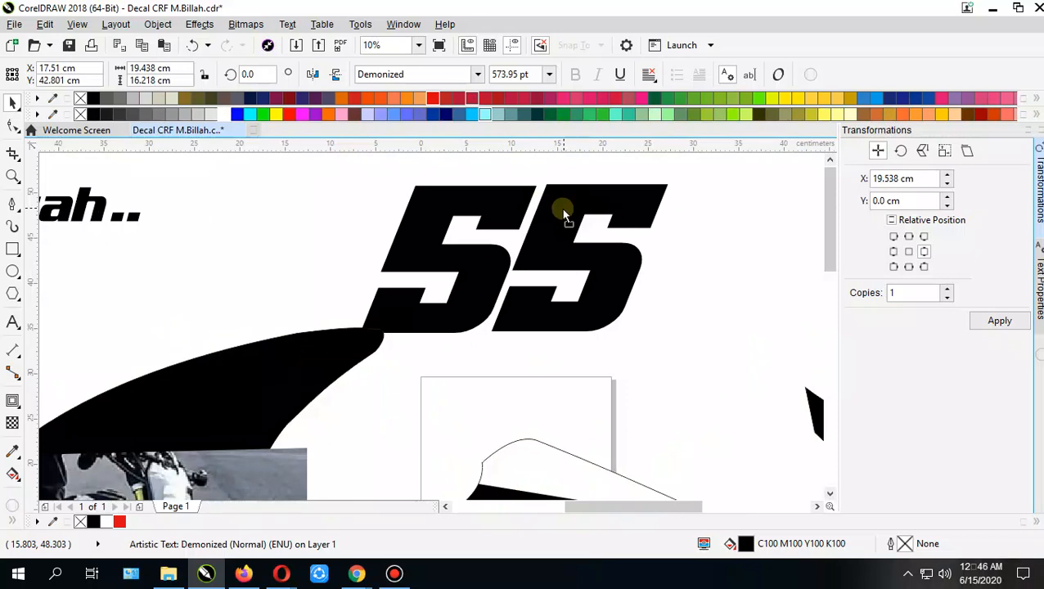
pyautogui.keyDown('shift'); pyautogui.click(497, 202); pyautogui.keyUp('shift')
pyautogui.hotkey('ctrl', 'g')
pyautogui.scroll(-1, 513, 242)
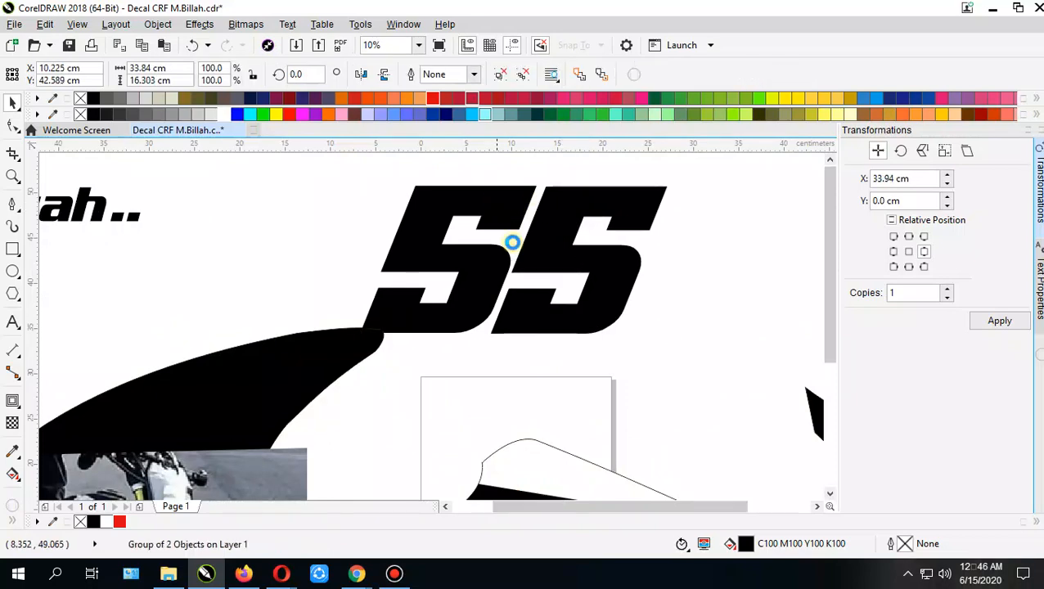
pyautogui.moveTo(578, 284); pyautogui.dragTo(628, 279)
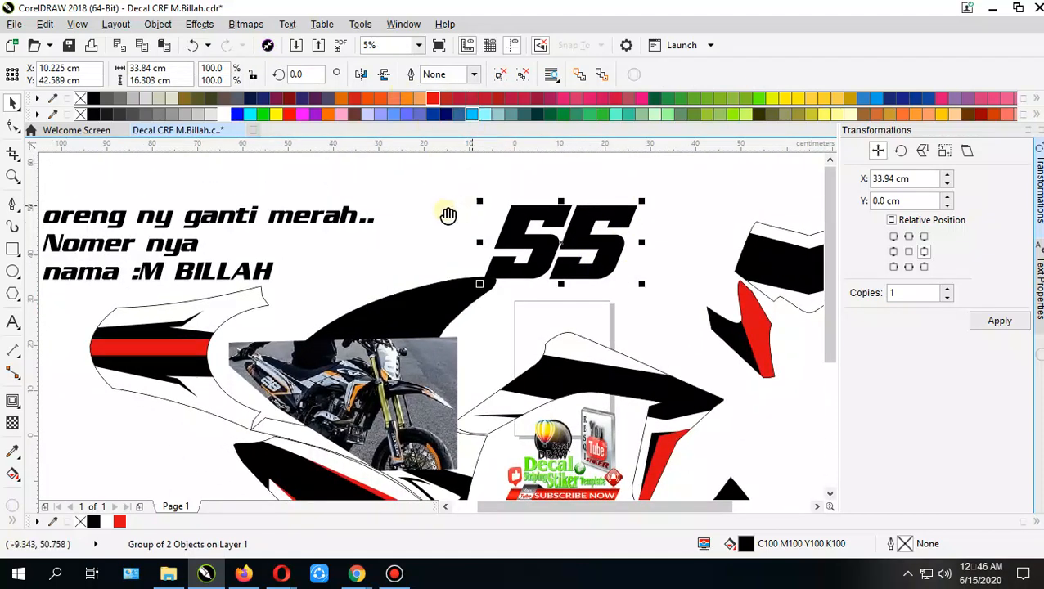
# Step: Scale the 55 group down to about 22.6 × 10.9 cm and fill it with white
pyautogui.moveTo(448, 215); pyautogui.dragTo(431, 218)
pyautogui.moveTo(598, 208); pyautogui.dragTo(557, 232)
pyautogui.moveTo(526, 274); pyautogui.dragTo(542, 245)
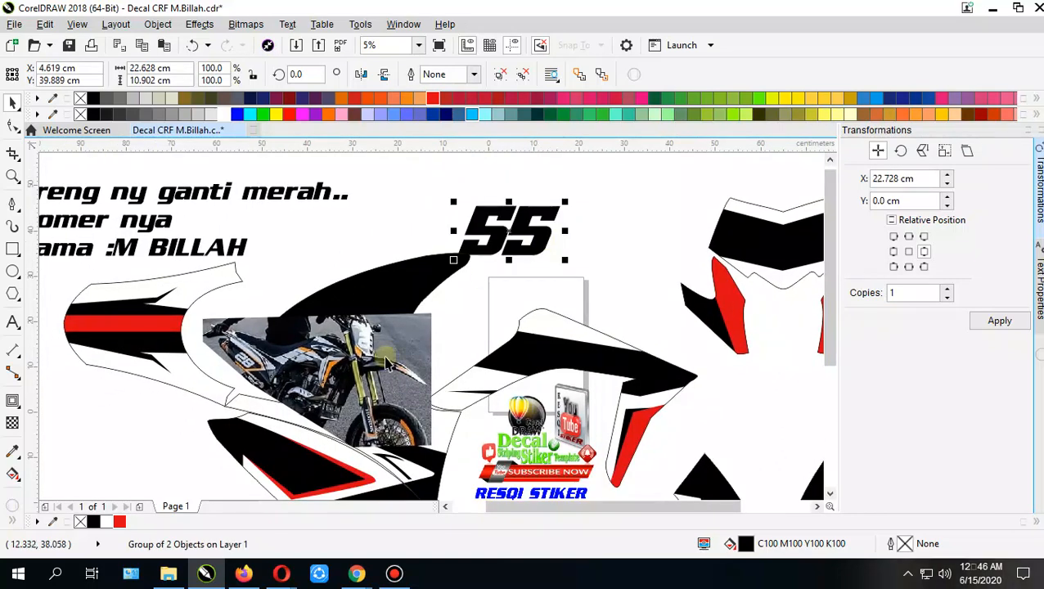
pyautogui.click(106, 521)
# Step: Move the white 55 onto the red-bordered black area of the side panel and scale it to about 10.7 × 5.1 cm
pyautogui.moveTo(568, 331); pyautogui.dragTo(642, 262)
pyautogui.moveTo(563, 187); pyautogui.dragTo(435, 378)
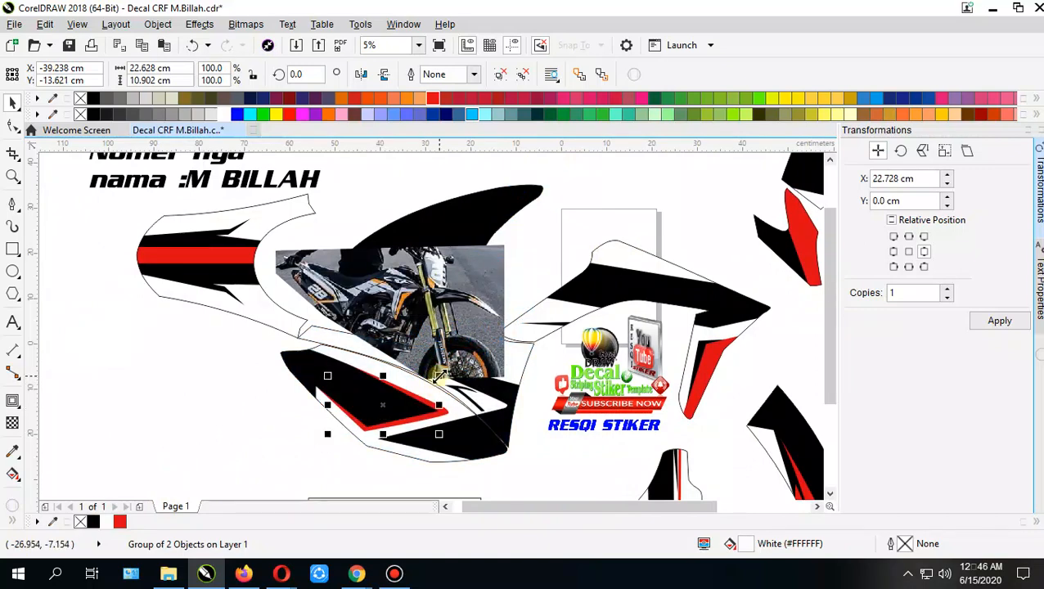
pyautogui.moveTo(439, 375); pyautogui.dragTo(395, 402)
pyautogui.scroll(1, 390, 388)
pyautogui.click(400, 385)
pyautogui.click(407, 381)
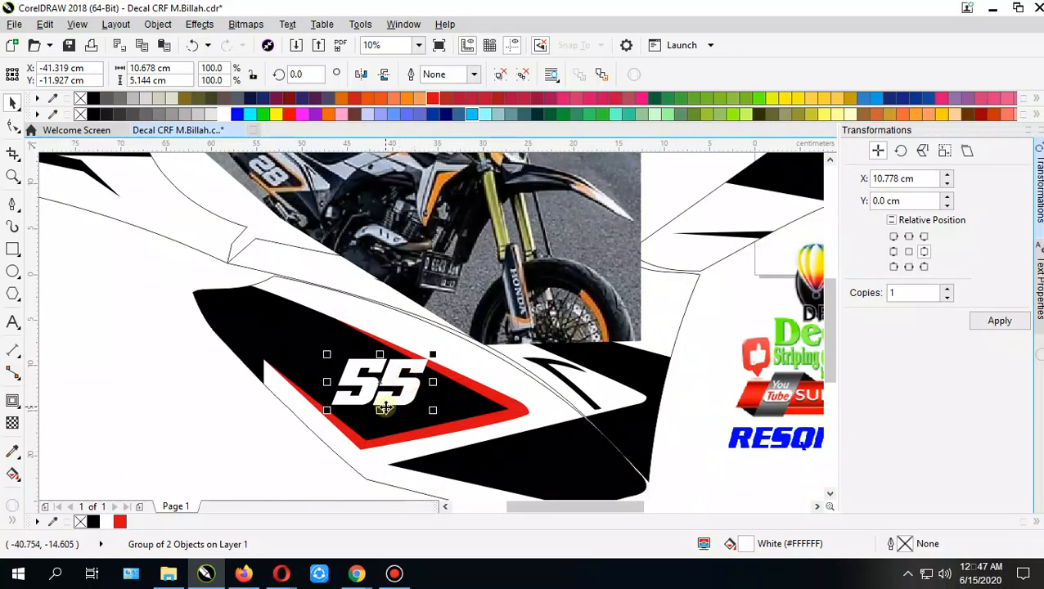
# Step: Widen the 55 to about 13.9 cm and rotate it to about 331.6° to follow the slant of the red-bordered black area
pyautogui.moveTo(431, 384); pyautogui.dragTo(442, 445)
pyautogui.click(442, 390)
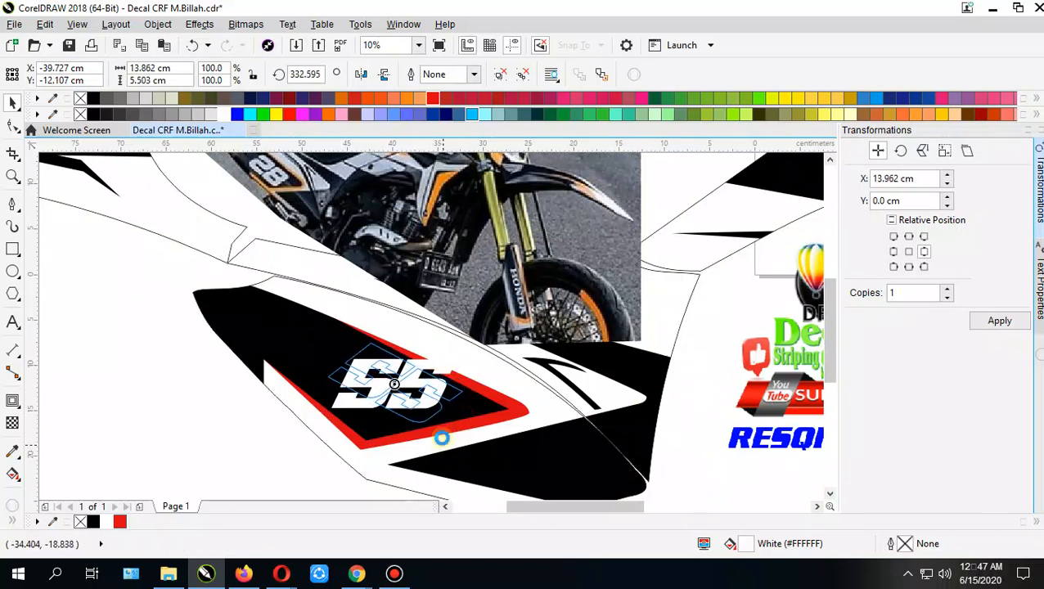
pyautogui.moveTo(442, 388); pyautogui.dragTo(431, 383)
pyautogui.moveTo(457, 431)
pyautogui.mouseDown()
pyautogui.moveTo(468, 432)
pyautogui.moveTo(456, 421)
pyautogui.mouseUp()
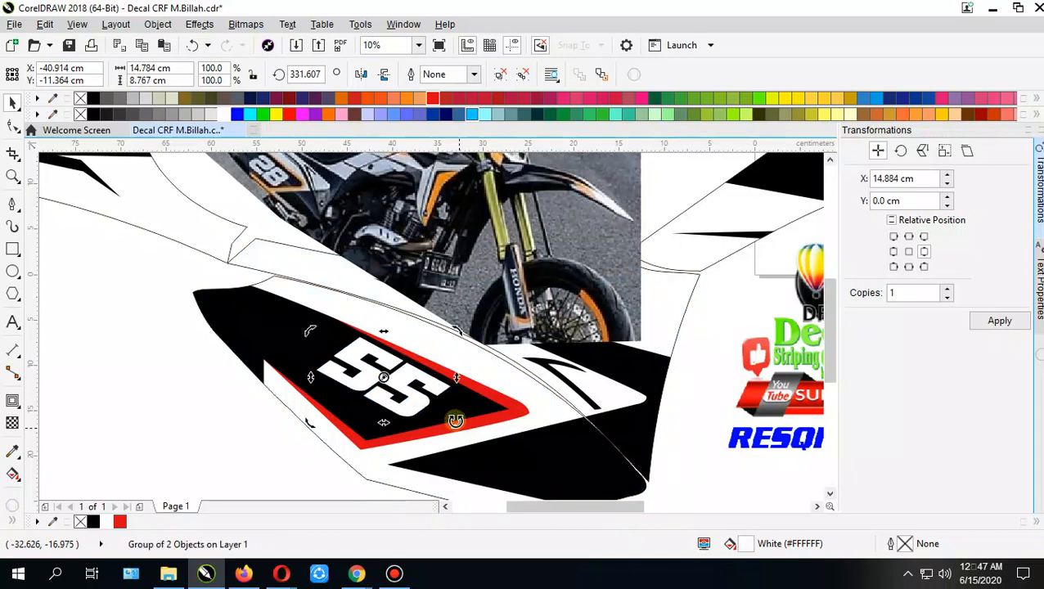
pyautogui.moveTo(430, 386); pyautogui.dragTo(470, 505)
pyautogui.moveTo(318, 370); pyautogui.dragTo(370, 370)
pyautogui.click(252, 371)
# Step: Delete the "nama :" label from the name text and move the remaining name beside the side panel with the 55
pyautogui.scroll(-1, 350, 333)
pyautogui.click(304, 204)
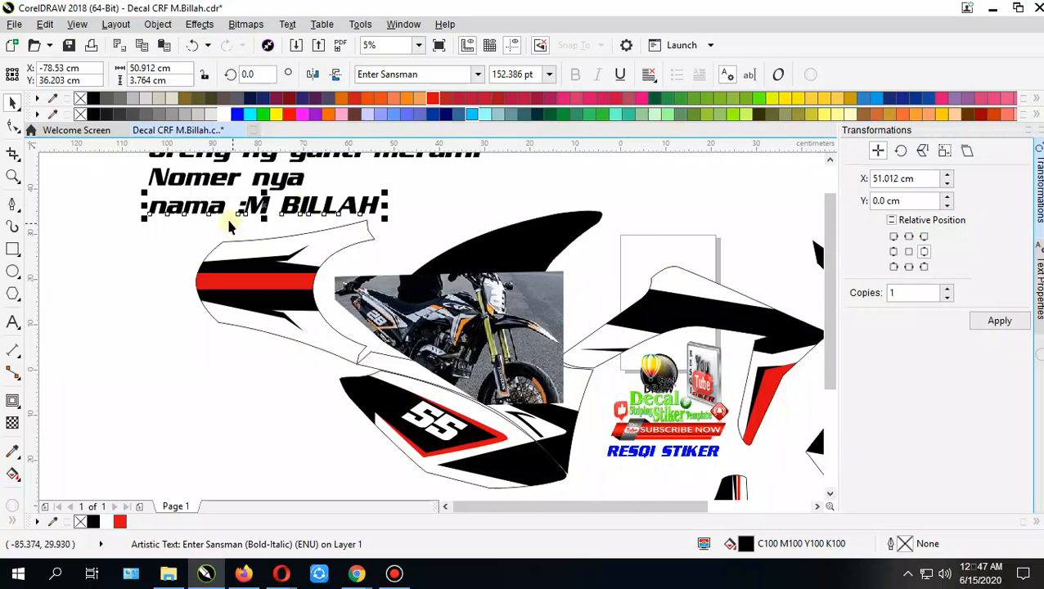
pyautogui.click(12, 322)
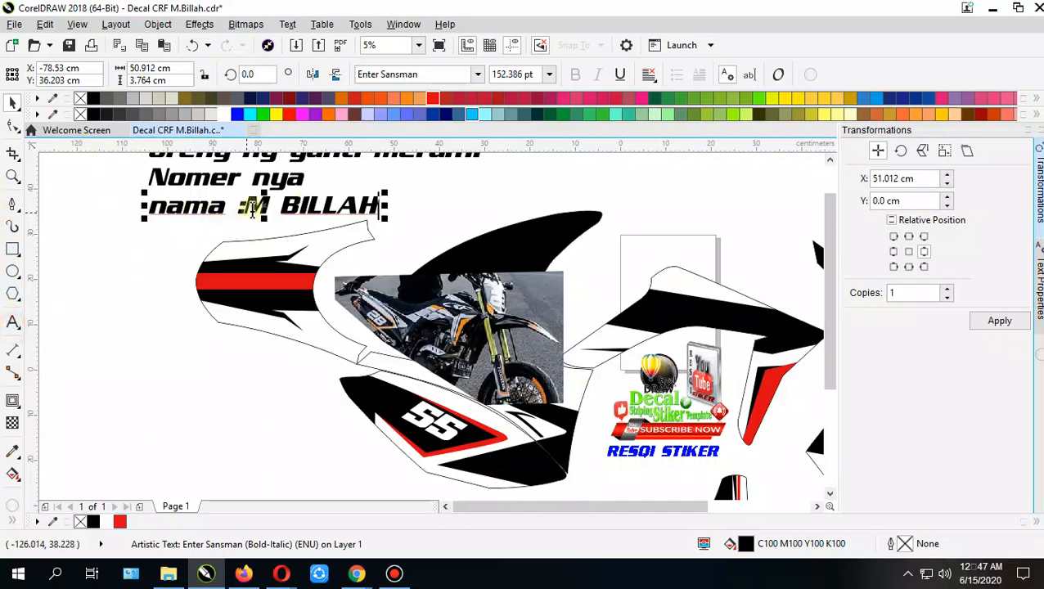
pyautogui.moveTo(247, 205); pyautogui.dragTo(94, 217)
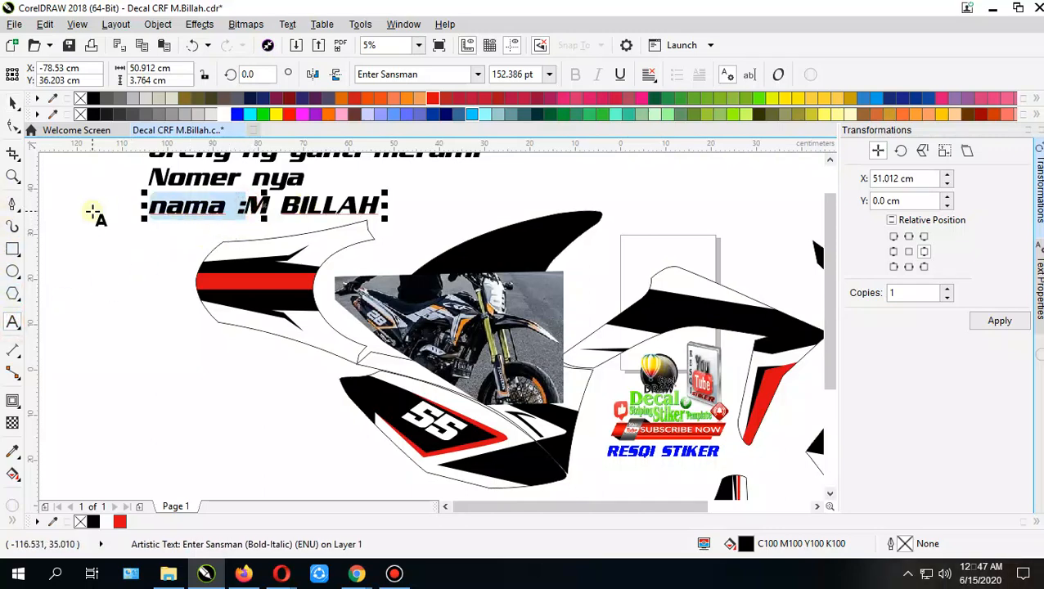
pyautogui.press('BackSpace')
pyautogui.click(13, 102)
pyautogui.moveTo(194, 207); pyautogui.dragTo(265, 362)
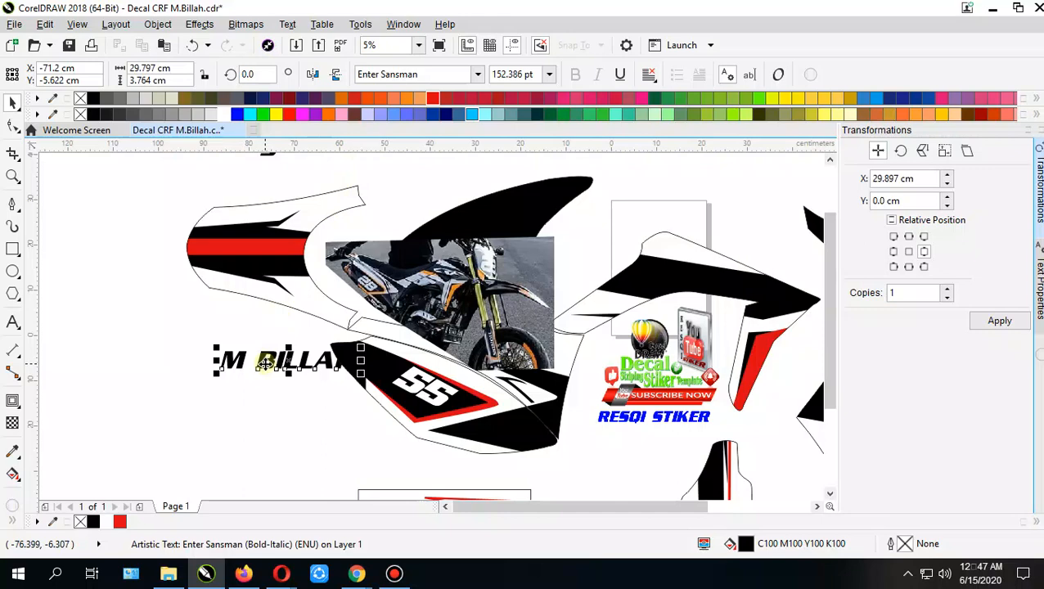
# Step: Fill the name text with white and add a one-step outside contour with a 0.254 cm offset
pyautogui.scroll(1, 266, 365)
pyautogui.moveTo(251, 388); pyautogui.dragTo(239, 356)
pyautogui.click(107, 521)
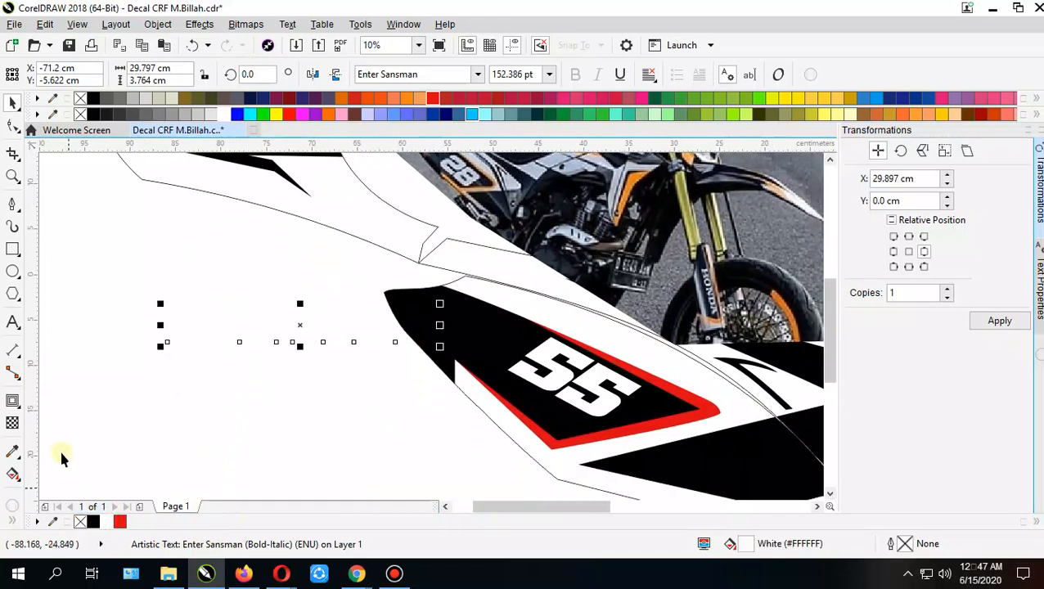
pyautogui.click(15, 400)
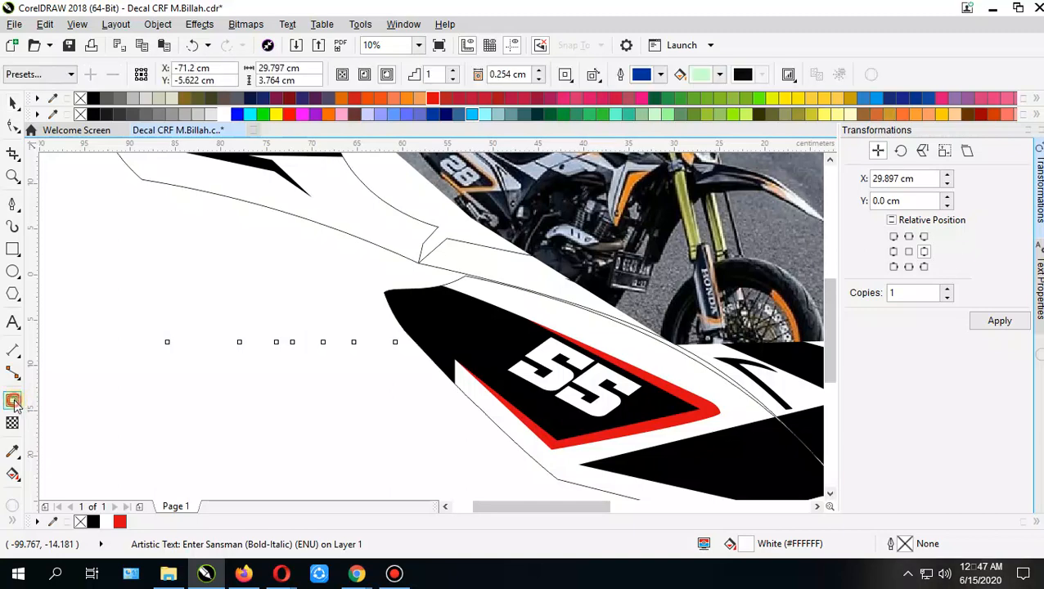
pyautogui.click(386, 74)
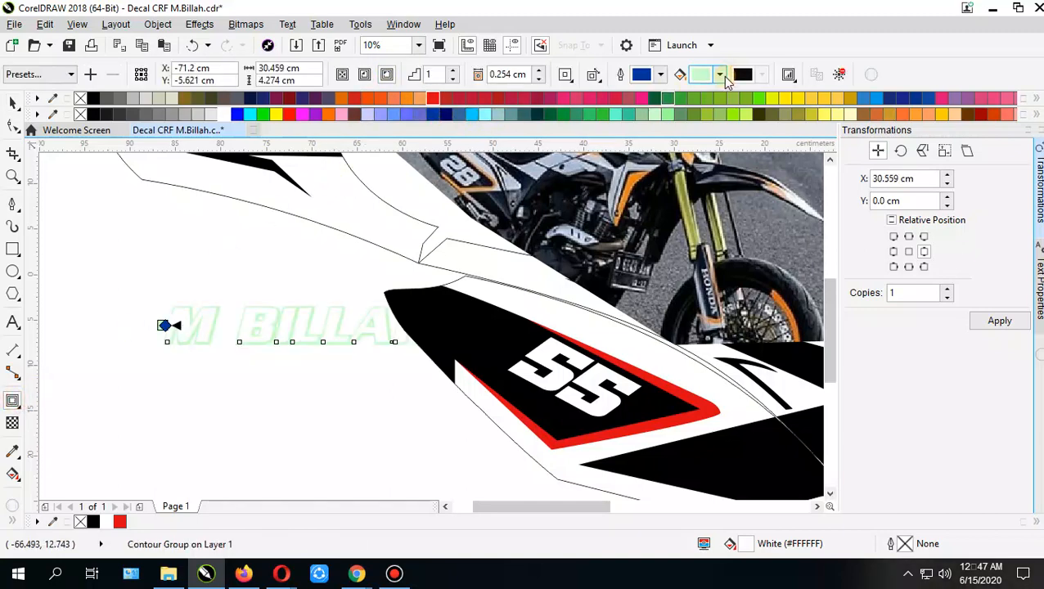
pyautogui.click(720, 74)
pyautogui.click(644, 92)
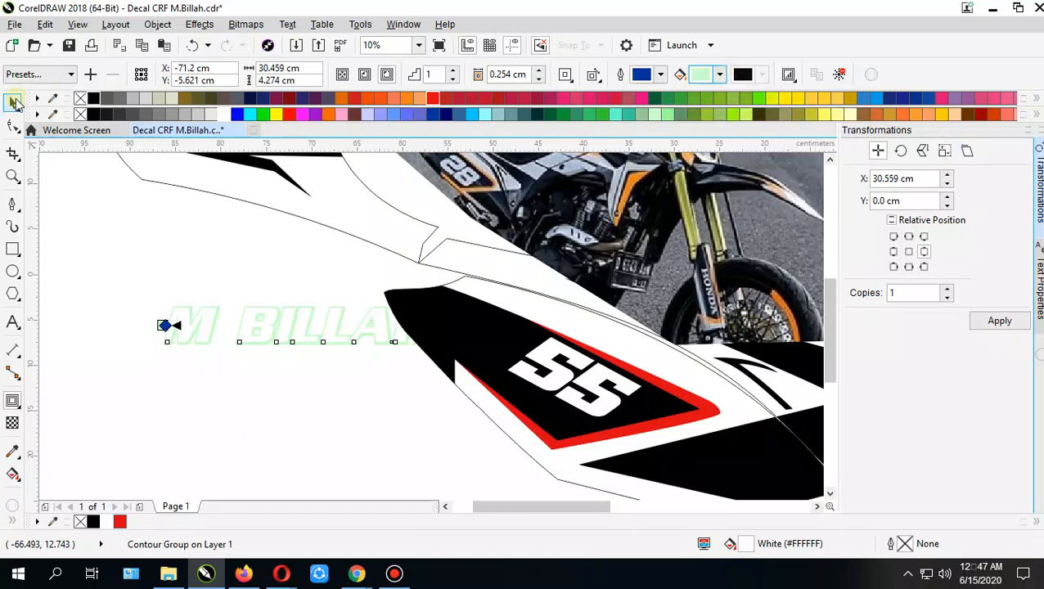
pyautogui.scroll(5, 293, 305)
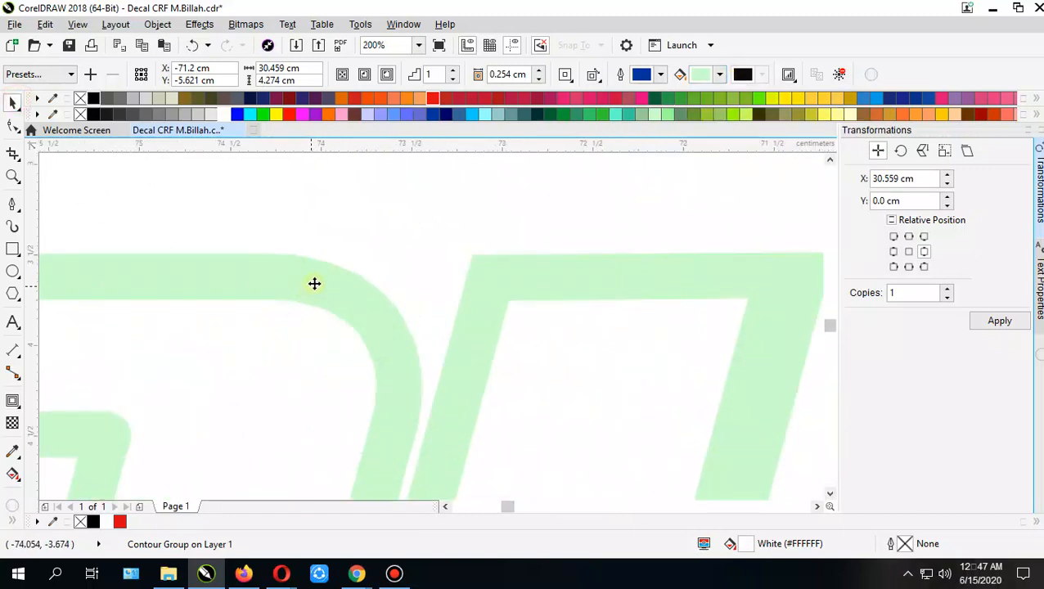
# Step: Break the contour apart from the name text and fill the separated contour shape with black
pyautogui.rightClick(327, 288)
pyautogui.click(360, 305)
pyautogui.scroll(-2, 327, 275)
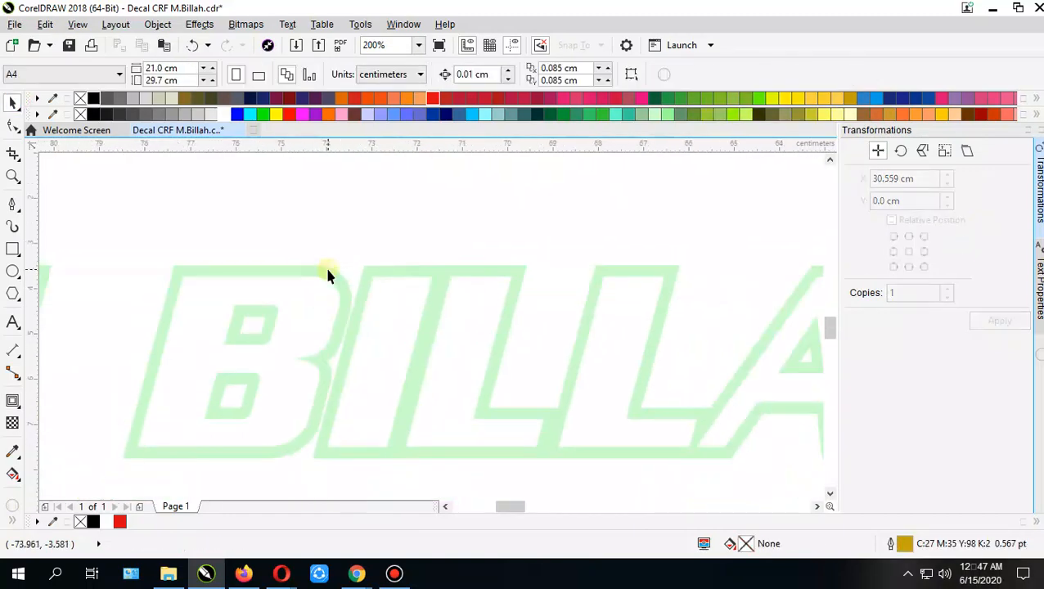
pyautogui.click(328, 275)
pyautogui.click(93, 522)
# Step: Duplicate the name's black contour with a slight diagonal offset and weld both shapes into a shadow about 30.6 × 4.5 cm
pyautogui.scroll(-3, 379, 380)
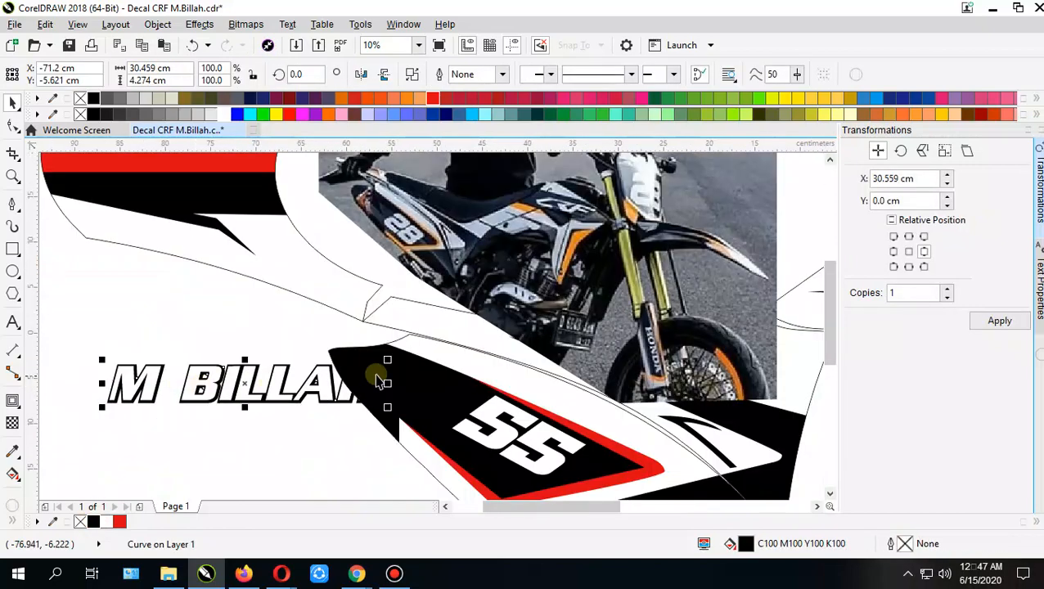
pyautogui.scroll(4, 110, 391)
pyautogui.scroll(1, 143, 263)
pyautogui.moveTo(145, 268); pyautogui.dragTo(160, 292)
pyautogui.keyDown('shift'); pyautogui.click(610, 260); pyautogui.keyUp('shift')
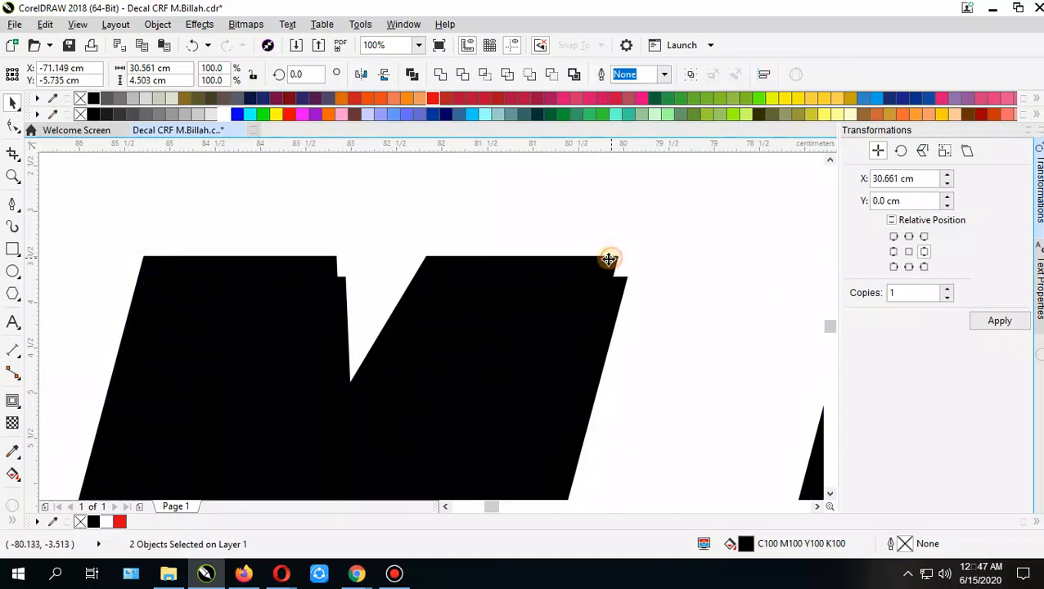
pyautogui.click(441, 76)
pyautogui.scroll(-3, 407, 268)
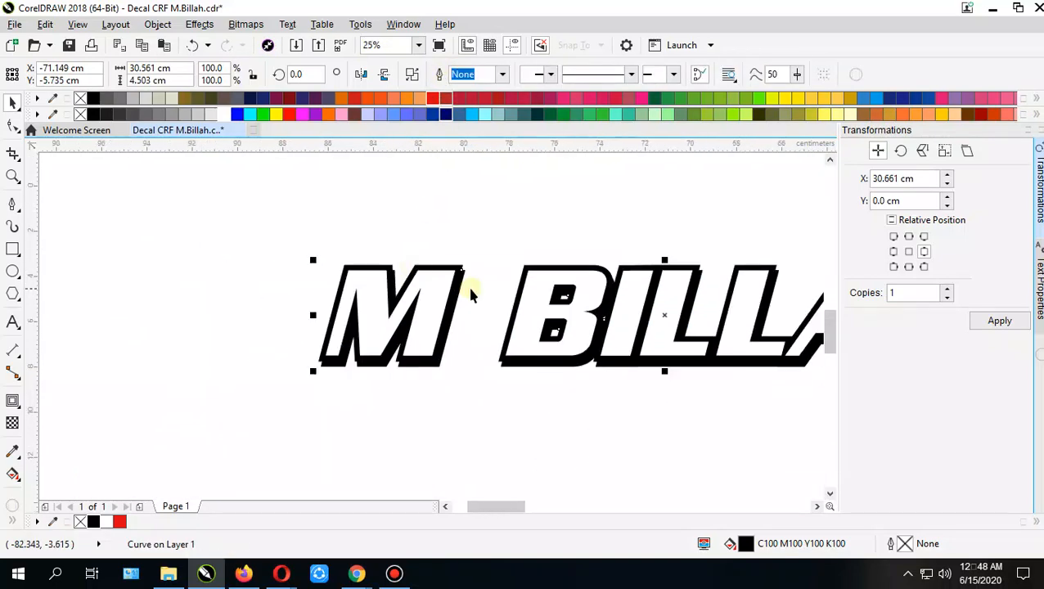
pyautogui.moveTo(439, 305); pyautogui.dragTo(546, 324)
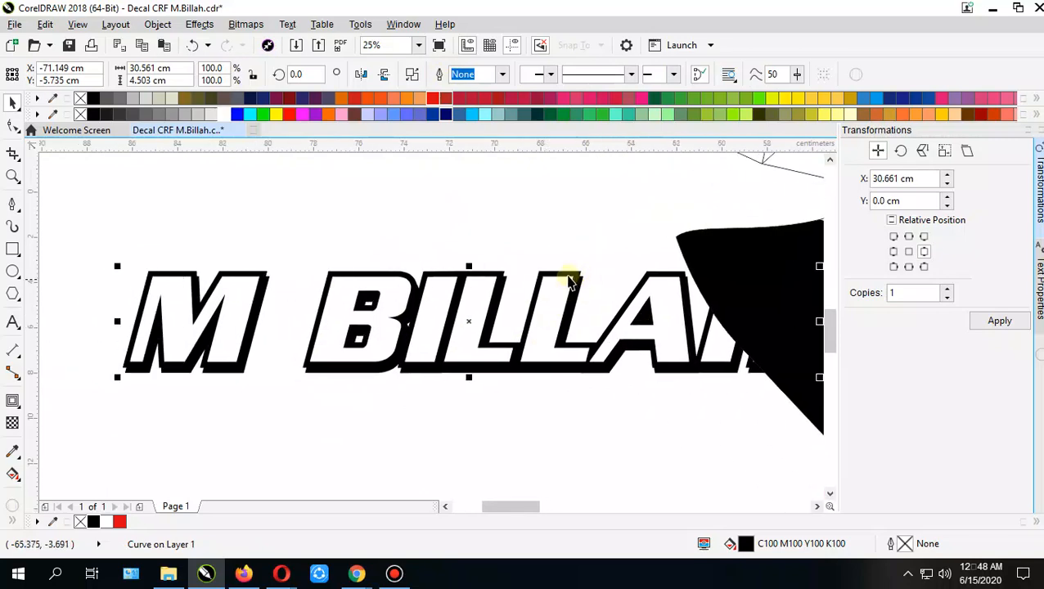
pyautogui.scroll(1, 573, 283)
pyautogui.click(587, 276)
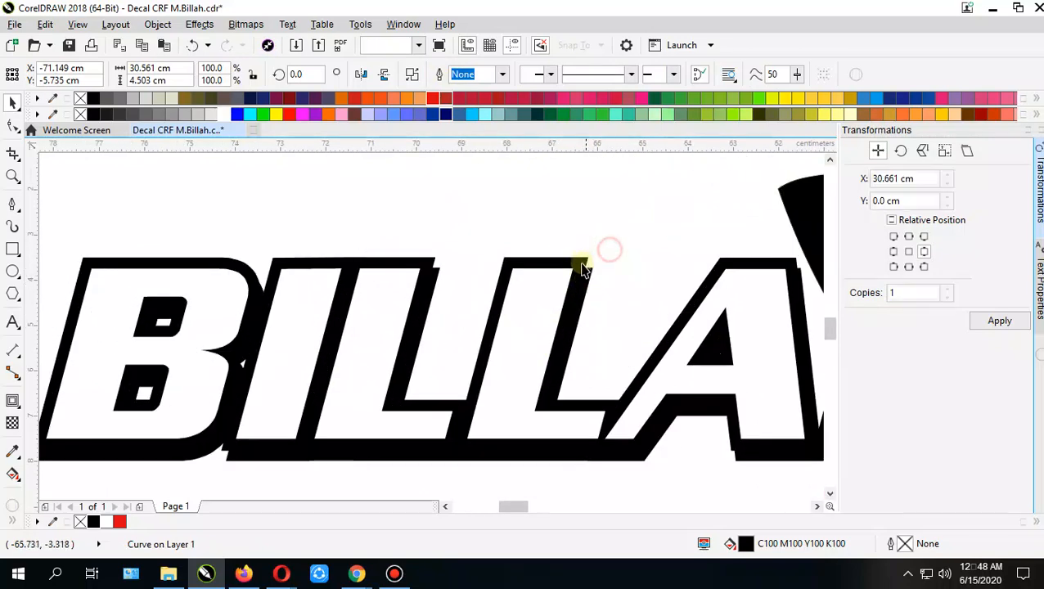
pyautogui.click(12, 401)
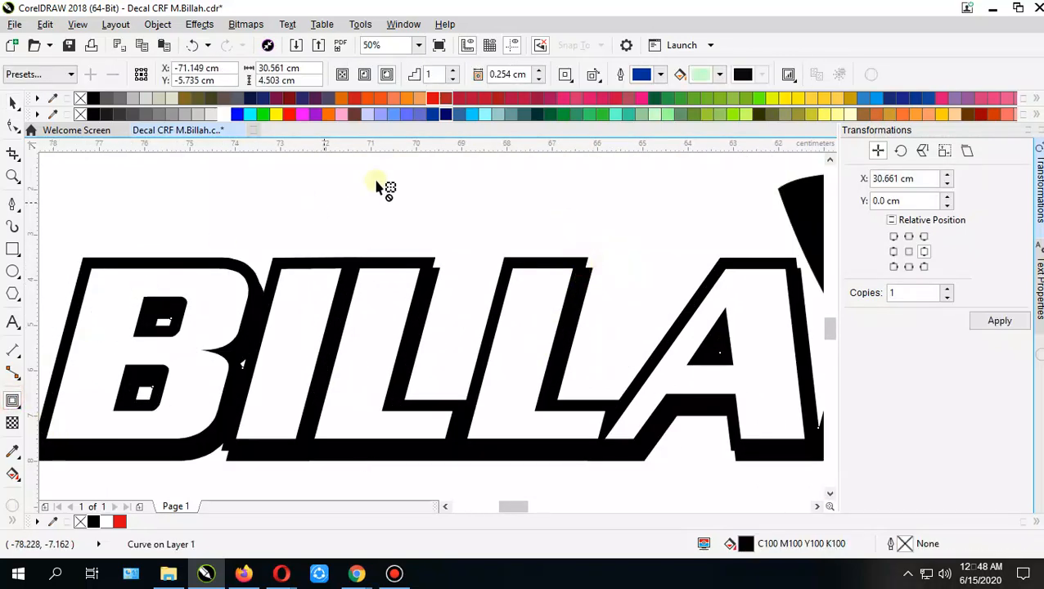
pyautogui.click(16, 103)
pyautogui.scroll(-3, 275, 238)
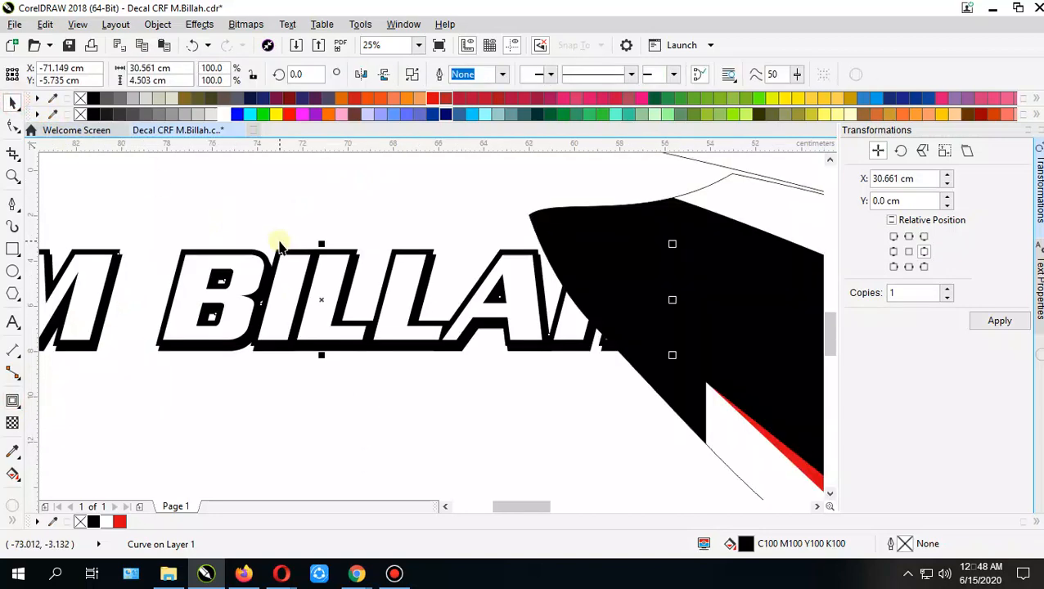
# Step: Group the name with its black shadow and scale it down to about 12.3 × 1.8 cm beside the side panel
pyautogui.moveTo(283, 281); pyautogui.dragTo(543, 352)
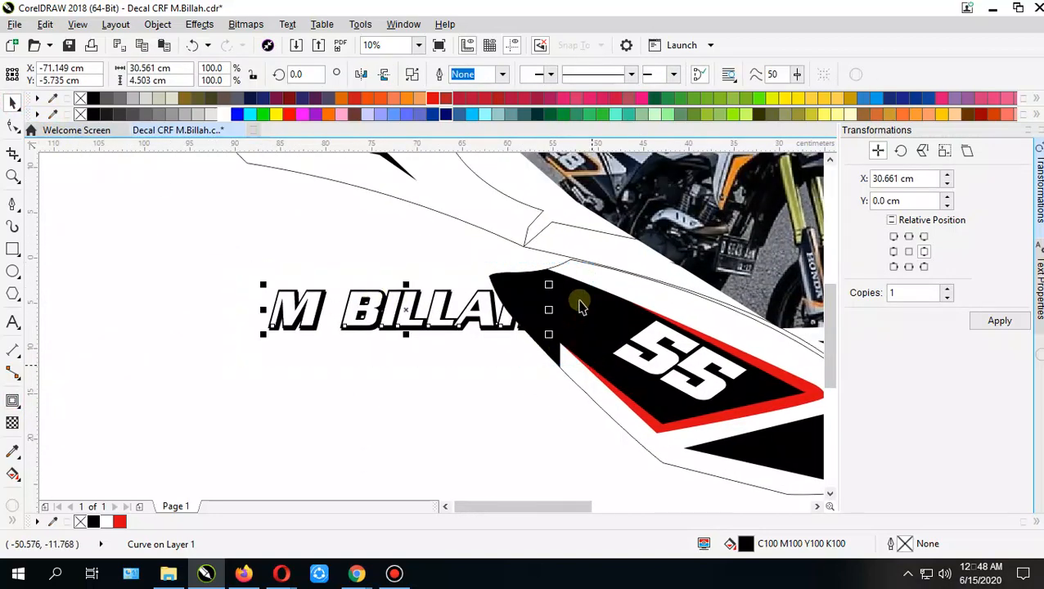
pyautogui.hotkey('ctrl', 'g')
pyautogui.moveTo(385, 366); pyautogui.dragTo(364, 440)
pyautogui.scroll(-2, 401, 388)
# Step: Try to move the reduced name group onto the black area of the side panel
pyautogui.moveTo(480, 358); pyautogui.dragTo(620, 378)
pyautogui.click(656, 381)
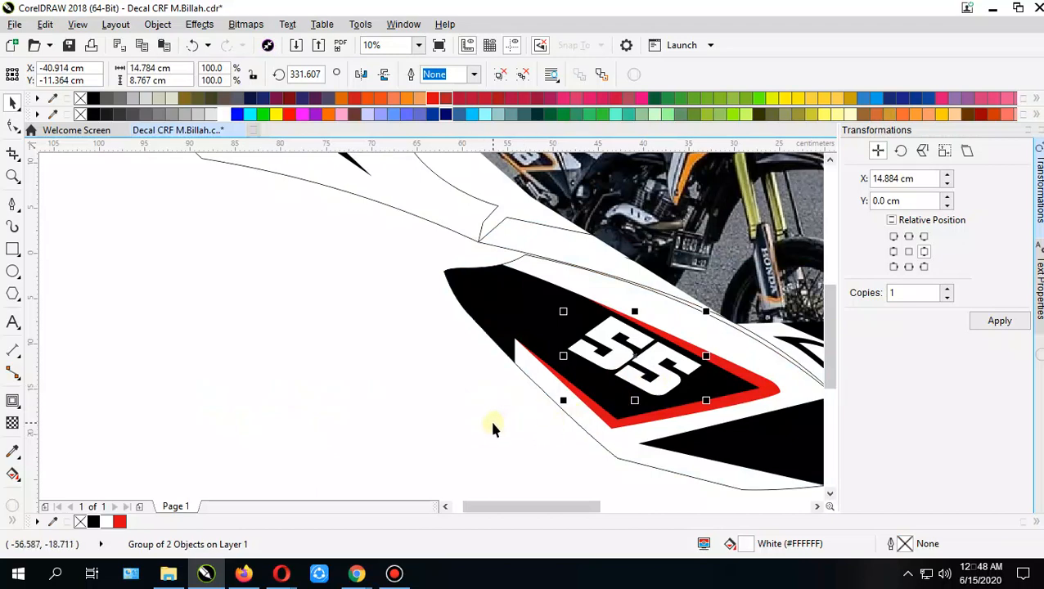
pyautogui.hotkey('ctrl', 'z')
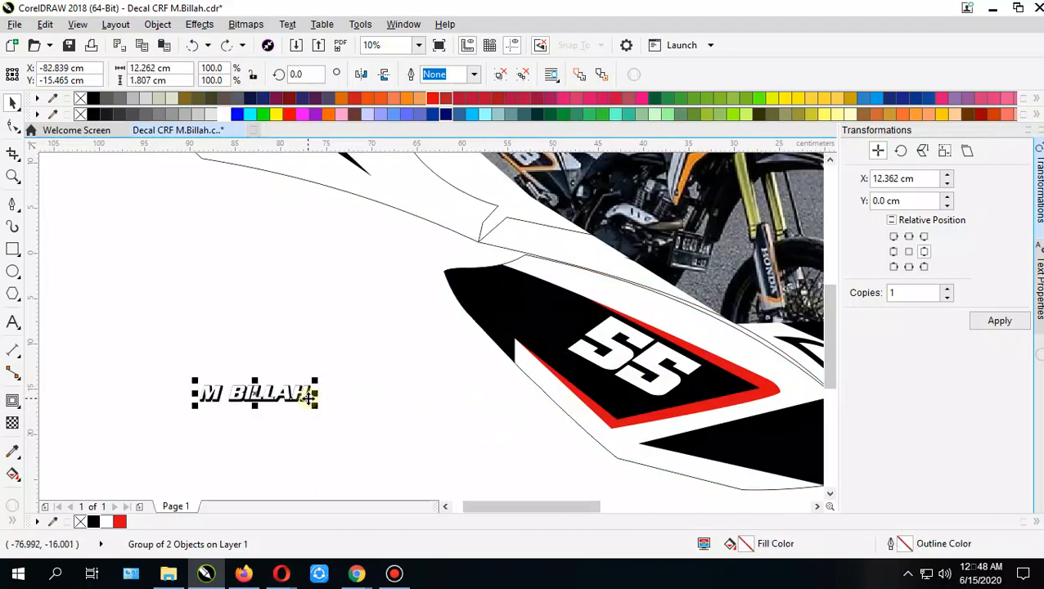
# Step: Move the name onto the side panel across the 55 and rotate it to about 329.9° to follow the number's slant
pyautogui.moveTo(349, 395); pyautogui.dragTo(686, 365)
pyautogui.scroll(3, 674, 358)
pyautogui.click(455, 327)
pyautogui.moveTo(491, 307); pyautogui.dragTo(508, 395)
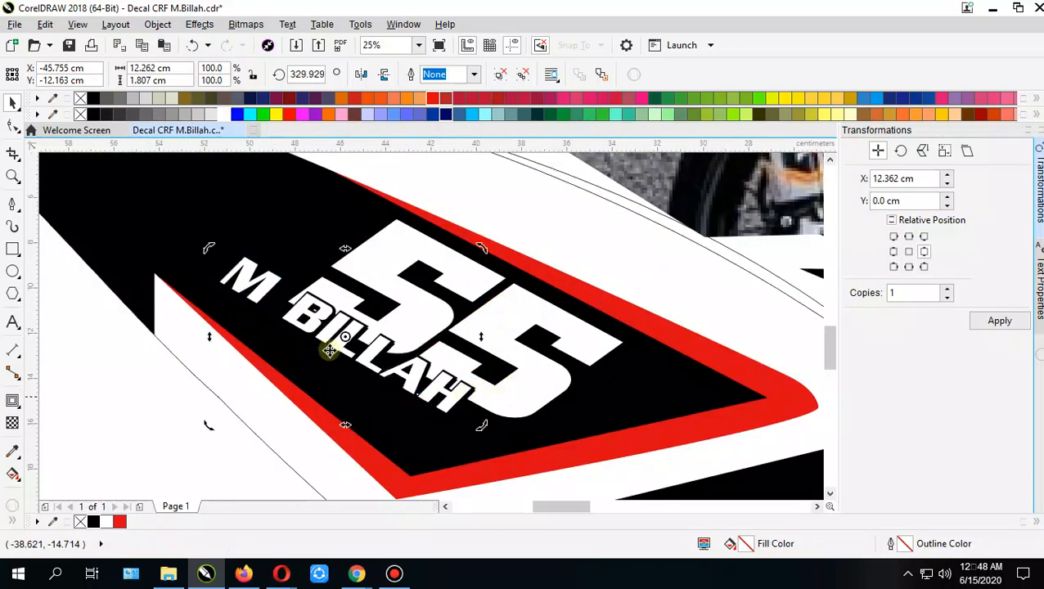
# Step: Shrink the name, place it directly below the 55 on the side panel, and rotate it to about 330.4°
pyautogui.click(235, 266)
pyautogui.moveTo(211, 247); pyautogui.dragTo(275, 302)
pyautogui.moveTo(360, 363); pyautogui.dragTo(401, 379)
pyautogui.click(402, 381)
pyautogui.moveTo(524, 452); pyautogui.dragTo(526, 456)
pyautogui.scroll(-3, 464, 401)
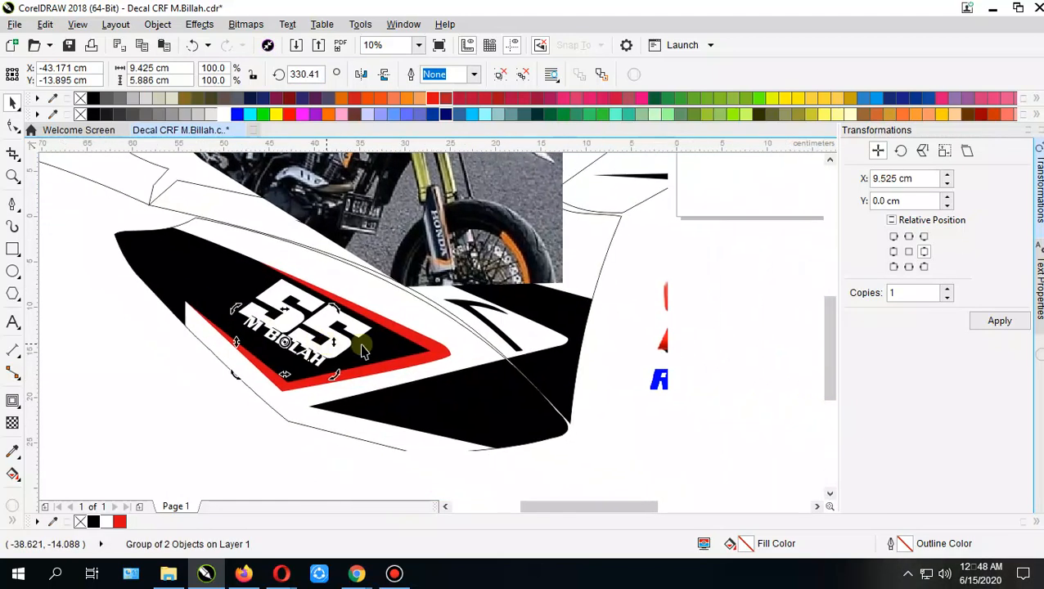
# Step: Shift the slanted name slightly back and down so it sits centred under the 55
pyautogui.click(181, 409)
pyautogui.moveTo(181, 409); pyautogui.dragTo(455, 227)
pyautogui.scroll(3, 239, 327)
pyautogui.moveTo(331, 348); pyautogui.dragTo(321, 361)
pyautogui.scroll(-3, 322, 360)
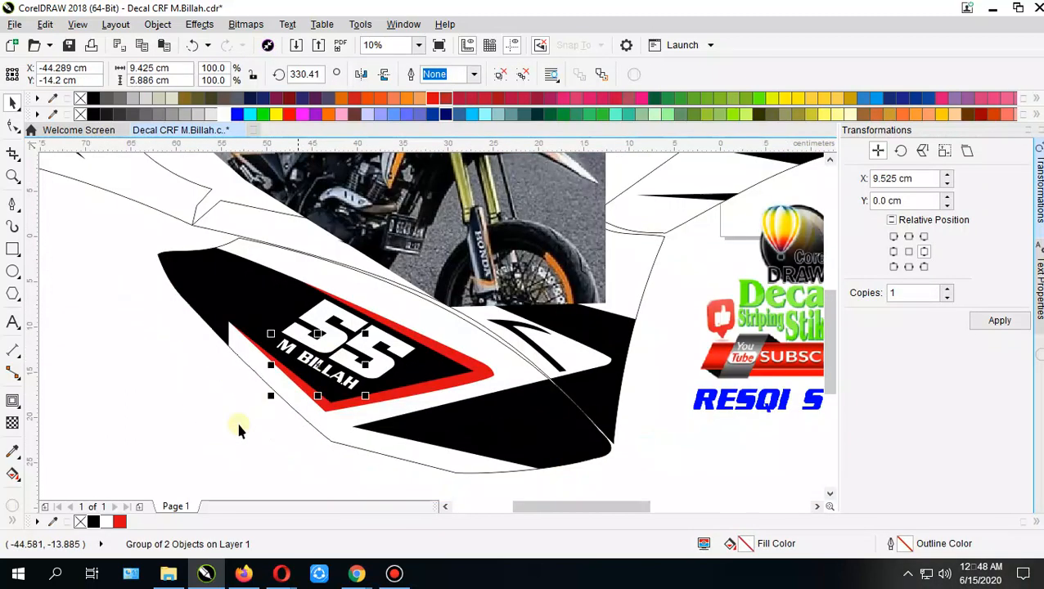
# Step: Move the 55 and the name together onto the black headlight panel and rotate them to about 359.1°
pyautogui.hotkey('ctrl', 'u')
pyautogui.scroll(-2, 214, 372)
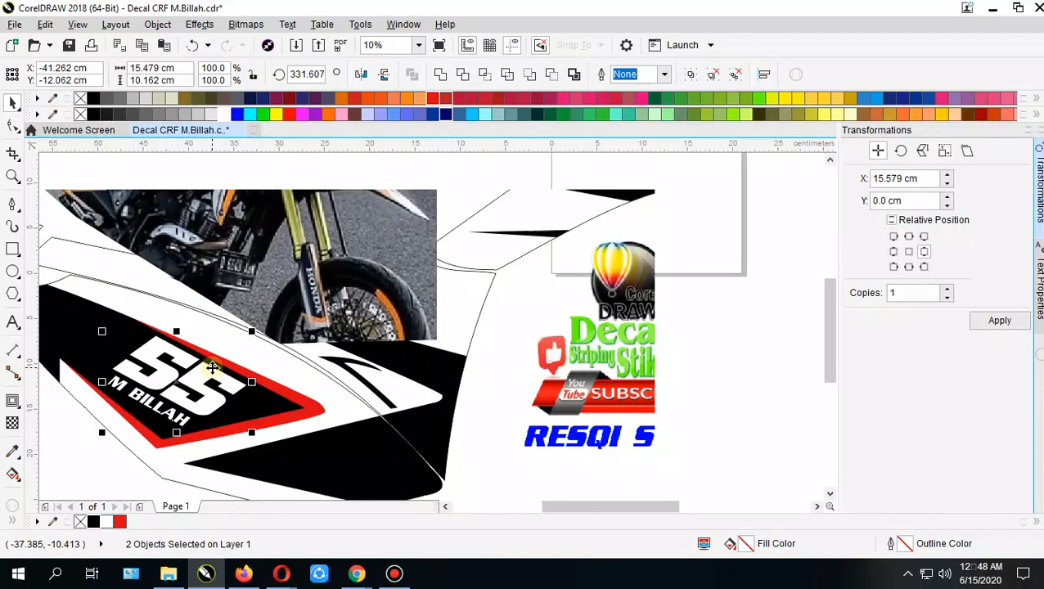
pyautogui.moveTo(205, 377); pyautogui.dragTo(690, 229)
pyautogui.moveTo(651, 299); pyautogui.dragTo(532, 492)
pyautogui.moveTo(568, 422); pyautogui.dragTo(552, 353)
pyautogui.scroll(2, 551, 354)
pyautogui.click(644, 393)
pyautogui.moveTo(659, 382); pyautogui.dragTo(626, 359)
pyautogui.moveTo(573, 318); pyautogui.dragTo(561, 307)
pyautogui.scroll(-2, 562, 308)
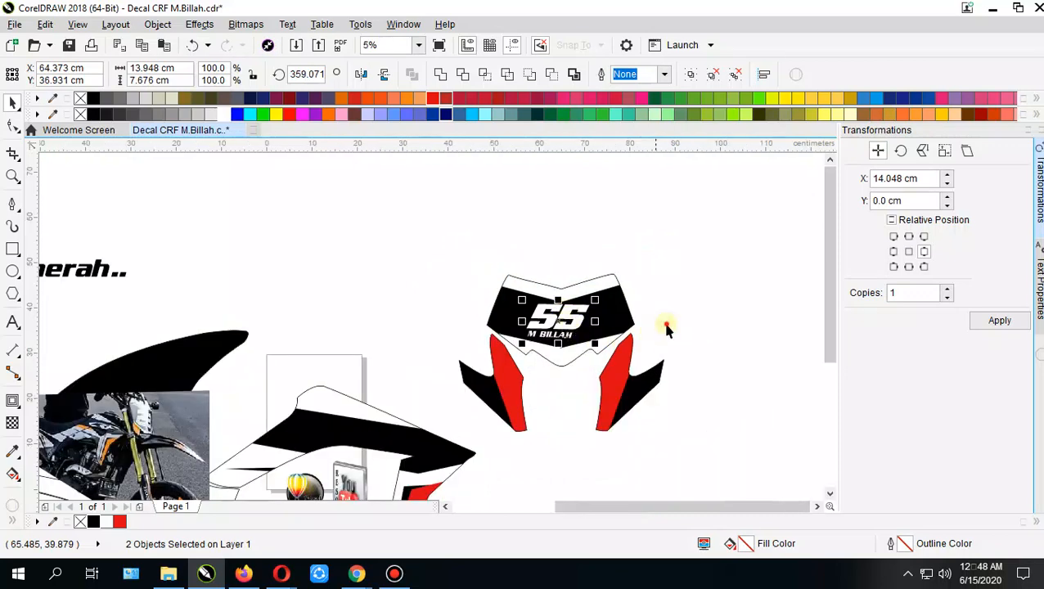
# Step: Position the name below the 55 on the headlight panel and set its rotation to 0°
pyautogui.click(666, 326)
pyautogui.scroll(1, 557, 332)
pyautogui.click(554, 332)
pyautogui.scroll(1, 555, 333)
pyautogui.moveTo(553, 336); pyautogui.dragTo(594, 340)
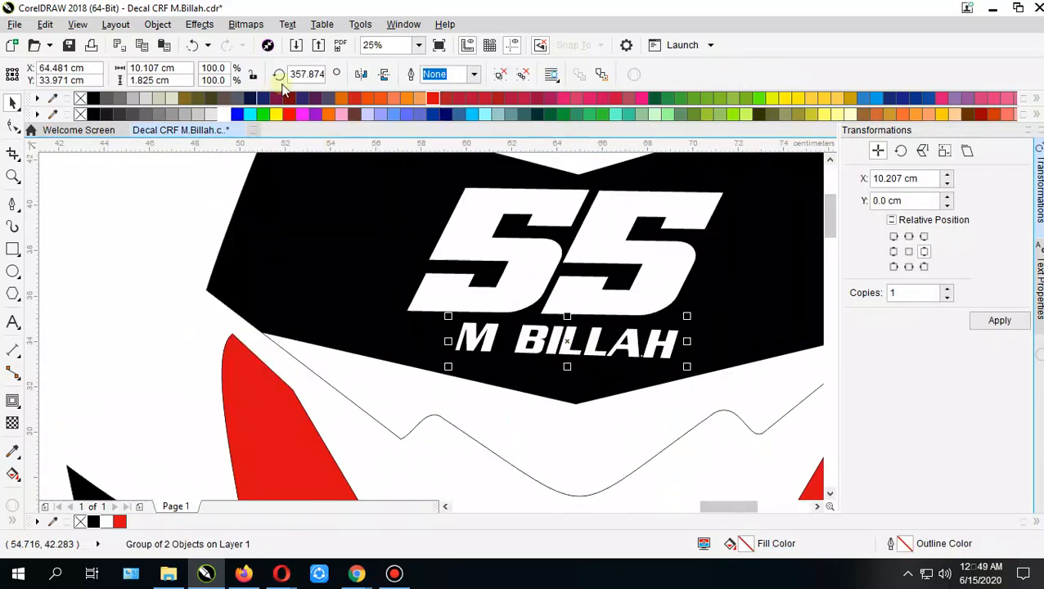
pyautogui.write('0')
pyautogui.press('Return')
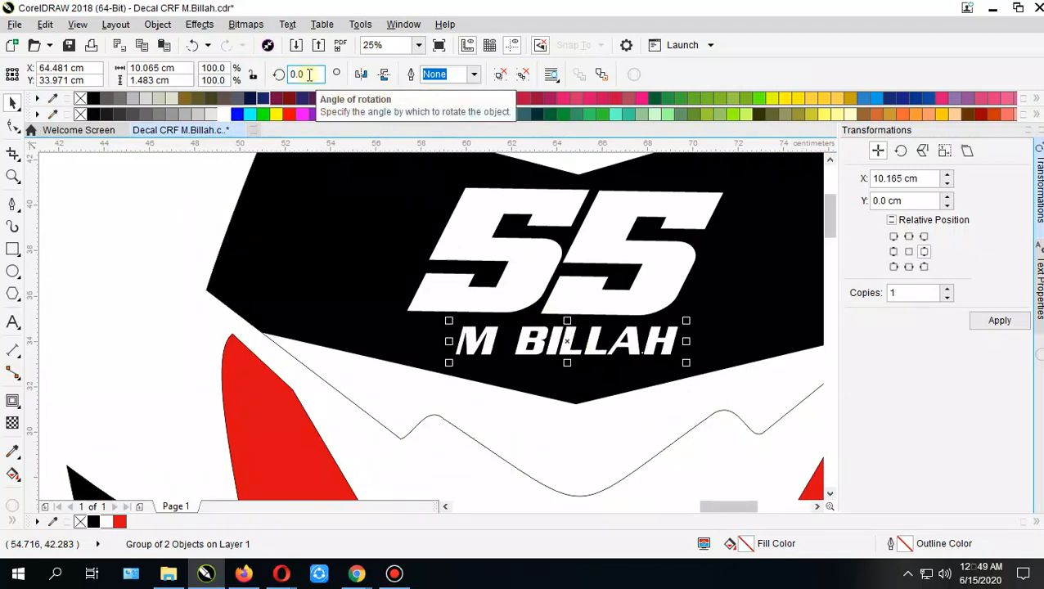
# Step: Set the rotation of the 55 on the headlight panel to 0°
pyautogui.click(592, 205)
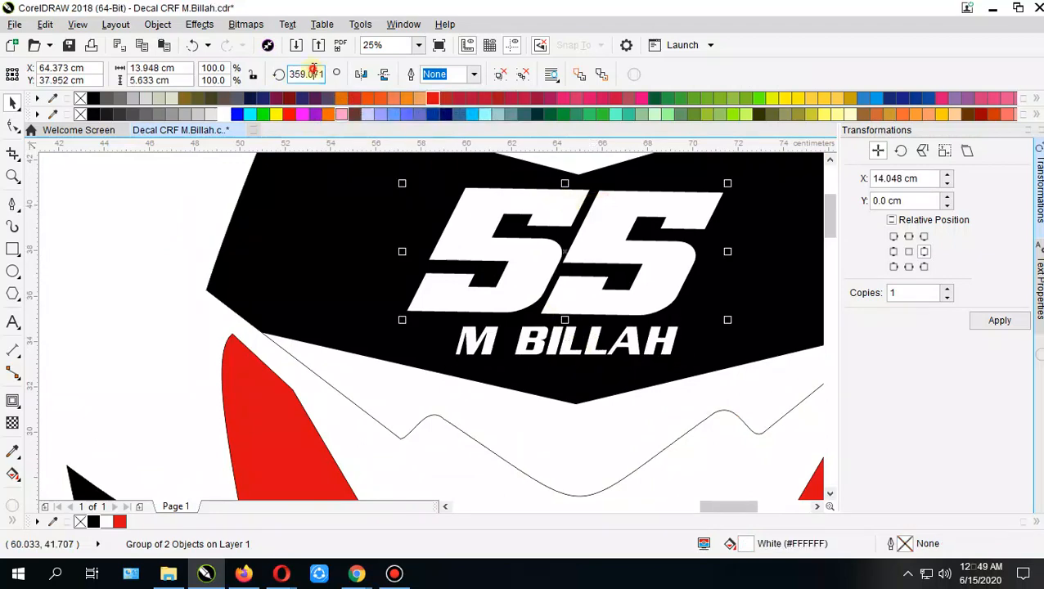
pyautogui.write('0')
pyautogui.press('Return')
pyautogui.scroll(-2, 609, 274)
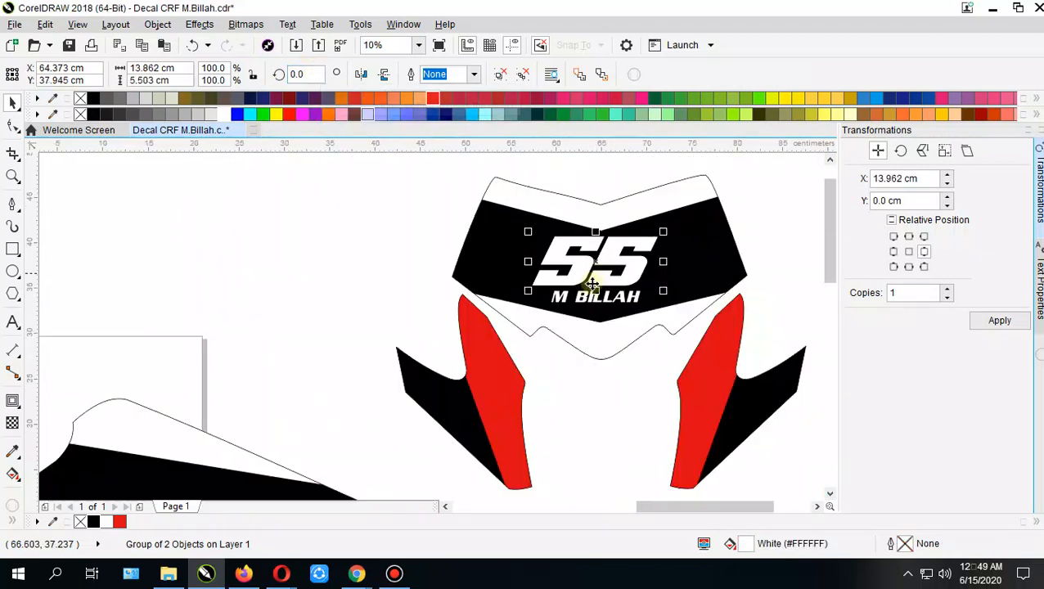
# Step: Nudge the name below the 55 toward the centre line of the headlight panel
pyautogui.click(591, 292)
pyautogui.scroll(2, 591, 292)
pyautogui.moveTo(592, 296)
pyautogui.mouseDown()
pyautogui.moveTo(564, 307)
pyautogui.moveTo(609, 297)
pyautogui.moveTo(600, 303)
pyautogui.mouseUp()
pyautogui.moveTo(601, 303); pyautogui.dragTo(589, 353)
# Step: Narrow the 55 to about 13.3 cm and centre it above the name on the headlight panel
pyautogui.click(641, 246)
pyautogui.click(626, 233)
pyautogui.moveTo(593, 199); pyautogui.dragTo(580, 198)
pyautogui.scroll(-2, 601, 245)
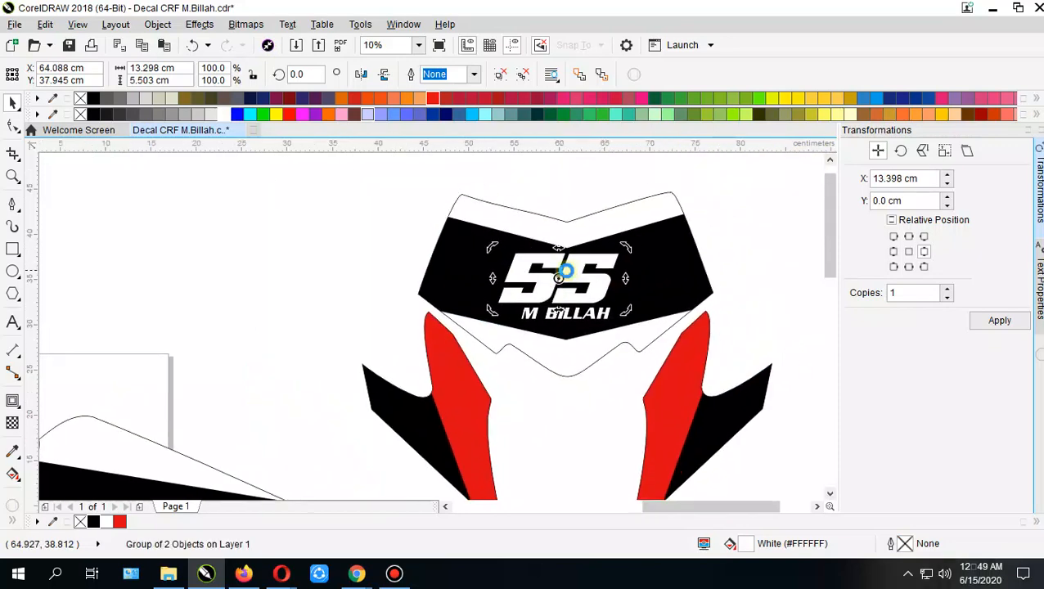
pyautogui.scroll(2, 570, 272)
pyautogui.moveTo(573, 271); pyautogui.dragTo(601, 273)
pyautogui.scroll(-1, 601, 272)
pyautogui.click(722, 236)
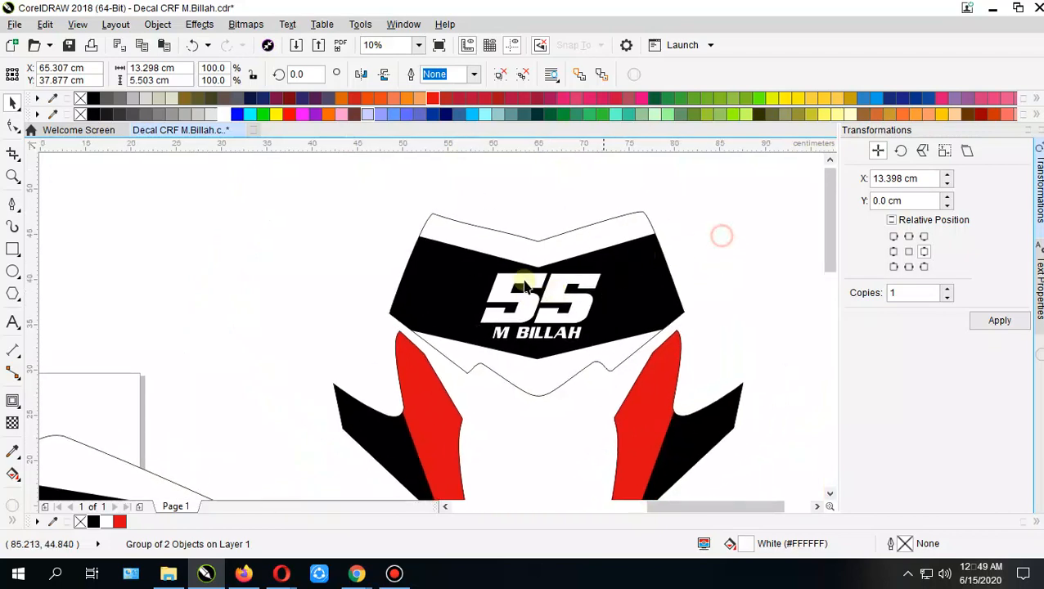
# Step: Stretch the 55 on the headlight panel slightly wider on both sides
pyautogui.scroll(-1, 357, 236)
pyautogui.moveTo(345, 215); pyautogui.dragTo(485, 187)
pyautogui.moveTo(513, 235); pyautogui.dragTo(436, 299)
pyautogui.click(619, 358)
pyautogui.scroll(1, 568, 301)
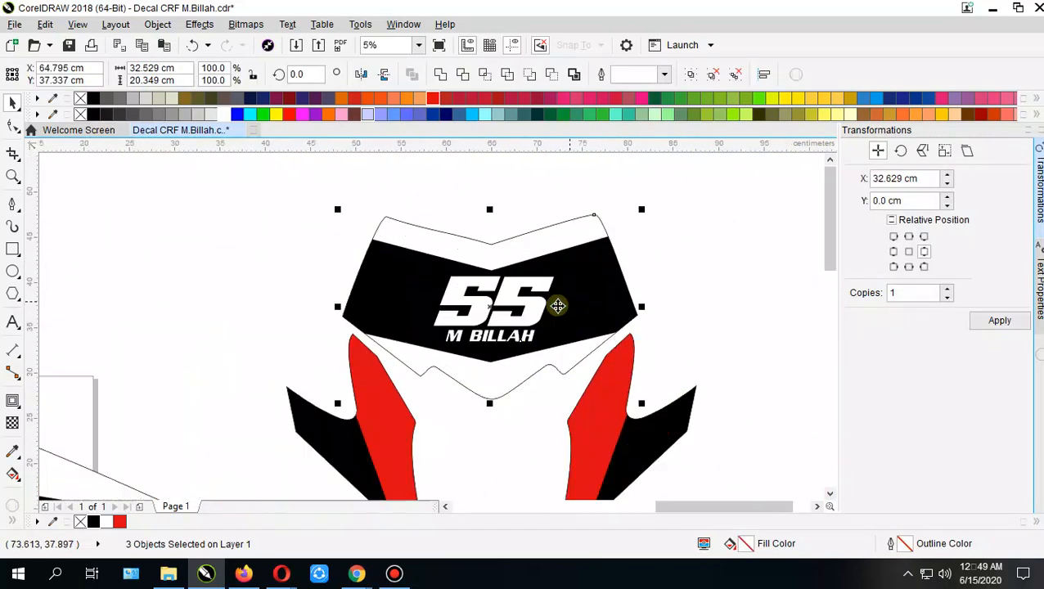
pyautogui.click(415, 203)
pyautogui.click(554, 313)
pyautogui.moveTo(562, 309); pyautogui.dragTo(566, 309)
pyautogui.moveTo(432, 312); pyautogui.dragTo(426, 312)
pyautogui.scroll(-1, 427, 311)
pyautogui.click(678, 352)
# Step: Move the reference photo away from the side panel into the space between the black fin-shaped template and the headlight panel
pyautogui.moveTo(659, 360); pyautogui.dragTo(714, 283)
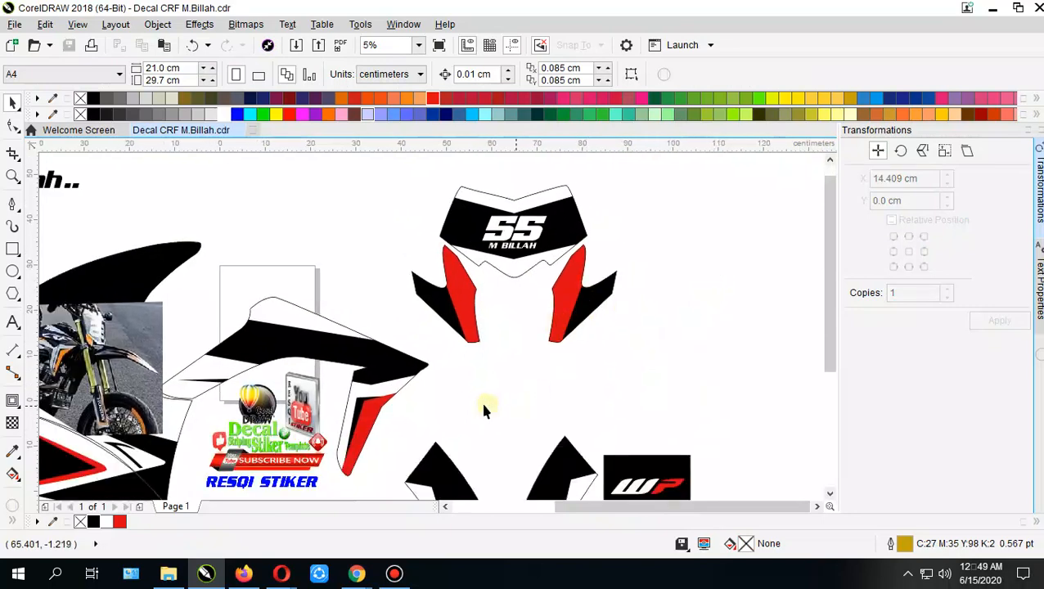
pyautogui.moveTo(474, 403); pyautogui.dragTo(687, 215)
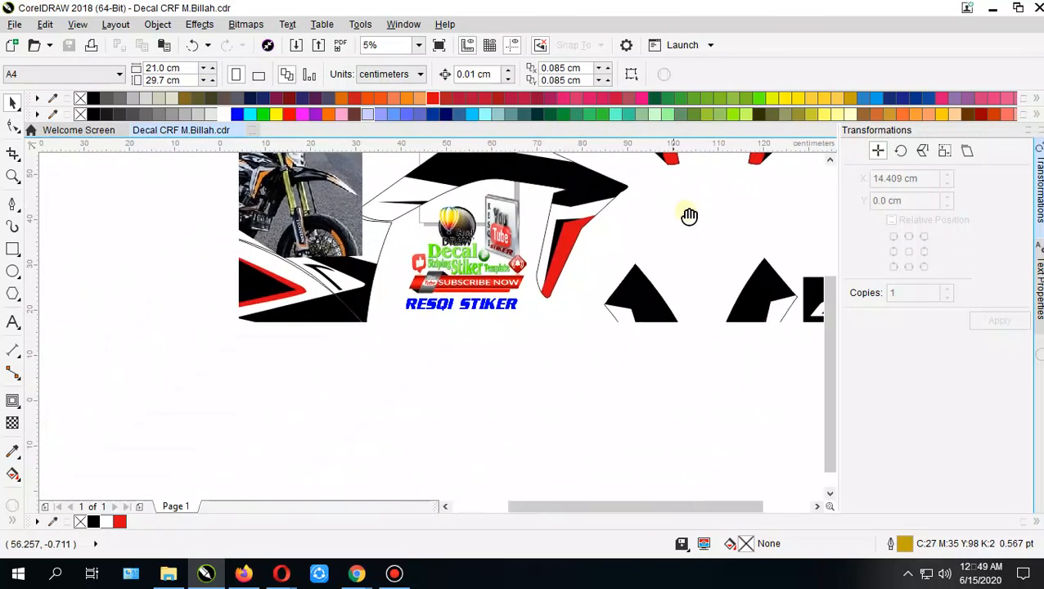
pyautogui.moveTo(578, 345); pyautogui.dragTo(689, 435)
pyautogui.moveTo(534, 350); pyautogui.dragTo(565, 413)
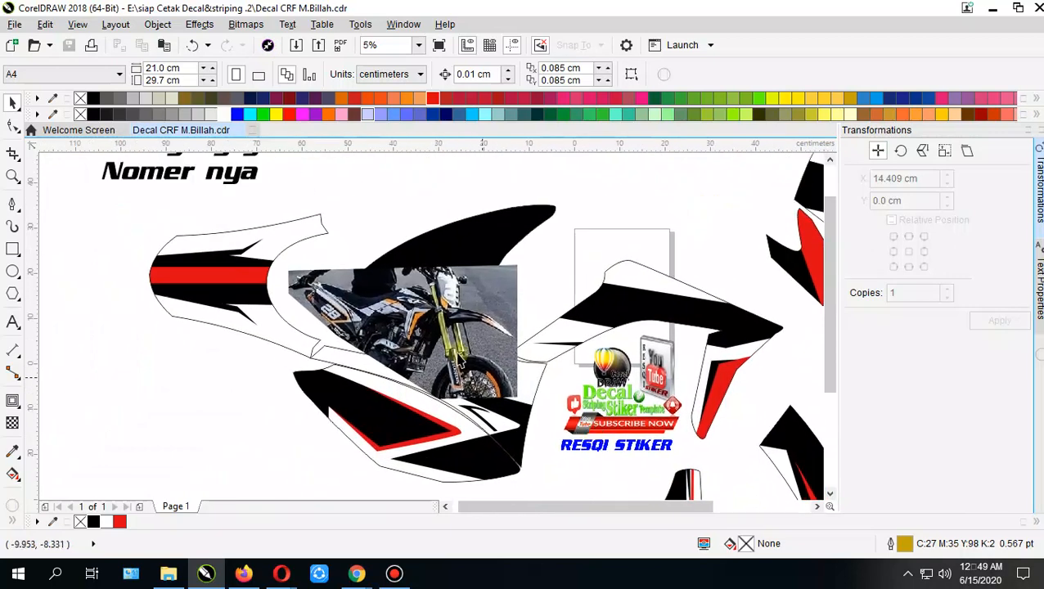
pyautogui.click(415, 337)
pyautogui.moveTo(425, 333); pyautogui.dragTo(657, 234)
pyautogui.moveTo(472, 260); pyautogui.dragTo(457, 264)
# Step: Edit the PowerClip contents of the small upright panel, delete its curved red stripe, and finish editing
pyautogui.moveTo(607, 264); pyautogui.dragTo(255, 223)
pyautogui.scroll(4, 424, 313)
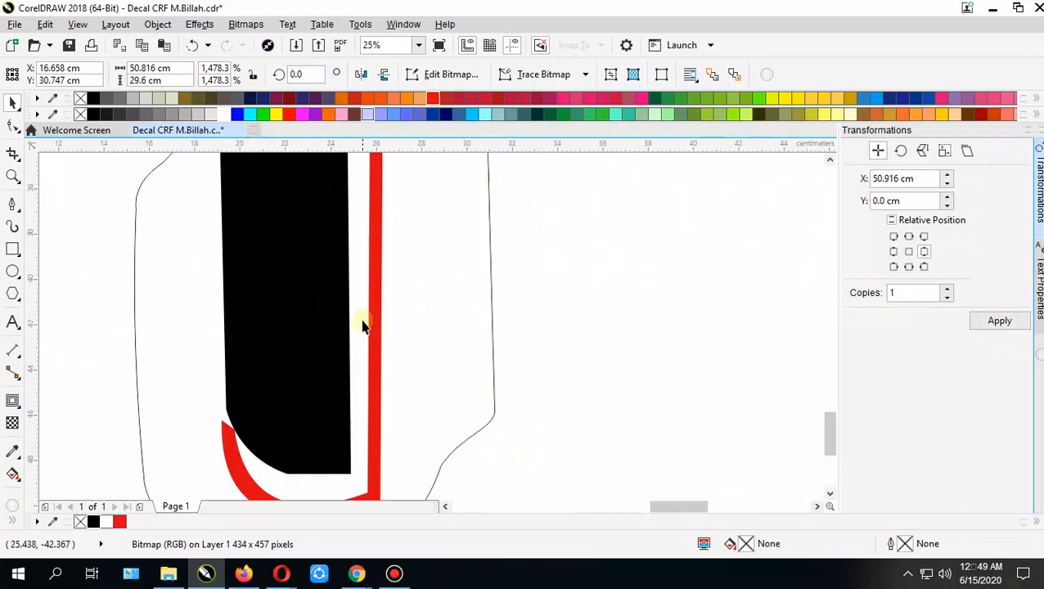
pyautogui.rightClick(373, 302)
pyautogui.click(425, 133)
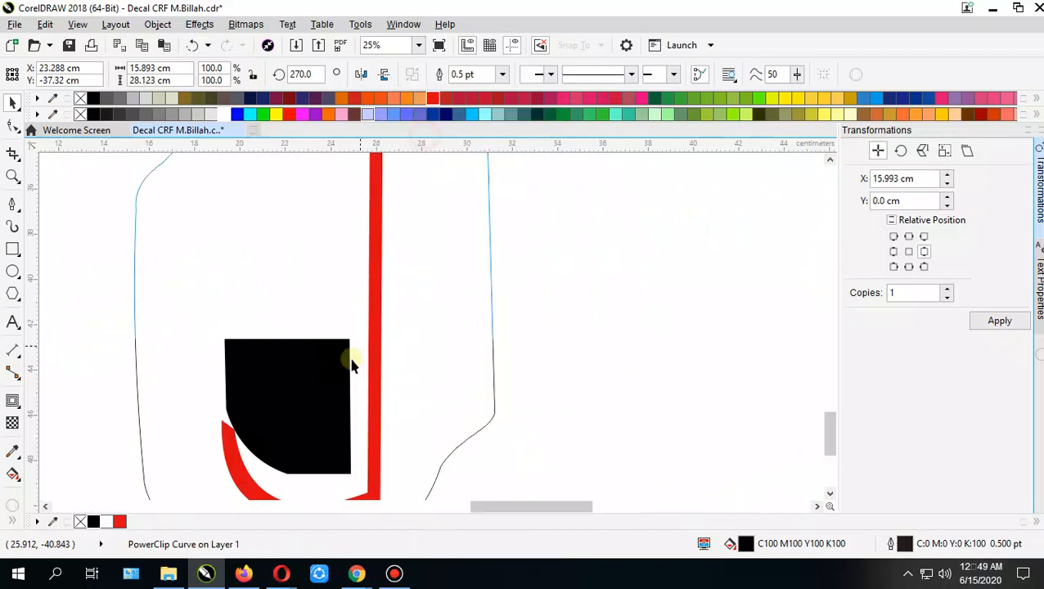
pyautogui.moveTo(404, 267); pyautogui.dragTo(421, 237)
pyautogui.click(276, 346)
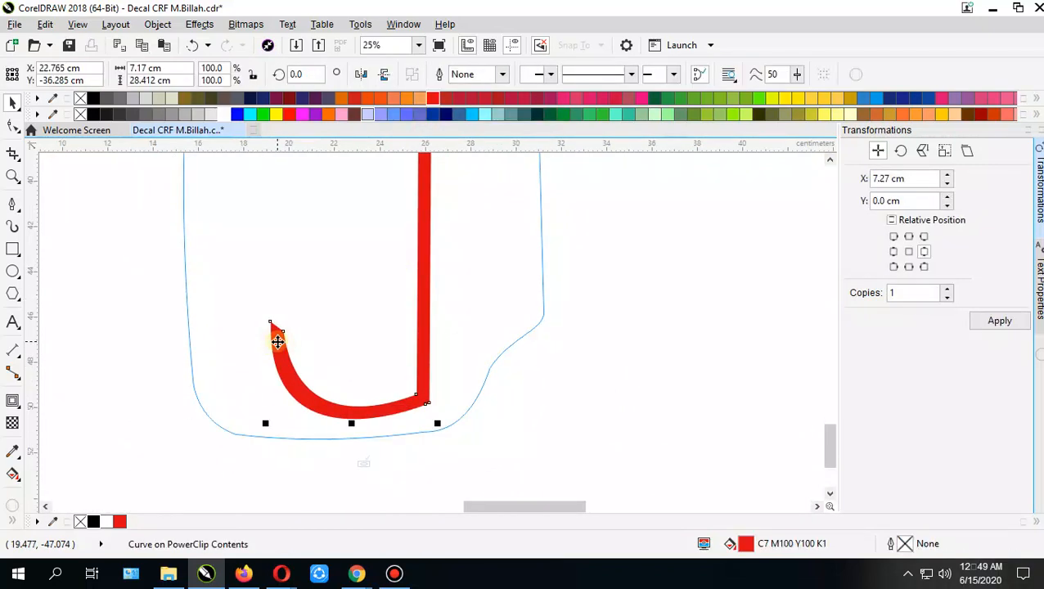
pyautogui.press('Delete')
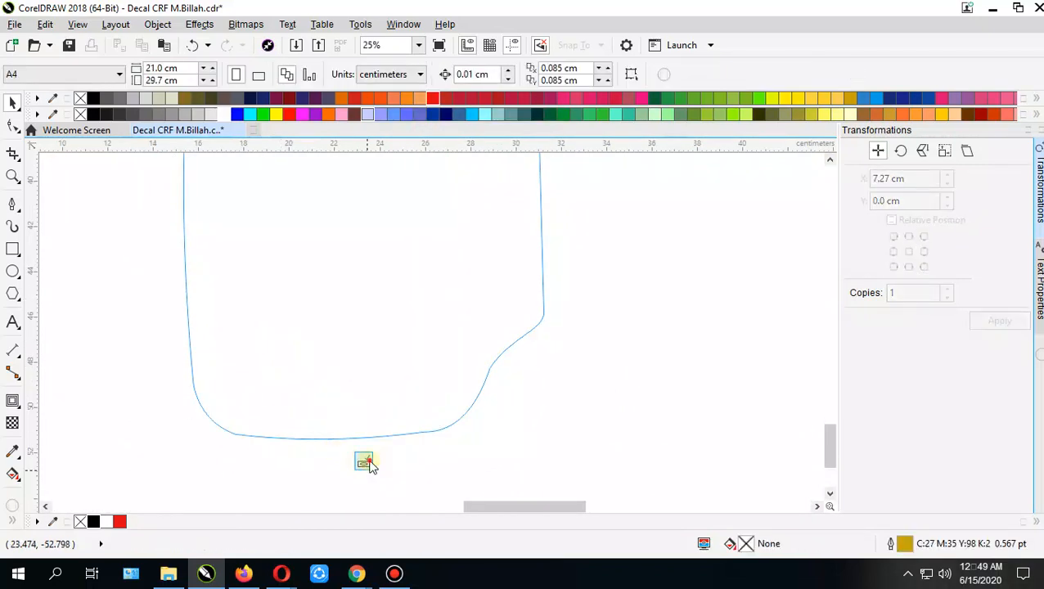
pyautogui.click(365, 463)
pyautogui.click(415, 310)
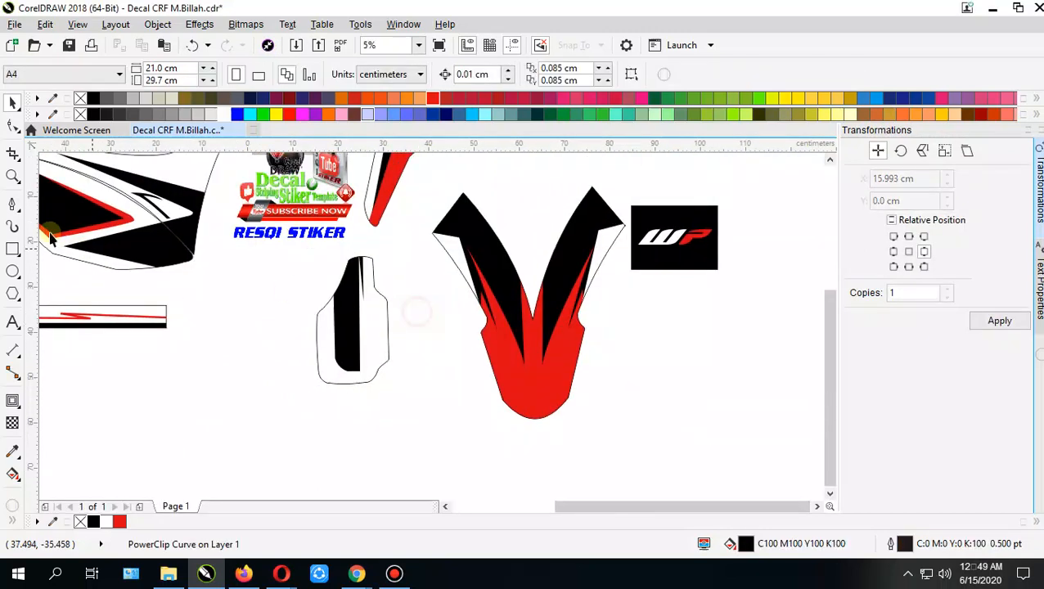
# Step: Draw a vertical rectangle about 1.7 × 33.4 cm along the small panel's black stripe, filled red with no outline
pyautogui.click(12, 249)
pyautogui.moveTo(349, 249); pyautogui.dragTo(357, 402)
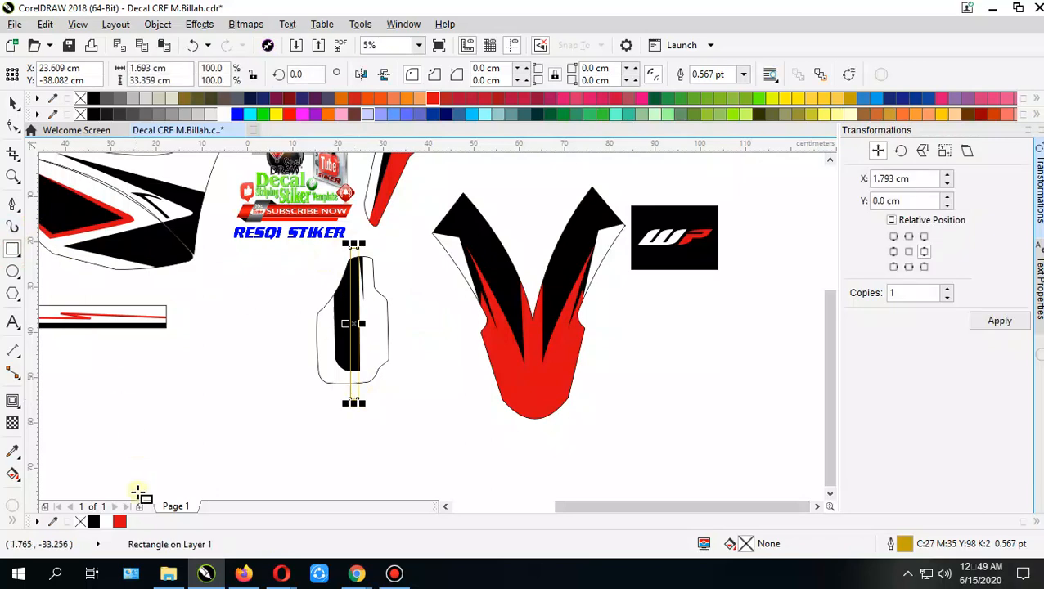
pyautogui.click(119, 523)
pyautogui.click(744, 75)
pyautogui.click(703, 86)
# Step: Widen the red rectangle to about 2.2 cm and PowerClip it inside the small upright panel
pyautogui.scroll(2, 360, 343)
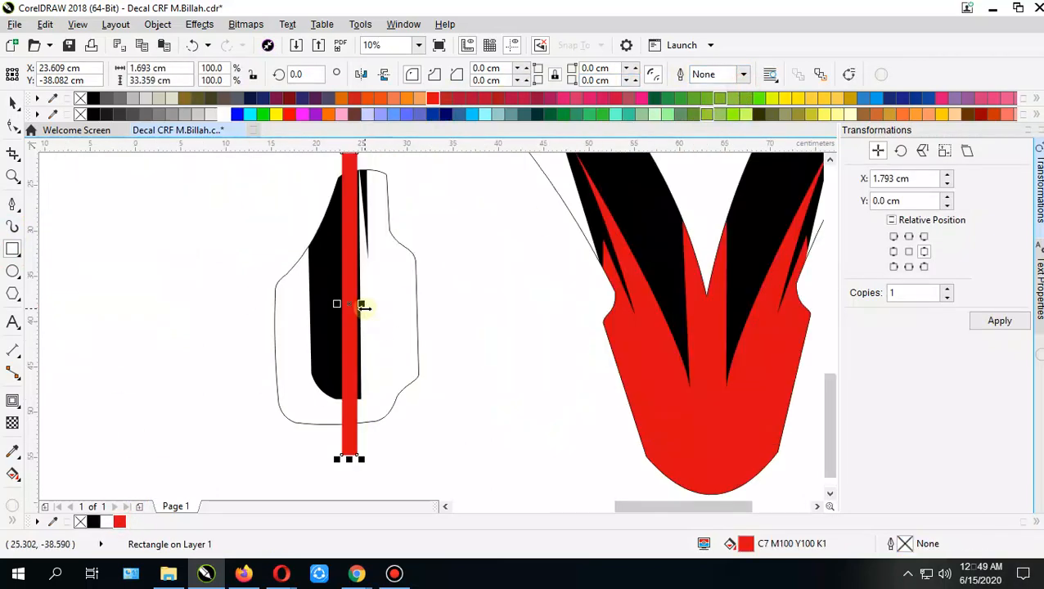
pyautogui.moveTo(364, 308); pyautogui.dragTo(367, 306)
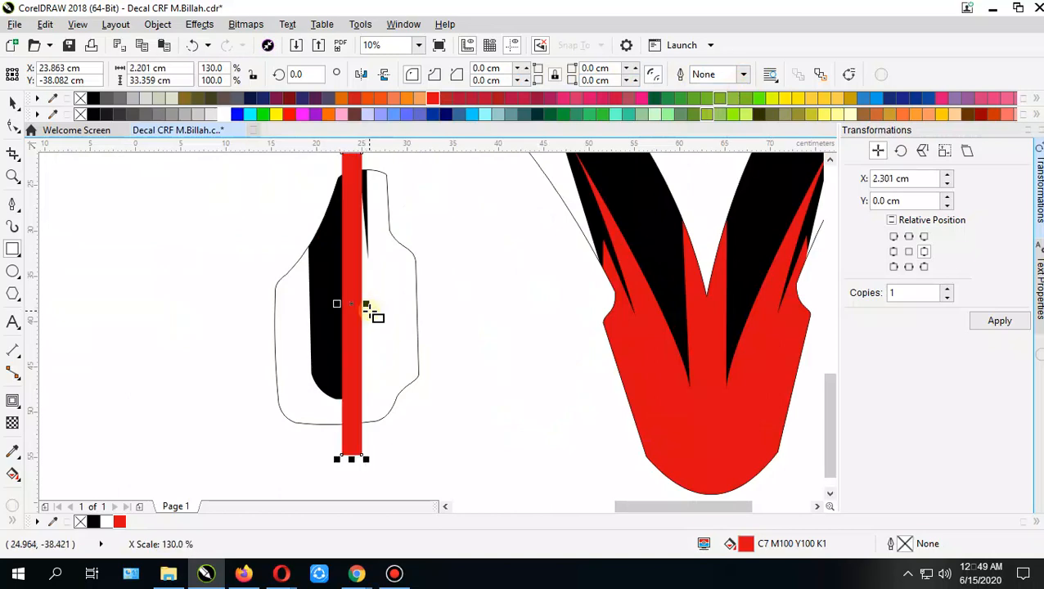
pyautogui.rightClick(347, 207)
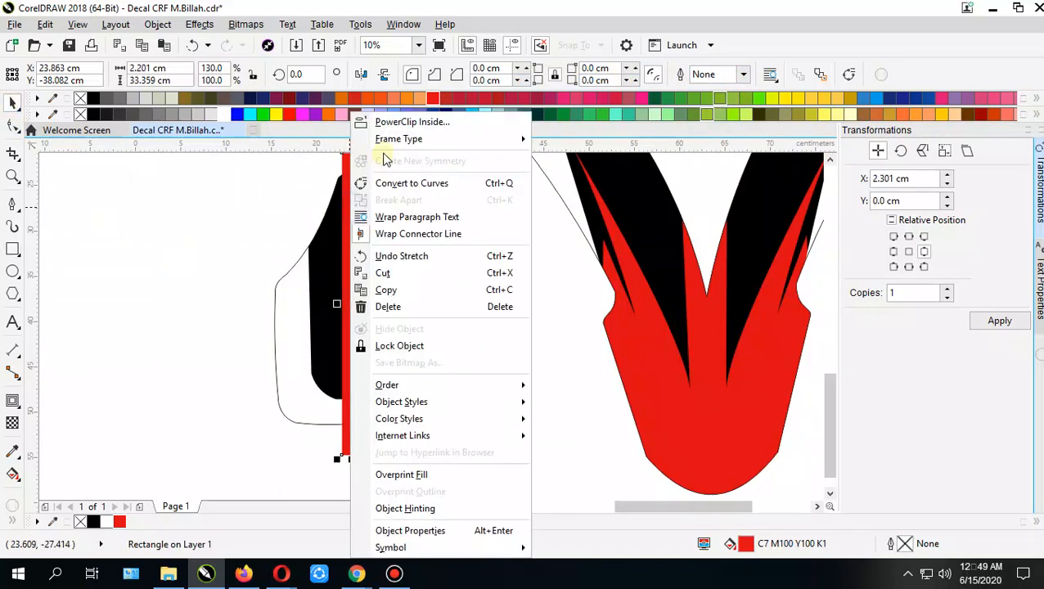
pyautogui.click(380, 121)
pyautogui.click(385, 256)
pyautogui.press('Escape')
pyautogui.scroll(-3, 400, 321)
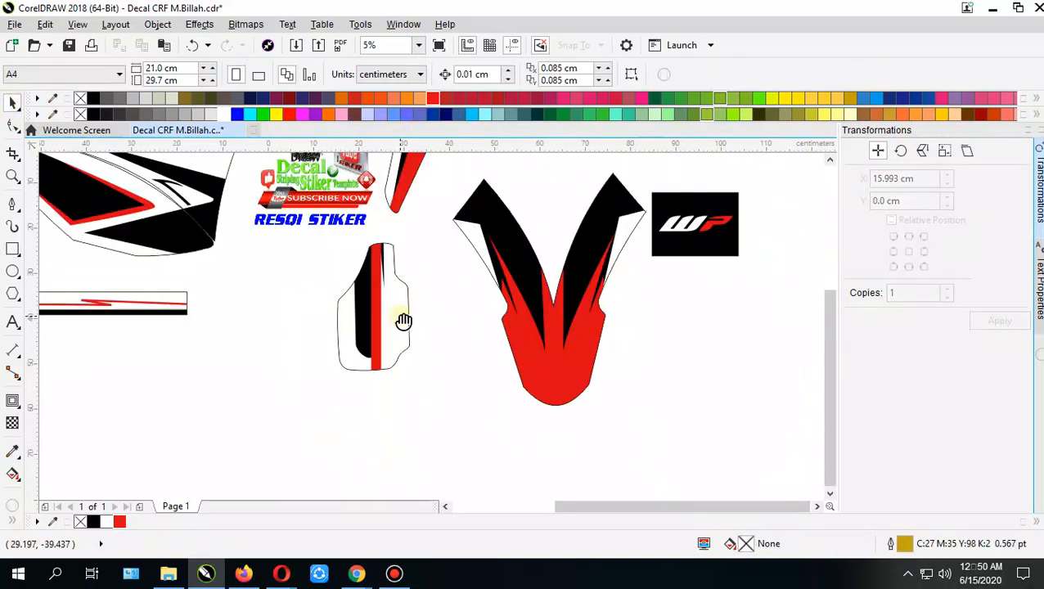
pyautogui.scroll(3, 458, 409)
pyautogui.moveTo(531, 400)
pyautogui.mouseDown()
pyautogui.moveTo(561, 435)
pyautogui.moveTo(650, 430)
pyautogui.moveTo(549, 443)
pyautogui.mouseUp()
pyautogui.click(313, 284)
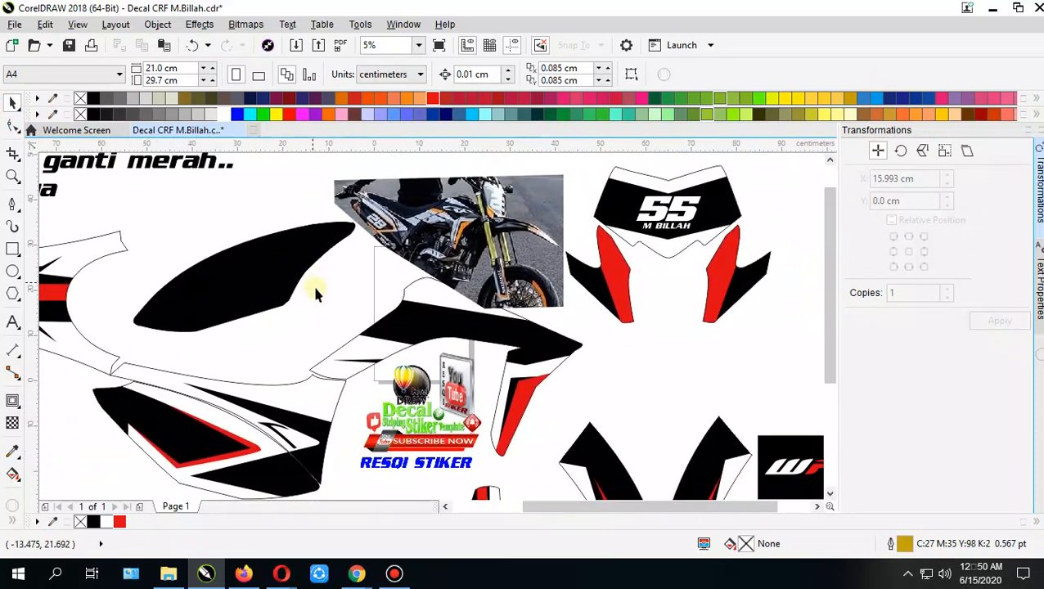